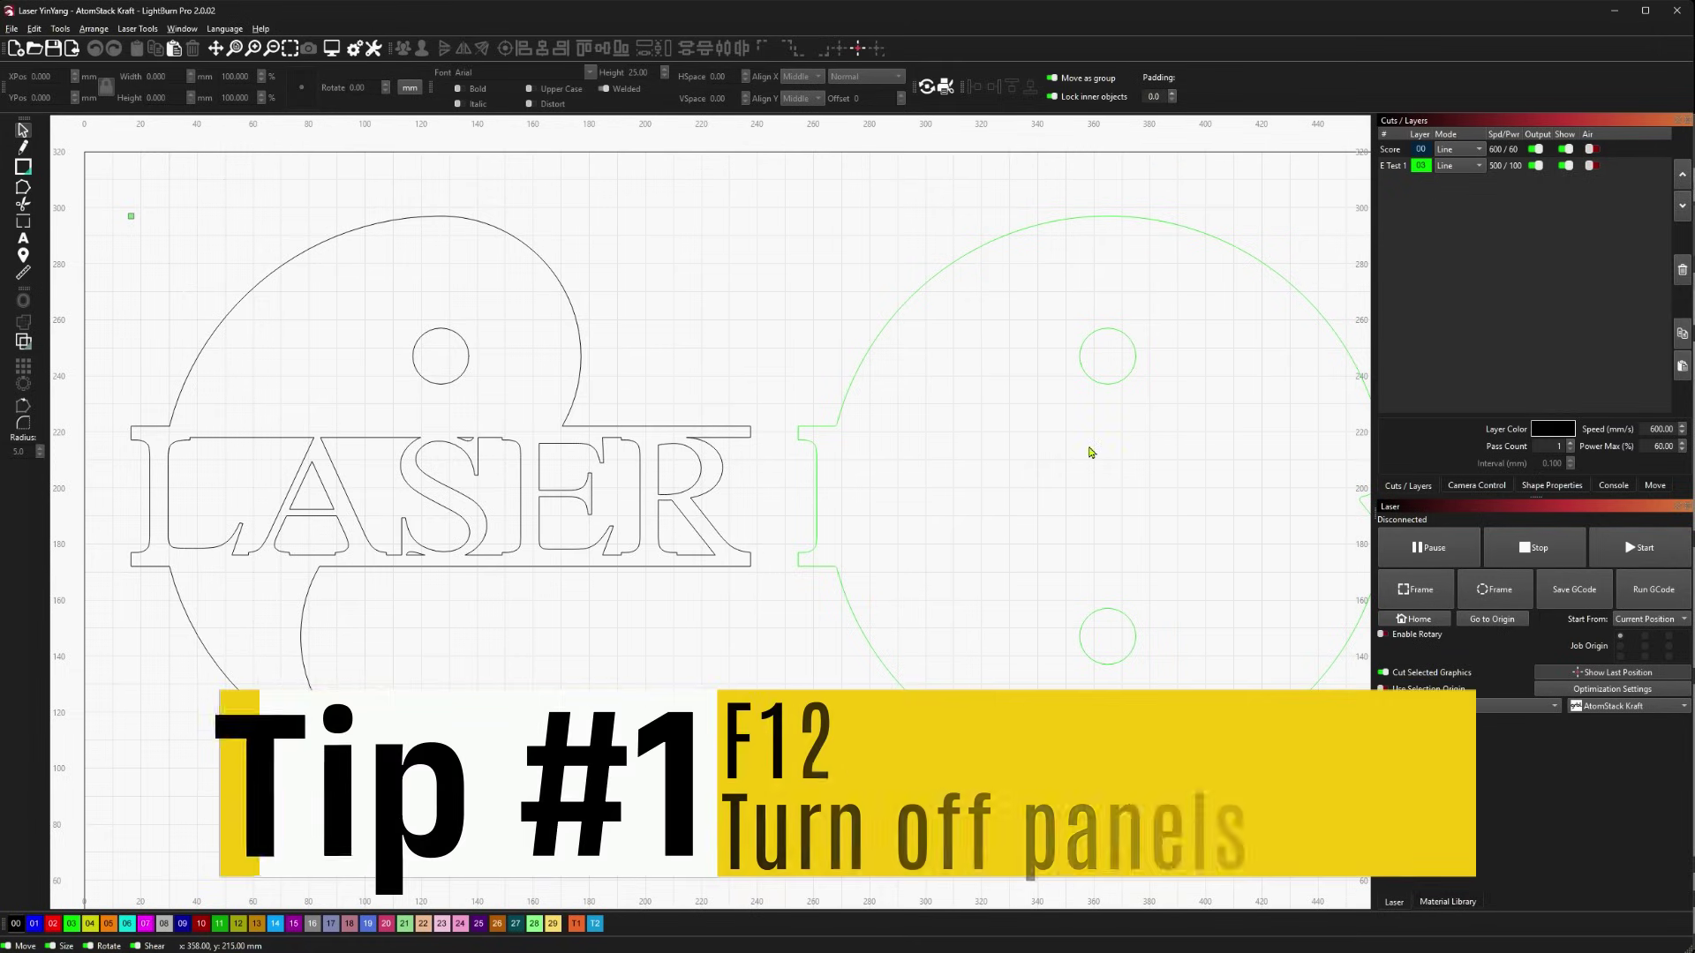
- Toggle the side panels off to widen the workspace and frame the design in the view
key(F12)
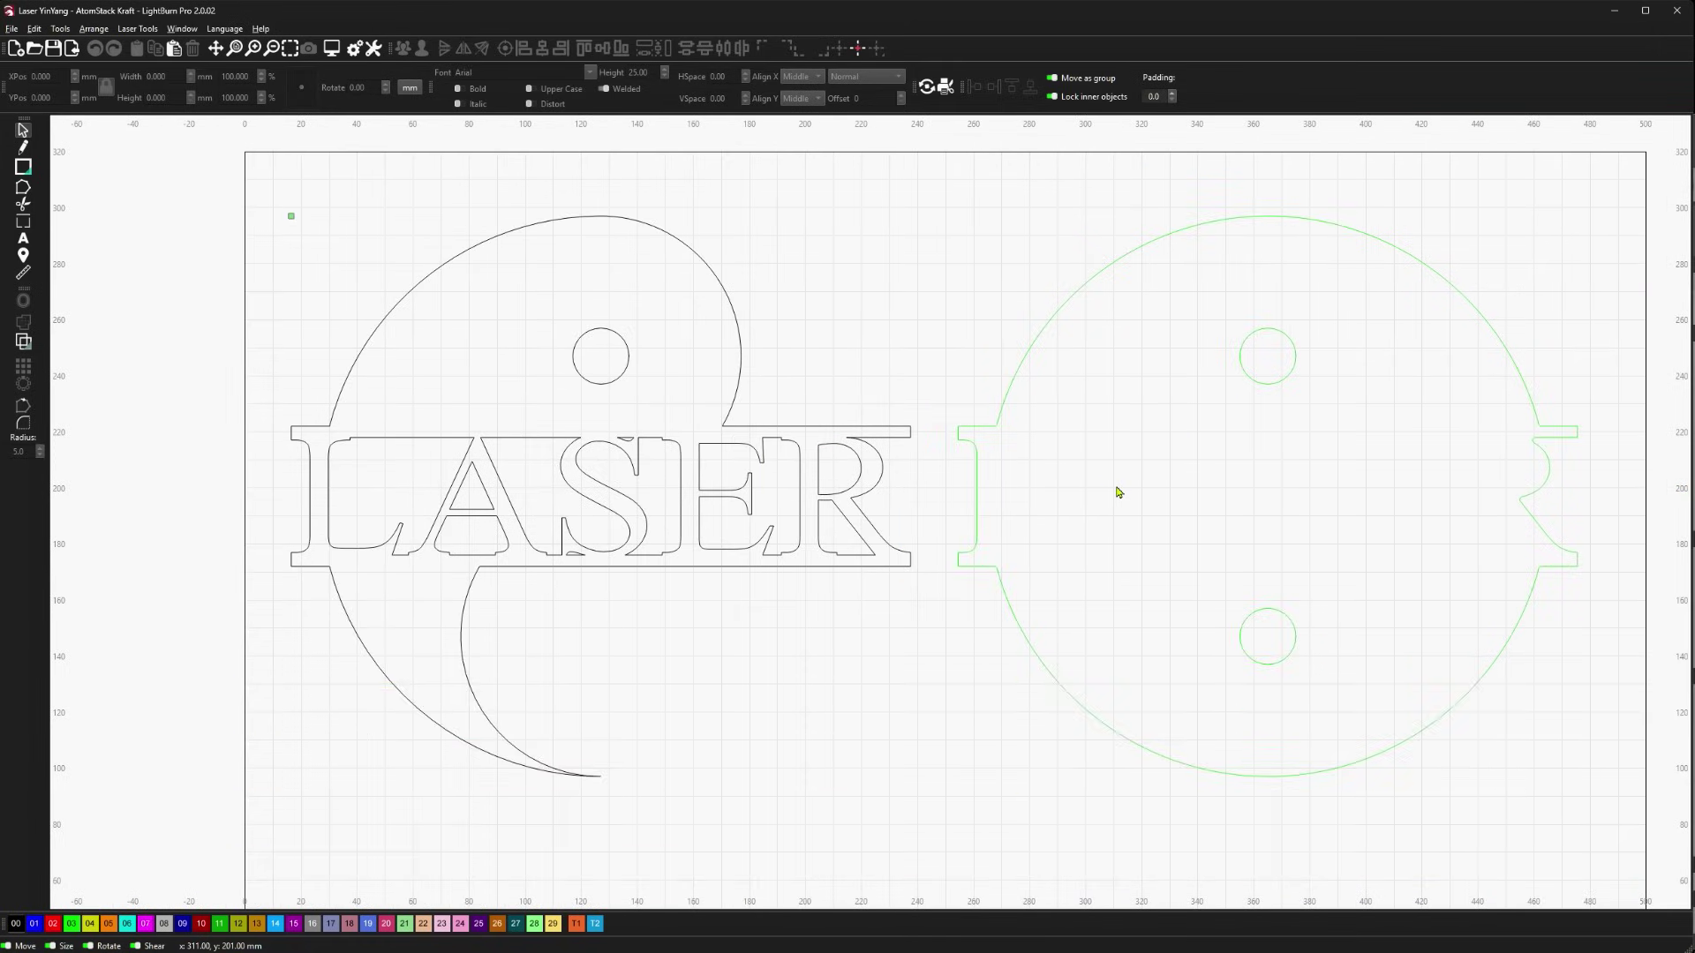
key(F12)
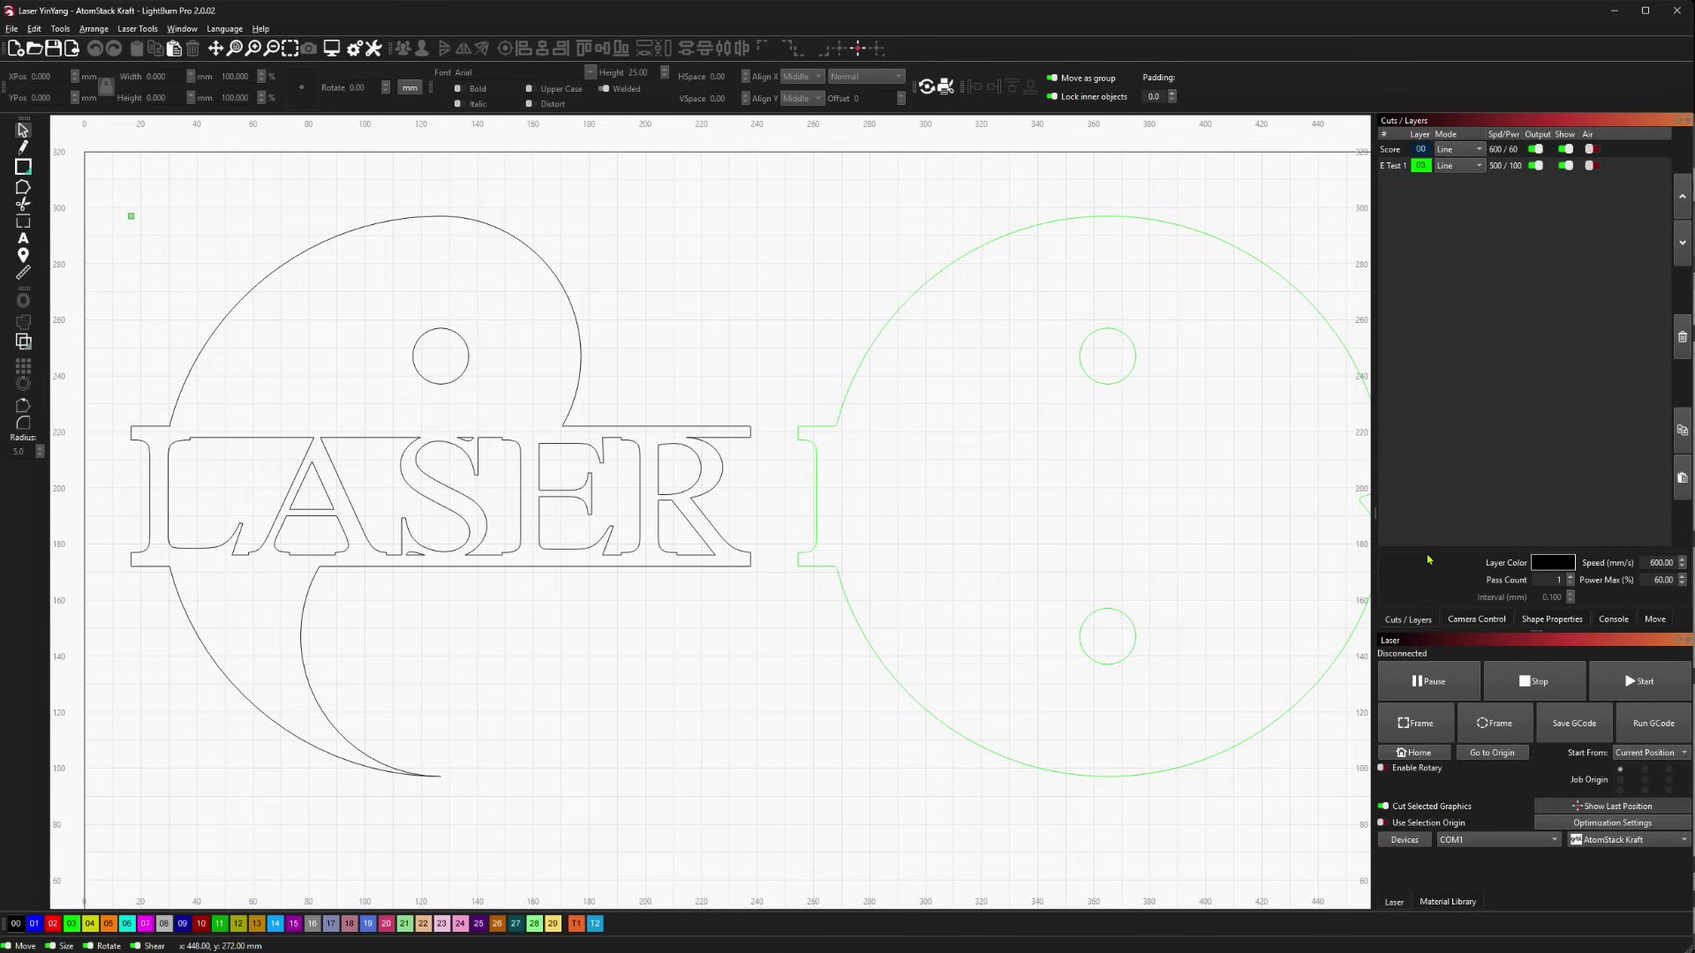
key(F12)
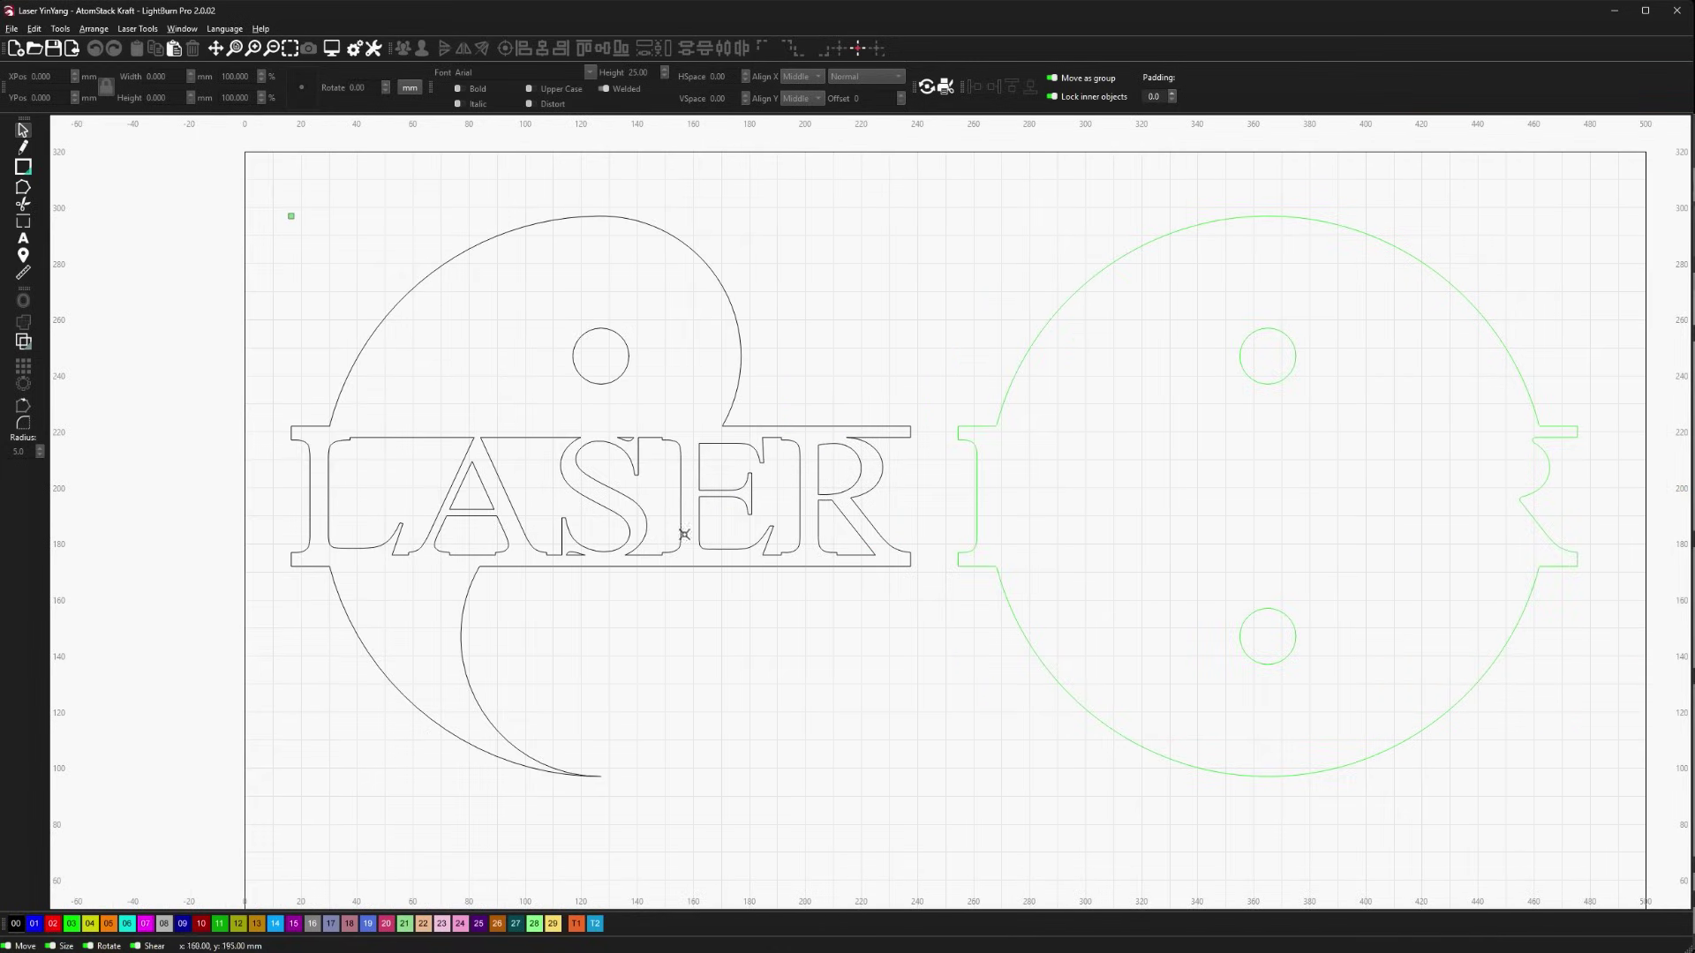
key(ctrl+shift+a)
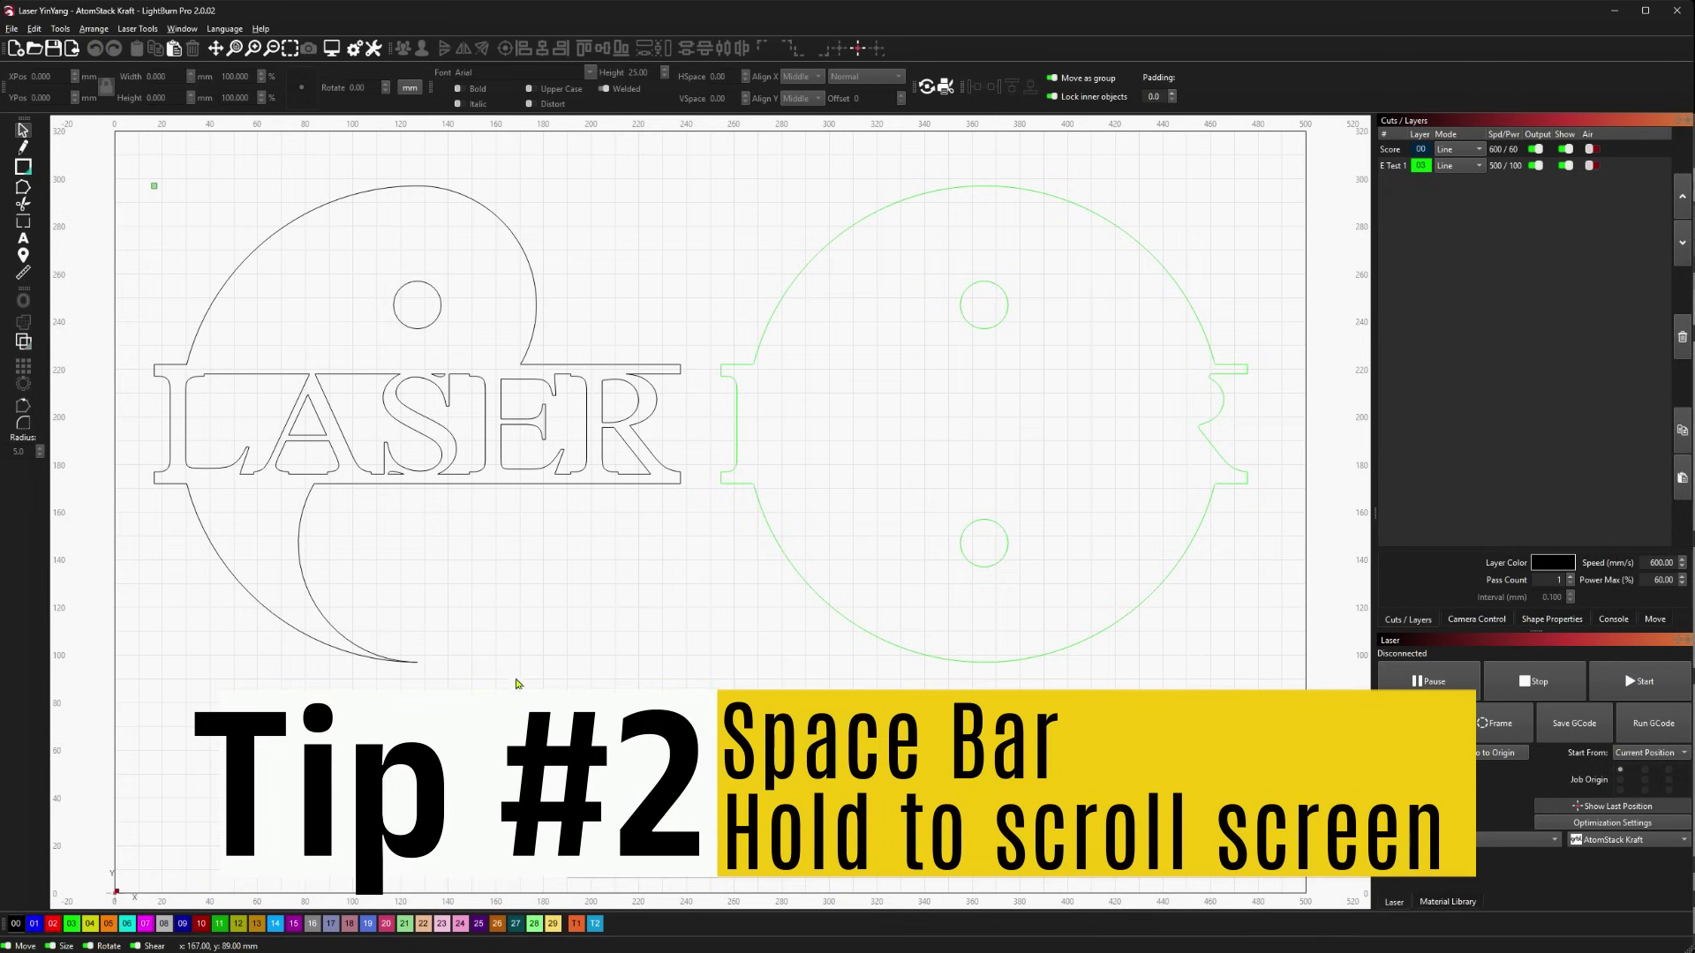
- Pan the workspace view around the LASER and green circle designs
mouse_move(436, 614)
mouse_down()
mouse_move(924, 598)
mouse_move(565, 724)
mouse_move(442, 374)
mouse_move(895, 647)
mouse_move(534, 768)
mouse_move(374, 541)
mouse_move(453, 606)
mouse_move(434, 628)
mouse_up()
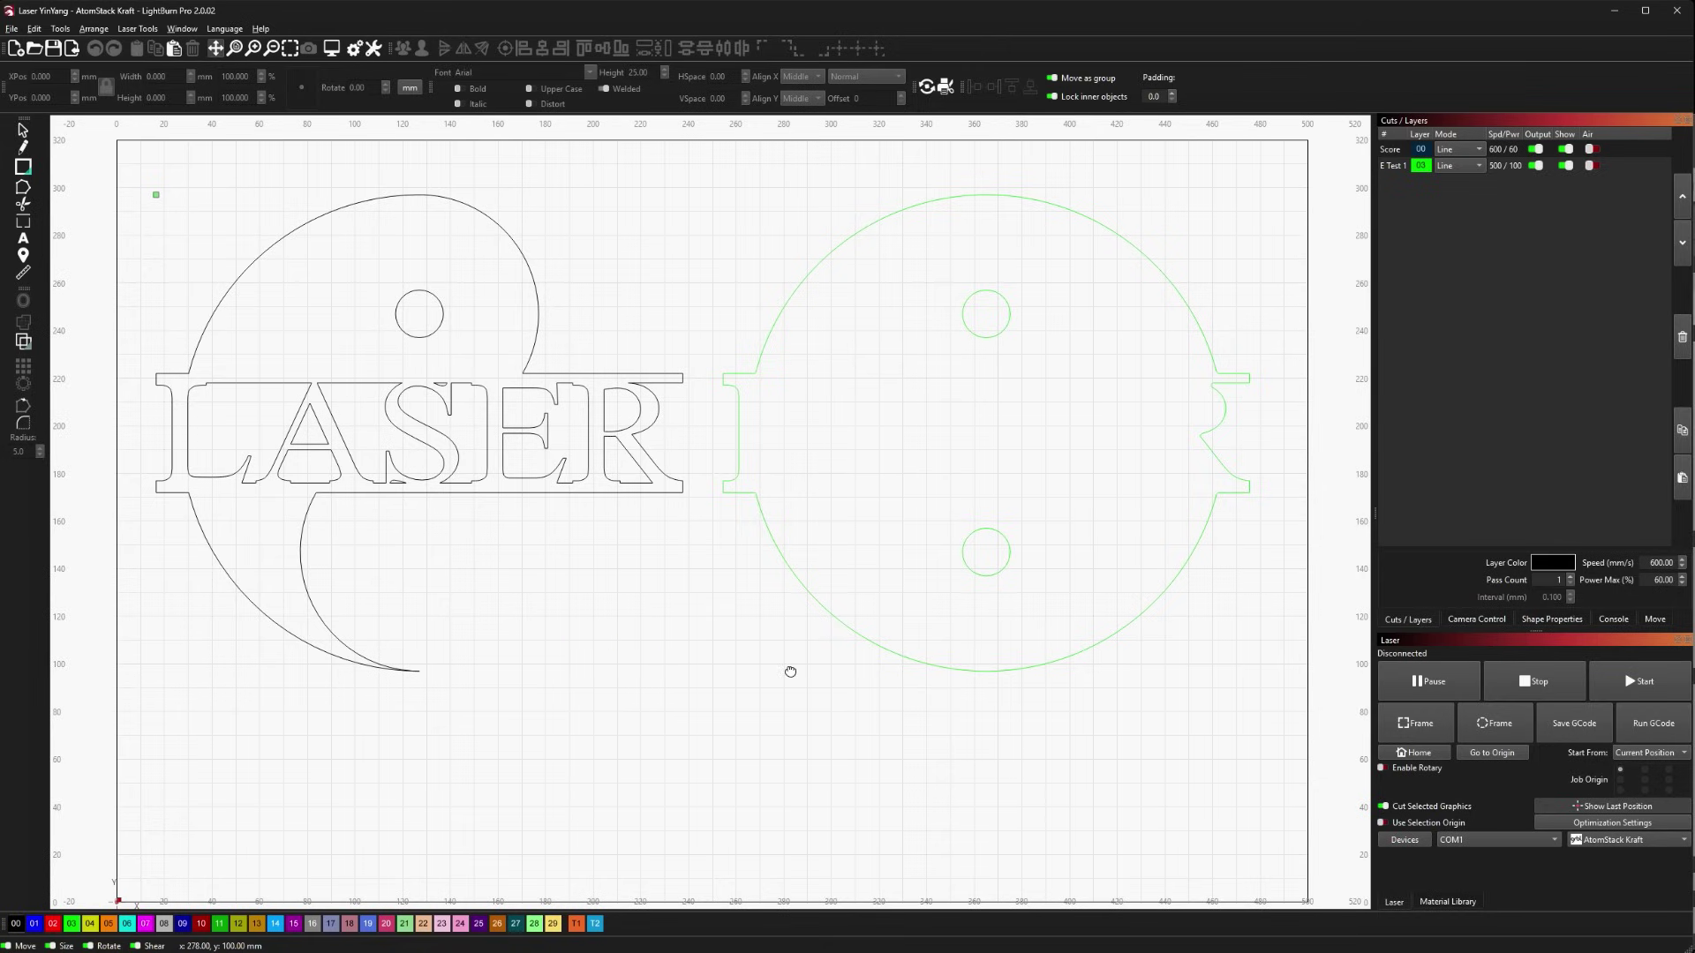
mouse_move(957, 761)
mouse_down()
mouse_move(452, 379)
mouse_move(1045, 787)
mouse_up()
drag(654, 526, 681, 561)
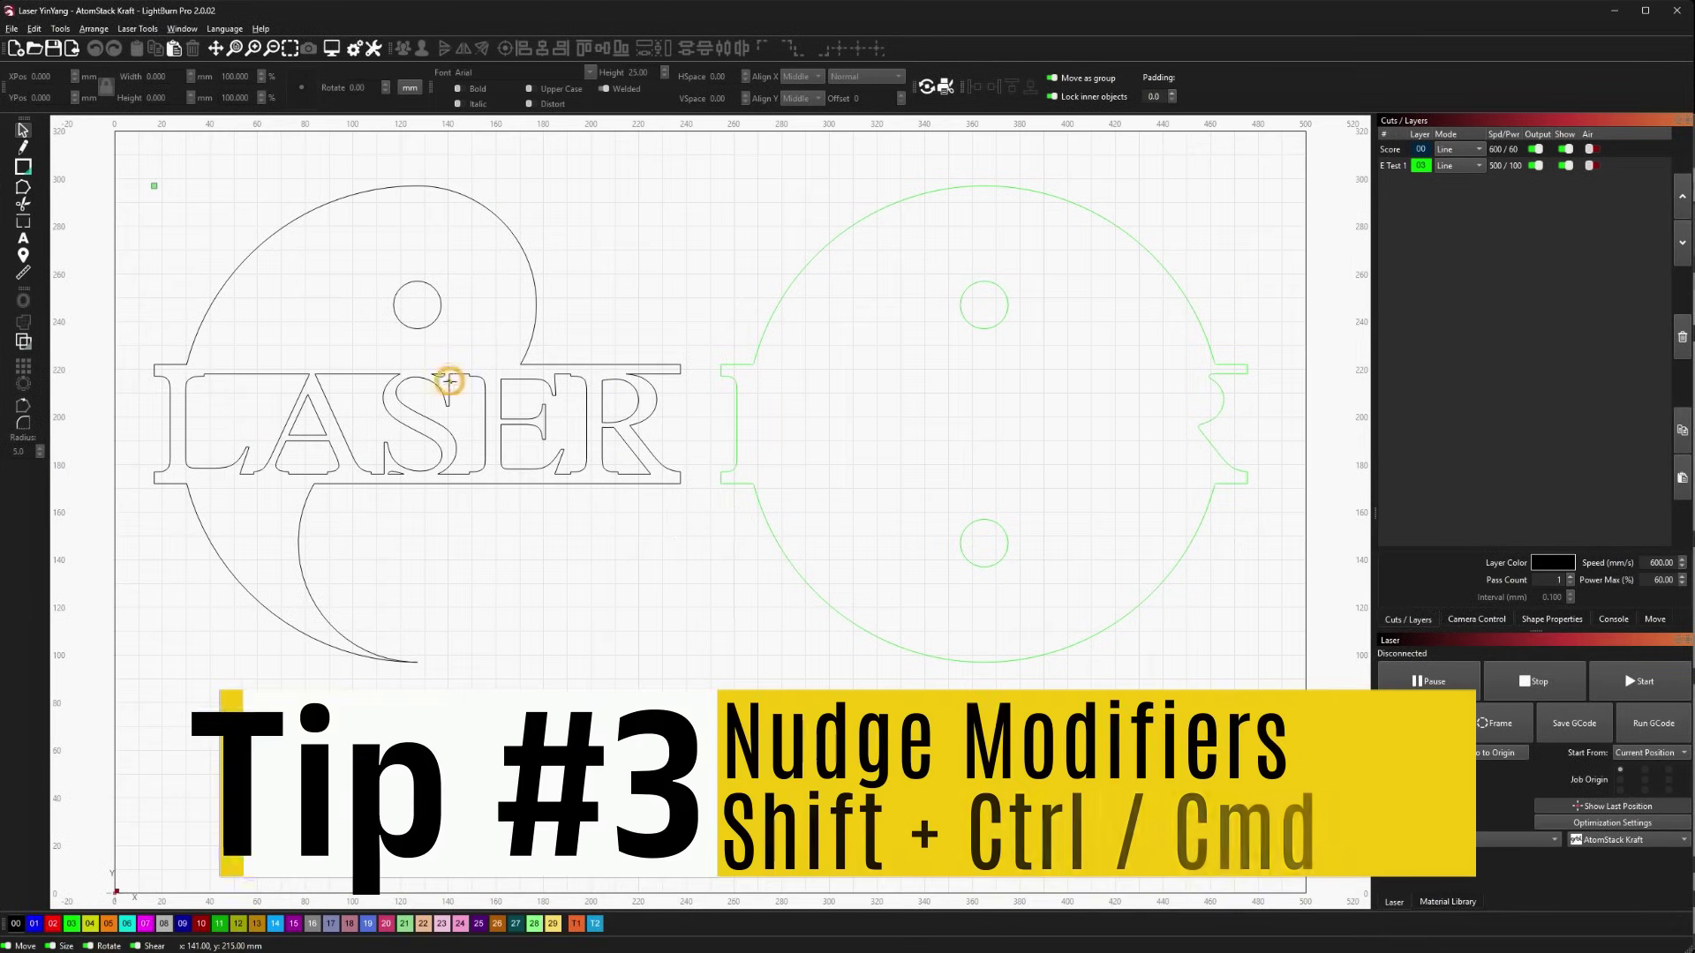
- Overlay the black LASER shape on the green circle outline and move both shapes together about 88 mm left
drag(439, 428, 1013, 417)
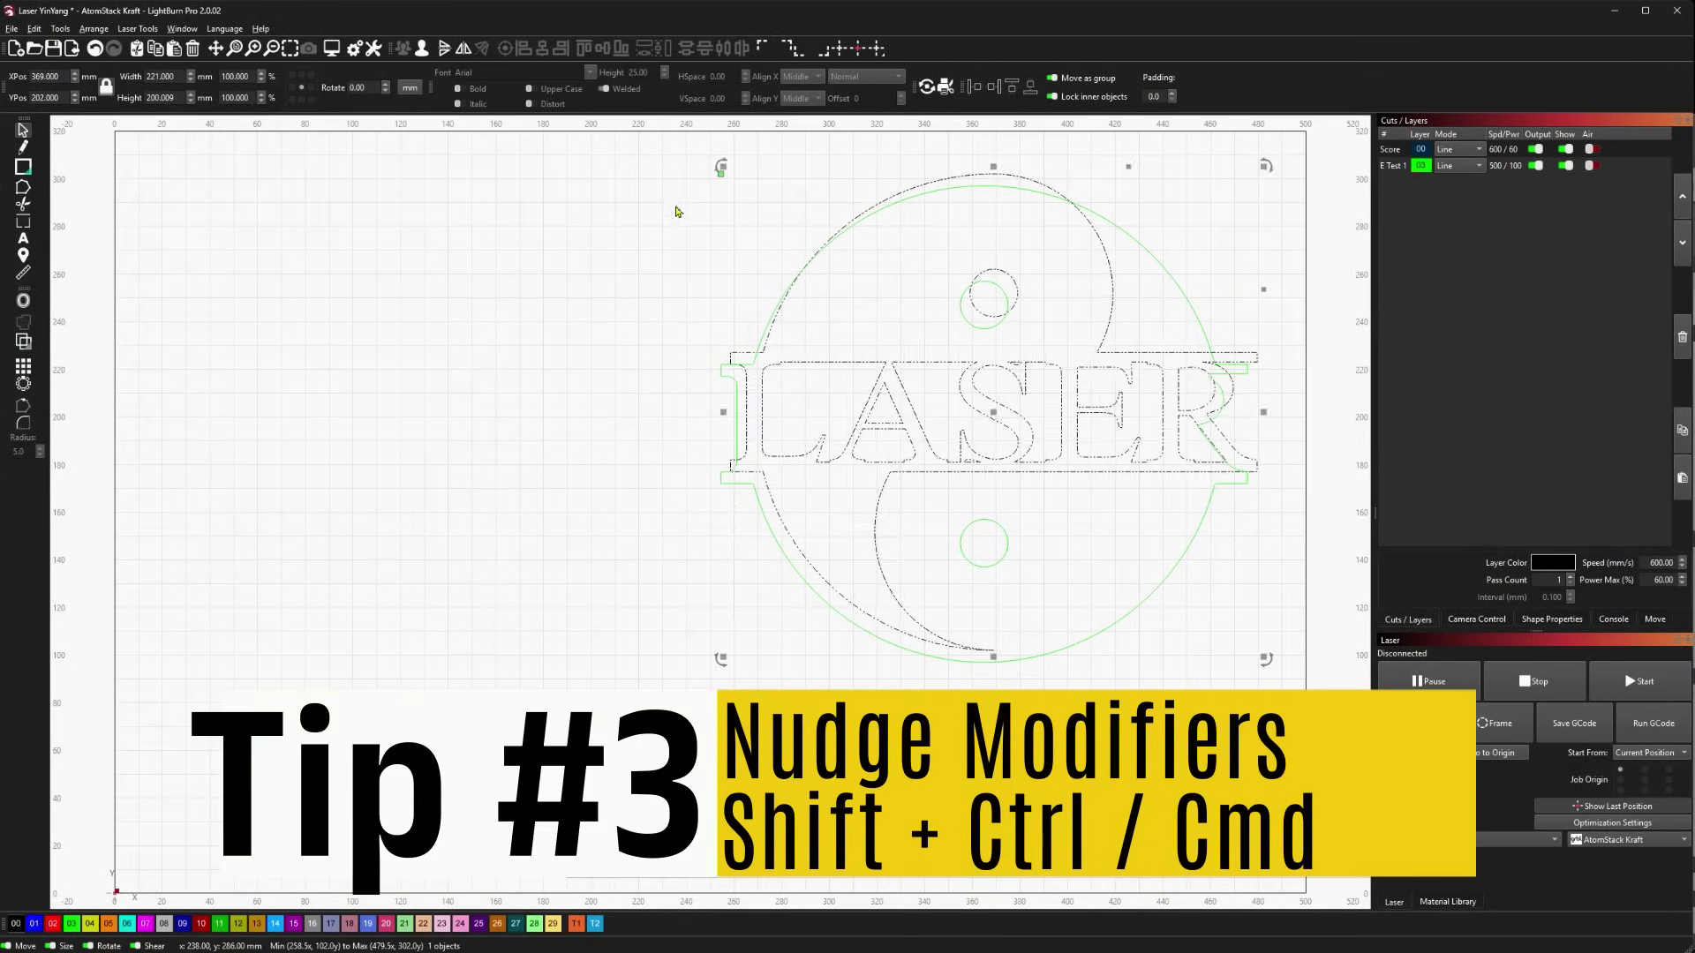
drag(631, 159, 1346, 622)
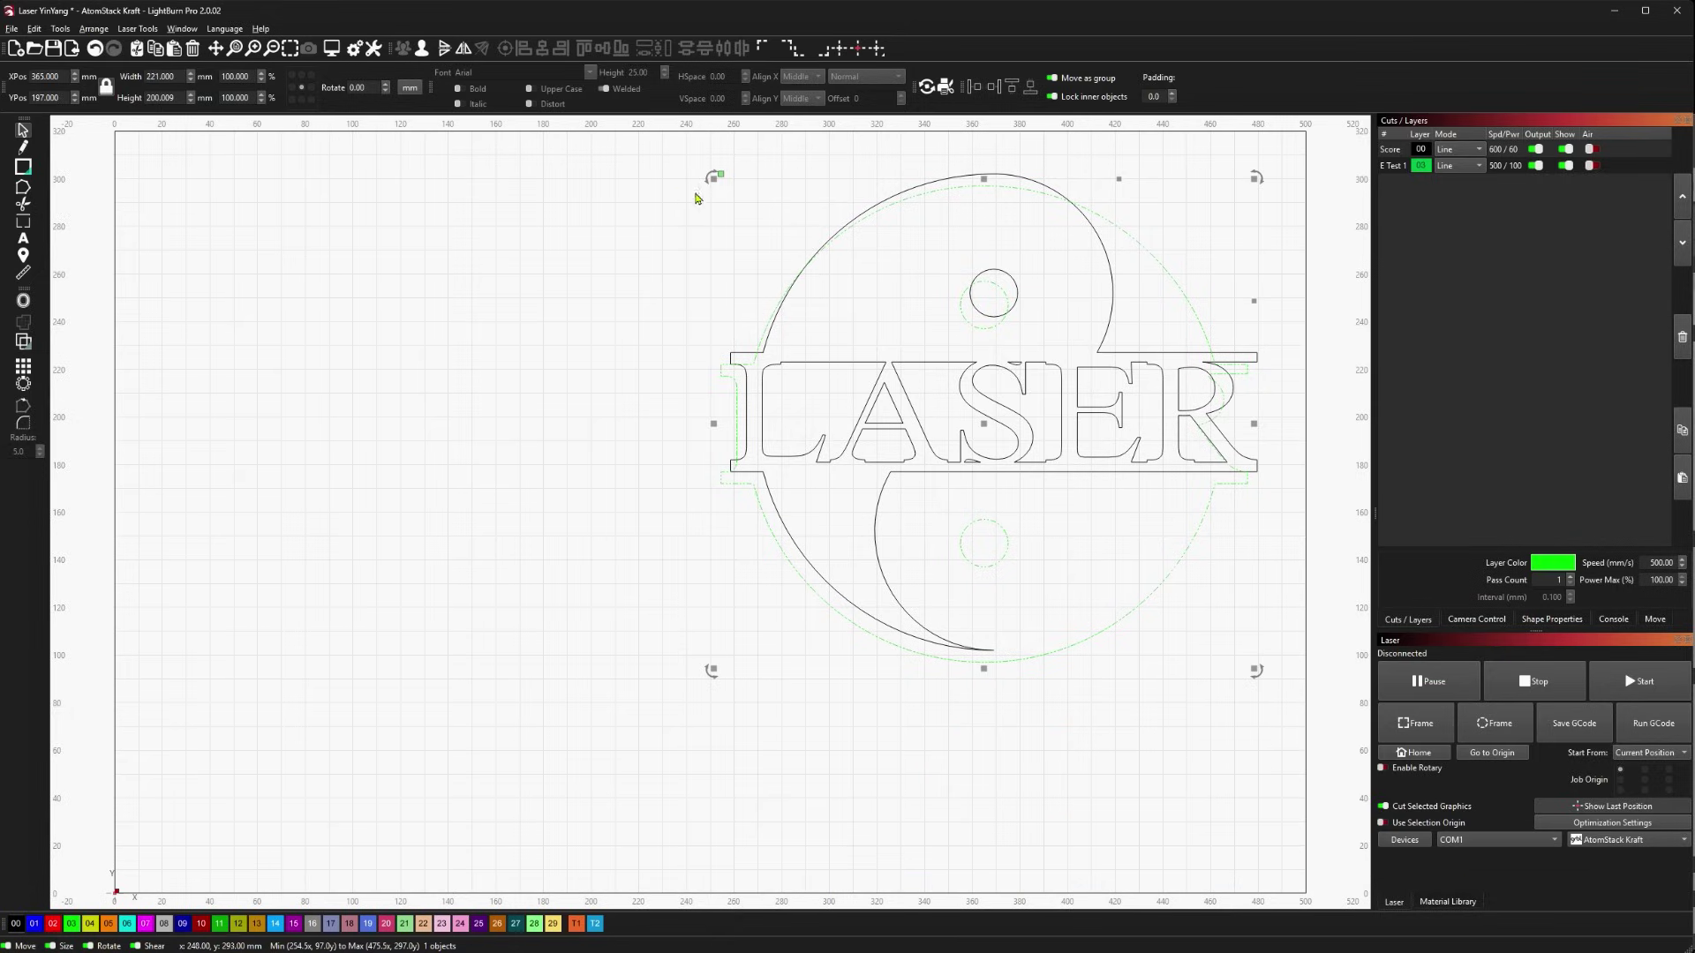
drag(650, 151, 1368, 629)
drag(931, 411, 727, 477)
scroll(681, 485, up, 2)
click(1146, 487)
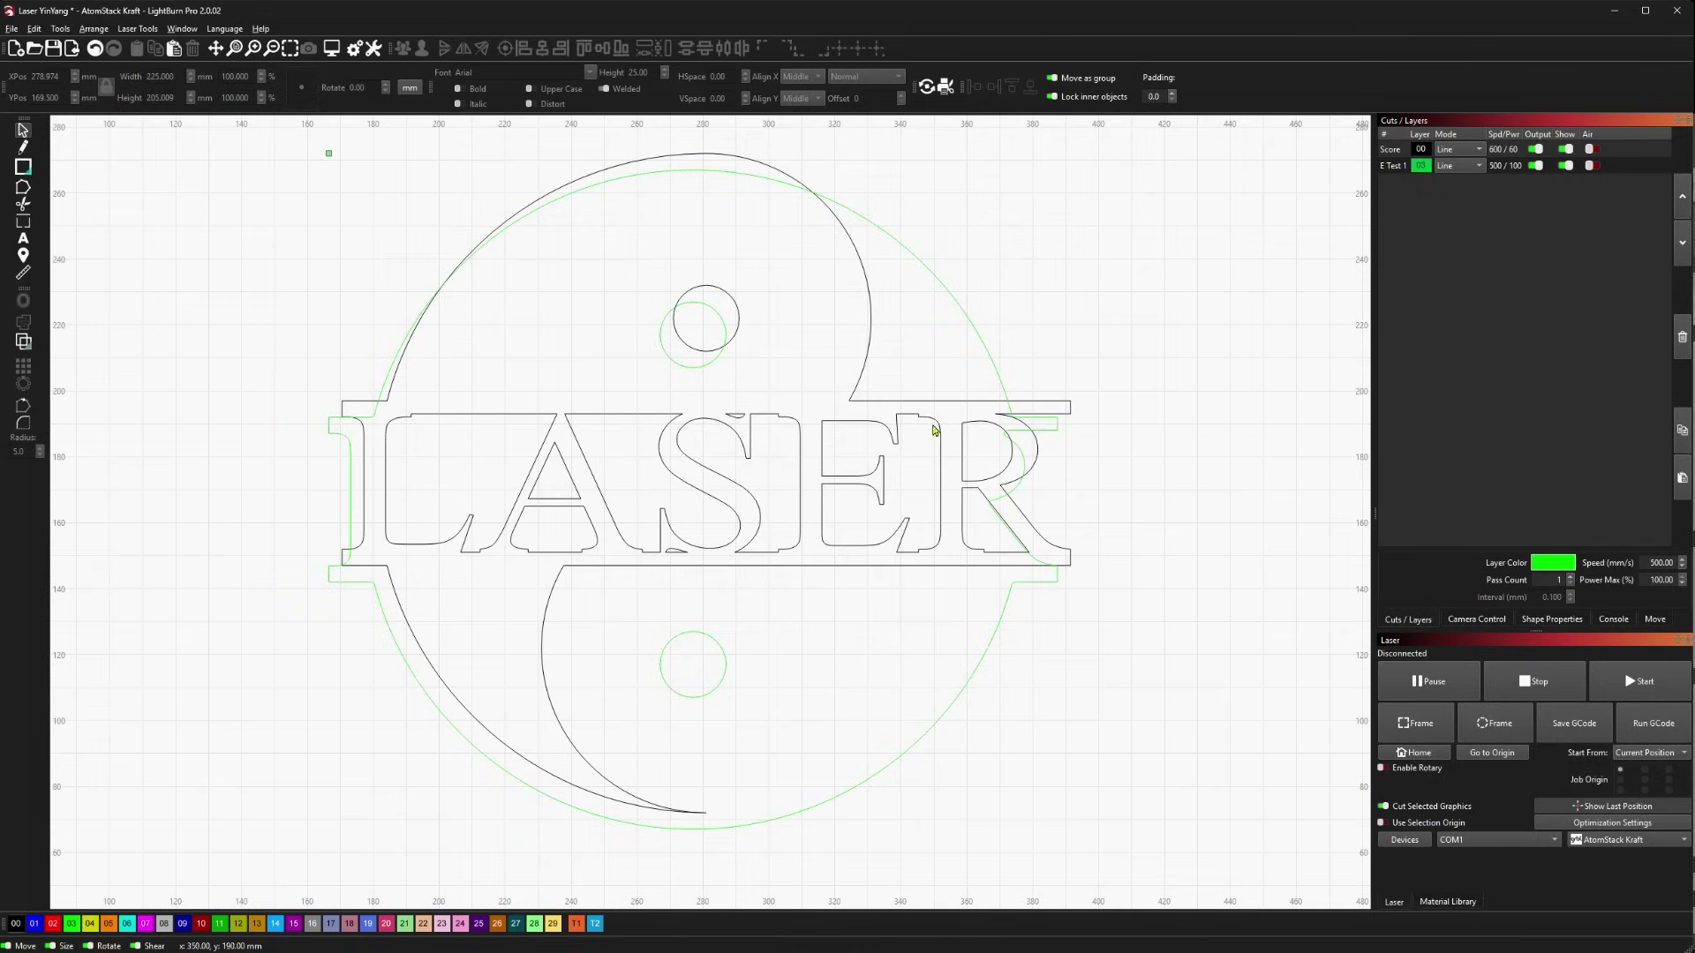
- Nudge the black LASER shape 15 mm to the left
click(928, 401)
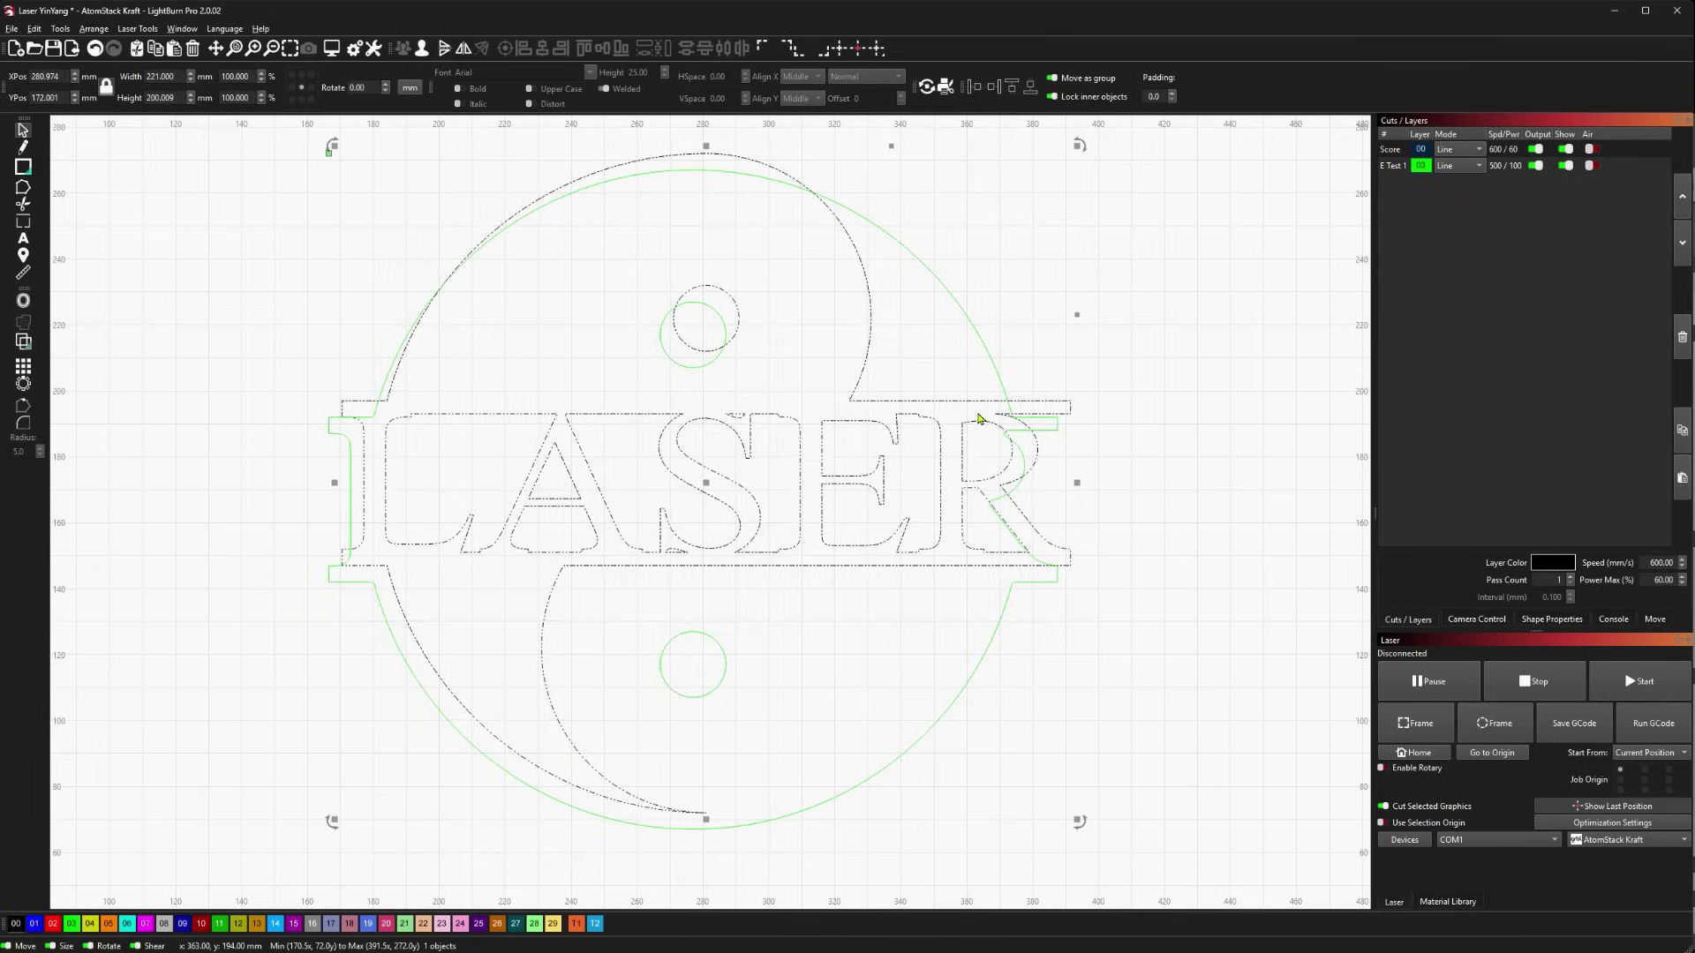
key(Left)
key(Left)
key(Left)
key(Left)
key(Left)
key(Left)
key(Left)
key(Left)
key(Left)
key(Left)
key(Left)
key(Left)
key(Left)
key(Left)
key(Left)
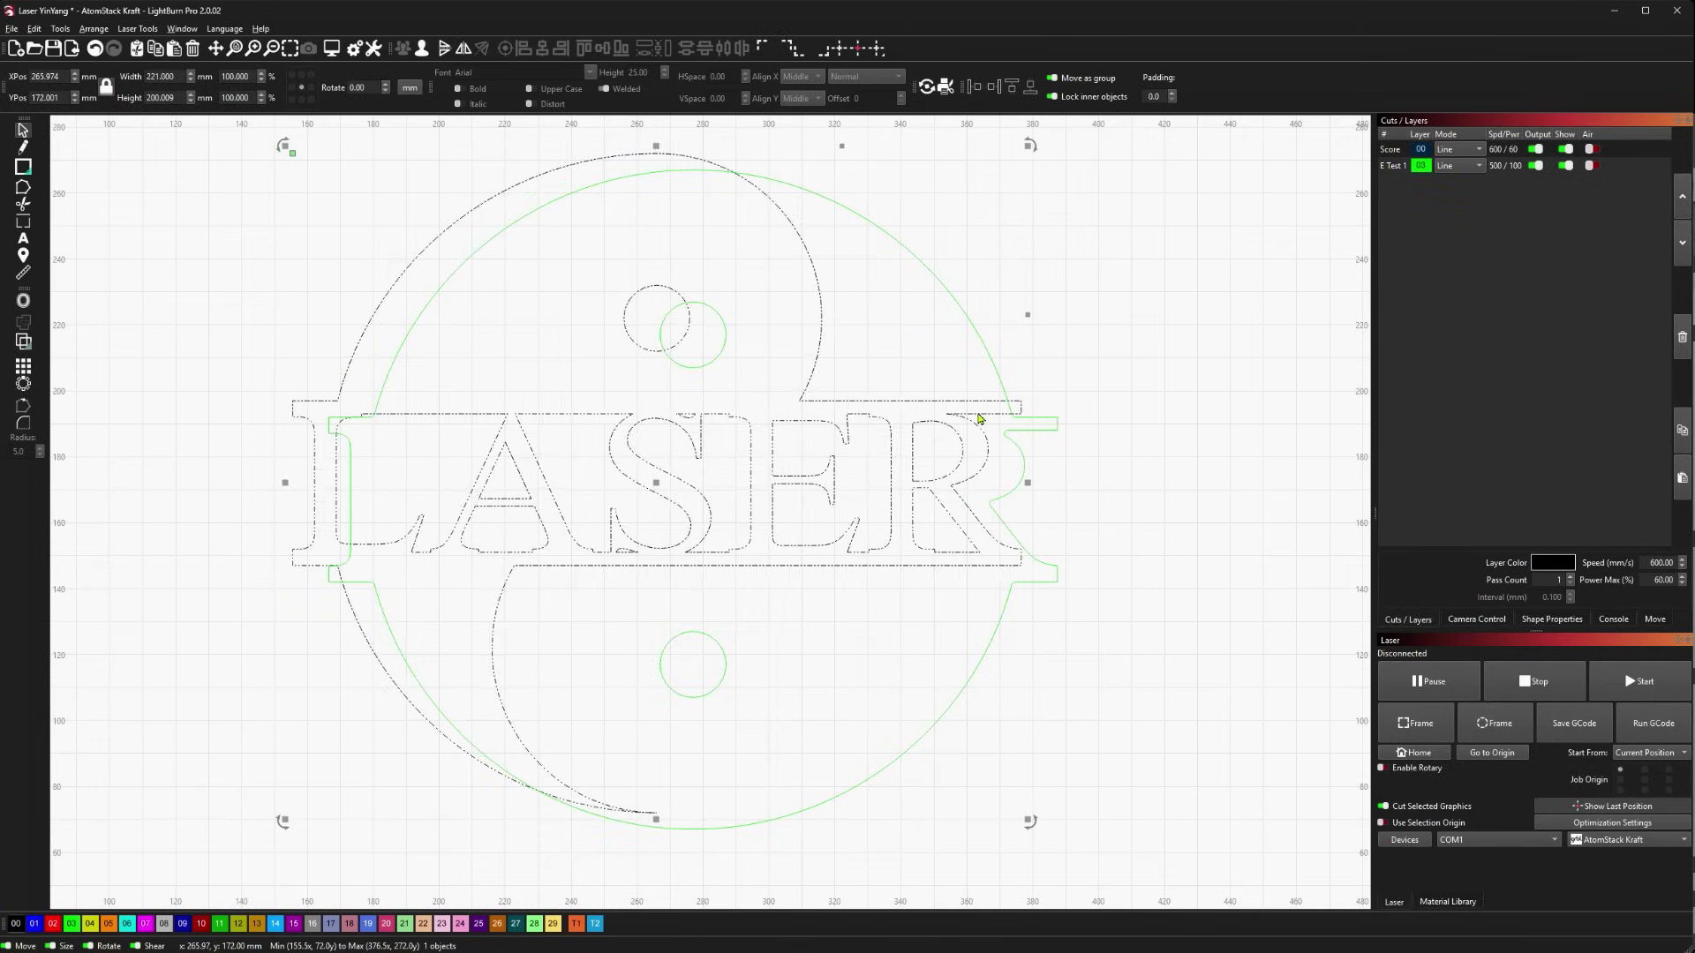
- Nudge the LASER shape 5 mm right and 5 mm down to level it with the green circle outline
key(Right)
key(Right)
key(Right)
key(Right)
key(Right)
key(Down)
key(Down)
key(Down)
key(Down)
key(Down)
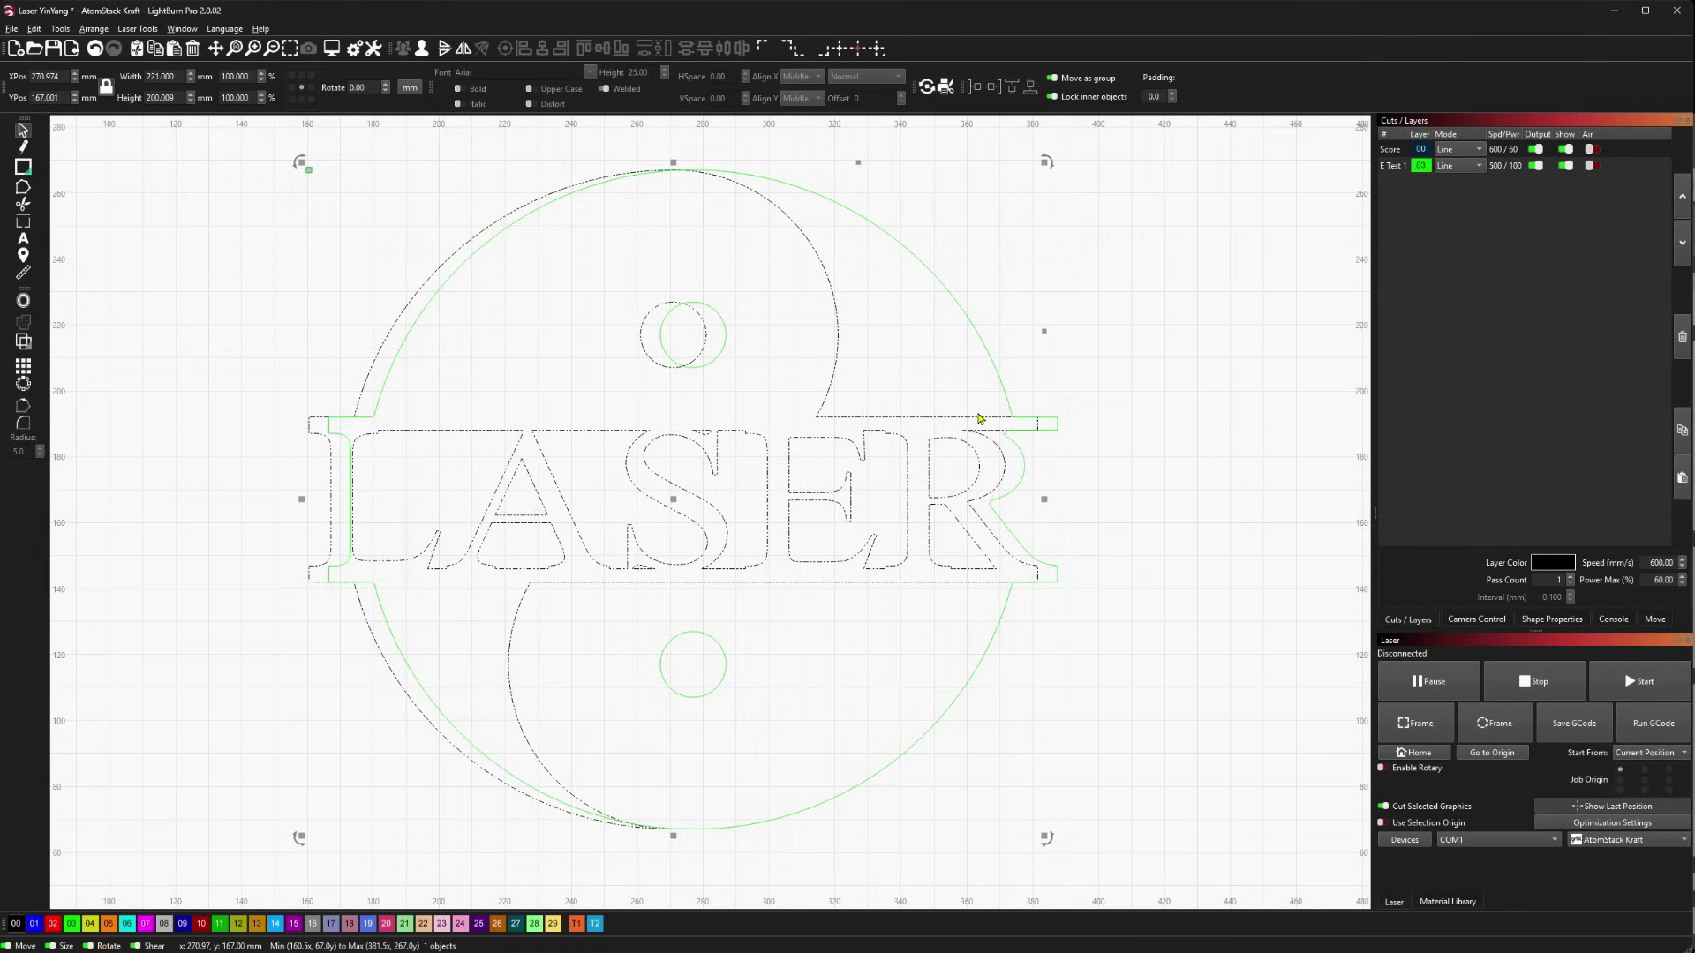
- Nudge the LASER shape 10 mm to the right
key(Right)
key(Right)
key(Right)
key(Right)
key(Right)
key(Right)
key(Right)
key(Right)
key(Right)
key(Right)
key(Right)
key(Right)
key(Right)
key(Right)
key(Right)
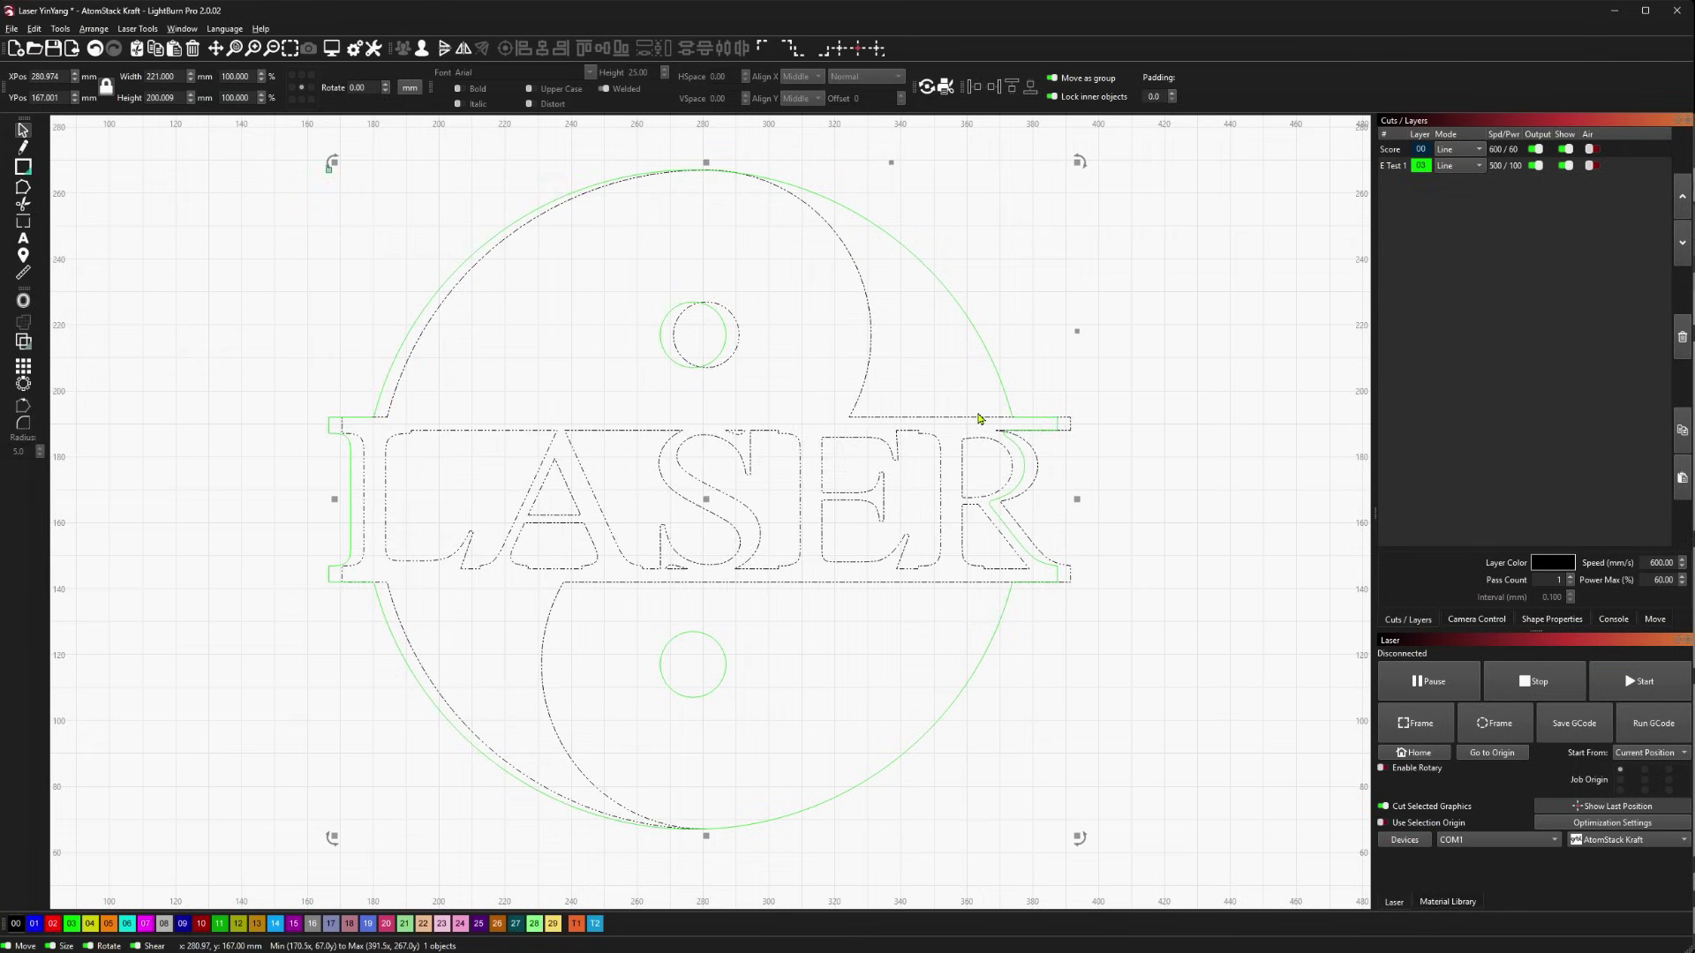
- Nudge the LASER shape left and right until it nearly coincides with the green outline, at X 275.974 mm
key(Left)
key(Left)
key(Left)
key(Left)
key(Left)
key(Left)
key(Left)
key(Left)
key(Left)
key(Left)
key(Left)
key(Left)
key(Left)
key(Left)
key(Left)
key(Left)
key(Left)
key(Left)
key(Left)
key(Left)
key(Right)
key(Right)
key(Right)
key(Right)
key(Right)
key(Right)
key(Right)
key(Right)
key(Right)
key(Right)
key(Right)
key(Right)
key(Right)
key(Right)
key(Right)
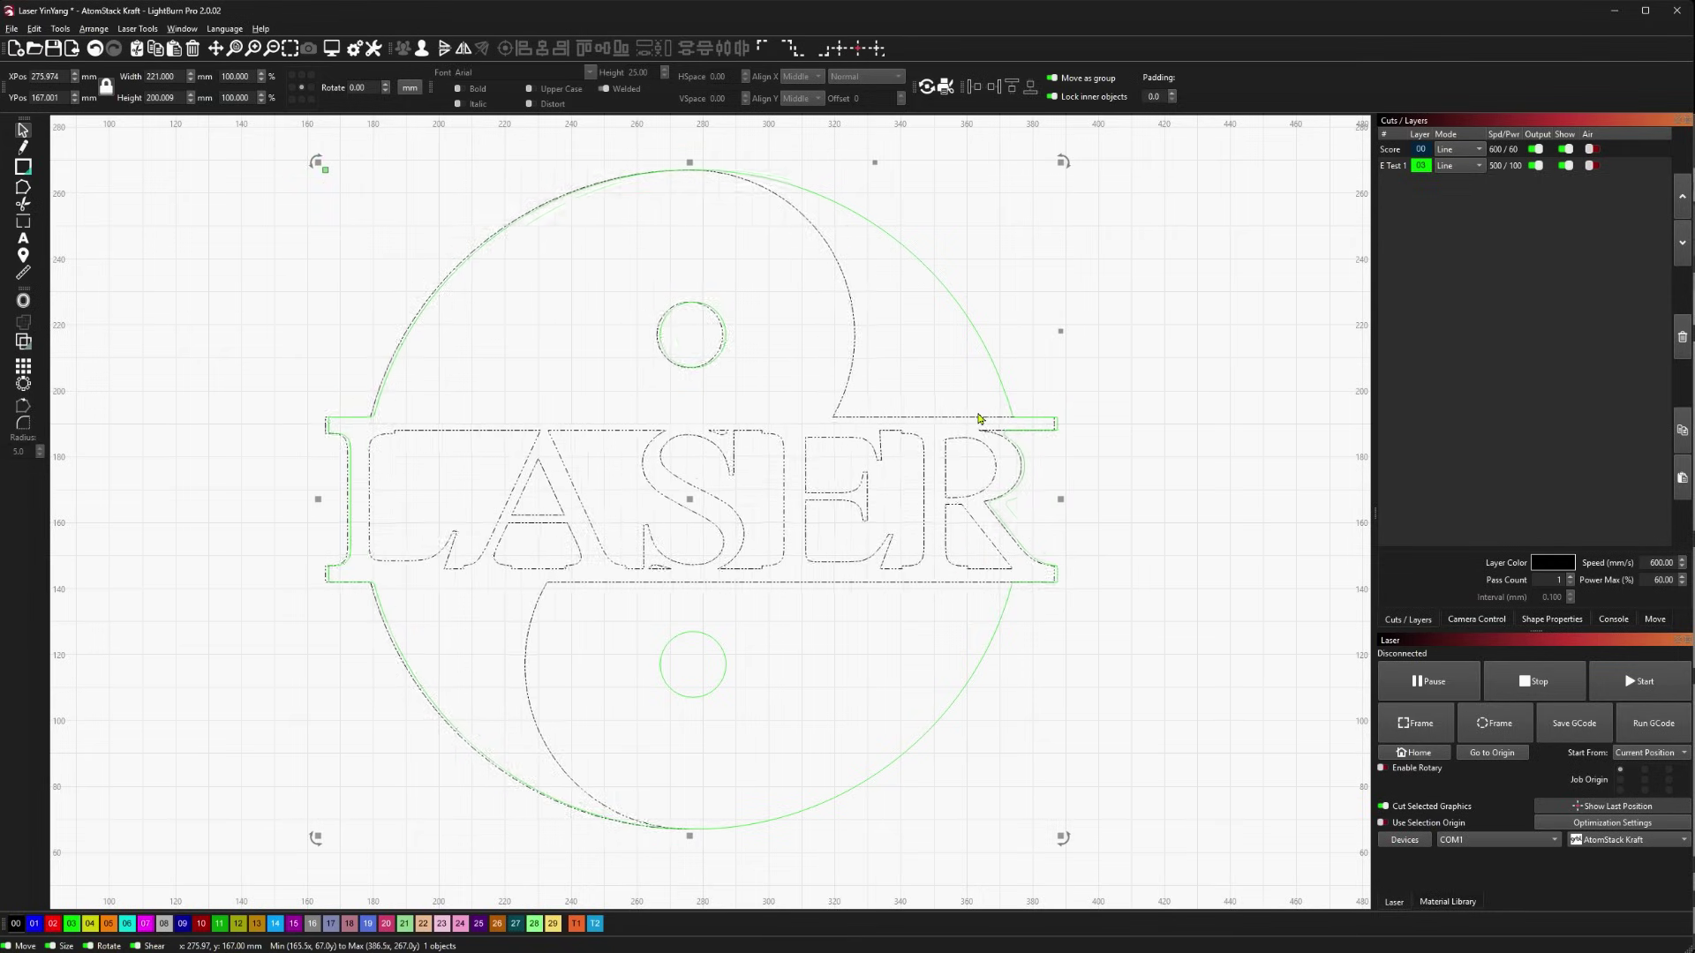
- Nudge the LASER shape 5 mm left and 5 mm down, off the green outline
key(Left)
key(Left)
key(Left)
key(Left)
key(Left)
key(Left)
key(Left)
key(Left)
key(Left)
key(Left)
key(Down)
key(Down)
key(Down)
key(Down)
key(Down)
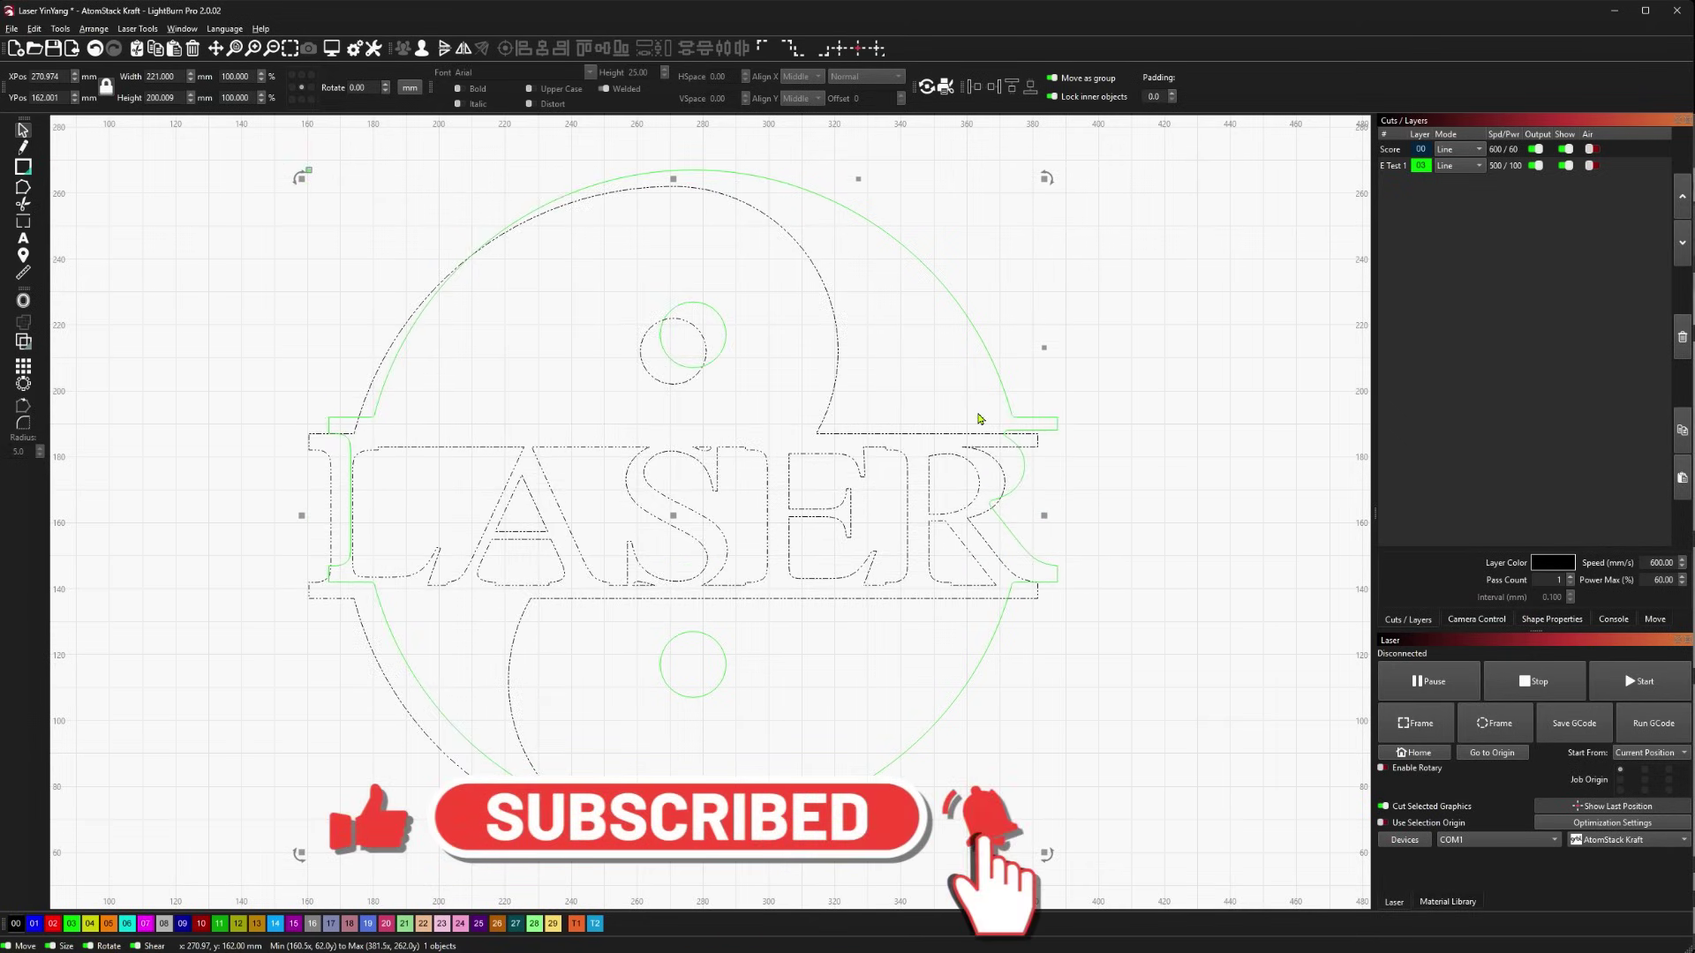
- Nudge the LASER shape horizontally in both directions in large increments, ending at X 310.974 mm
key(Right)
key(Right)
key(Right)
key(Right)
key(Right)
key(Right)
key(Right)
key(Right)
key(Right)
key(Right)
key(Right)
key(Right)
key(Right)
key(Right)
key(Right)
key(Right)
key(Right)
key(Right)
key(Right)
key(Right)
key(Left)
key(Left)
key(Left)
key(Left)
key(Left)
key(Left)
key(Left)
key(Left)
key(Left)
key(Left)
key(Left)
key(Left)
key(Left)
key(Left)
key(Left)
key(Left)
key(Left)
key(Left)
key(Left)
key(Left)
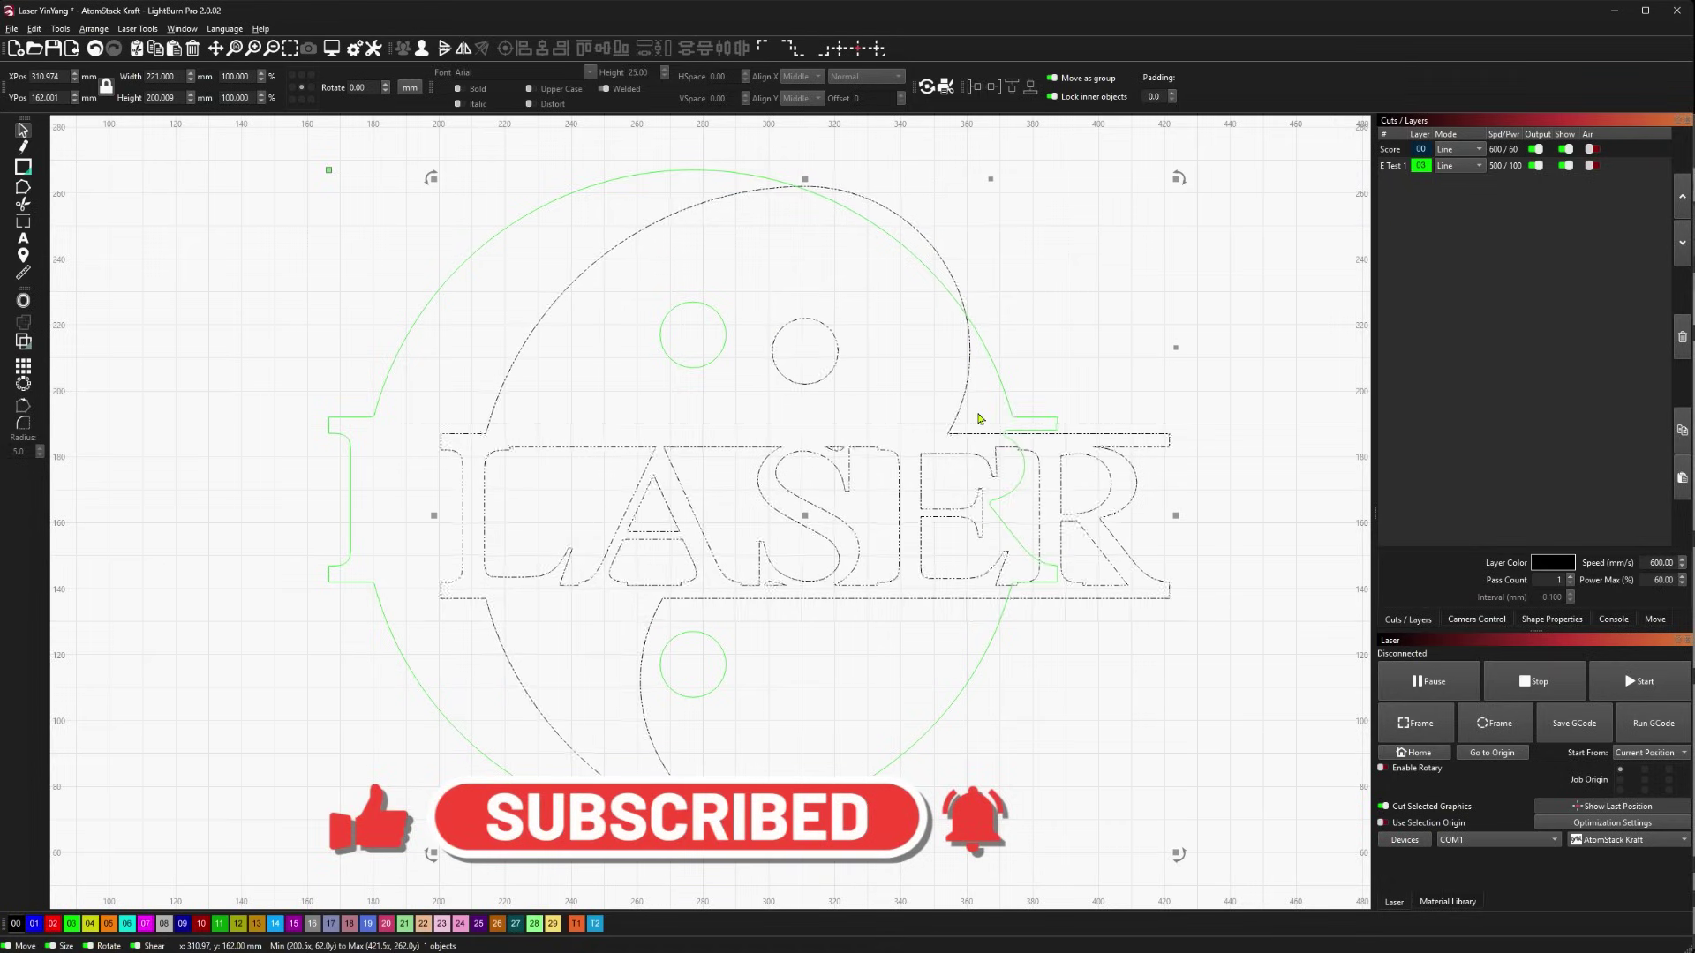
- Nudge the LASER shape 40 mm left to X 270.974 mm, so it overlaps the green outline
key(Left)
key(Left)
key(Left)
key(Left)
key(Left)
key(Left)
key(Left)
key(Left)
key(Left)
key(Left)
key(Left)
key(Left)
key(Left)
key(Left)
key(Left)
key(Left)
key(Left)
key(Left)
key(Left)
key(Left)
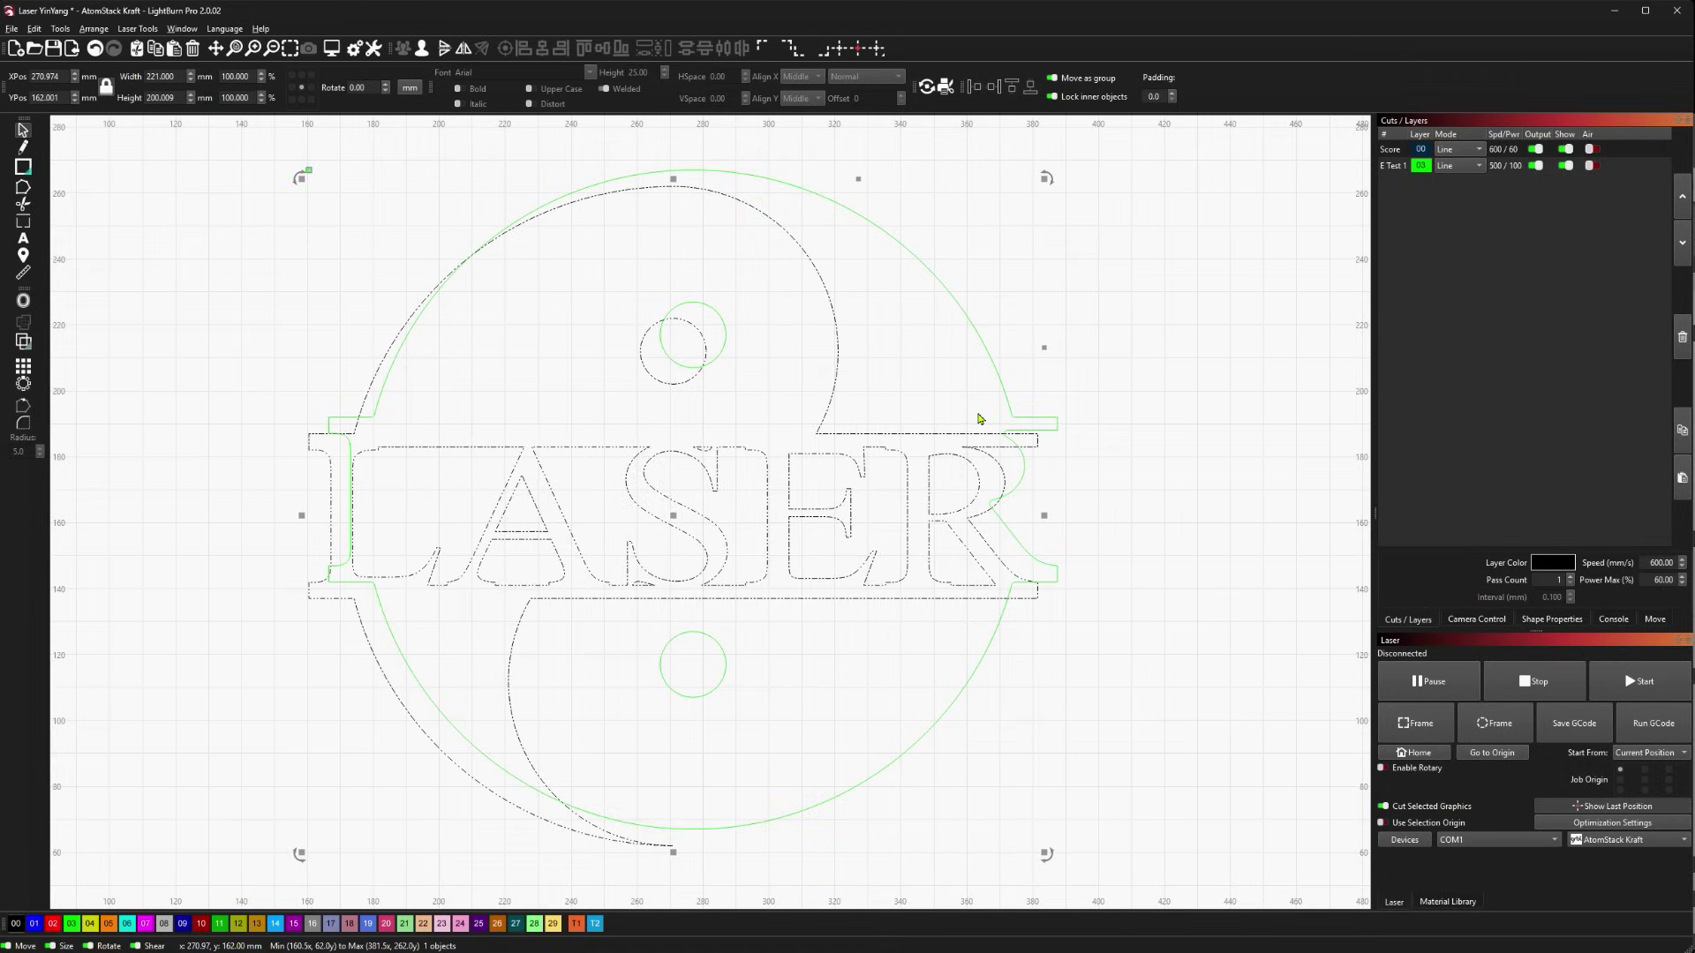
- Nudge the LASER shape repeatedly right and back left, ending at X 269.974 mm
key(Right)
key(Right)
key(Right)
key(Right)
key(Right)
key(Right)
key(Right)
key(Right)
key(Right)
key(Right)
key(Right)
key(Right)
key(Right)
key(Right)
key(Right)
key(Right)
key(Right)
key(Right)
key(Right)
key(Right)
key(Left)
key(Left)
key(Left)
key(Left)
key(Left)
key(Left)
key(Left)
key(Left)
key(Left)
key(Left)
key(Left)
key(Left)
key(Left)
key(Left)
key(Left)
key(Left)
key(Left)
key(Left)
key(Left)
key(Left)
key(Left)
key(Left)
key(Left)
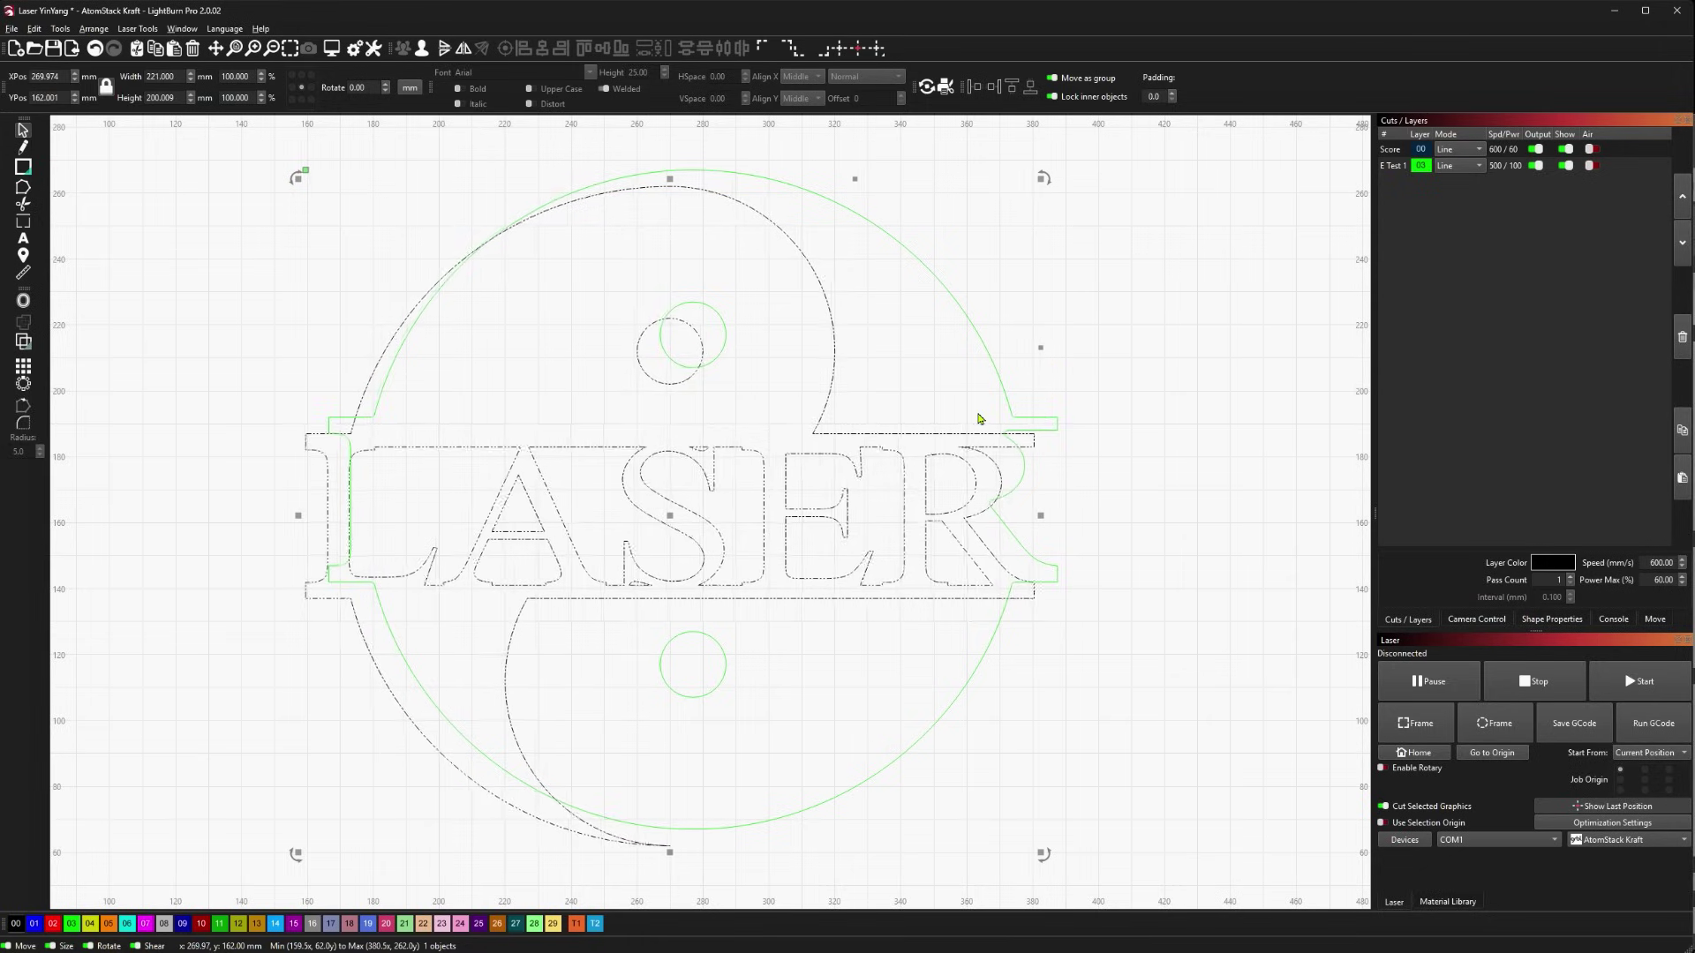
- Nudge the LASER shape right in 1 mm increments to X 278.974 mm
key(Right)
key(Right)
key(Right)
key(Right)
key(Right)
key(Right)
key(Right)
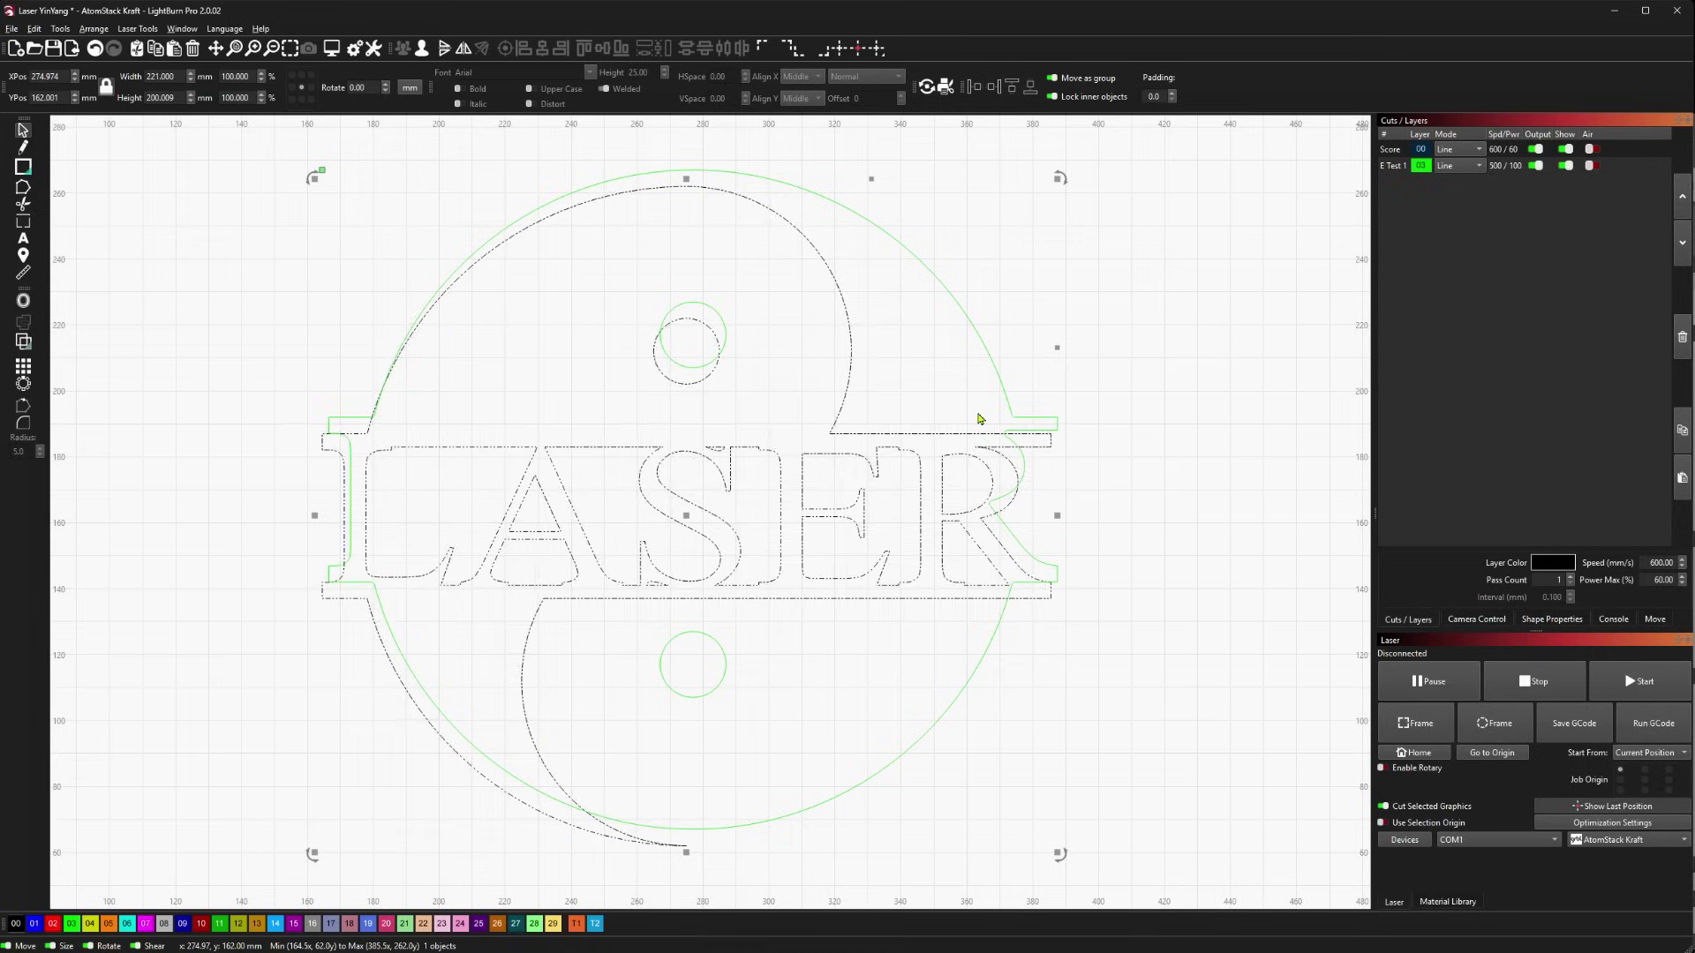
key(Right)
key(Right)
key(Right)
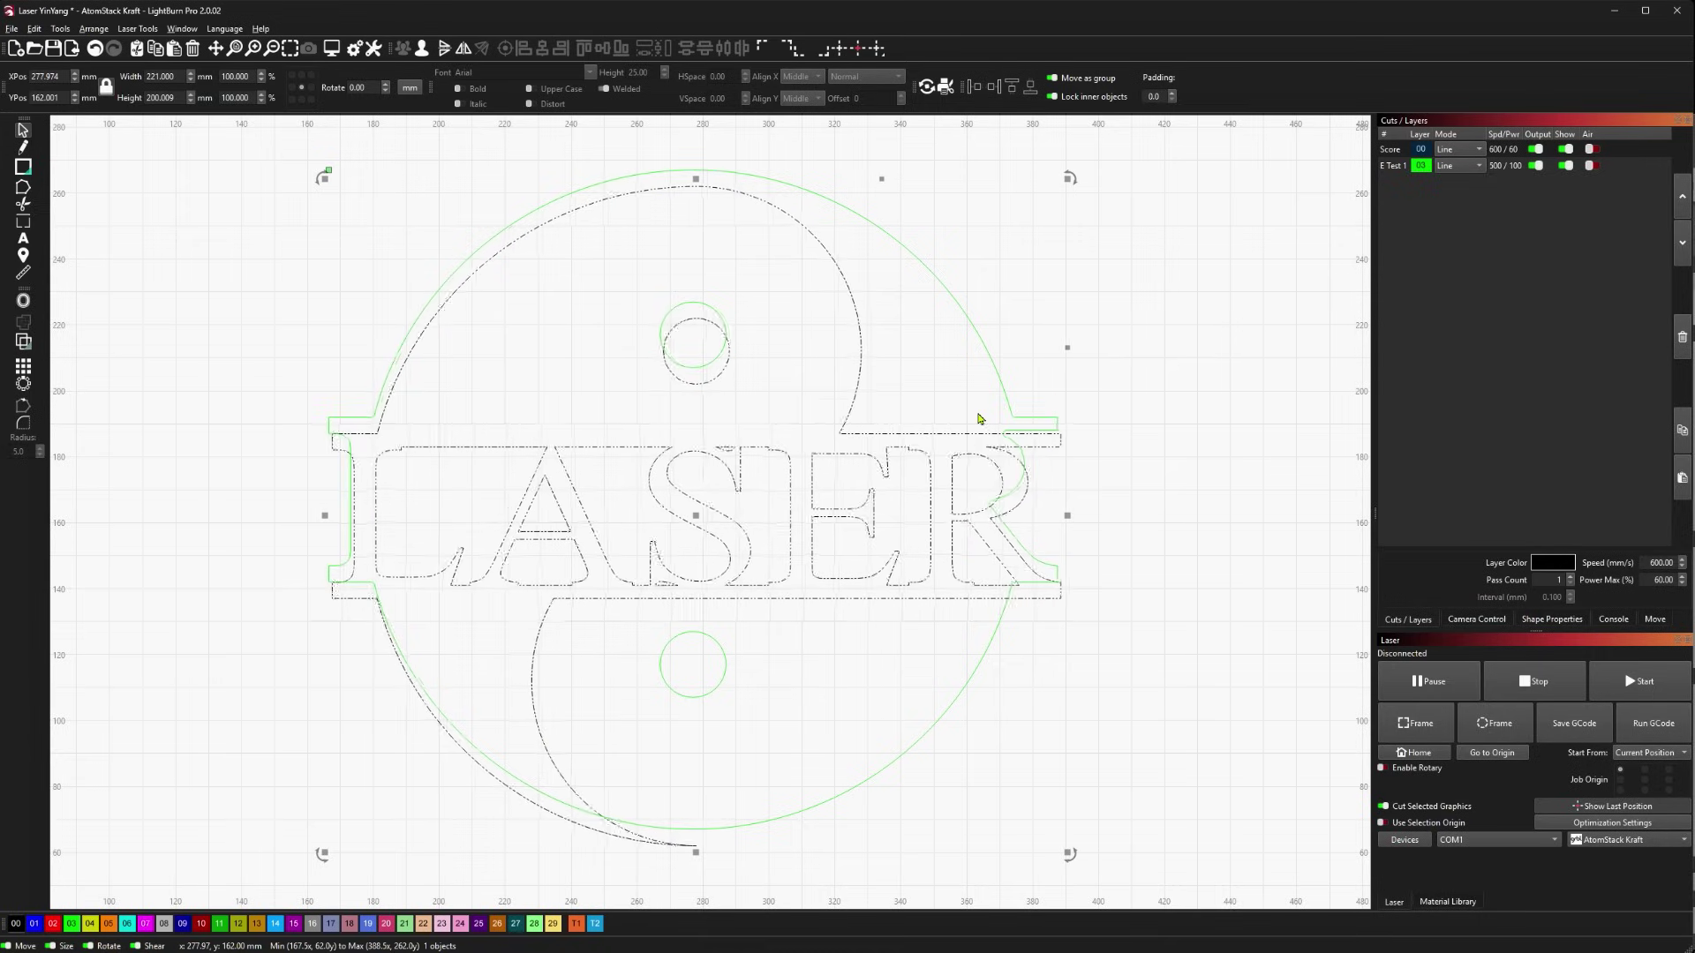
key(Right)
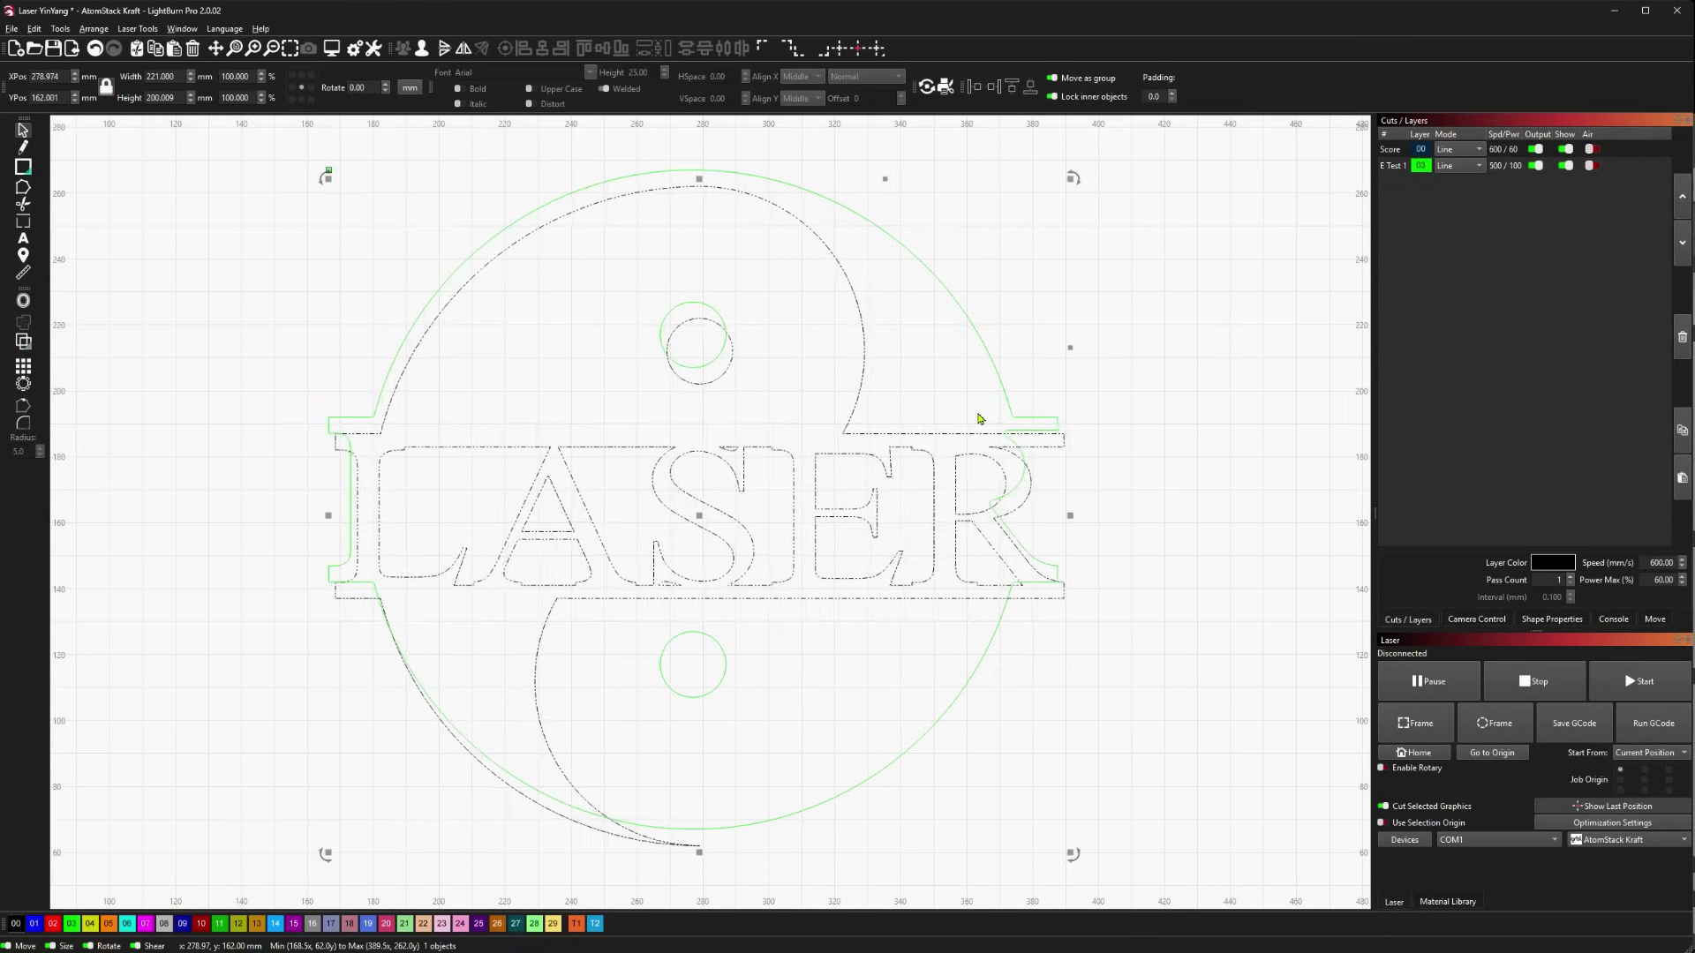
- Nudge the LASER shape 3 mm left and 5 mm up to X 275.974, Y 167.001 mm, close to the green outline
key(Left)
key(Left)
key(Right)
key(Up)
key(Up)
key(Up)
key(Up)
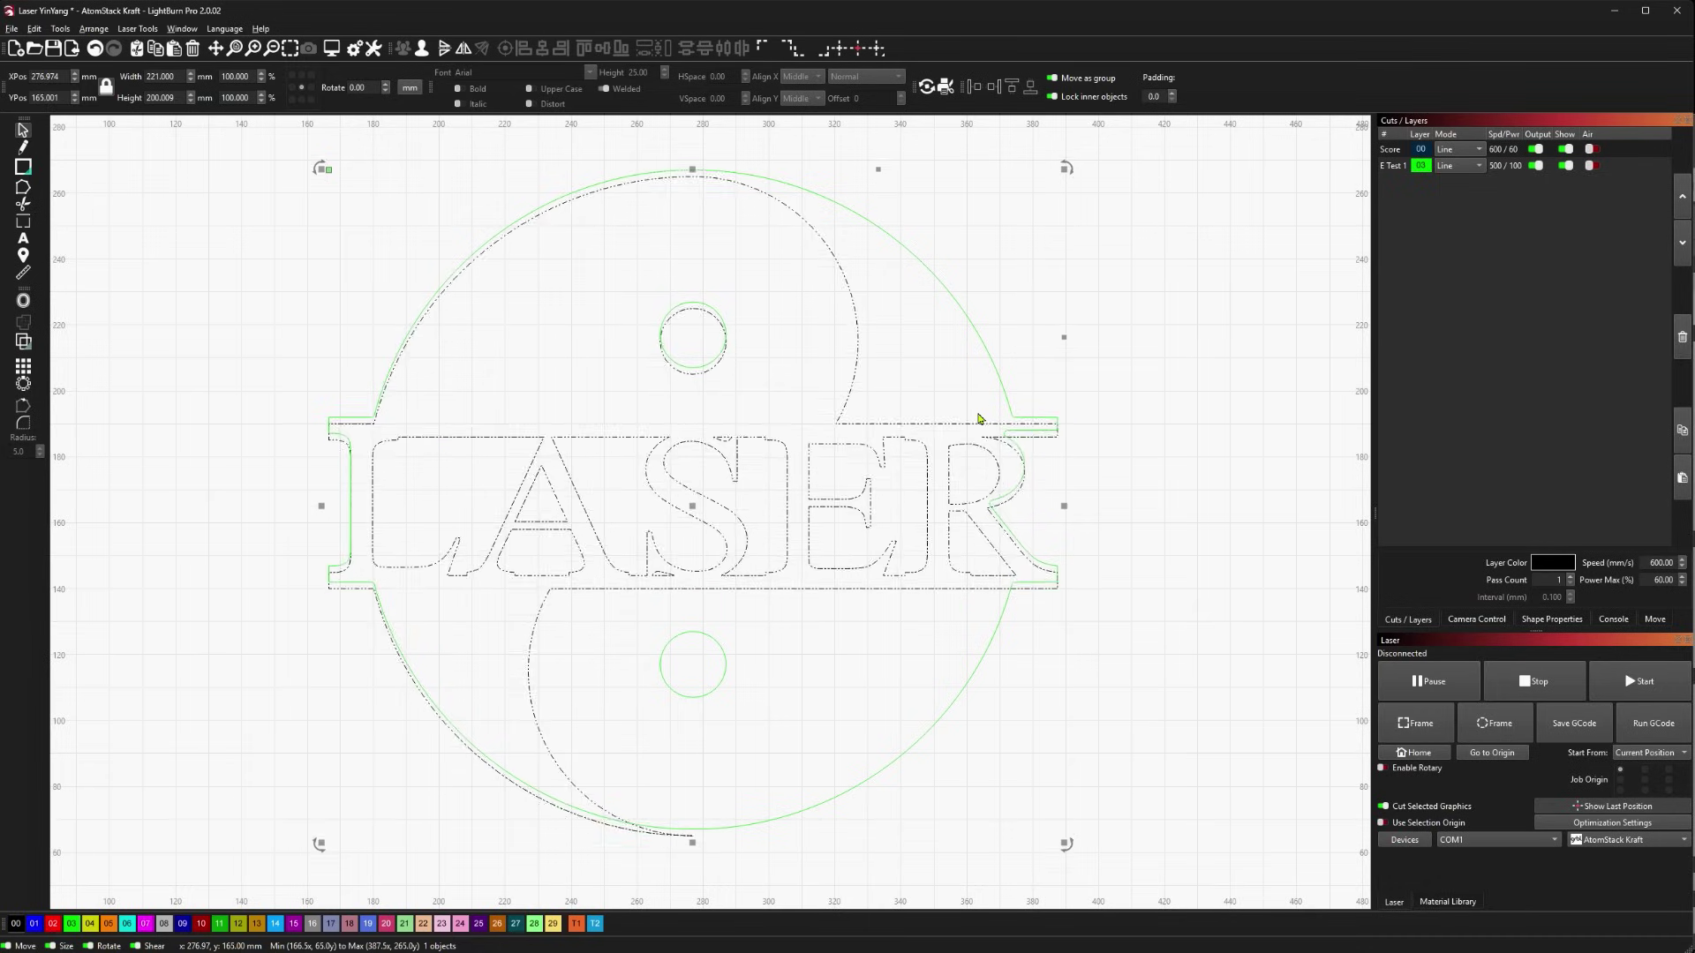
key(Up)
key(Left)
key(Left)
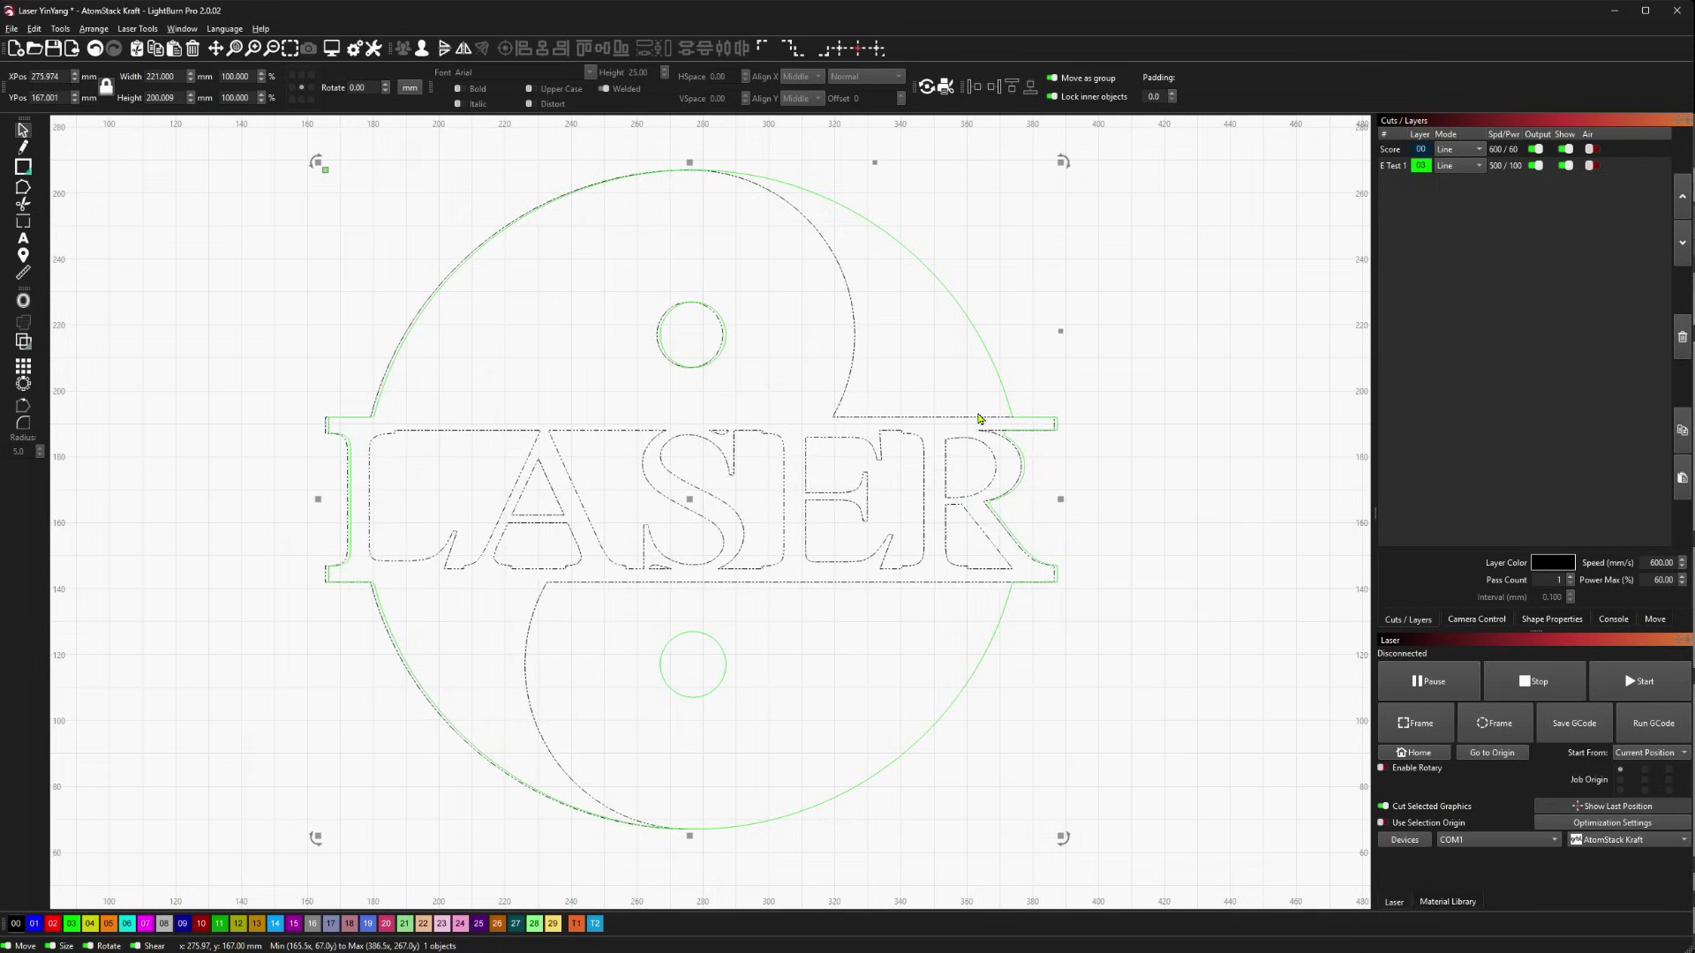
- Nudge the LASER shape right in 0.1 mm increments to X 276.974 mm, so its small circle coincides with the green one
scroll(654, 331, up, 12)
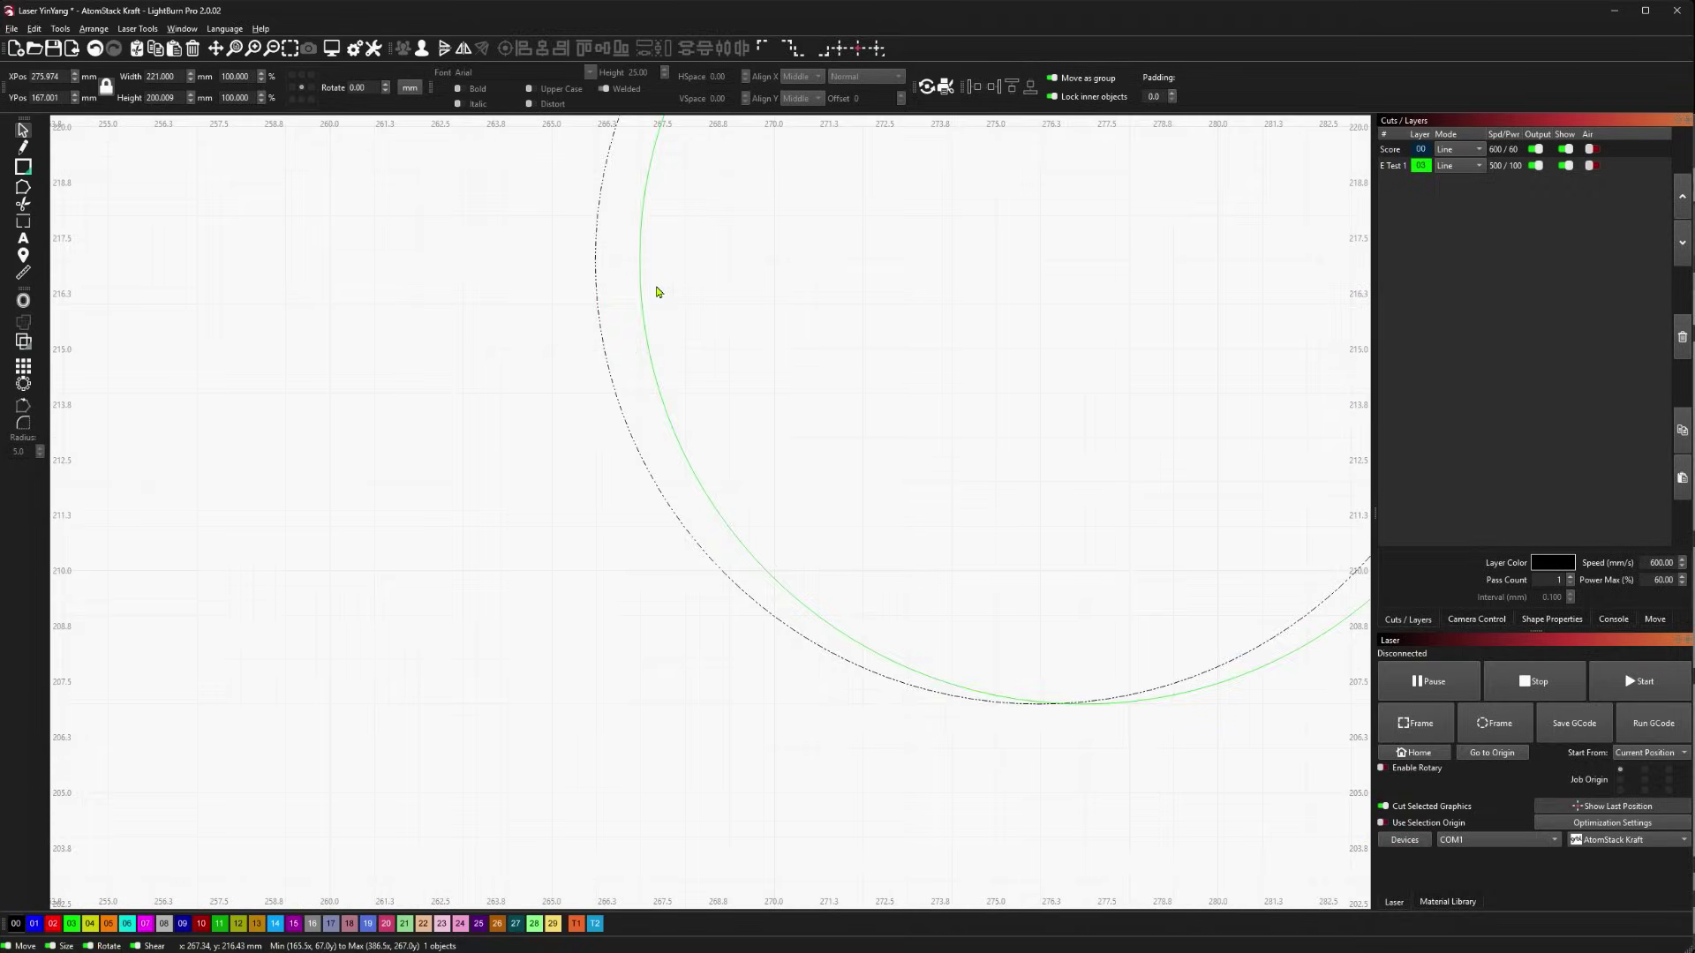
drag(682, 467, 666, 466)
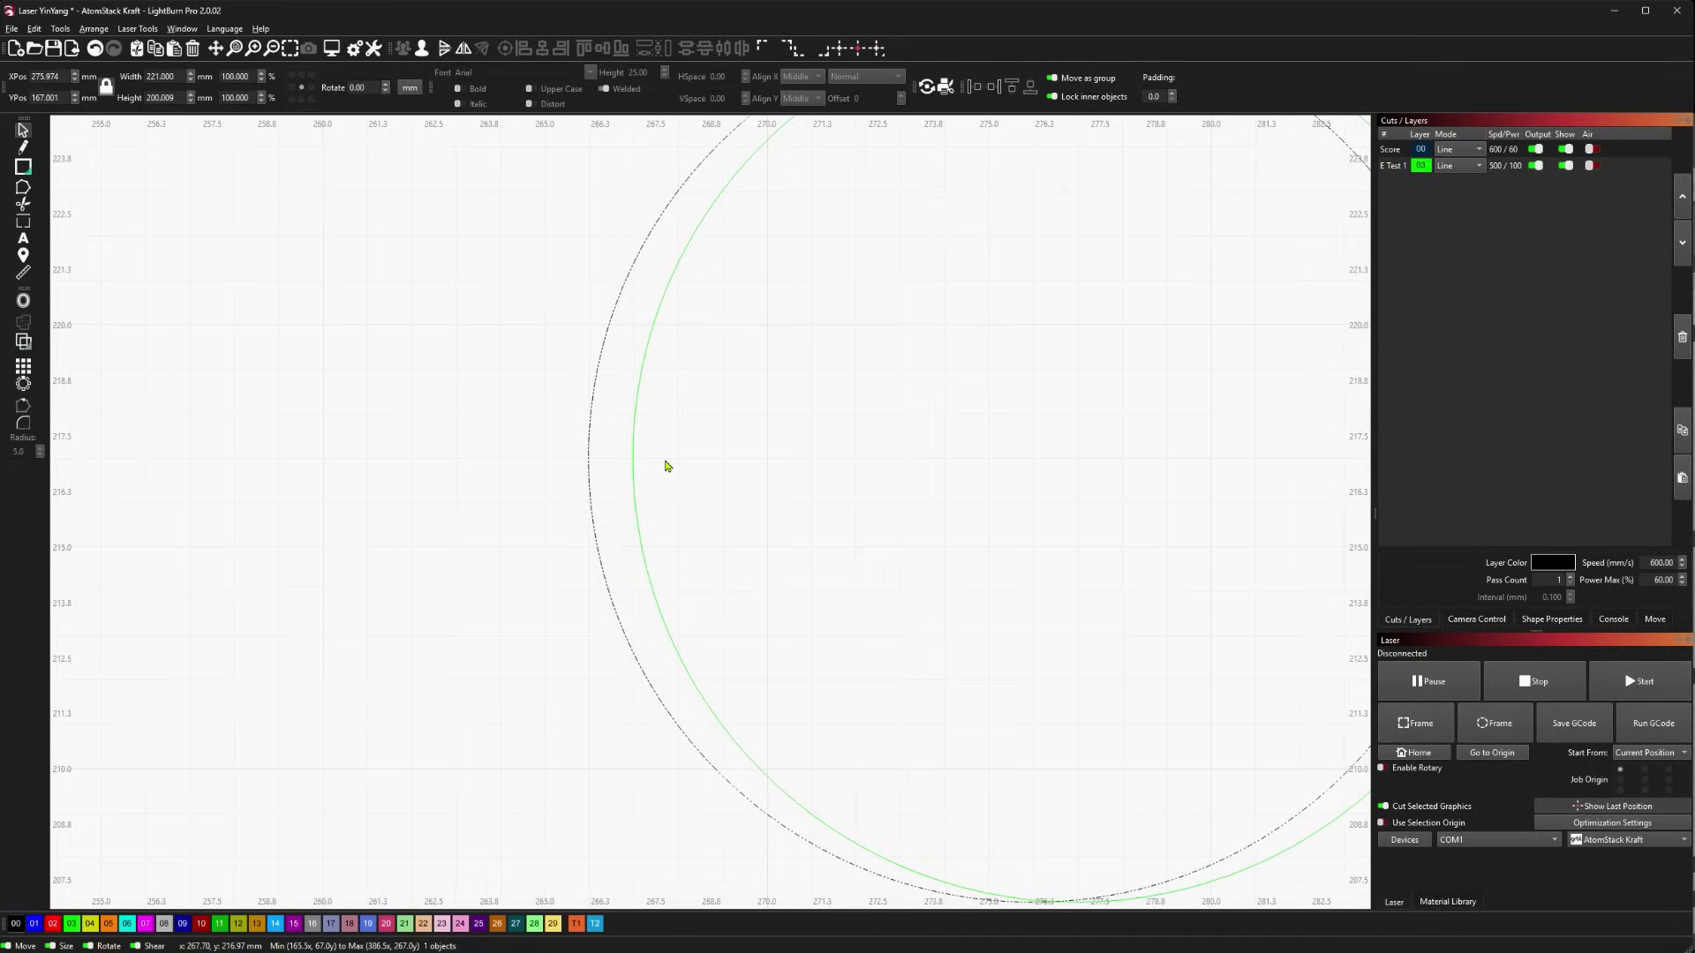
key(Right)
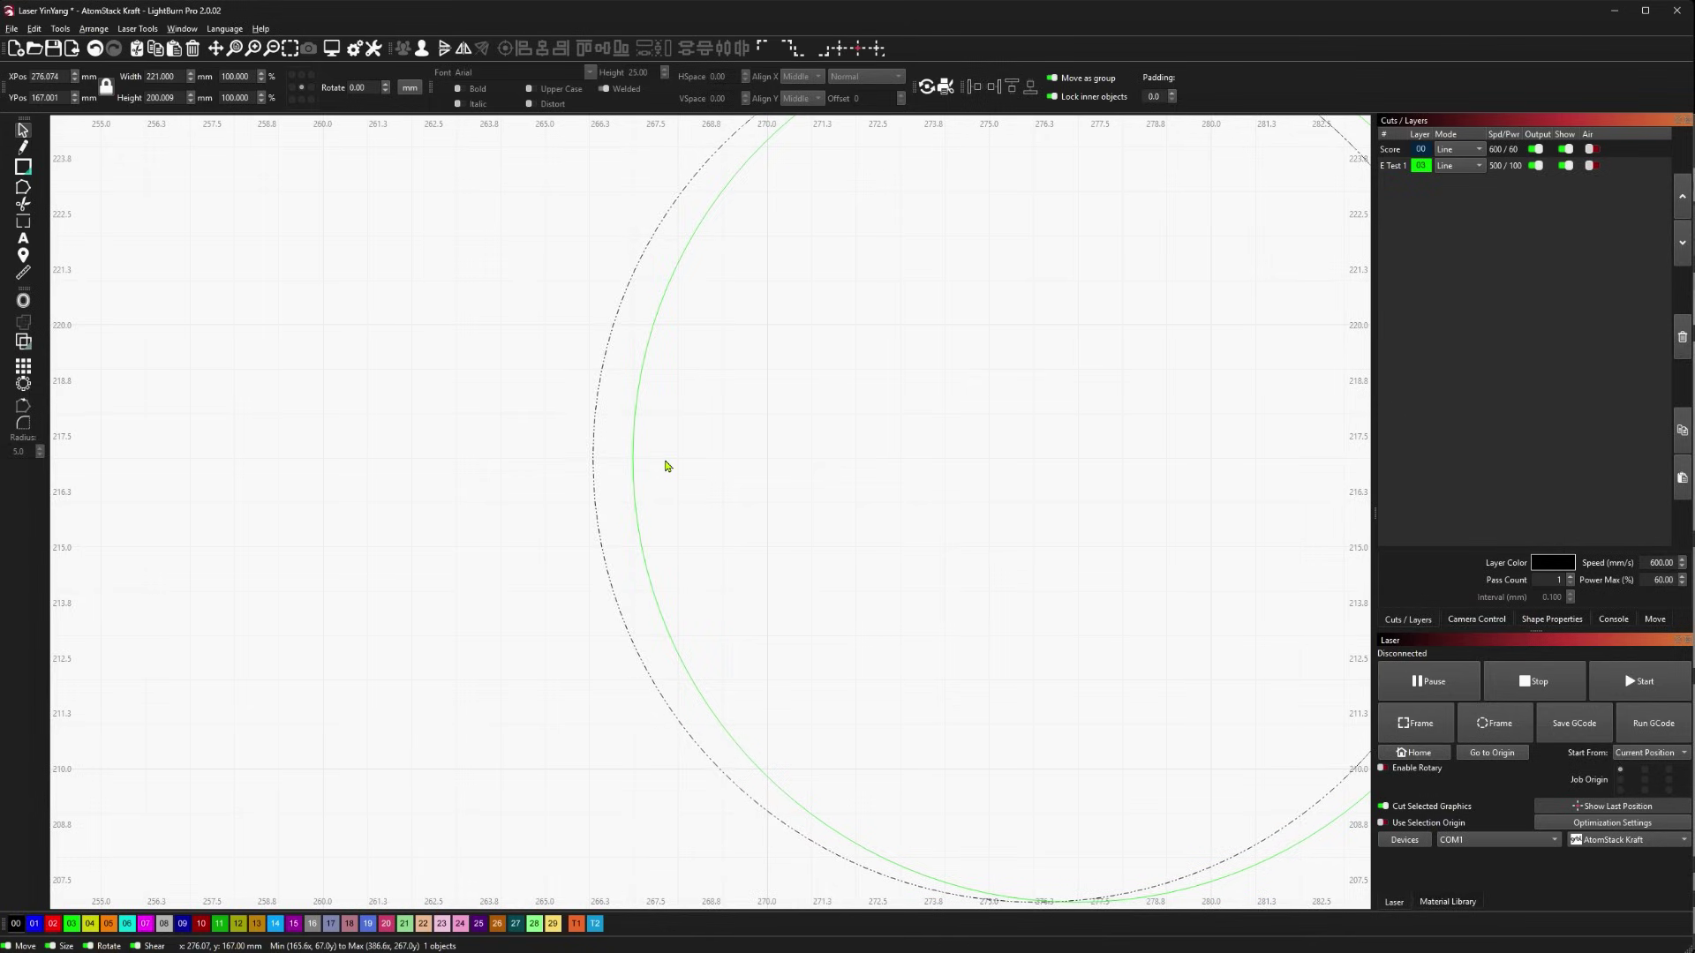
key(Right)
key(Right)
key(Right)
key(Right)
key(Right)
key(Right)
key(Right)
key(Right)
key(Right)
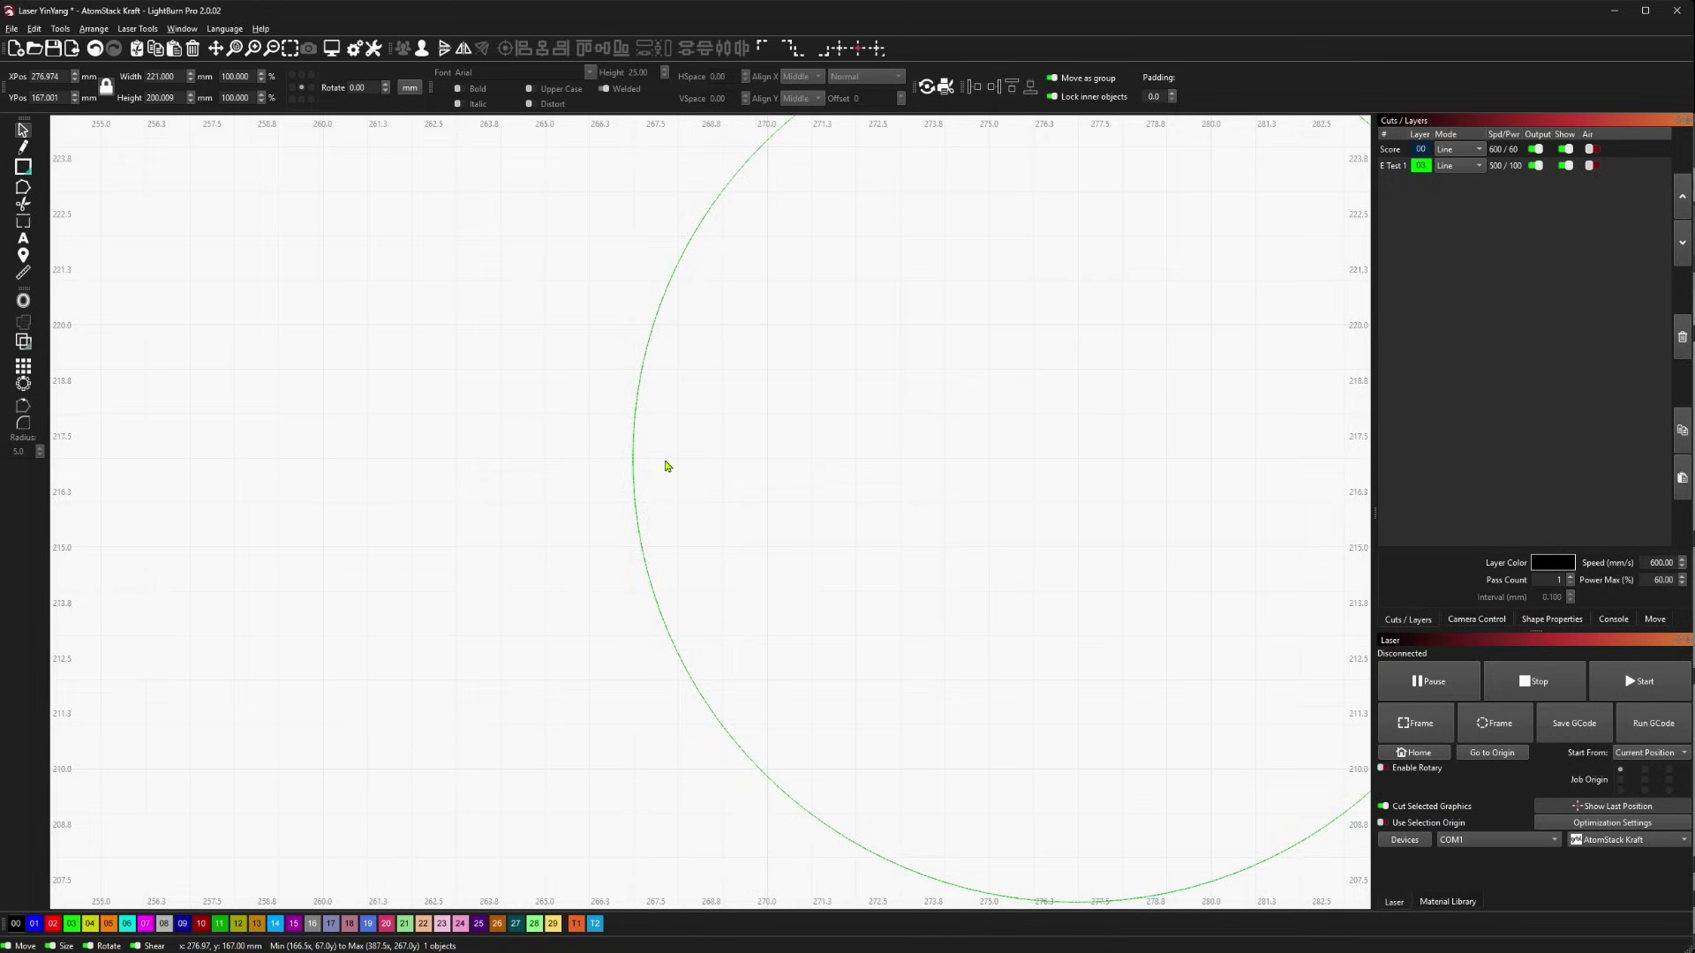
- Nudge the LASER shape up and down in 0.1 mm increments, returning it to Y 167.001 mm
key(Up)
key(Down)
key(Up)
key(Down)
key(Down)
key(Down)
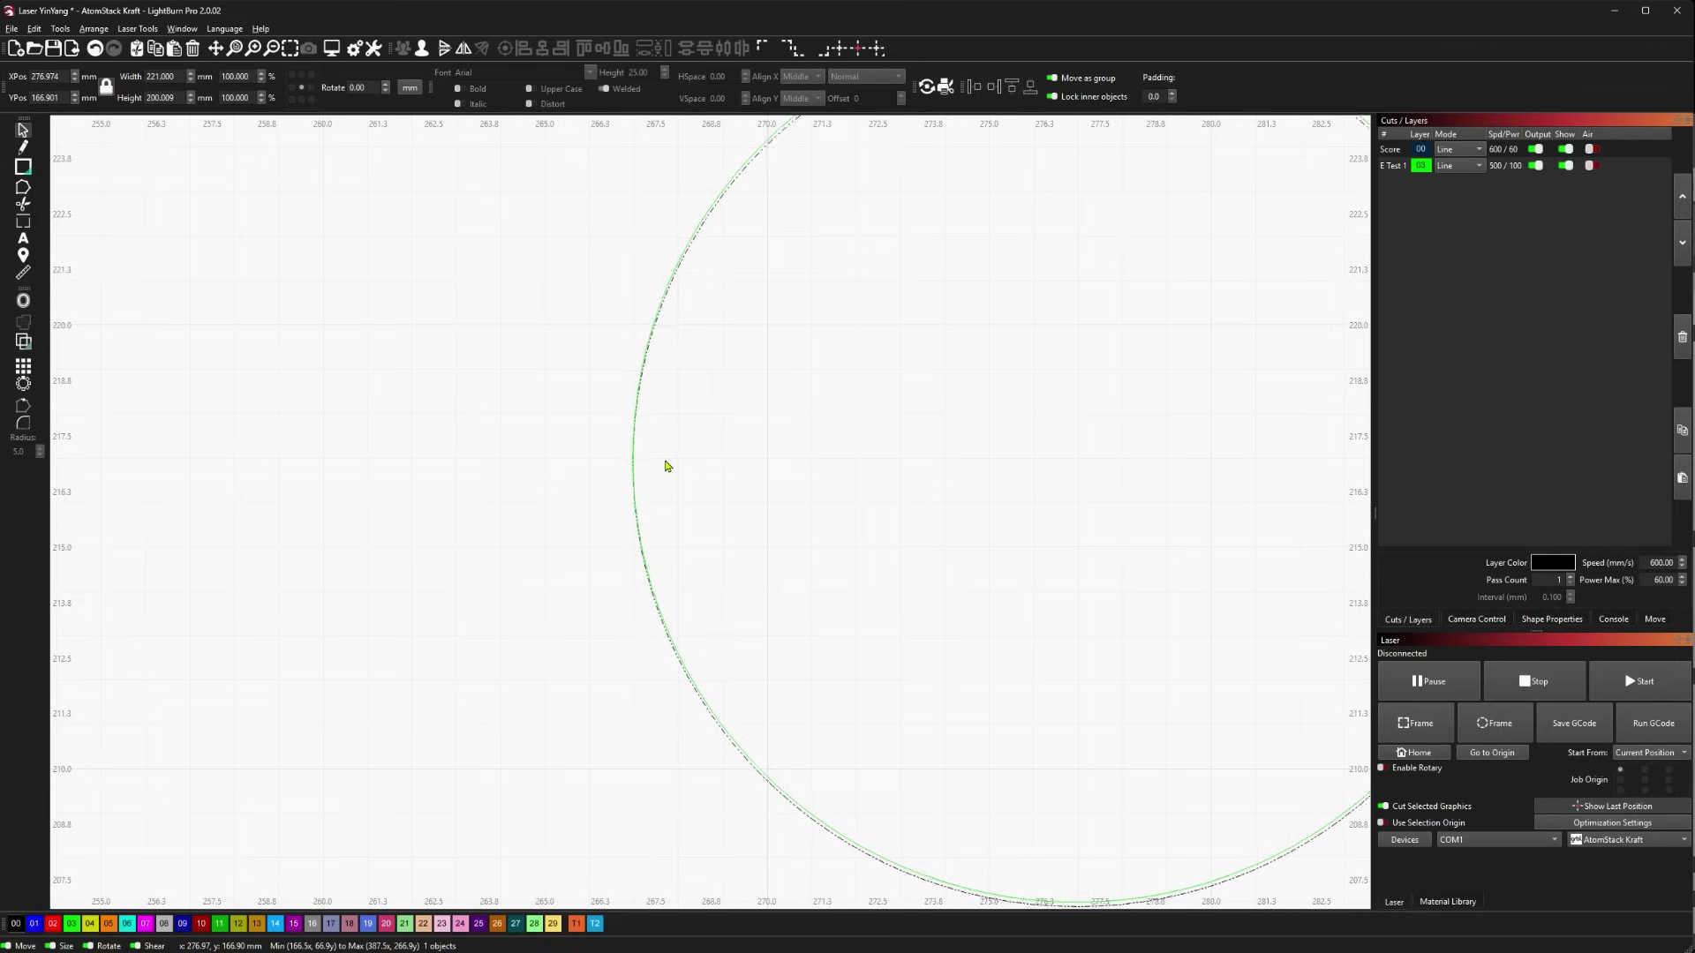
key(Up)
key(Up)
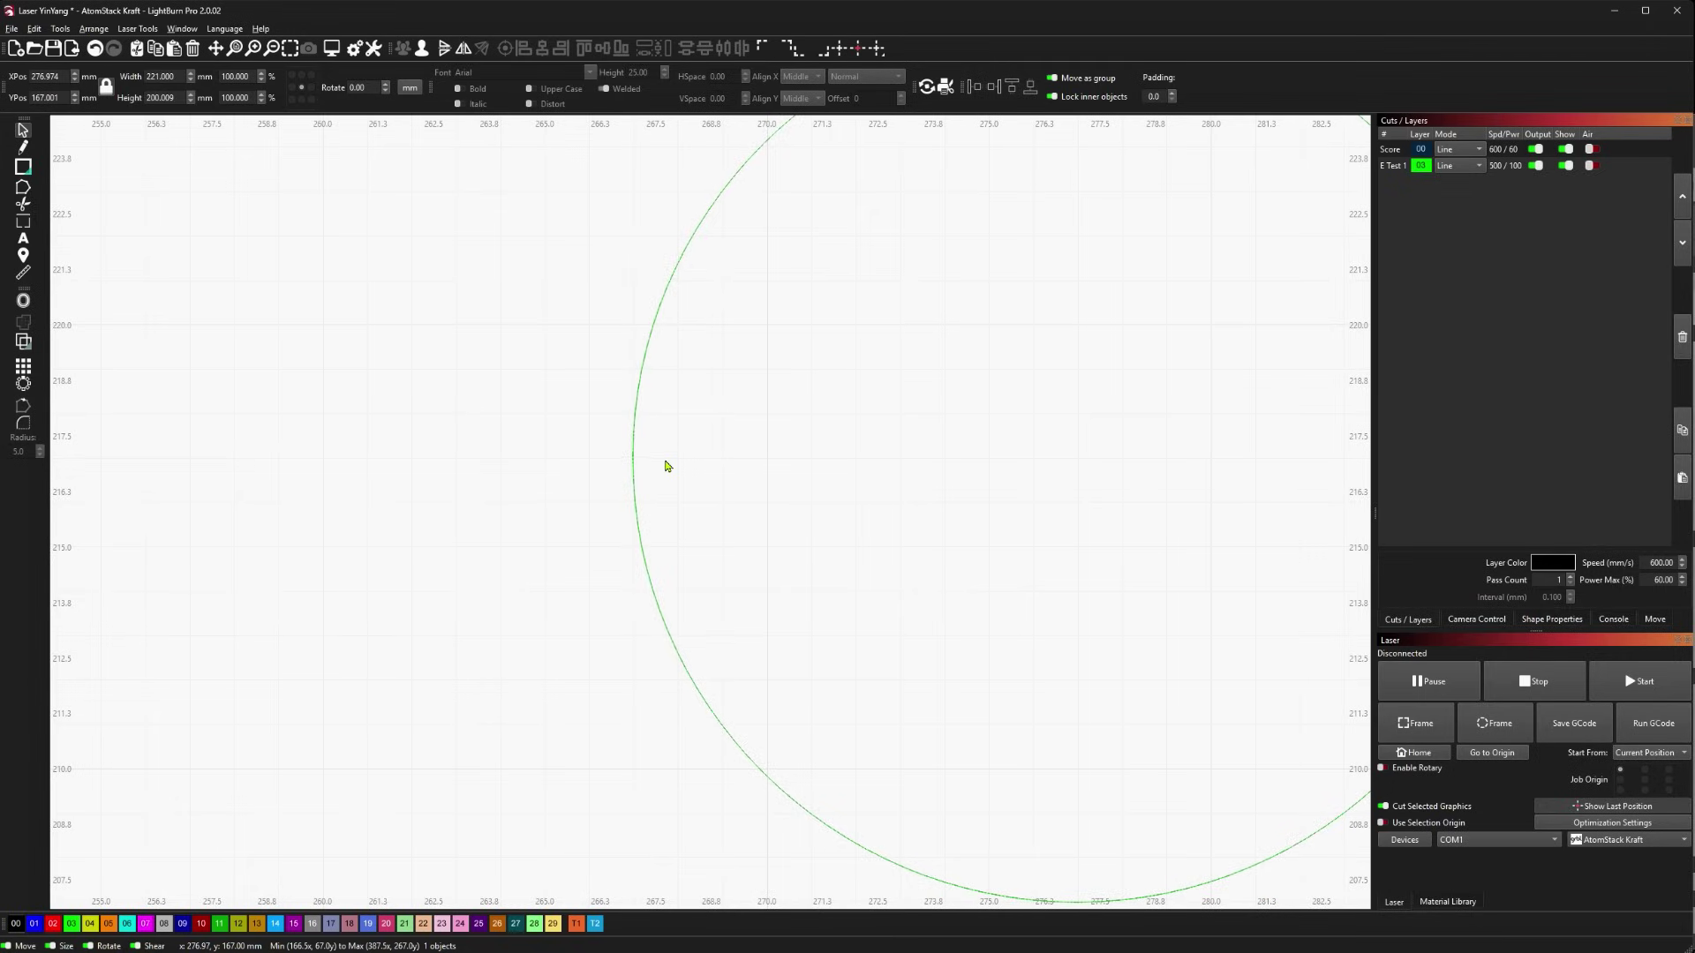
- Nudge the LASER shape 2 mm left off the green outline and back to the right
scroll(904, 556, down, 10)
key(Left)
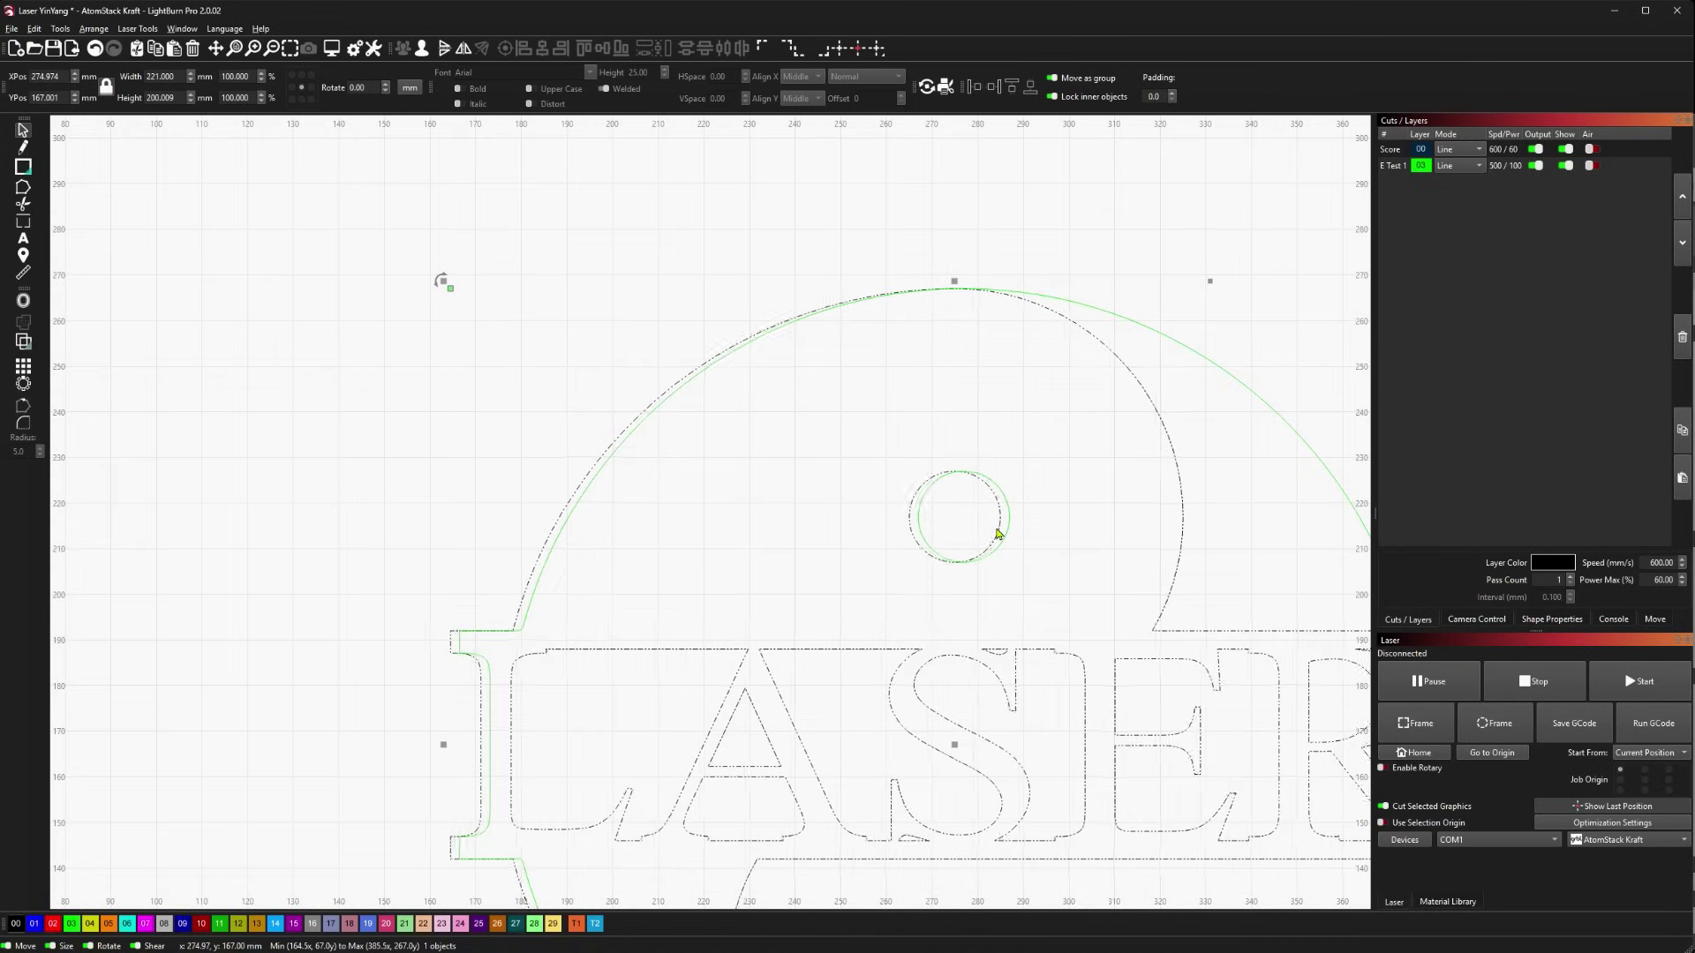
key(Right)
key(Right)
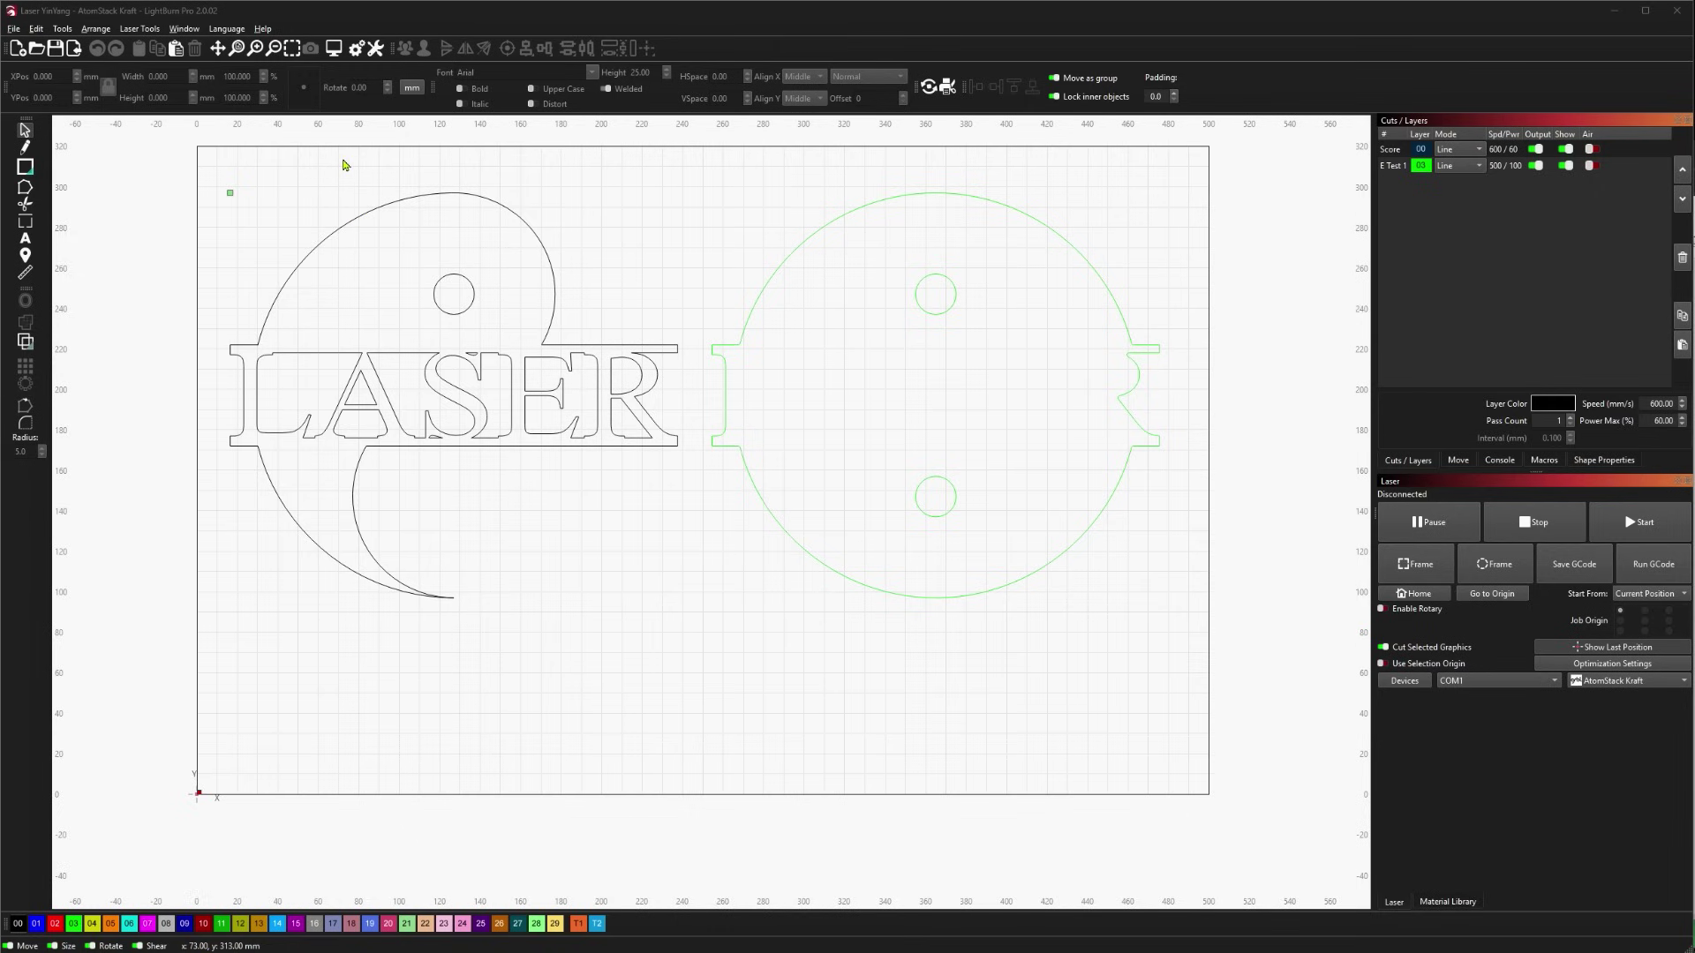
- Open the Units and Grids settings and examine the Ctrl-Arrow, Arrow and Shift-Arrow shape move increments
click(356, 49)
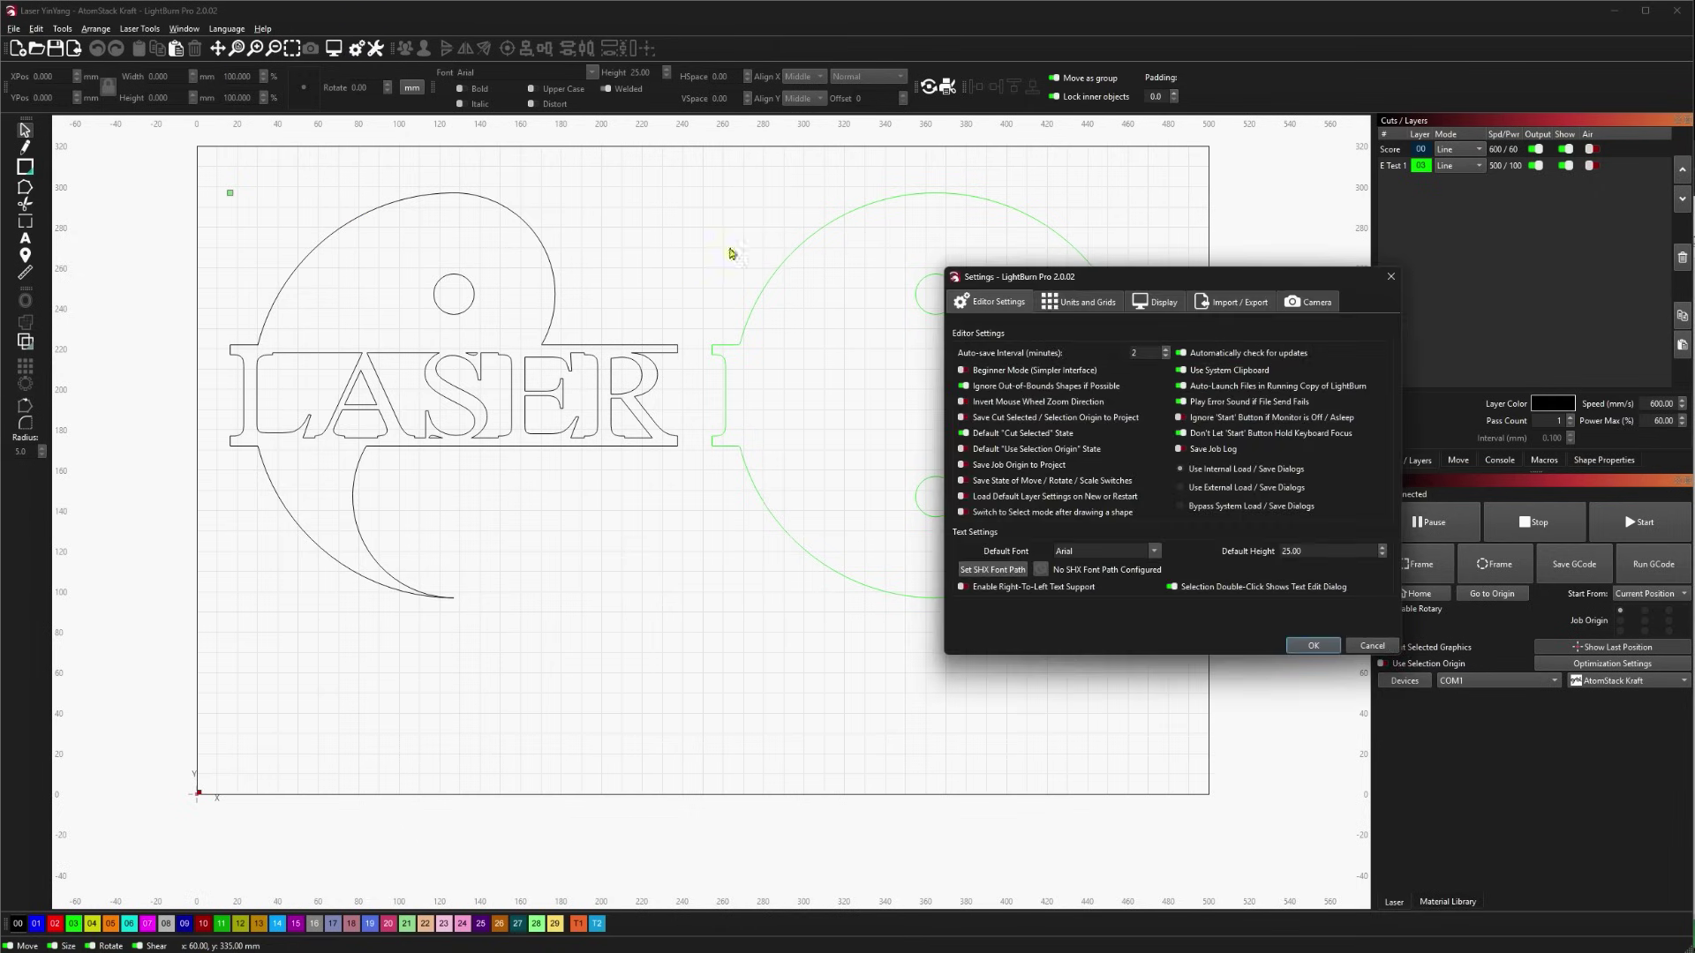
click(1091, 302)
drag(1152, 284, 848, 262)
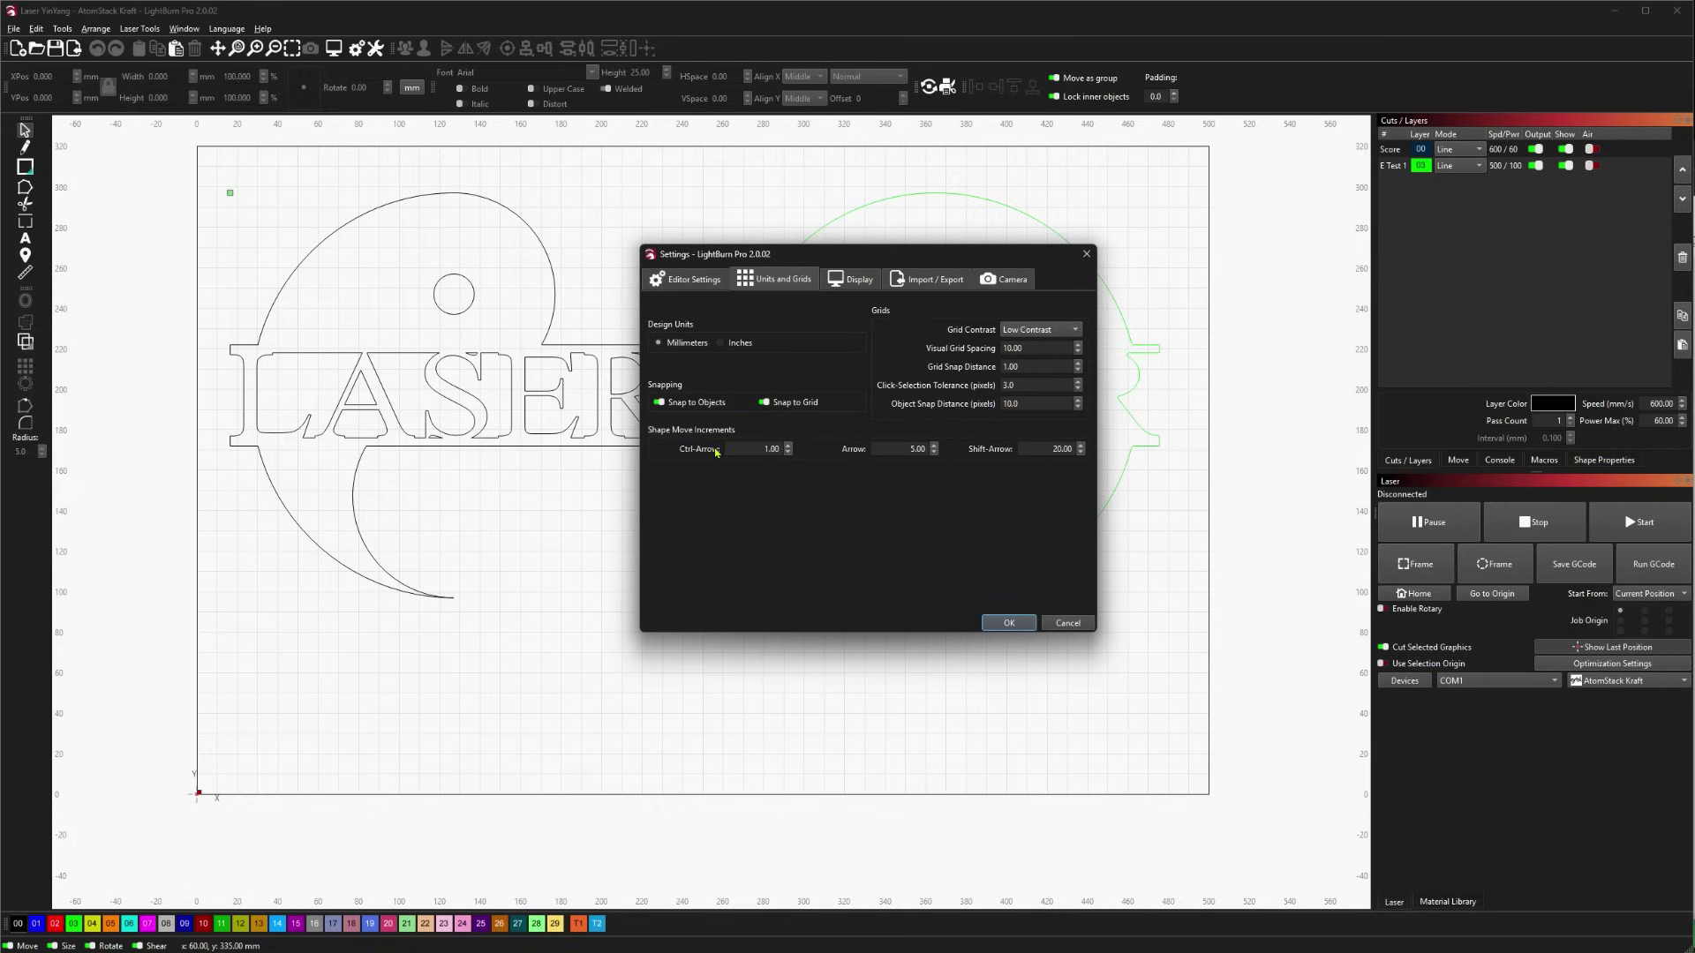
double_click(760, 449)
key(Tab)
key(Tab)
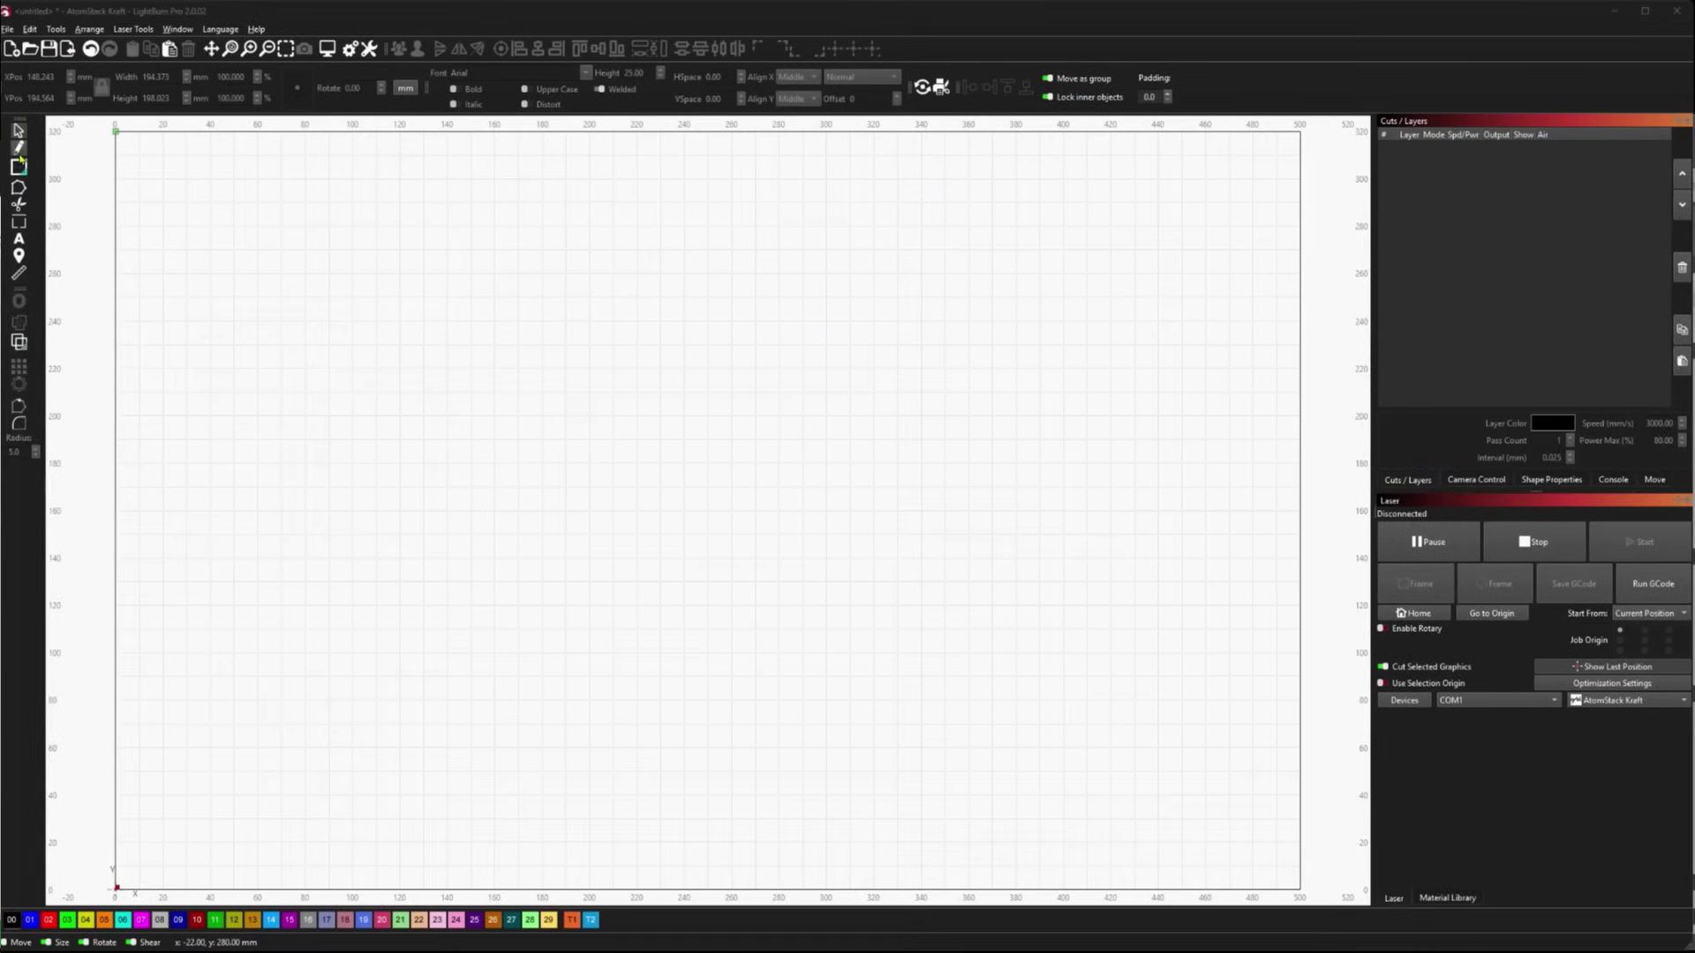
- Draw a closed, irregular five-sided polygon about 105 mm wide and 181 mm high with straight lines on the empty workspace
click(18, 148)
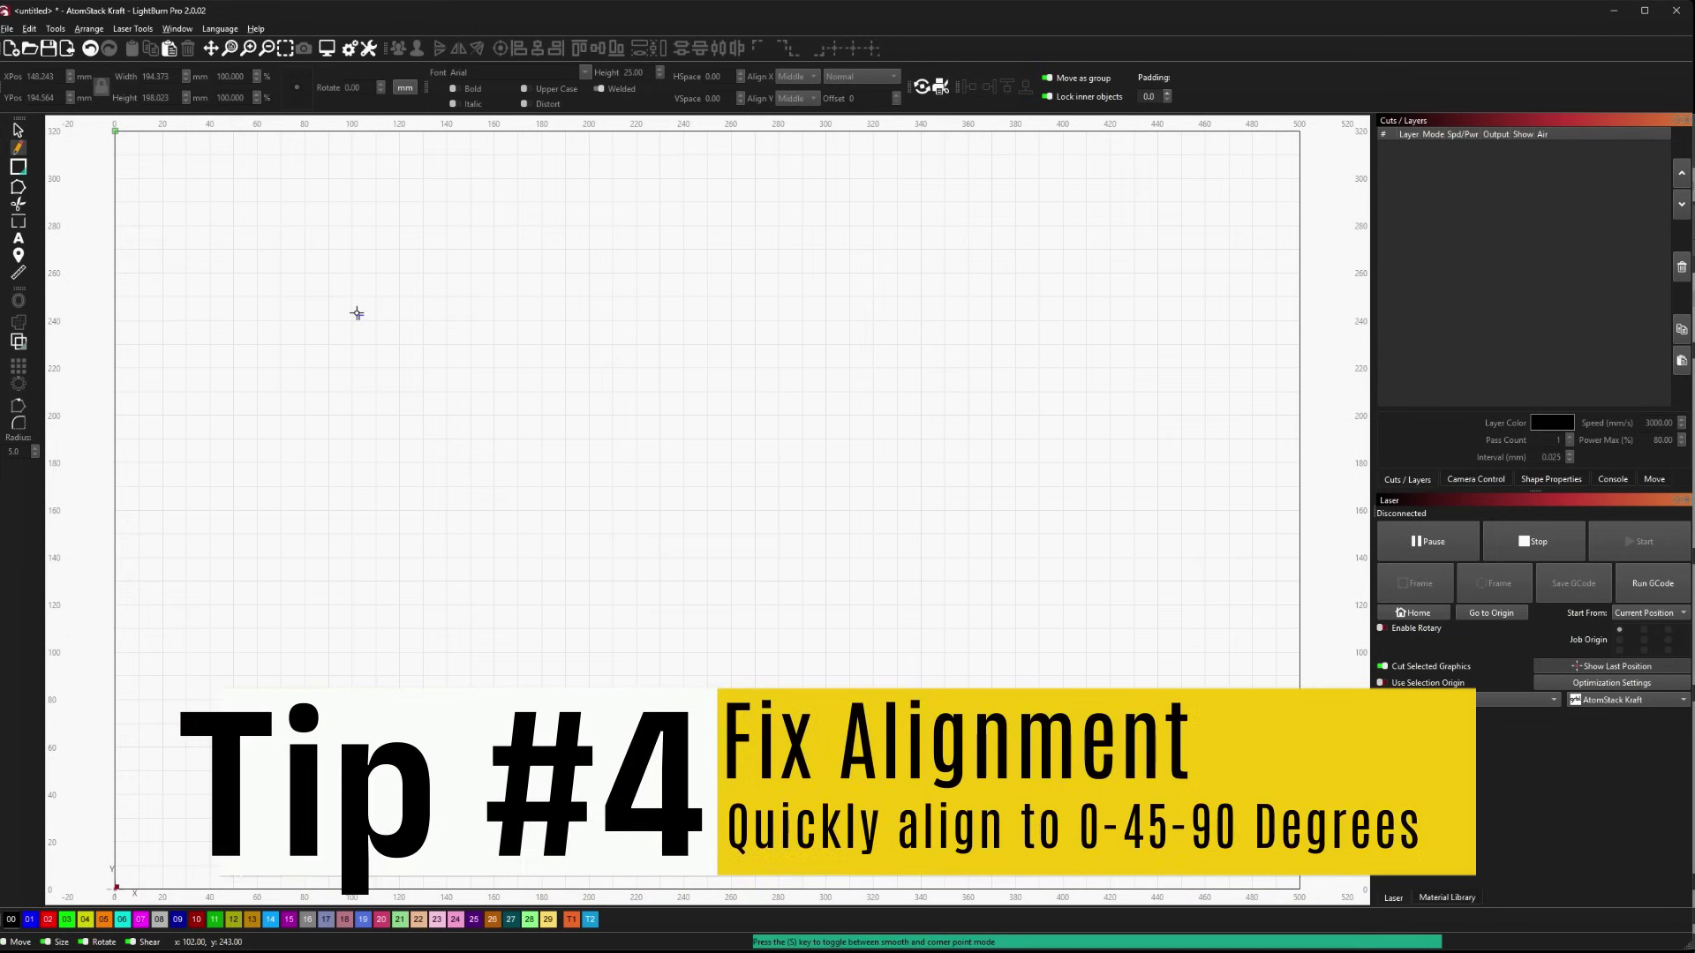
click(357, 314)
click(481, 235)
click(596, 354)
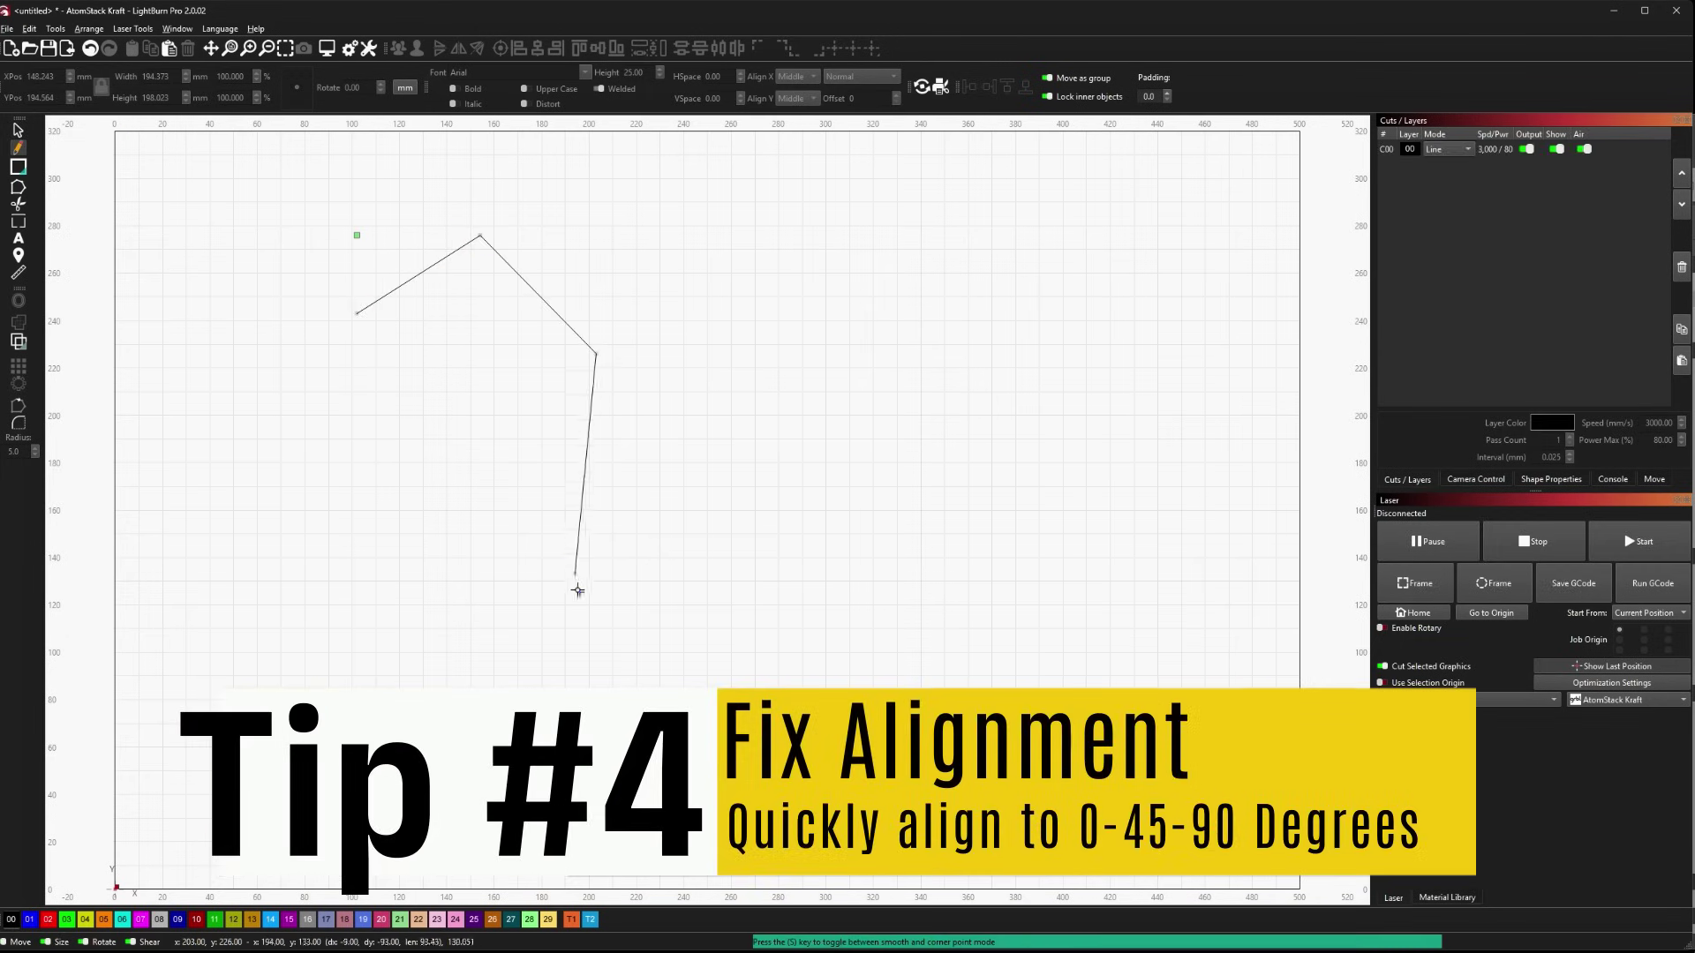
click(575, 641)
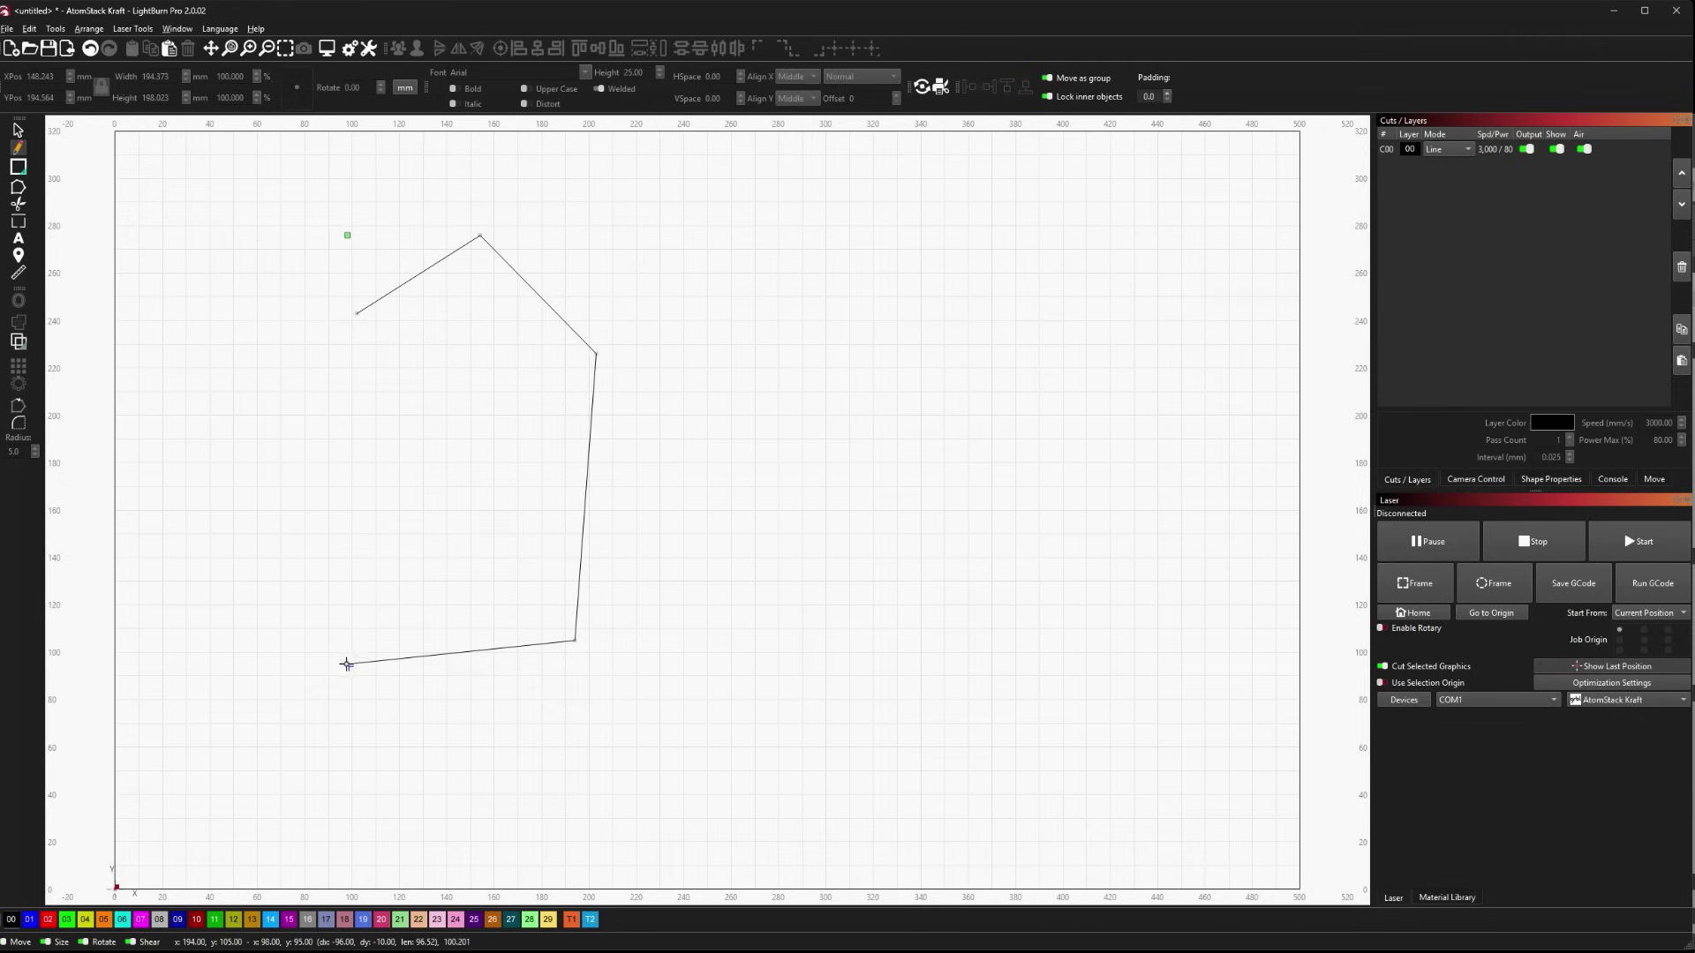
click(347, 663)
click(356, 313)
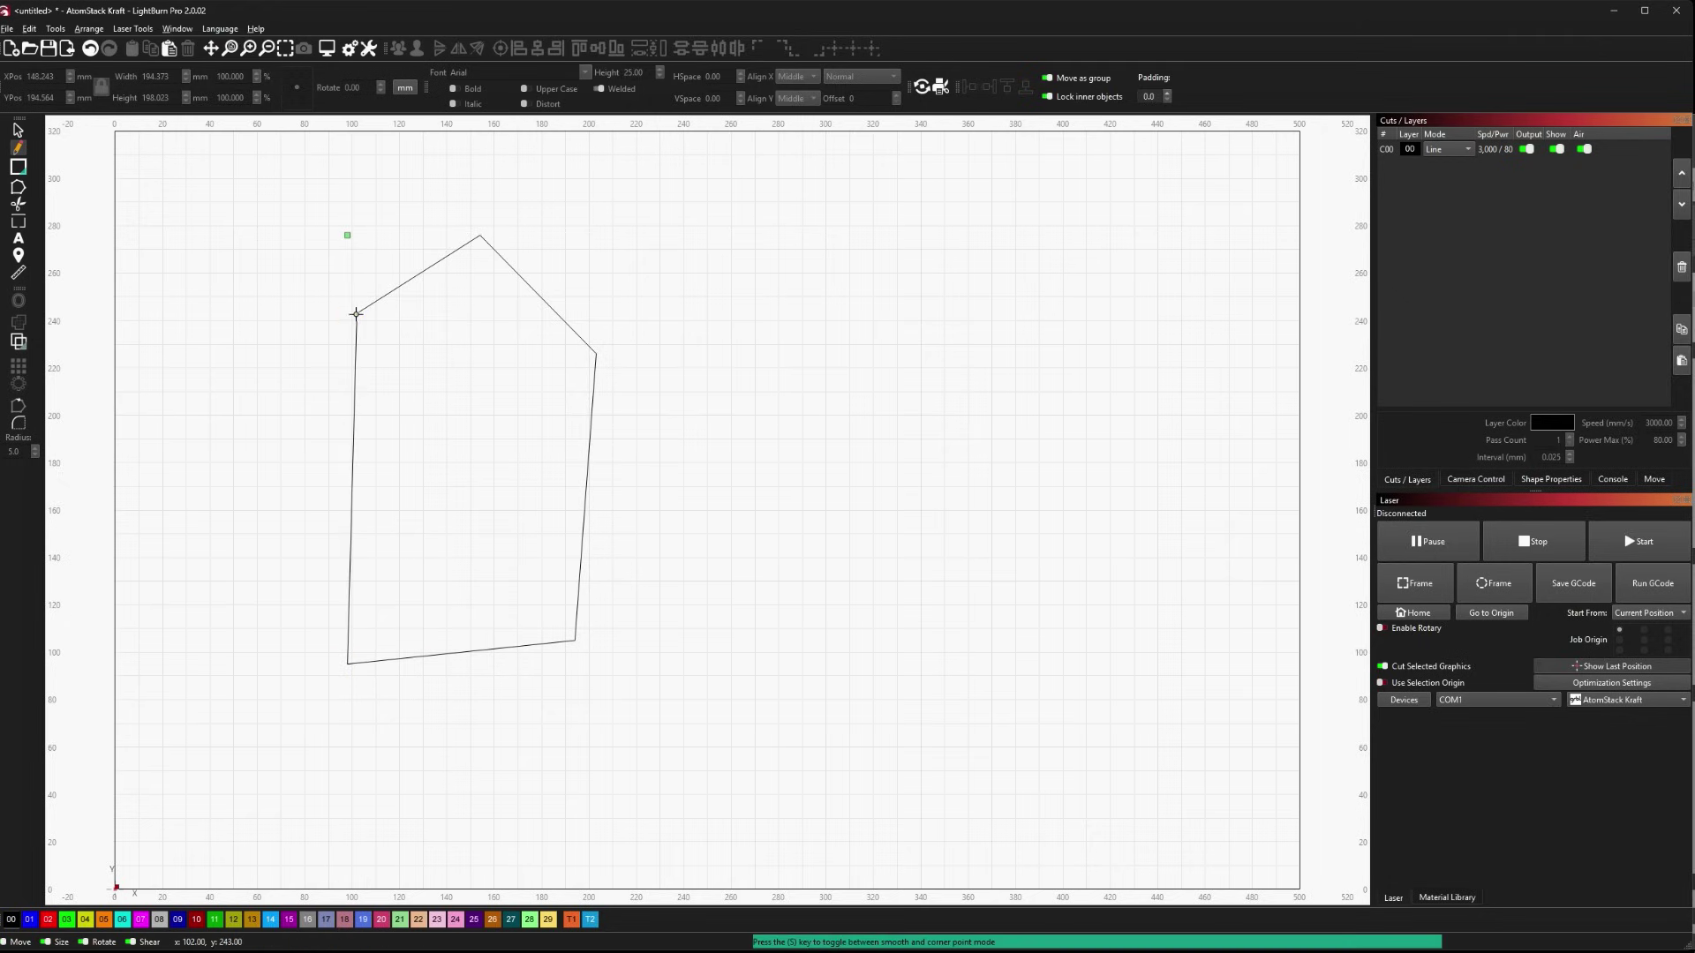
- Align different edges of the polygon horizontally and vertically in node editing, ending with its bottom edge horizontal
click(17, 131)
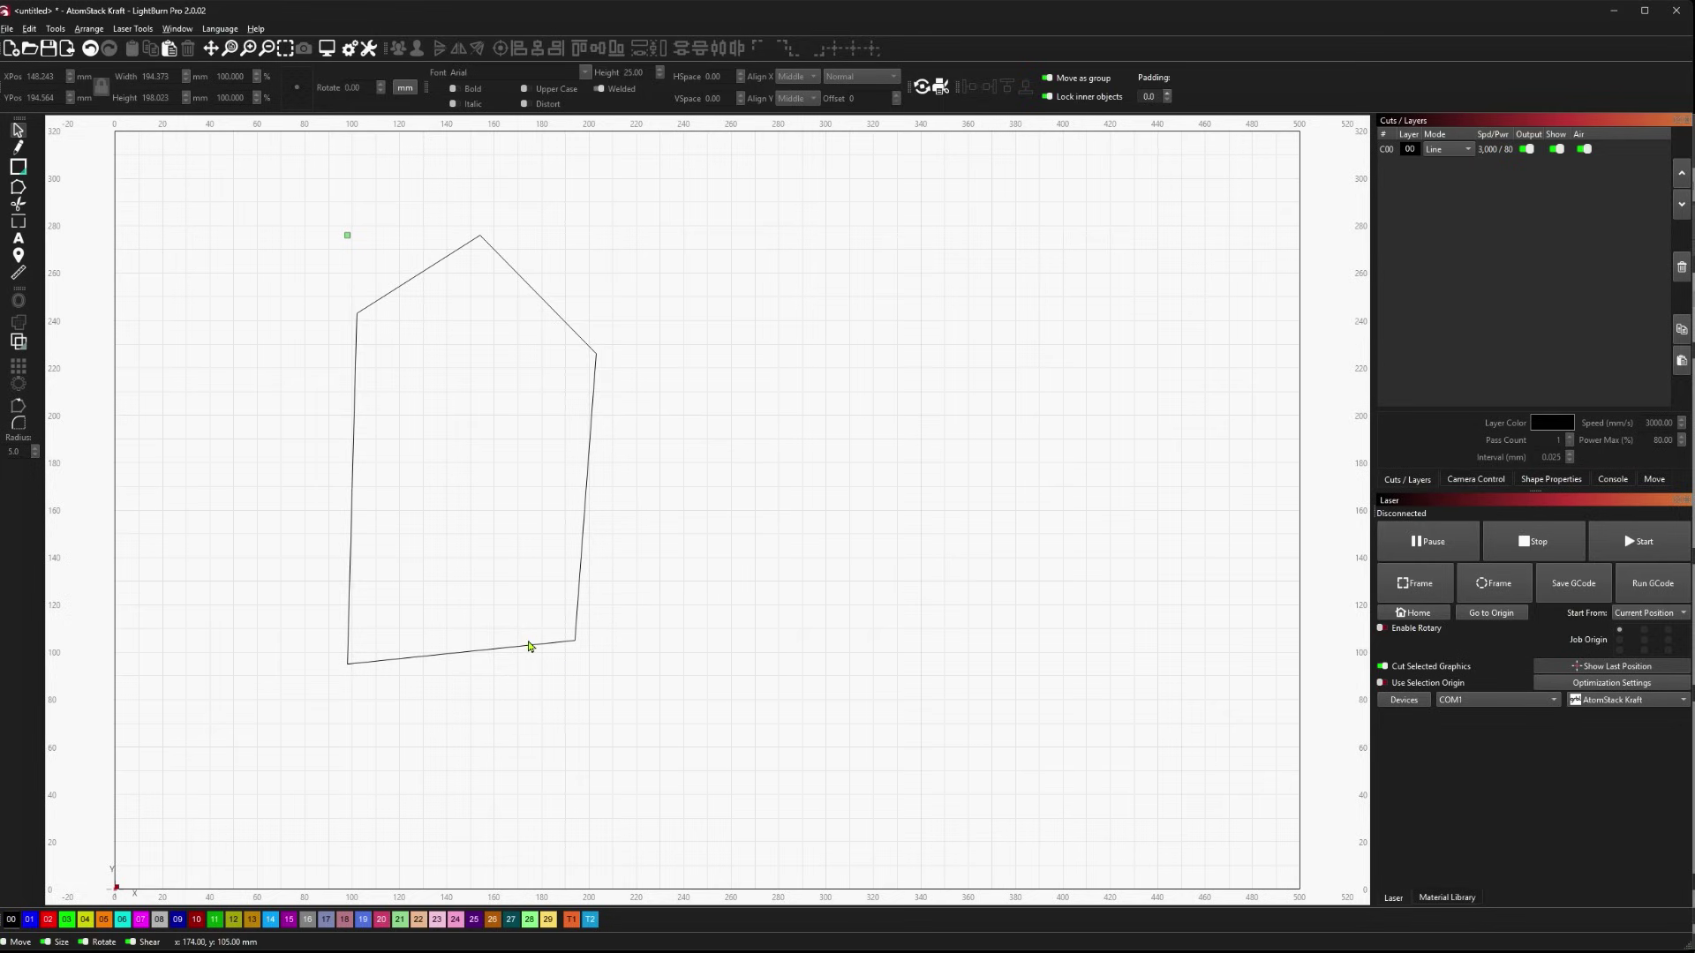
click(421, 276)
click(18, 131)
click(502, 278)
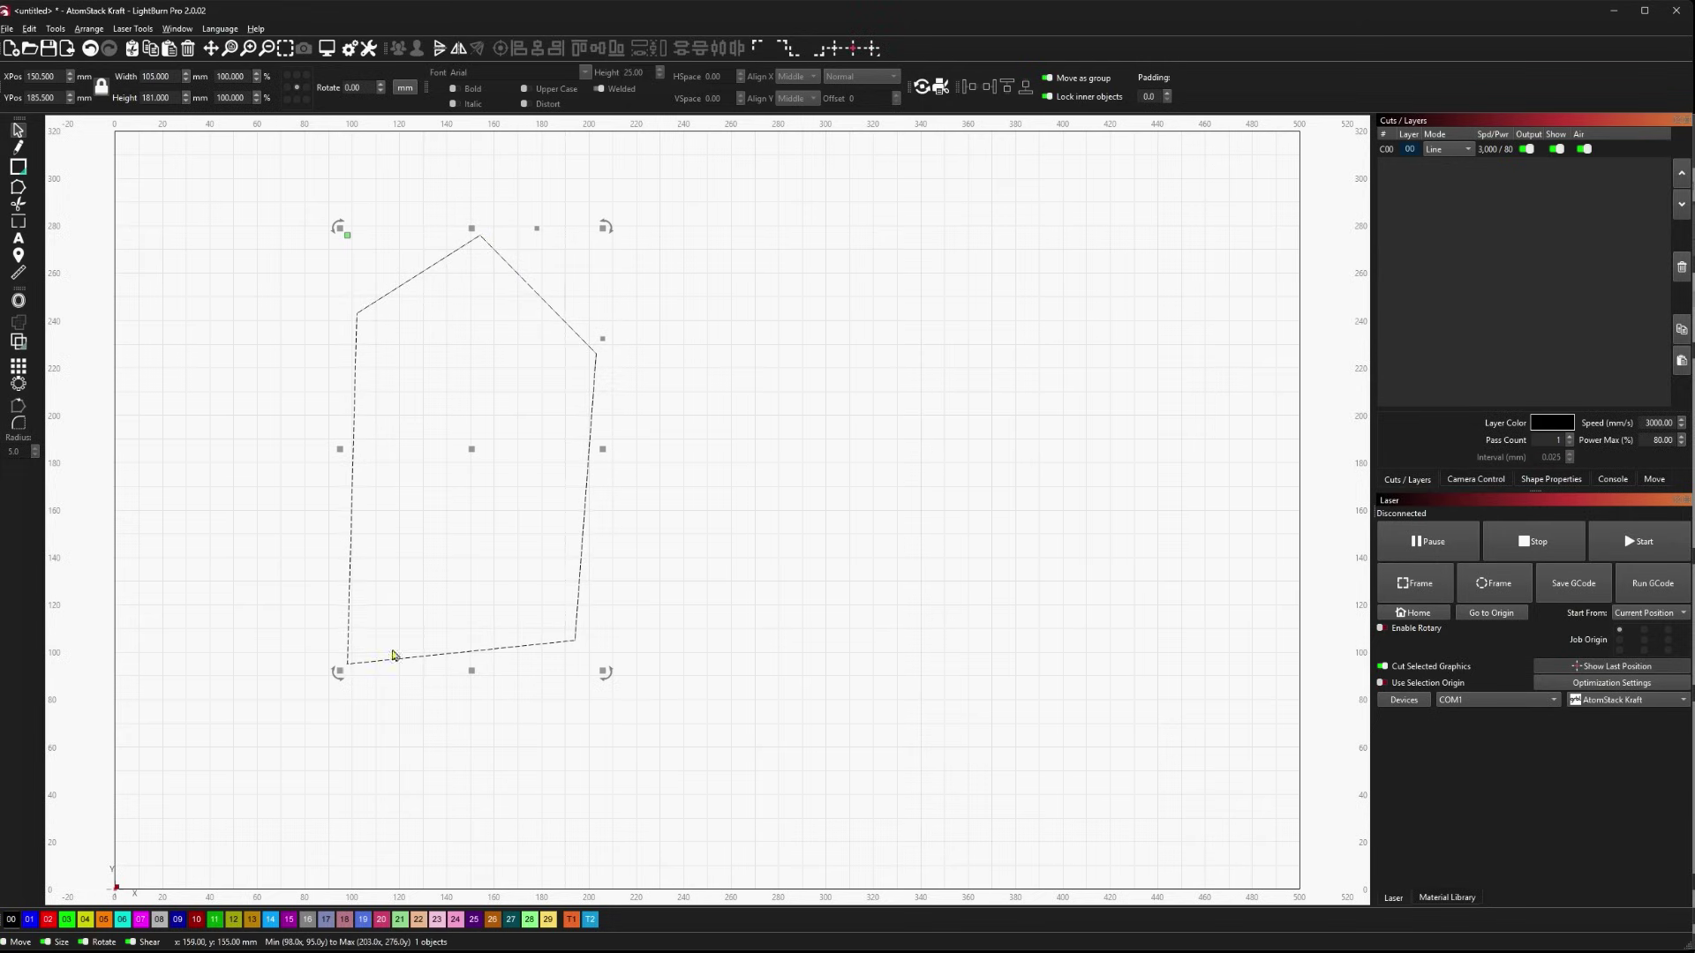
click(18, 188)
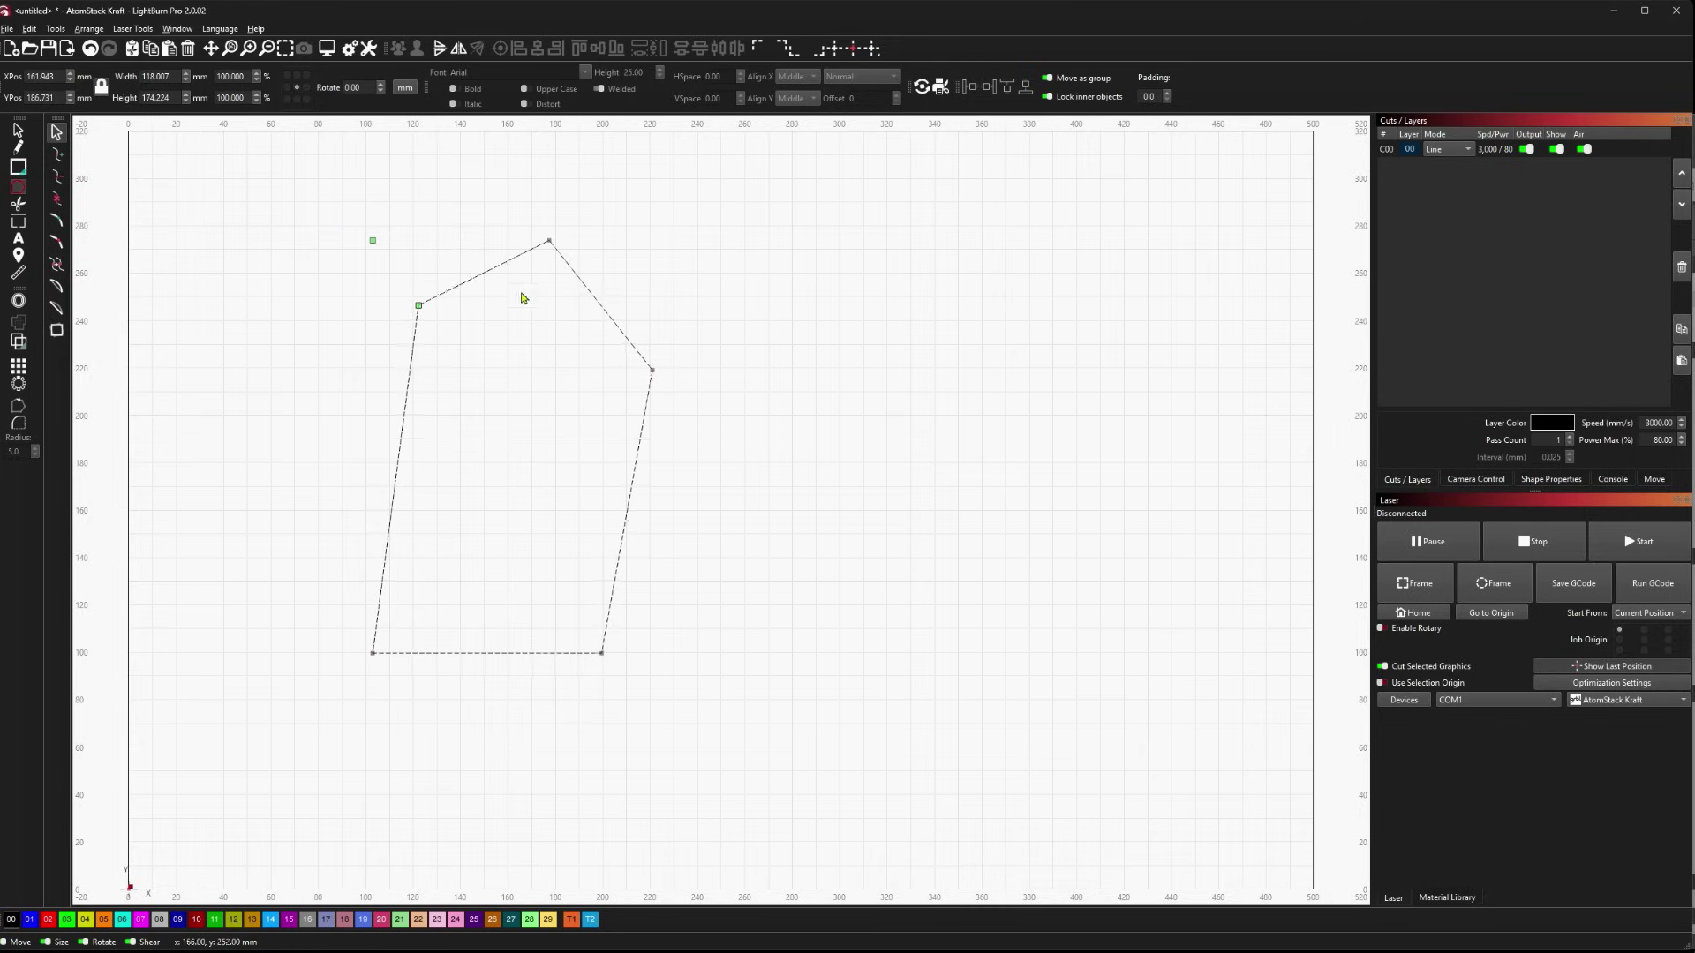
scroll(485, 273, up, 2)
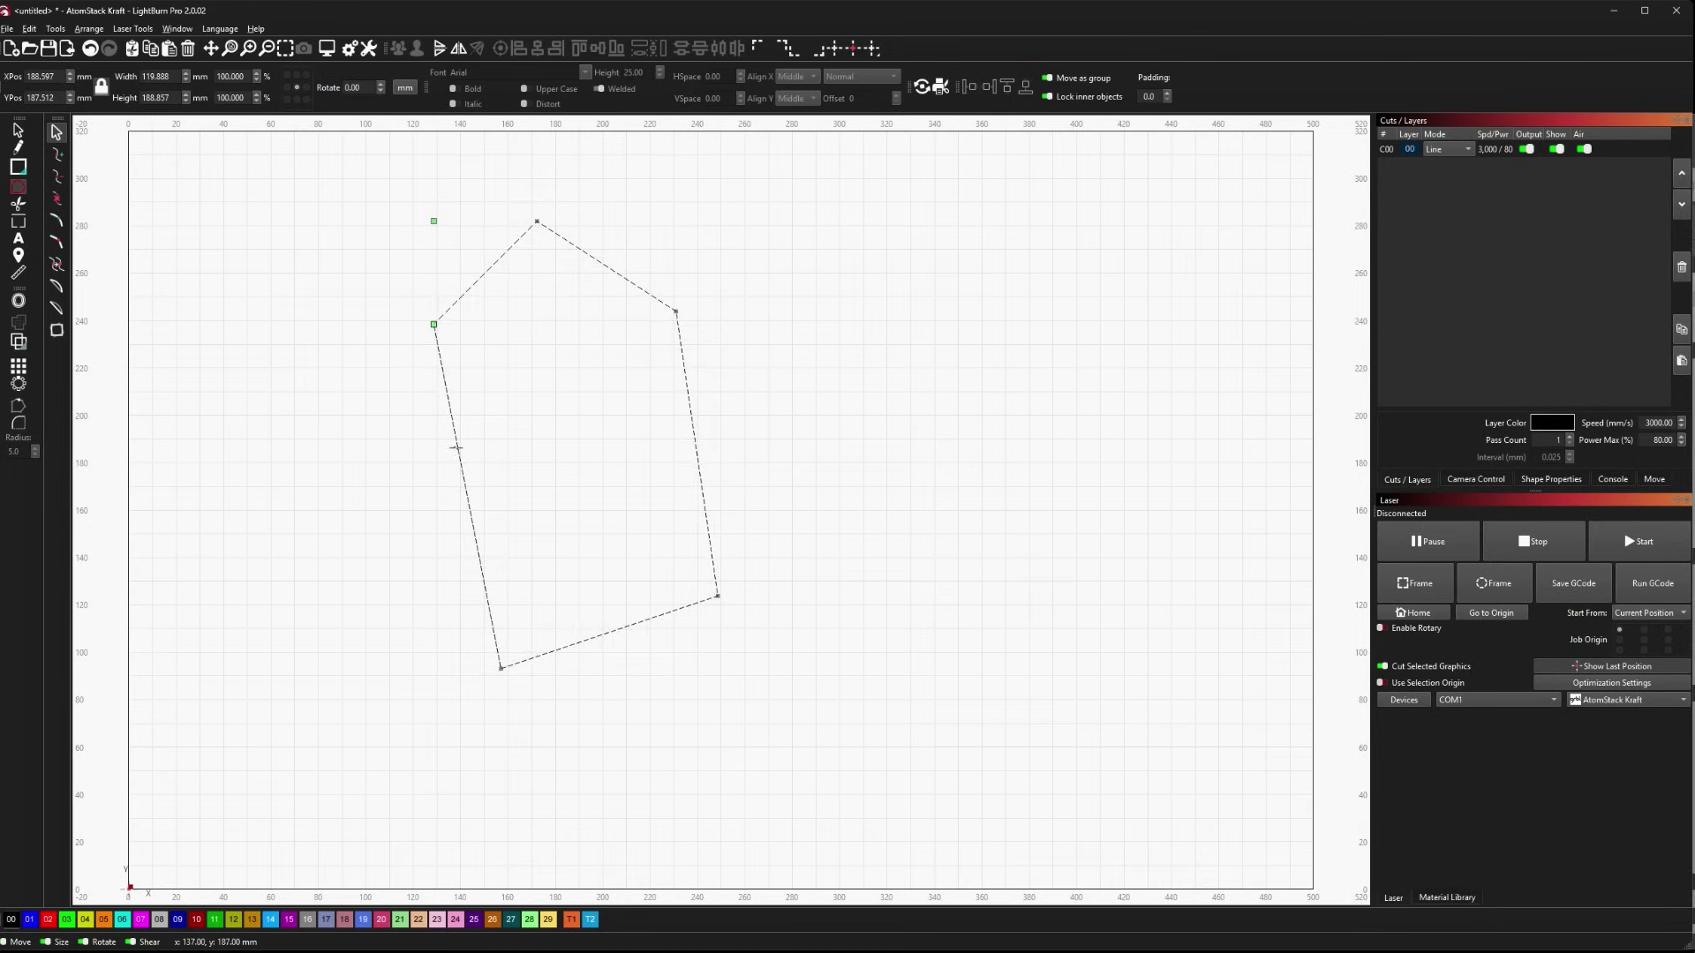
scroll(458, 447, down, 1)
scroll(560, 659, down, 1)
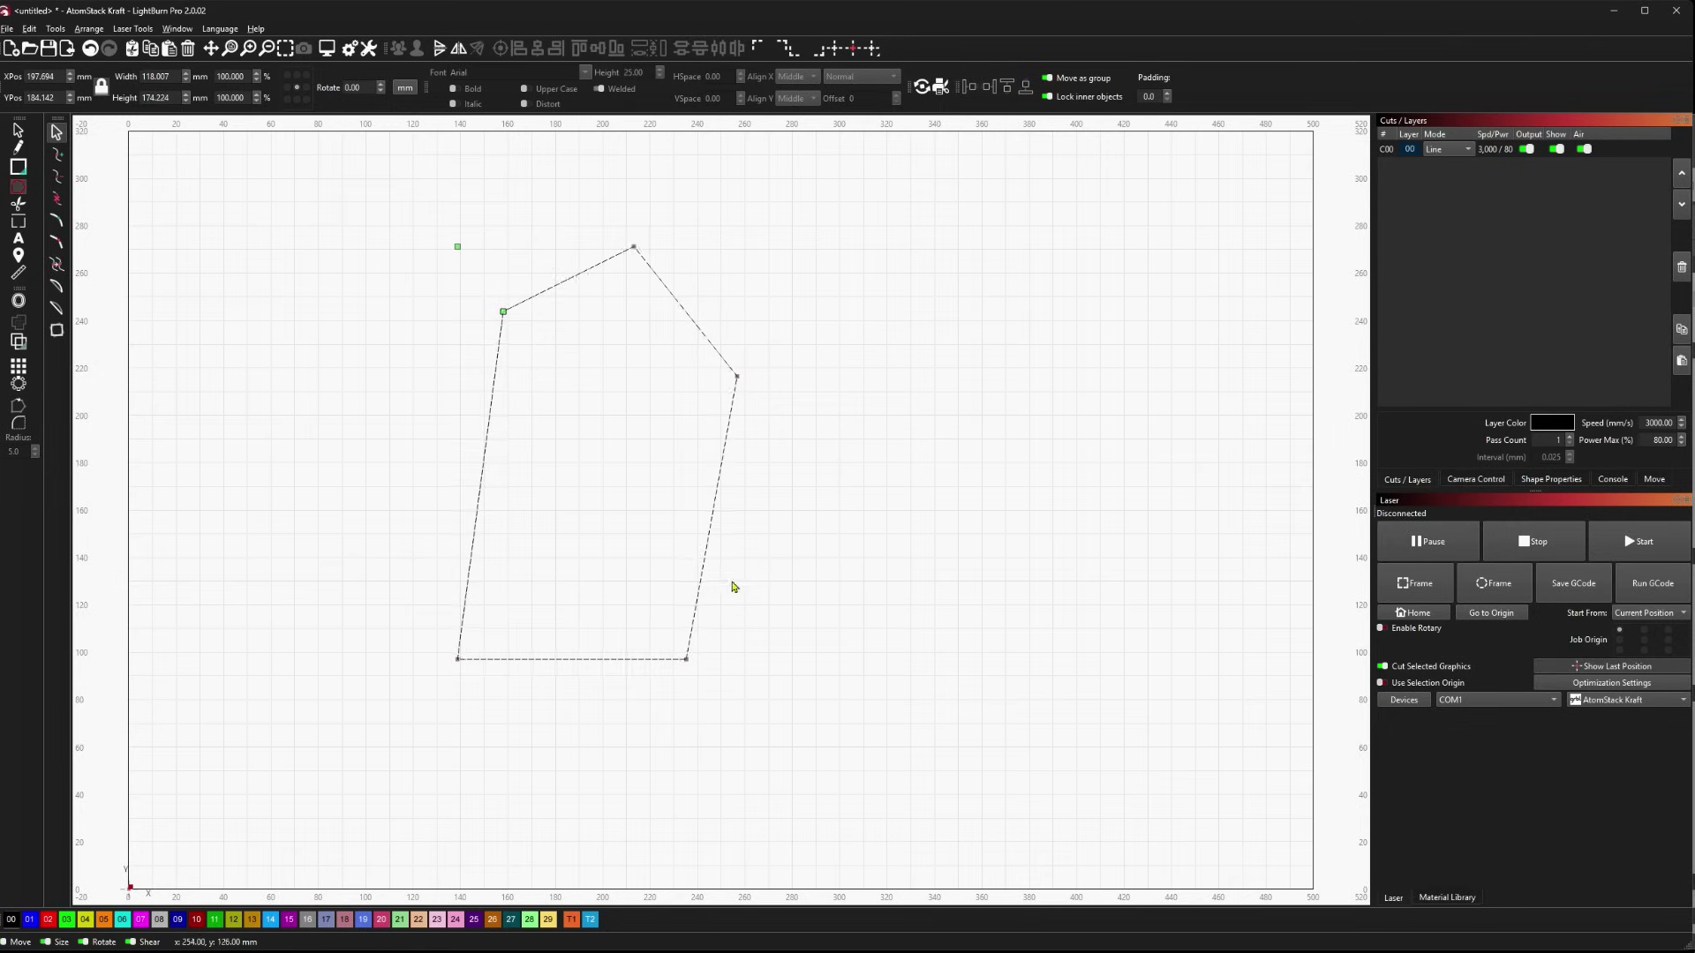
scroll(709, 529, up, 1)
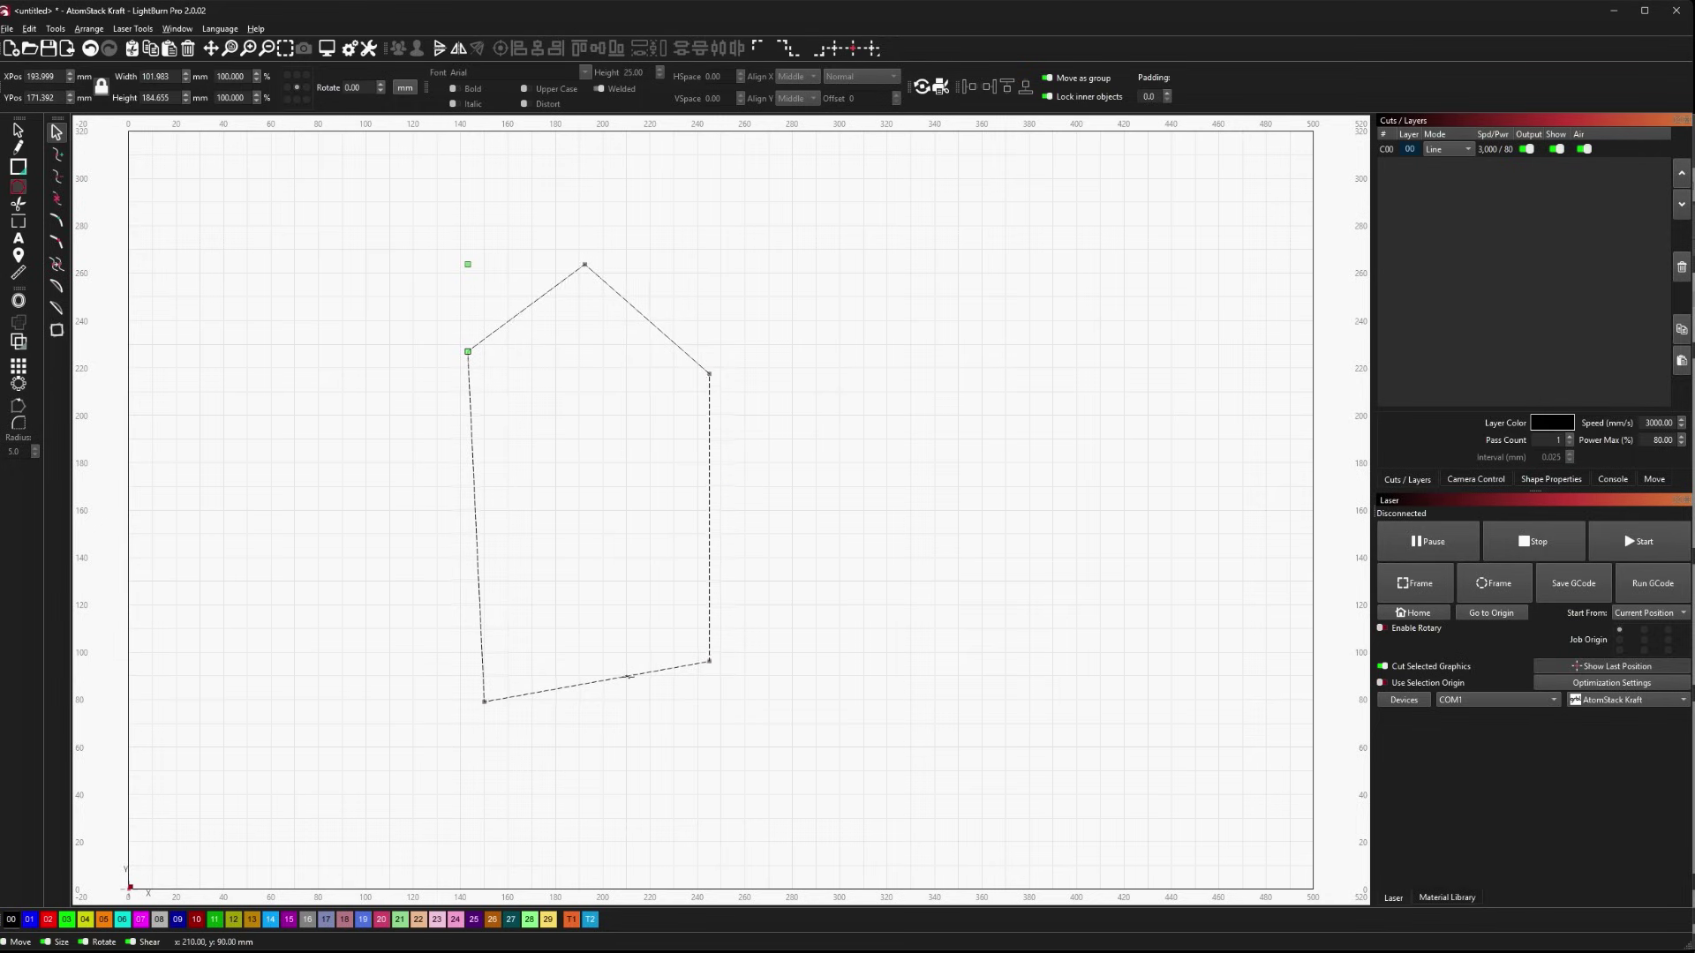
key(r)
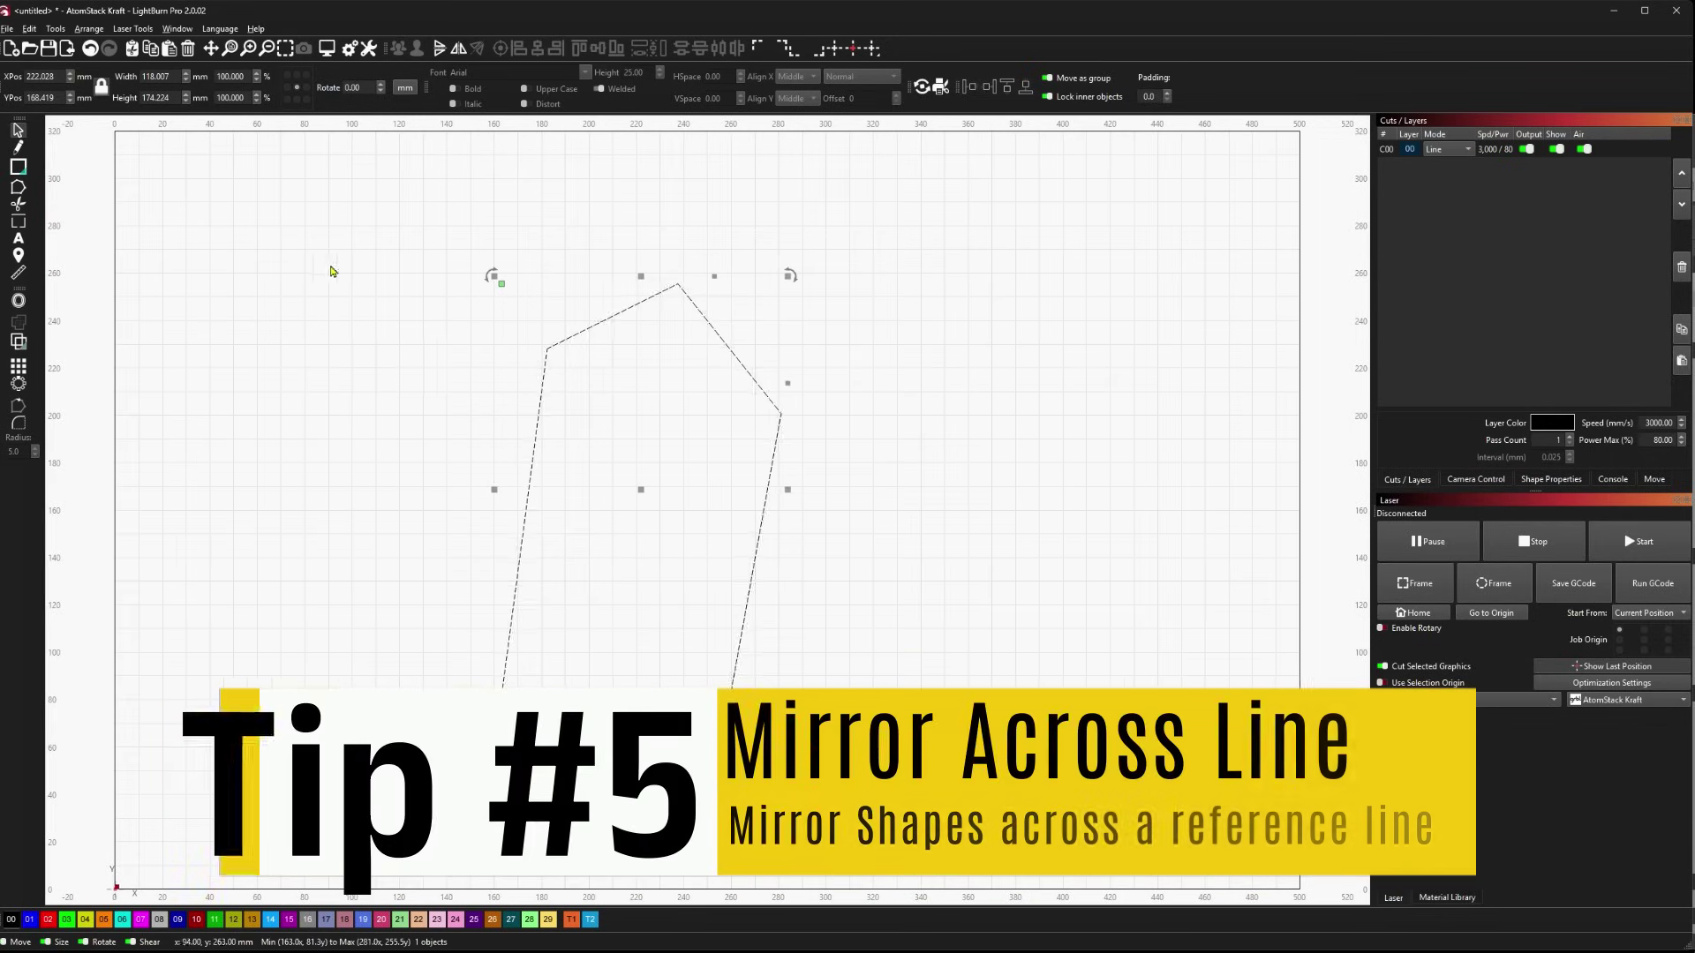
- Draw a vertical reference line about 219 mm long at X 290 mm, just right of the polygon
click(322, 269)
click(17, 148)
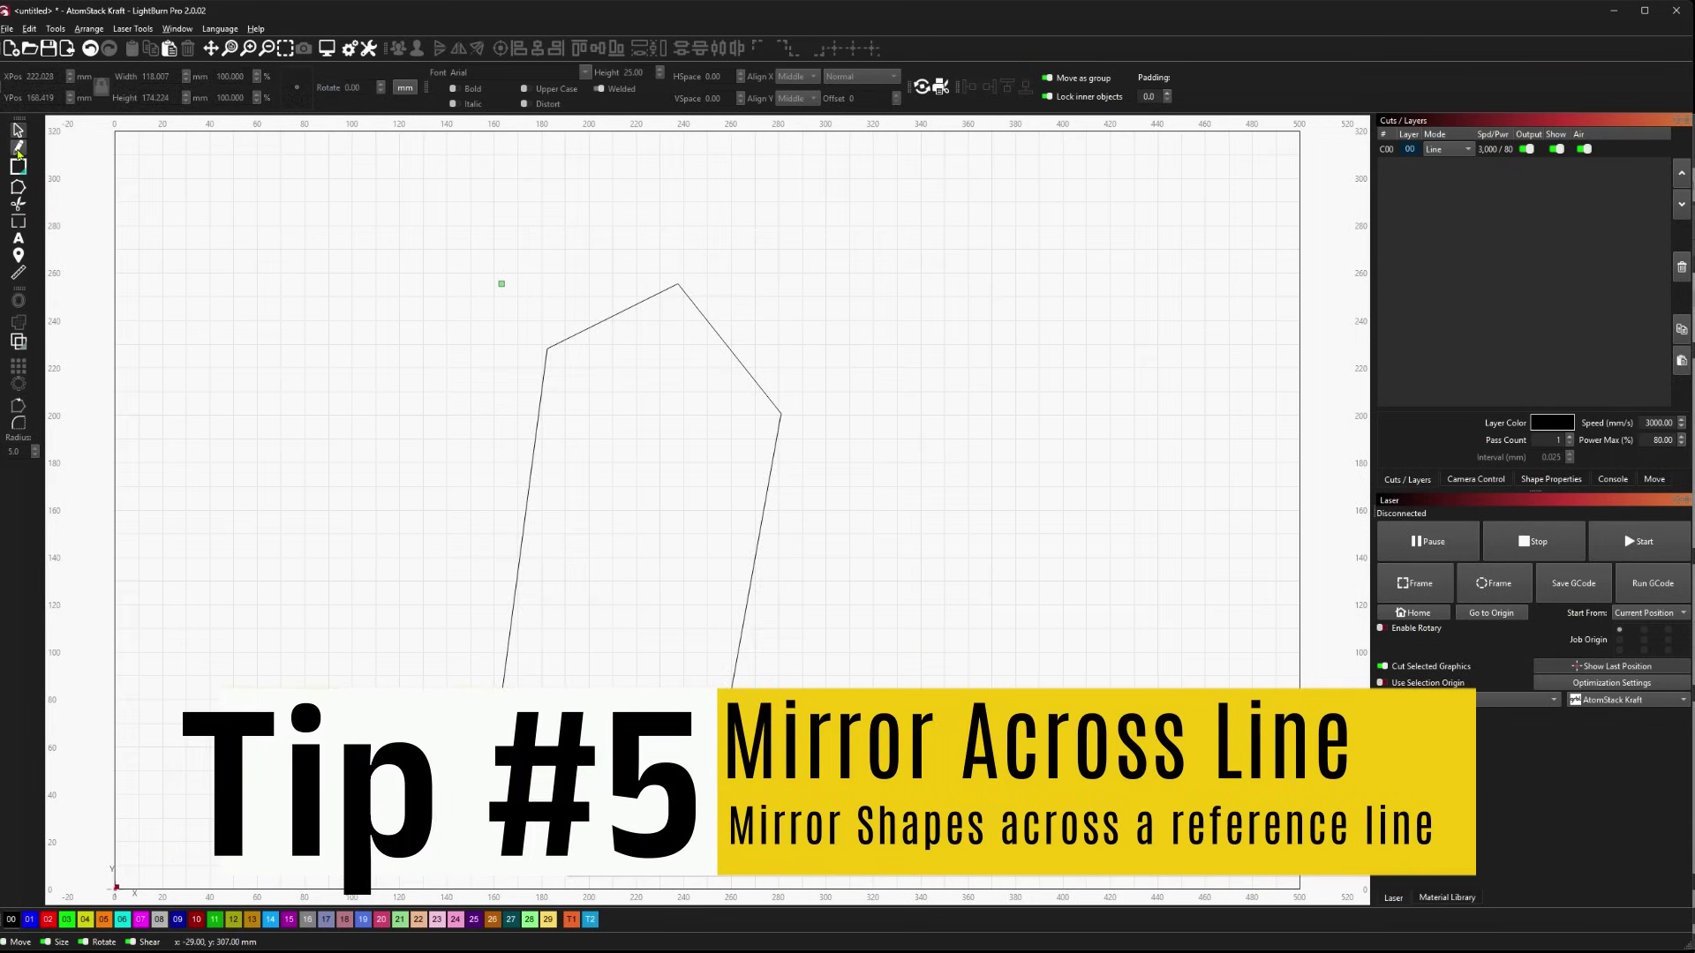
click(804, 226)
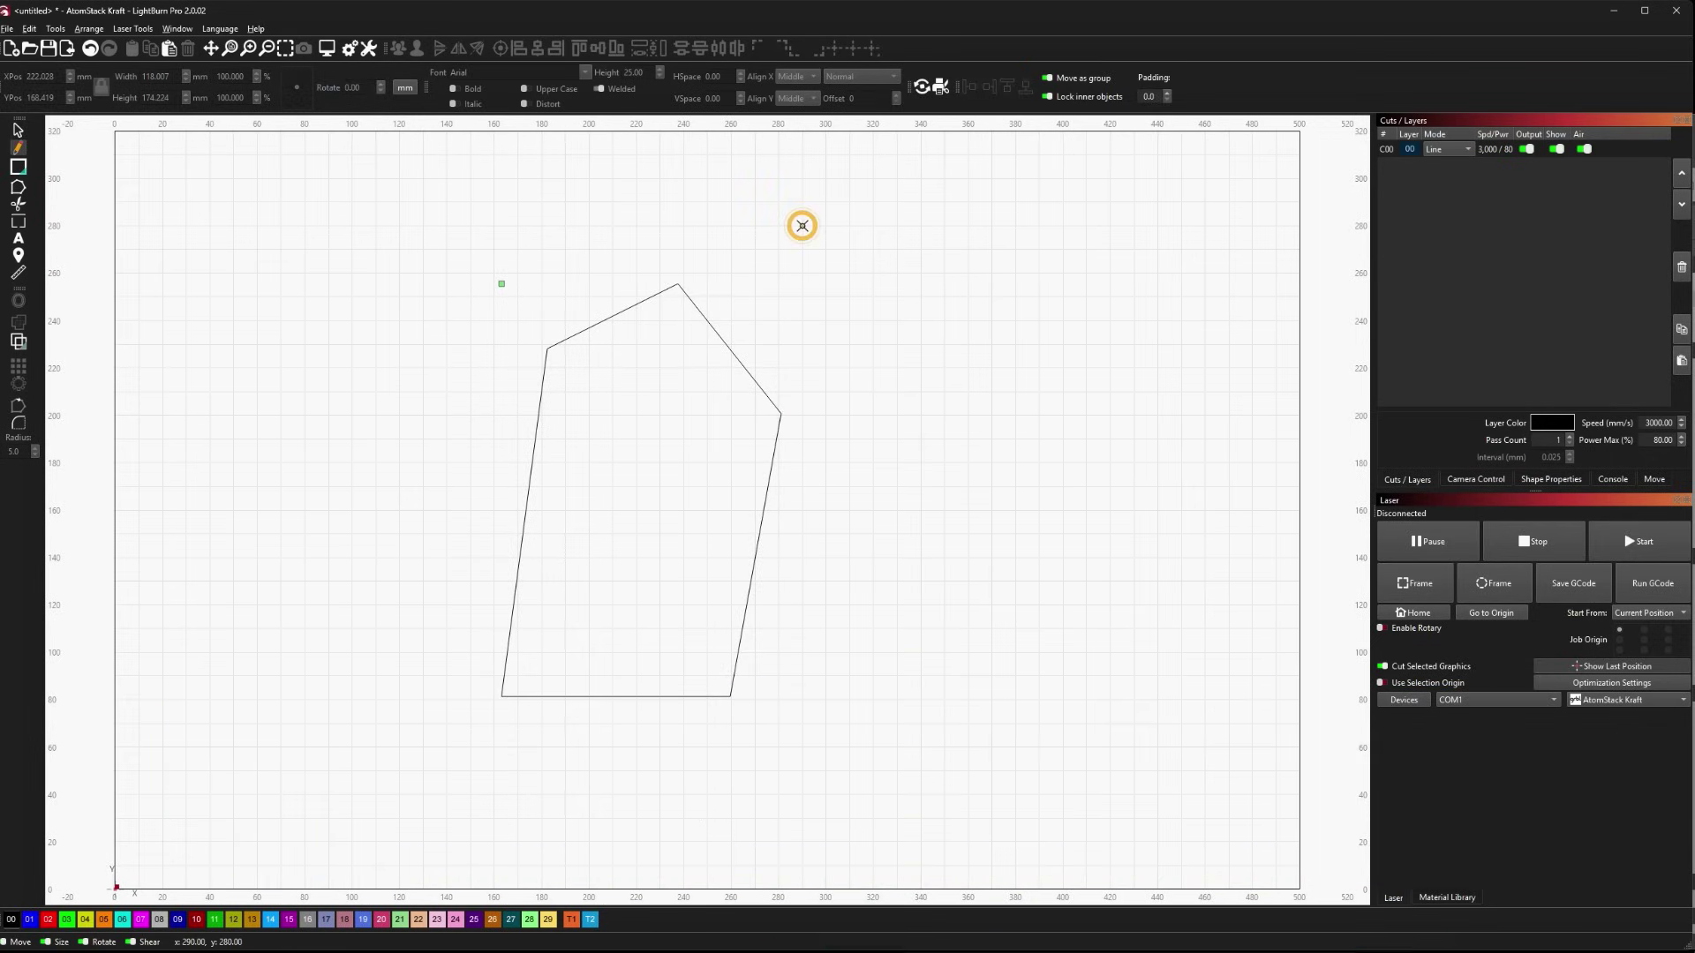
click(802, 747)
right_click(803, 747)
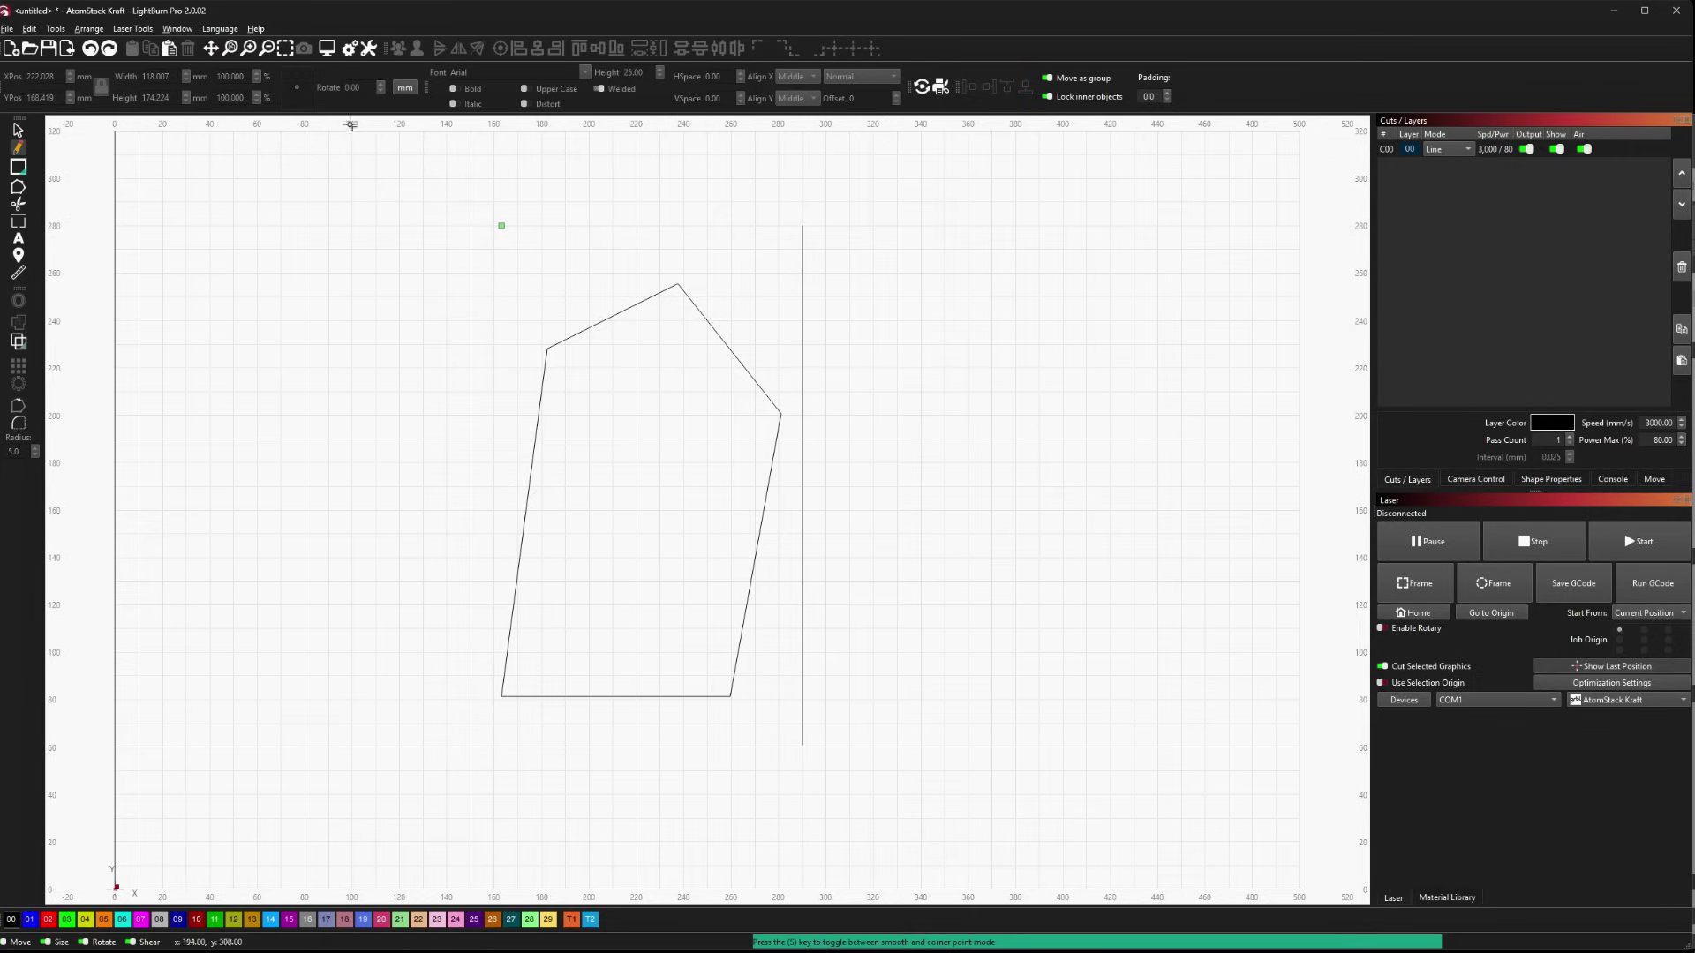
- Rotate the vertical reference line about 40° clockwise around its centre, so it crosses the polygon diagonally
click(16, 129)
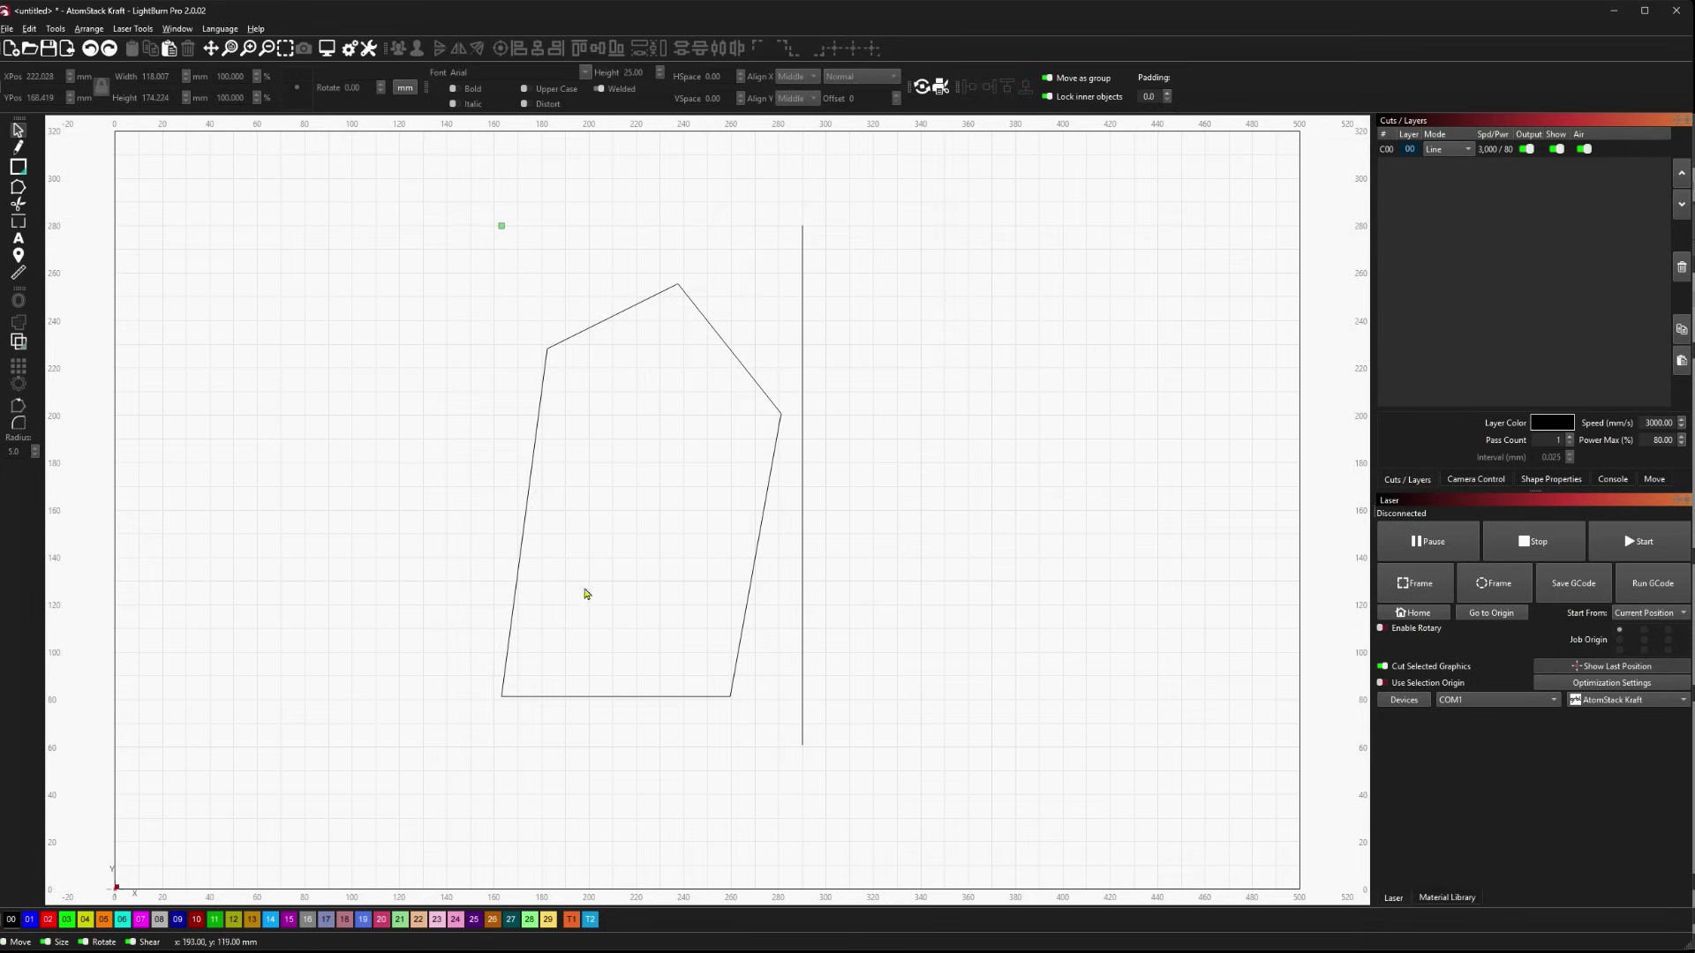
click(802, 728)
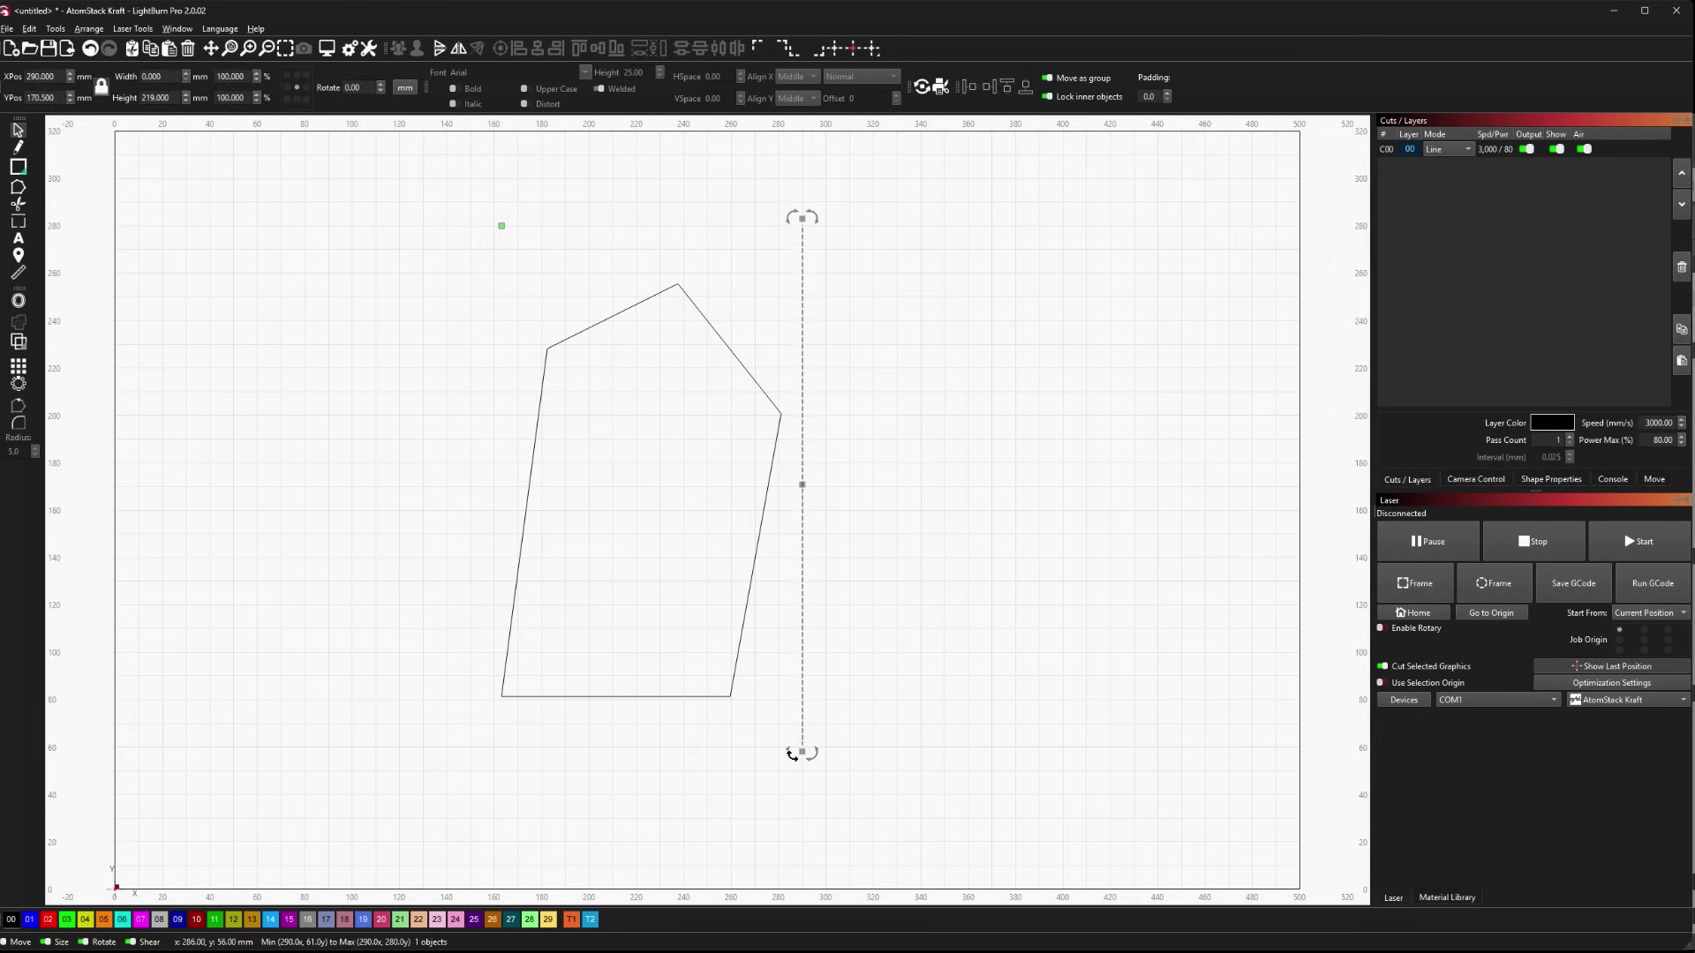
drag(792, 755, 622, 693)
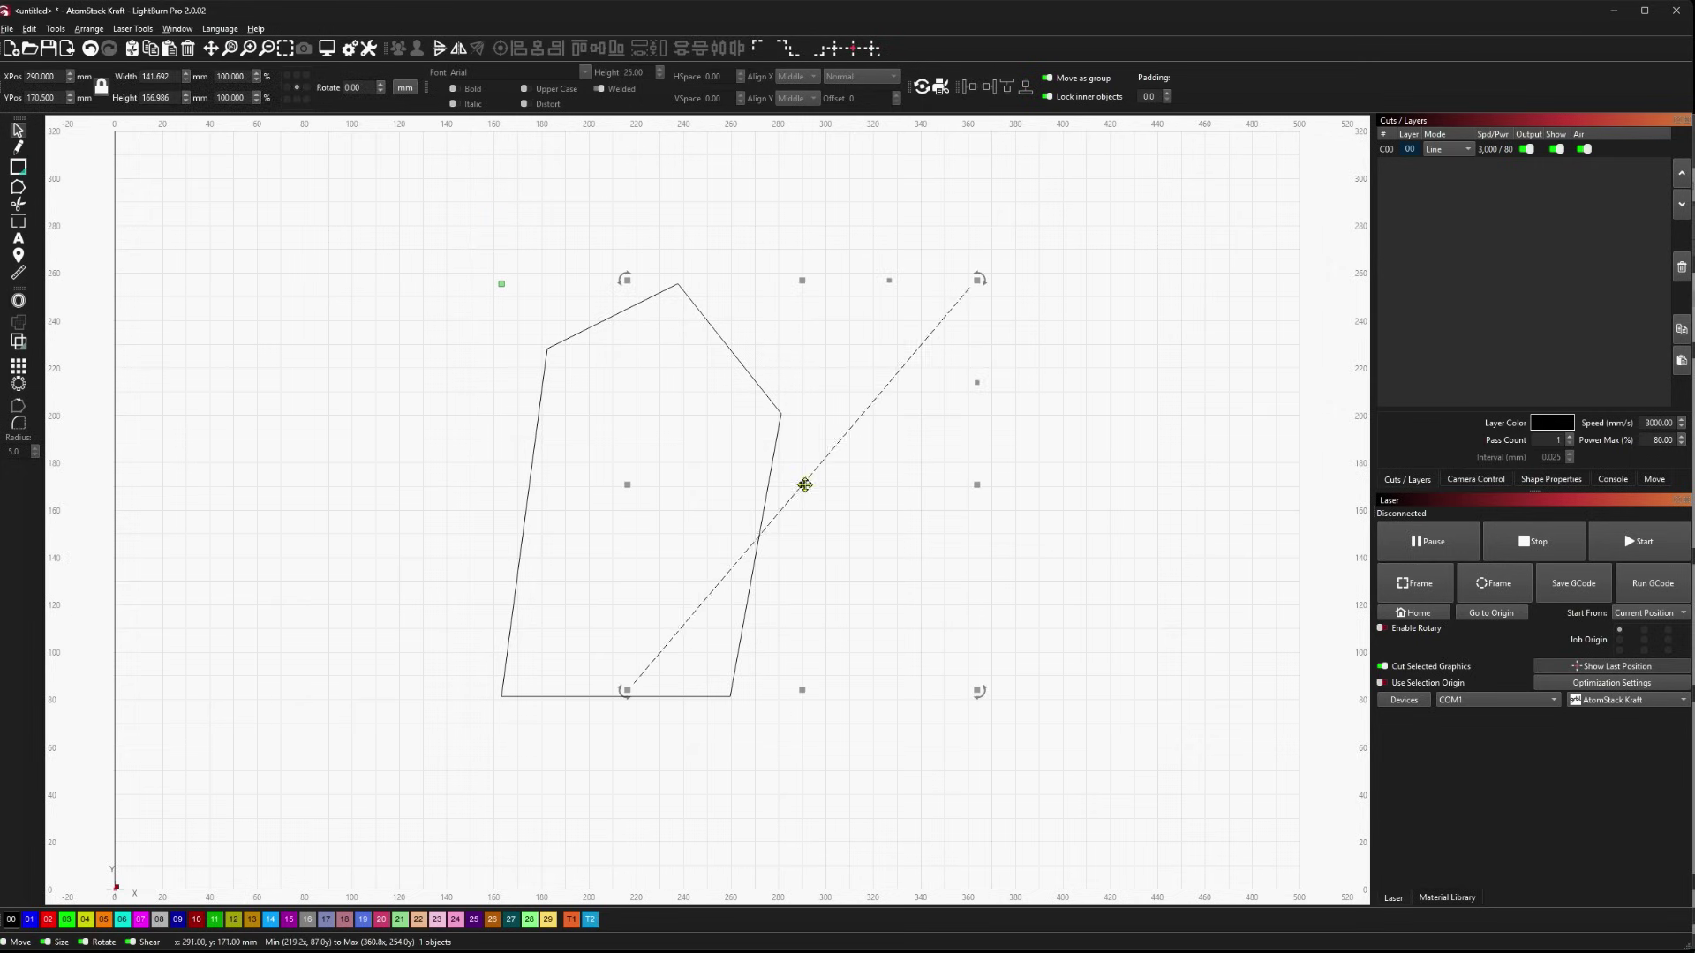
- Move the diagonal reference line across the polygon, centring it at X 245, Y 136 mm
drag(804, 485, 696, 563)
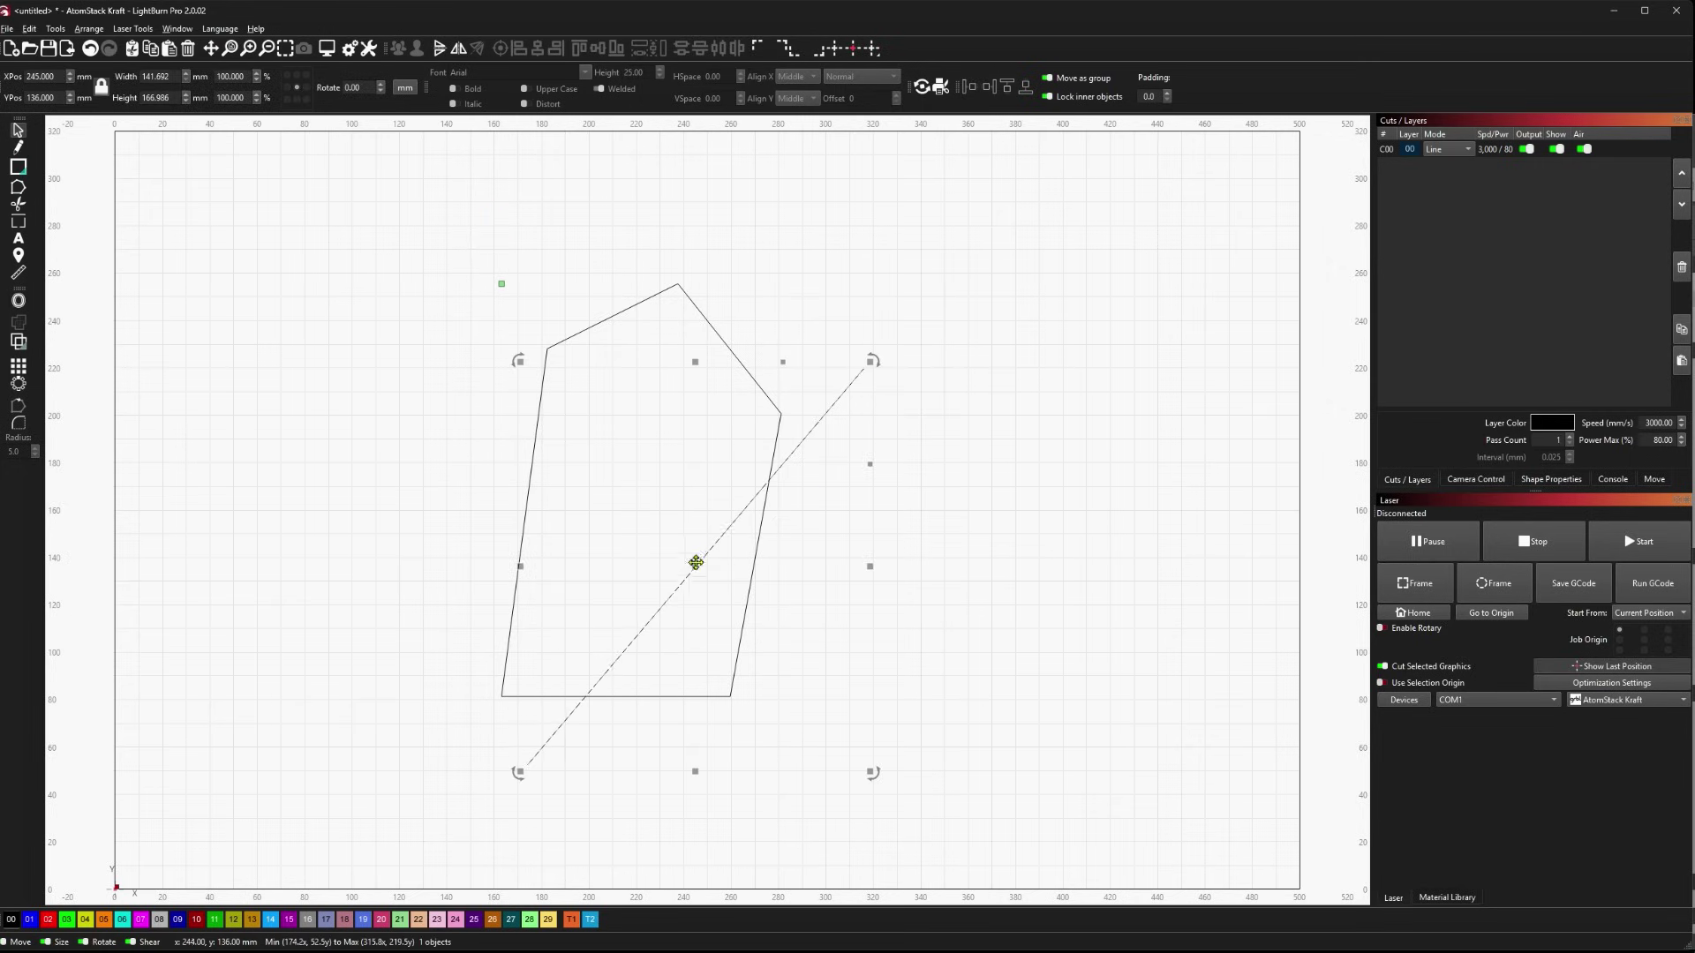
click(946, 284)
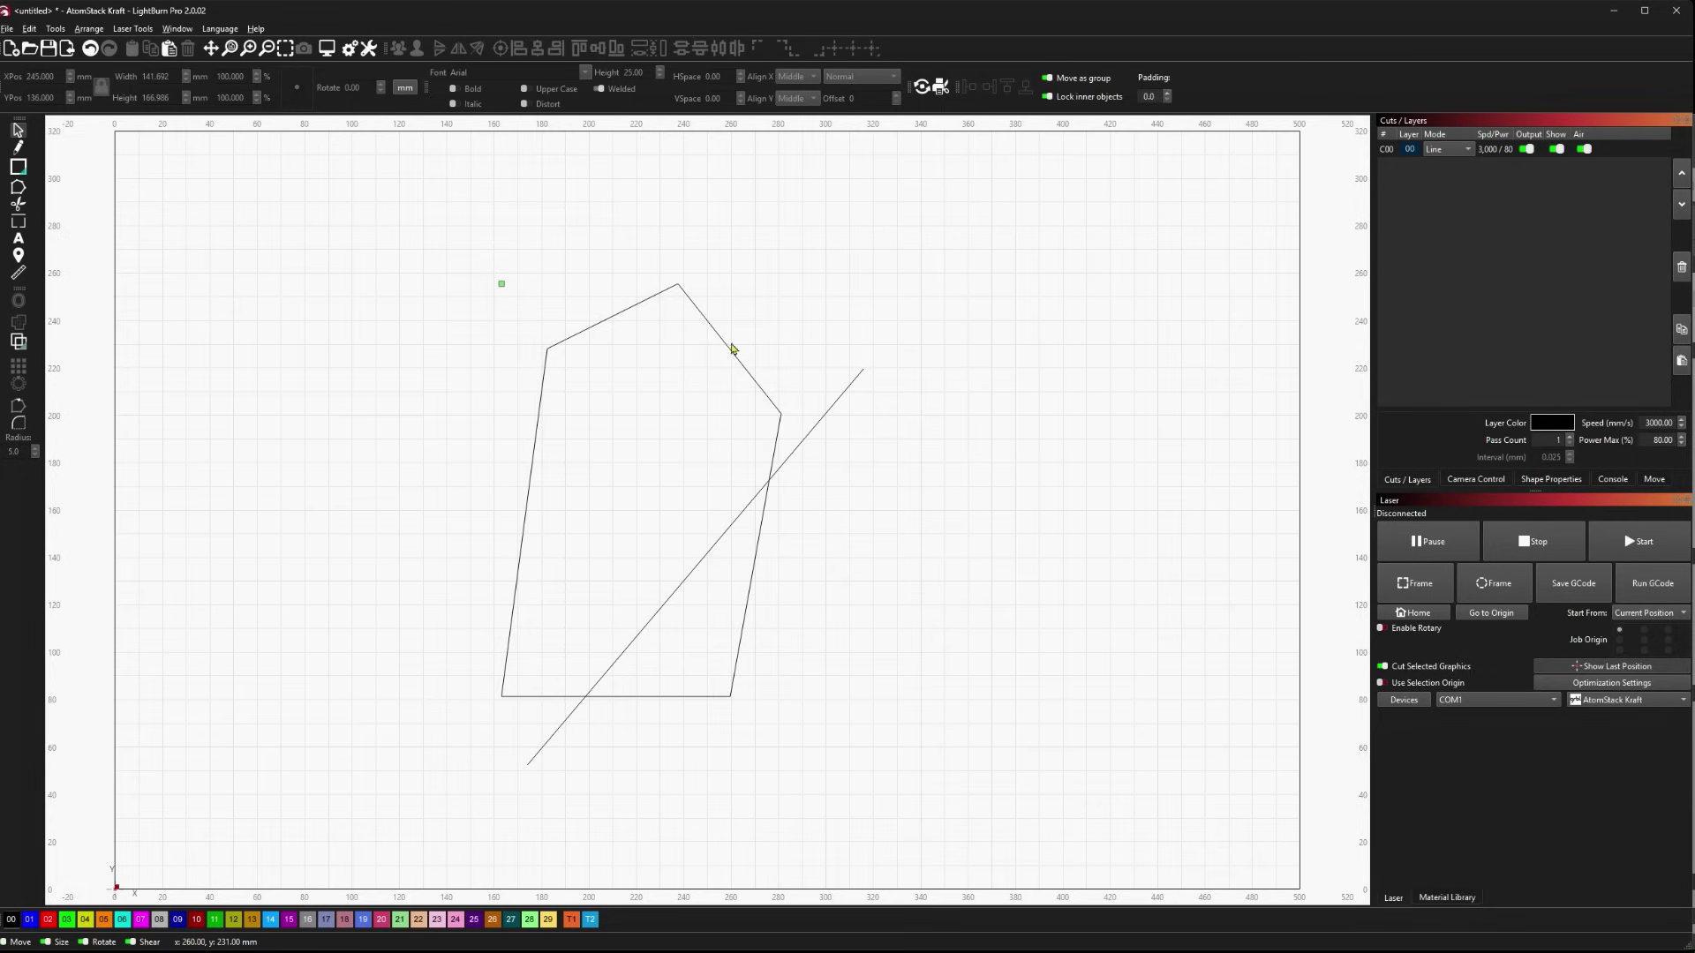
- Mirror the polygon across the diagonal reference line with Mirror Across Line
click(728, 346)
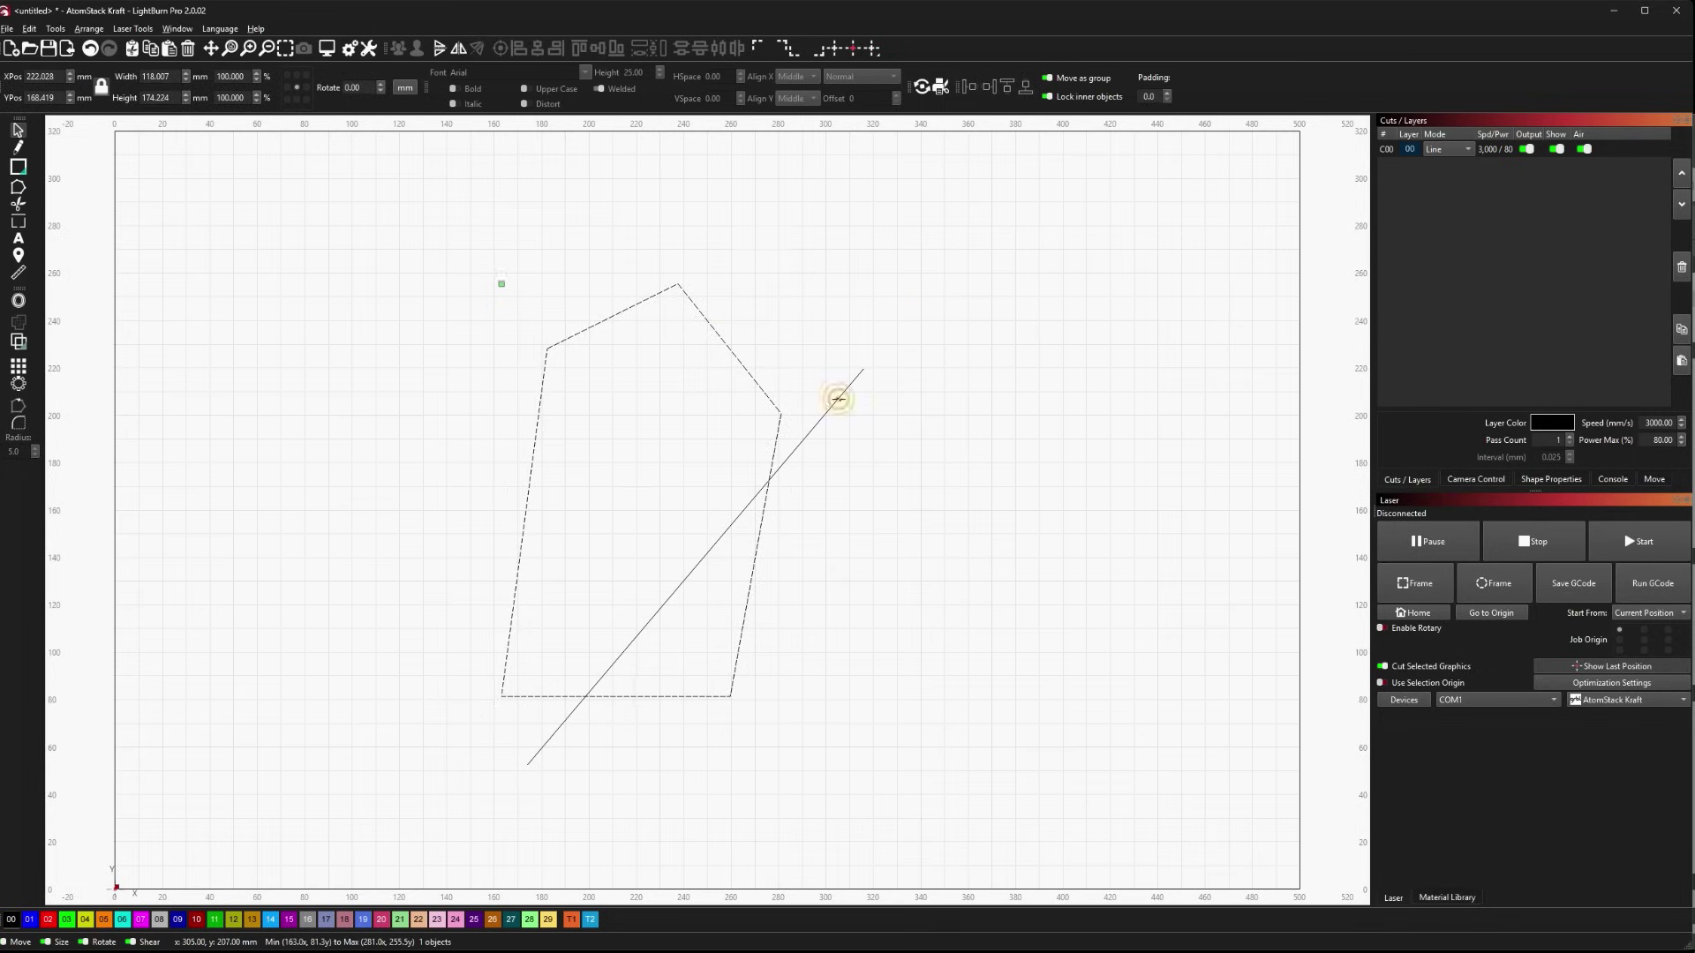
shift+click(838, 399)
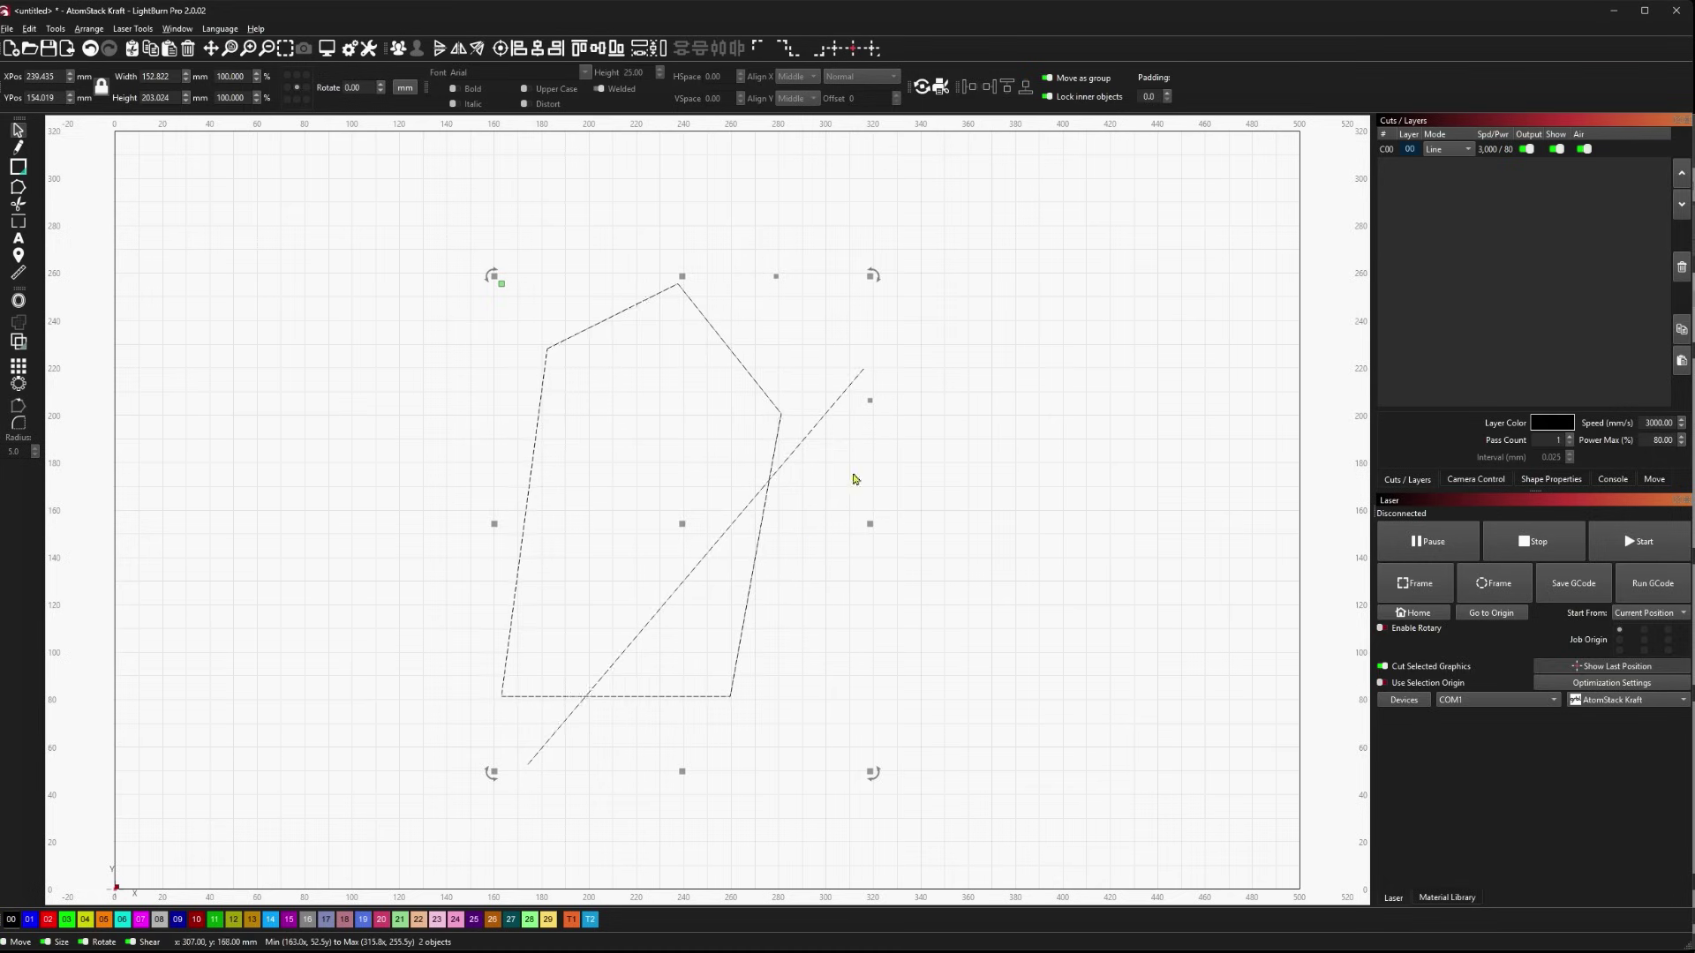
click(98, 31)
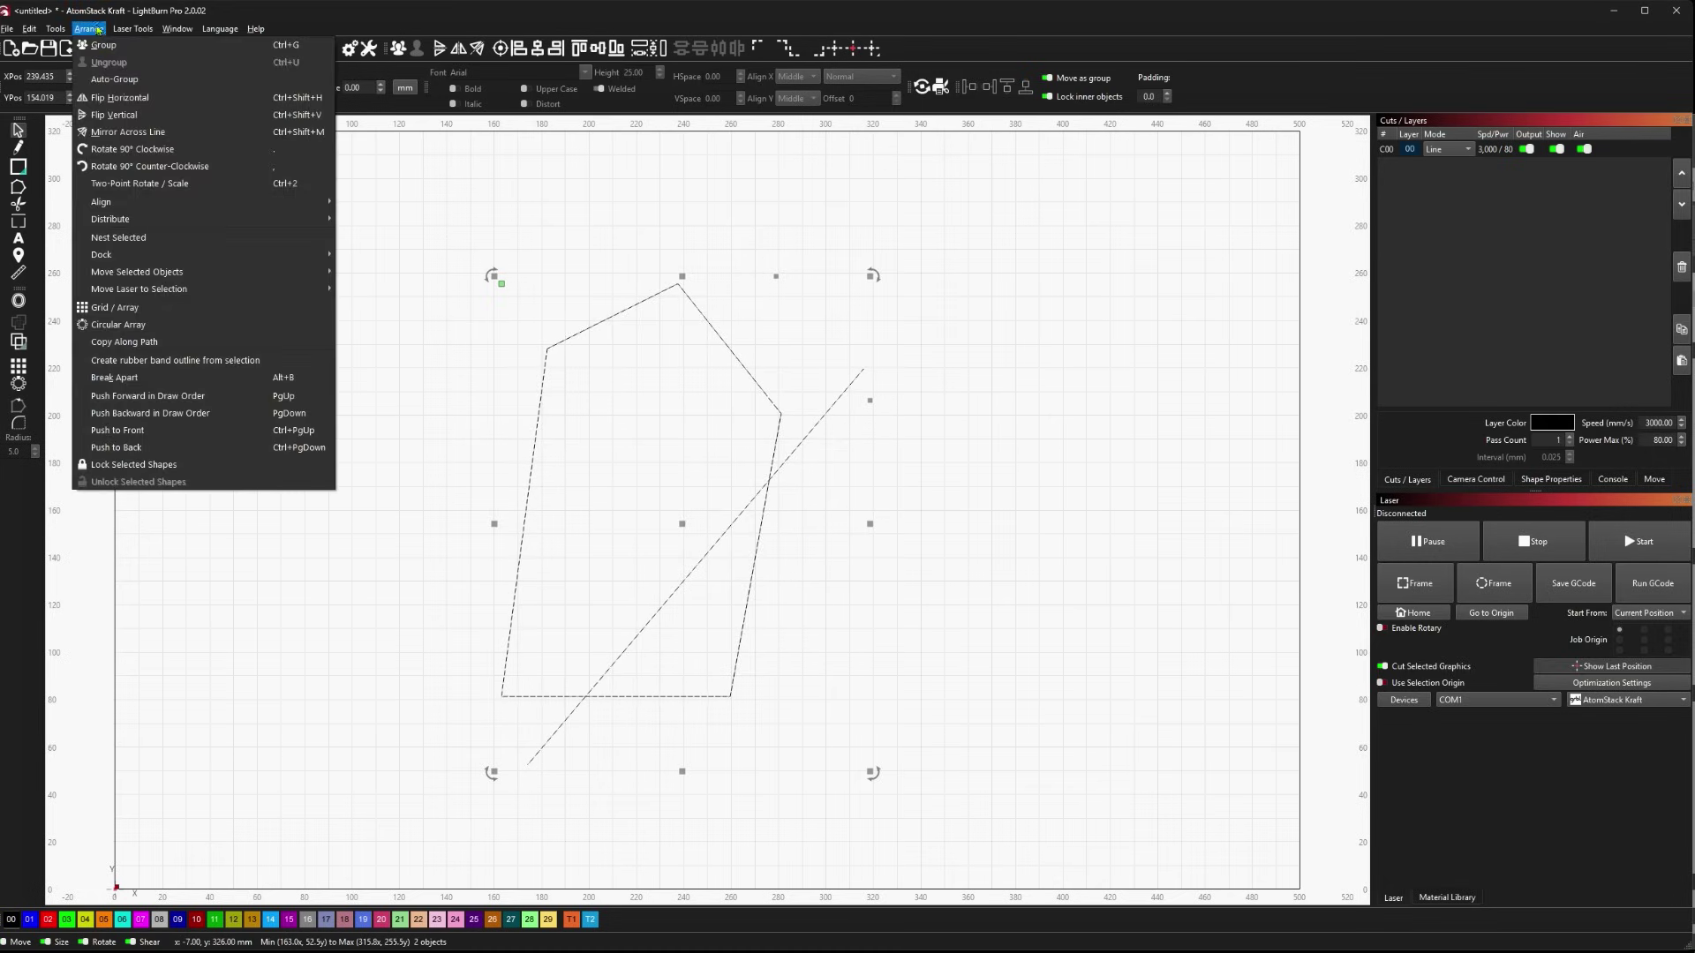
mouse_move(180, 290)
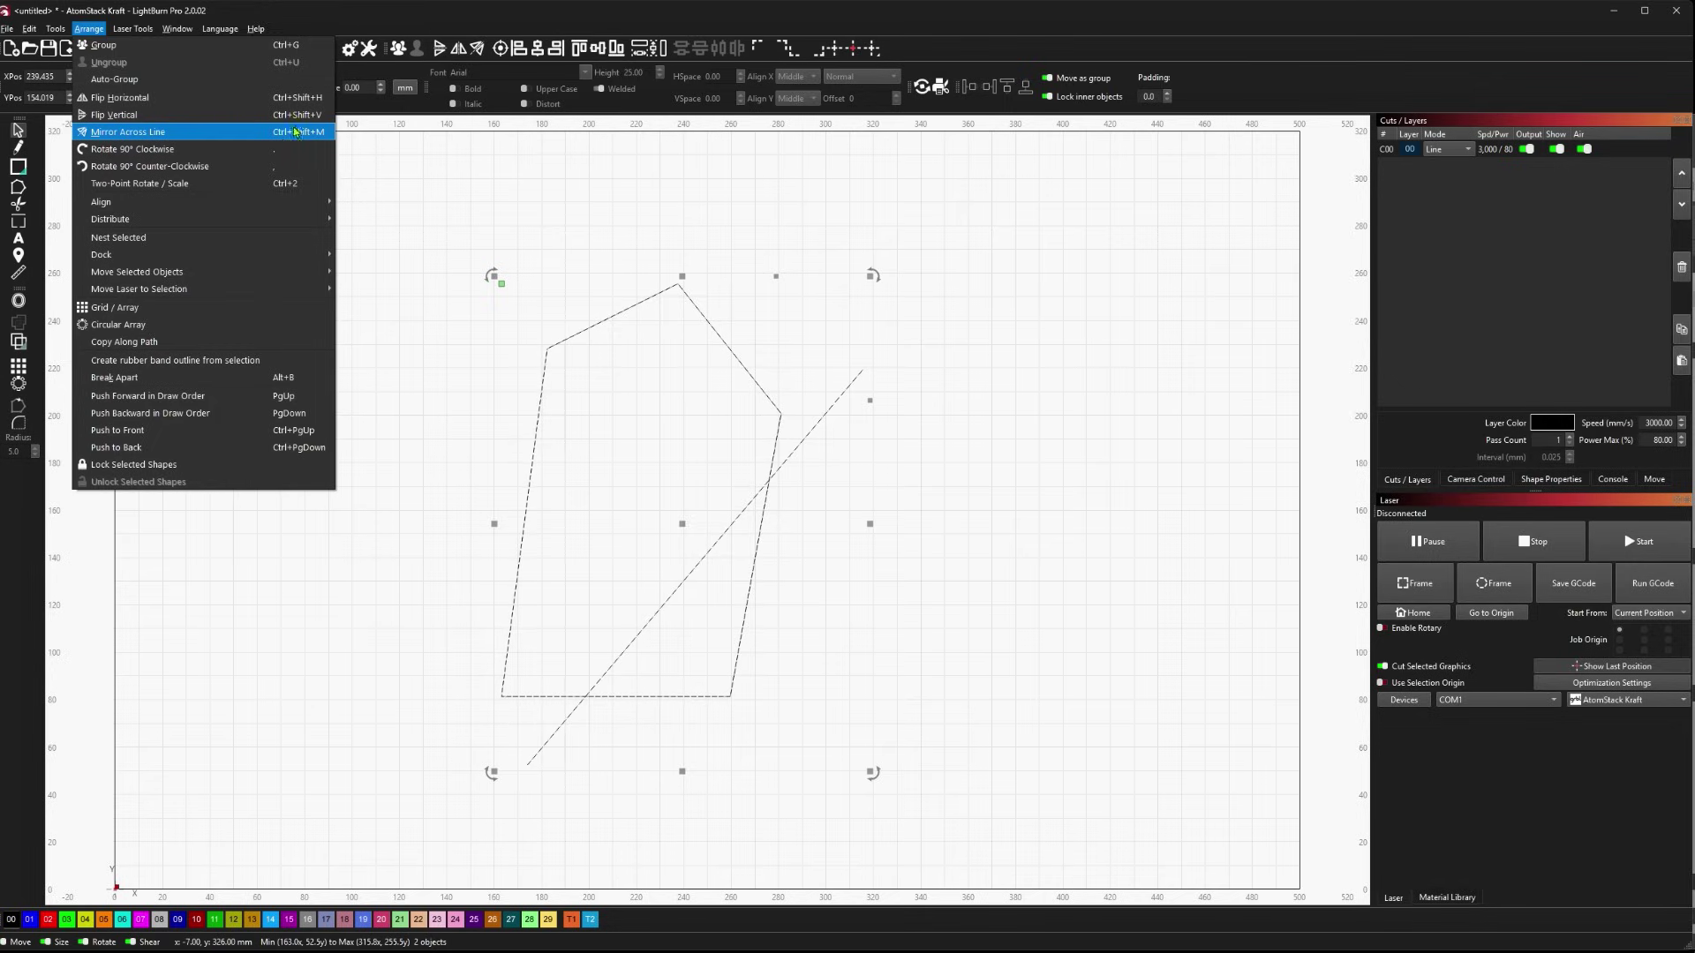
click(238, 133)
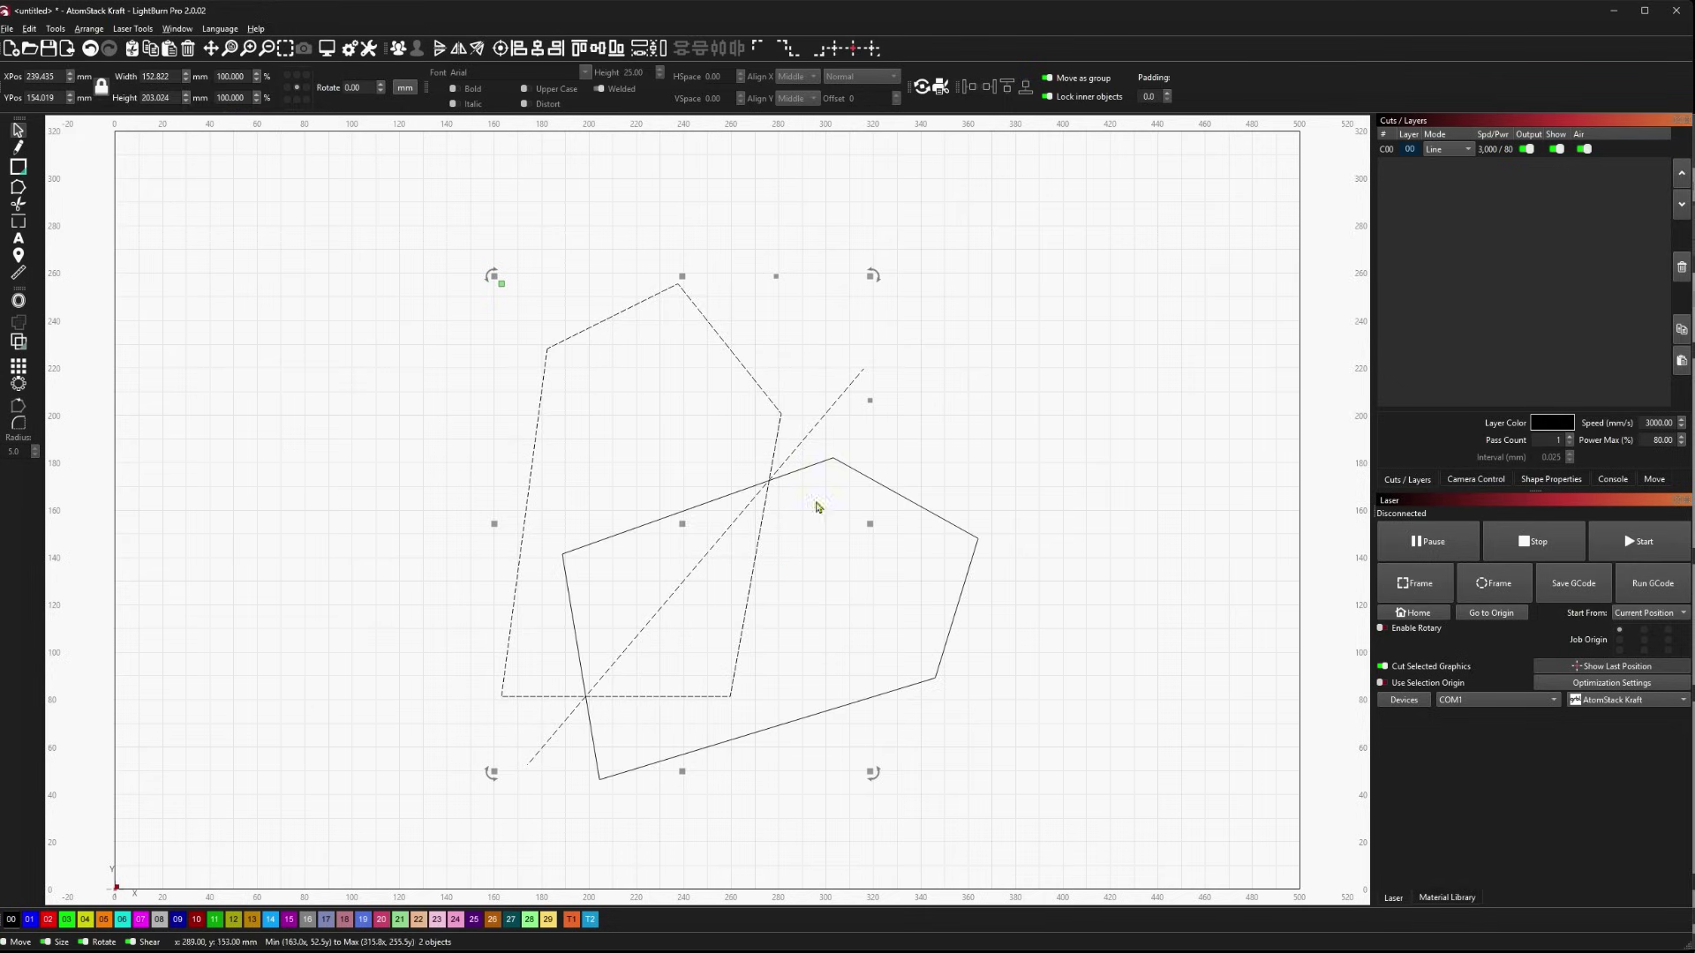
click(898, 431)
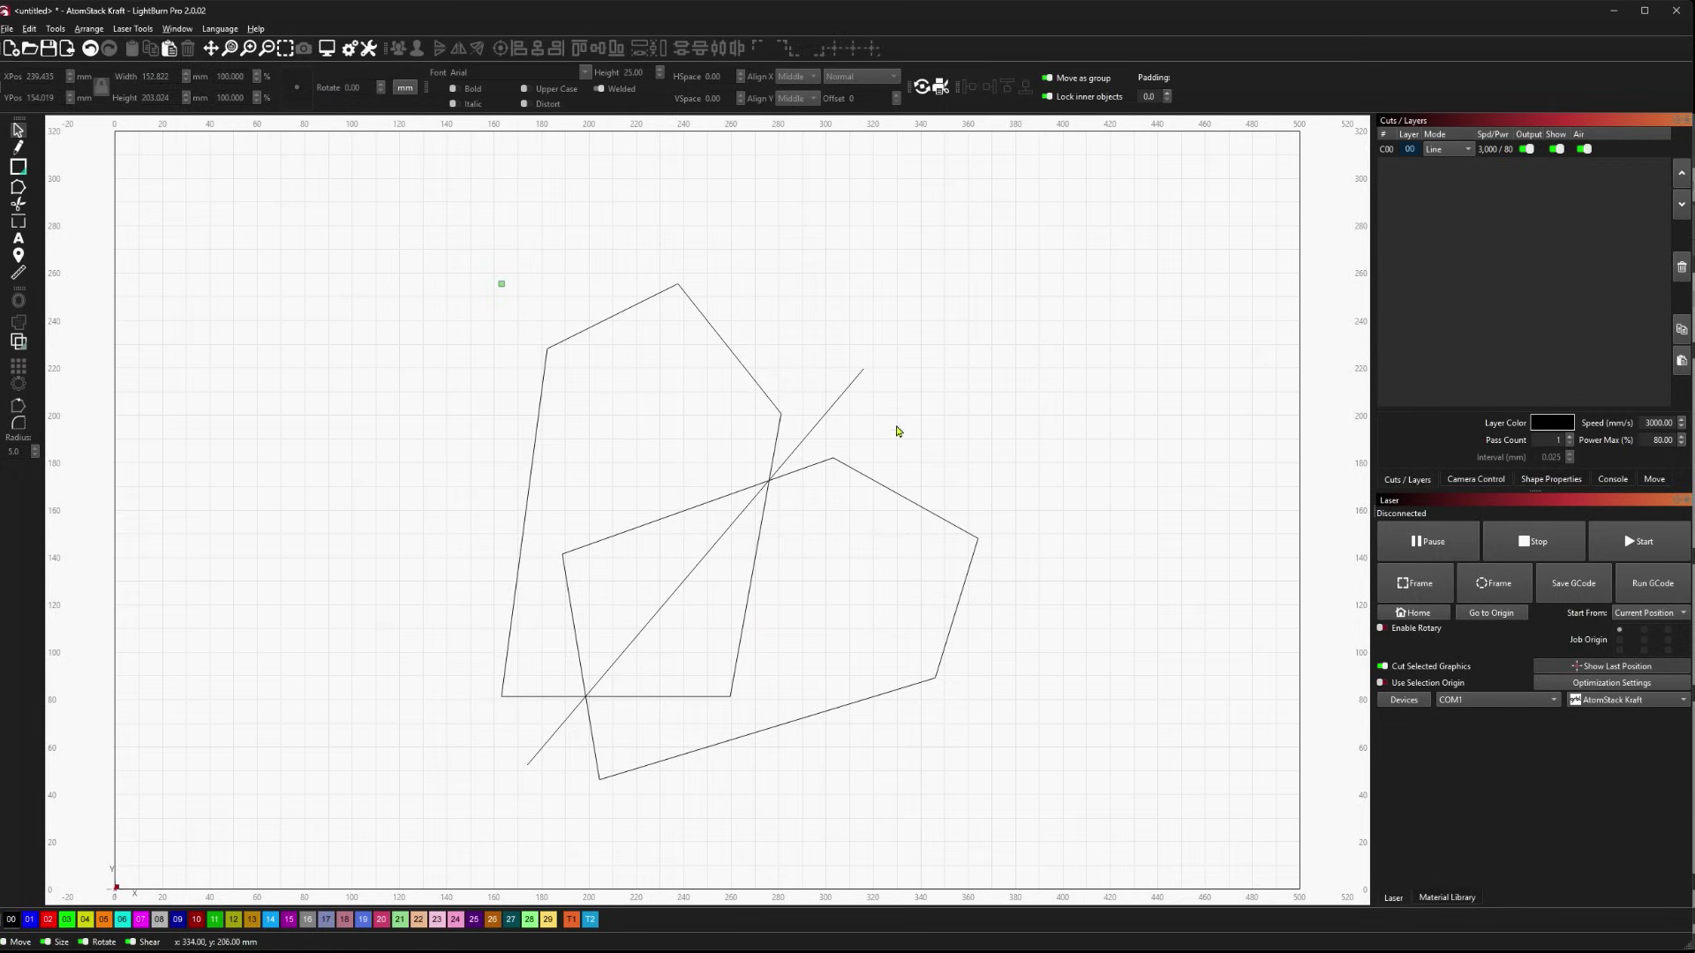
- Undo the mirrored copy of the polygon and clear the selection
key(ctrl+z)
key(ctrl+z)
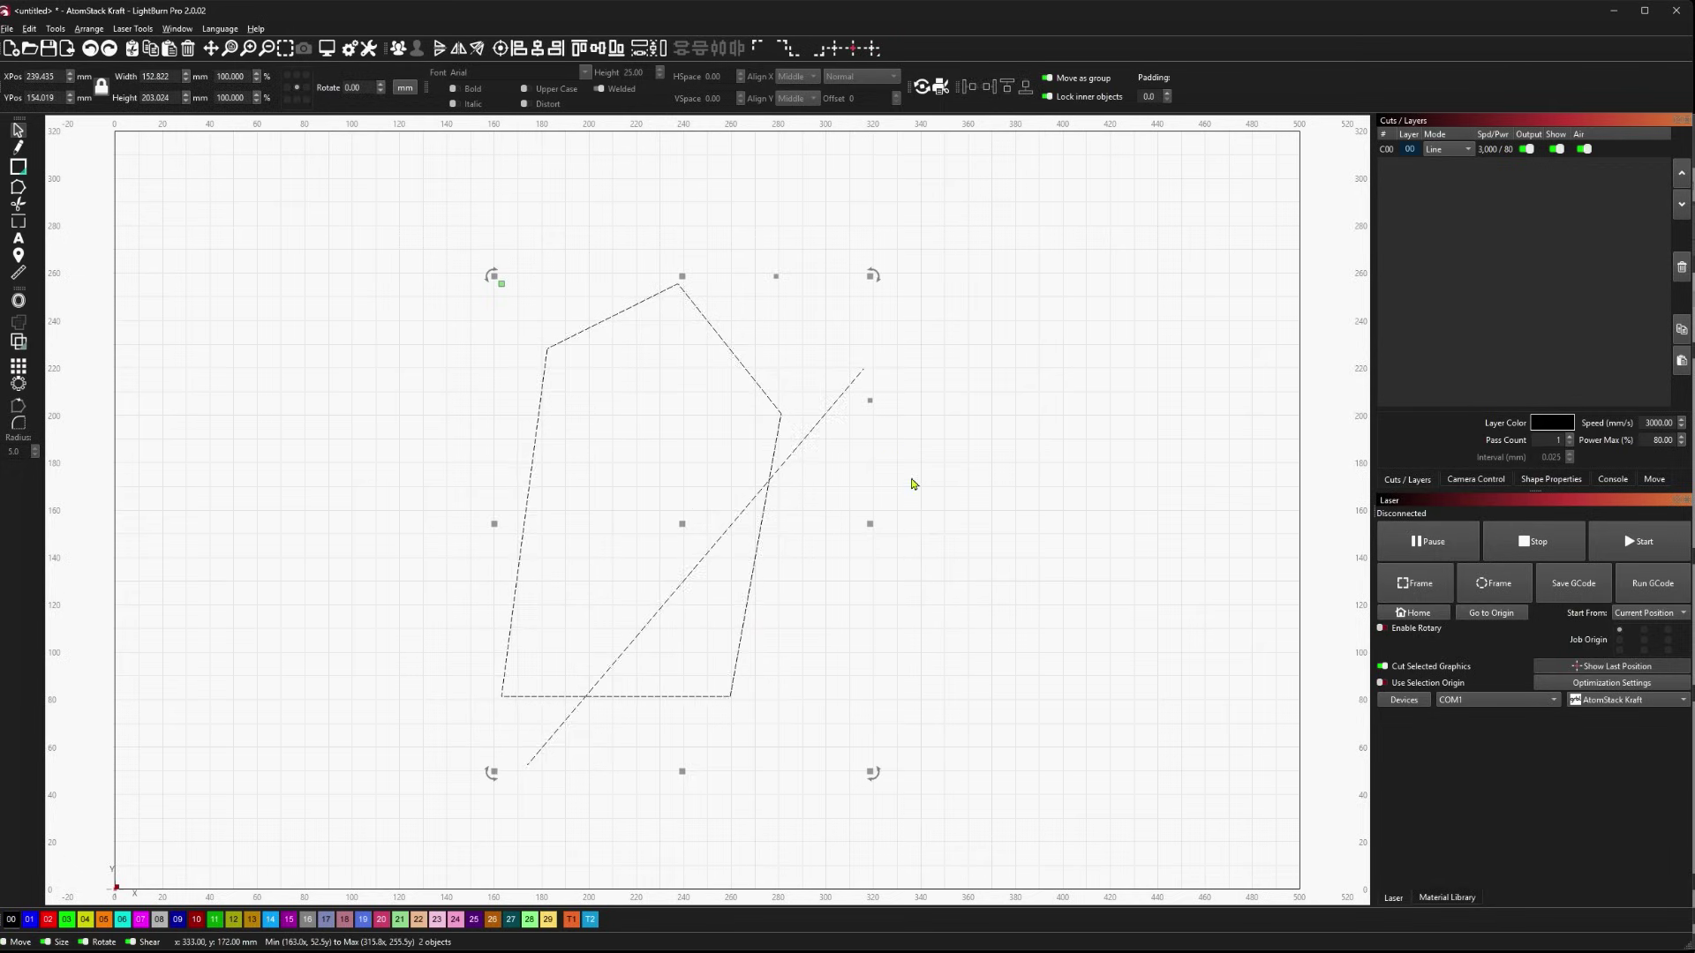
click(909, 448)
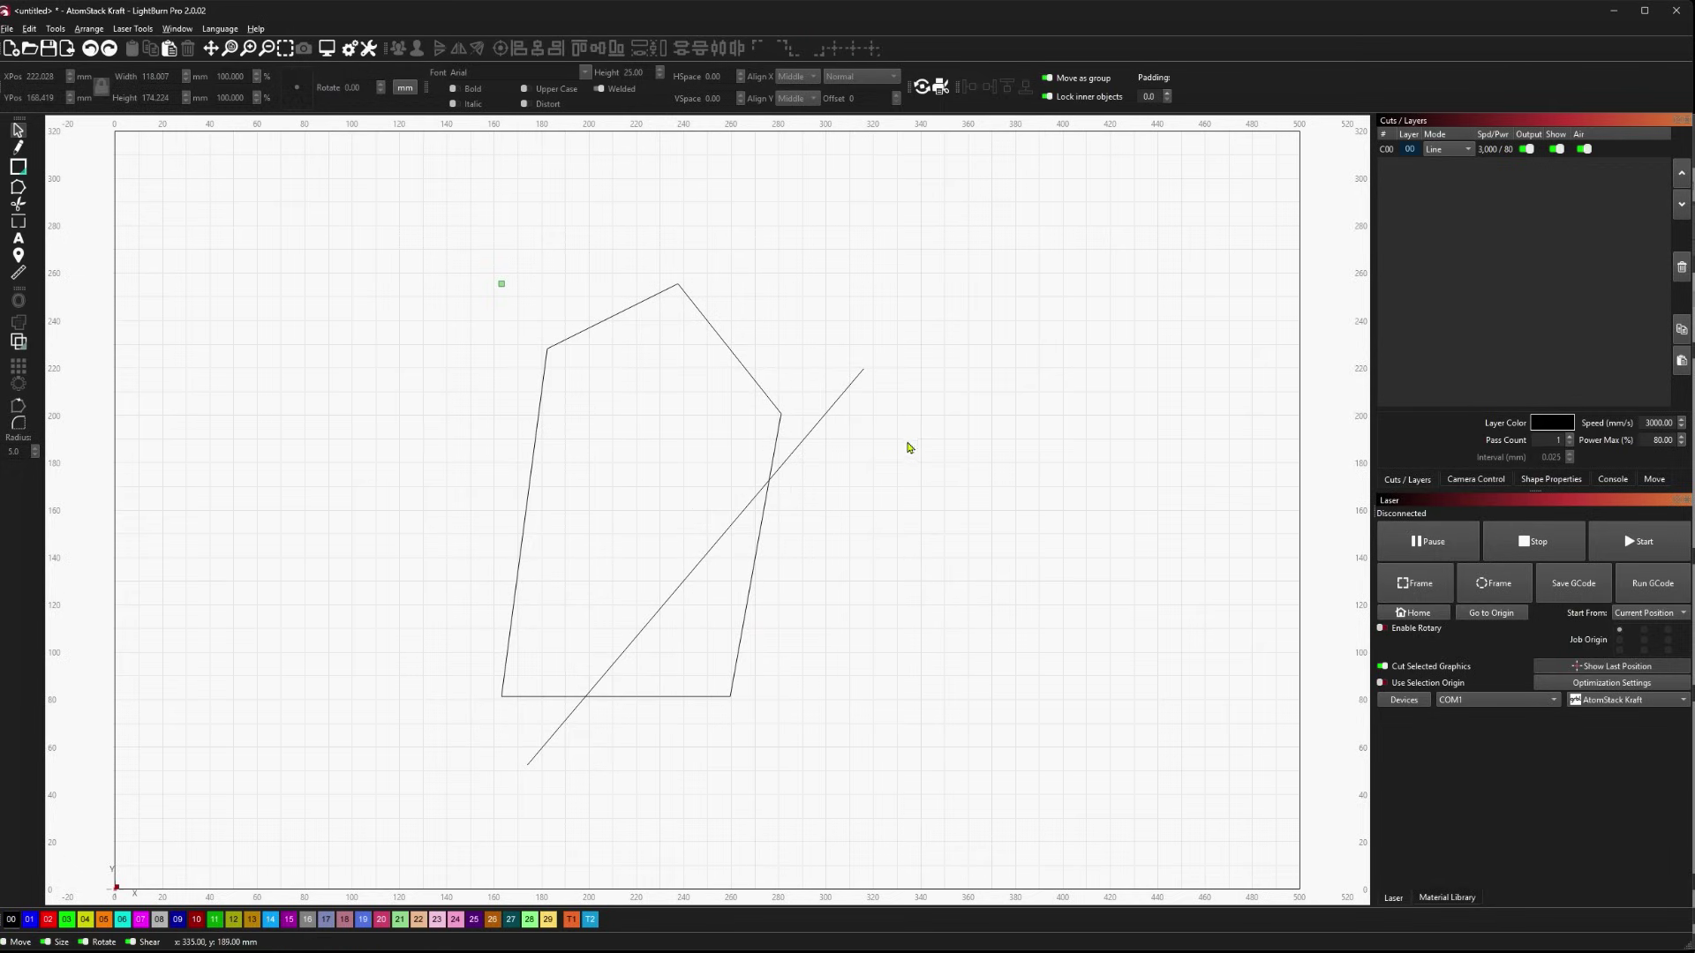
- Move the polygon to about X 173, Y 188 mm and align its right edge vertically in node editing
click(759, 385)
drag(636, 485, 519, 439)
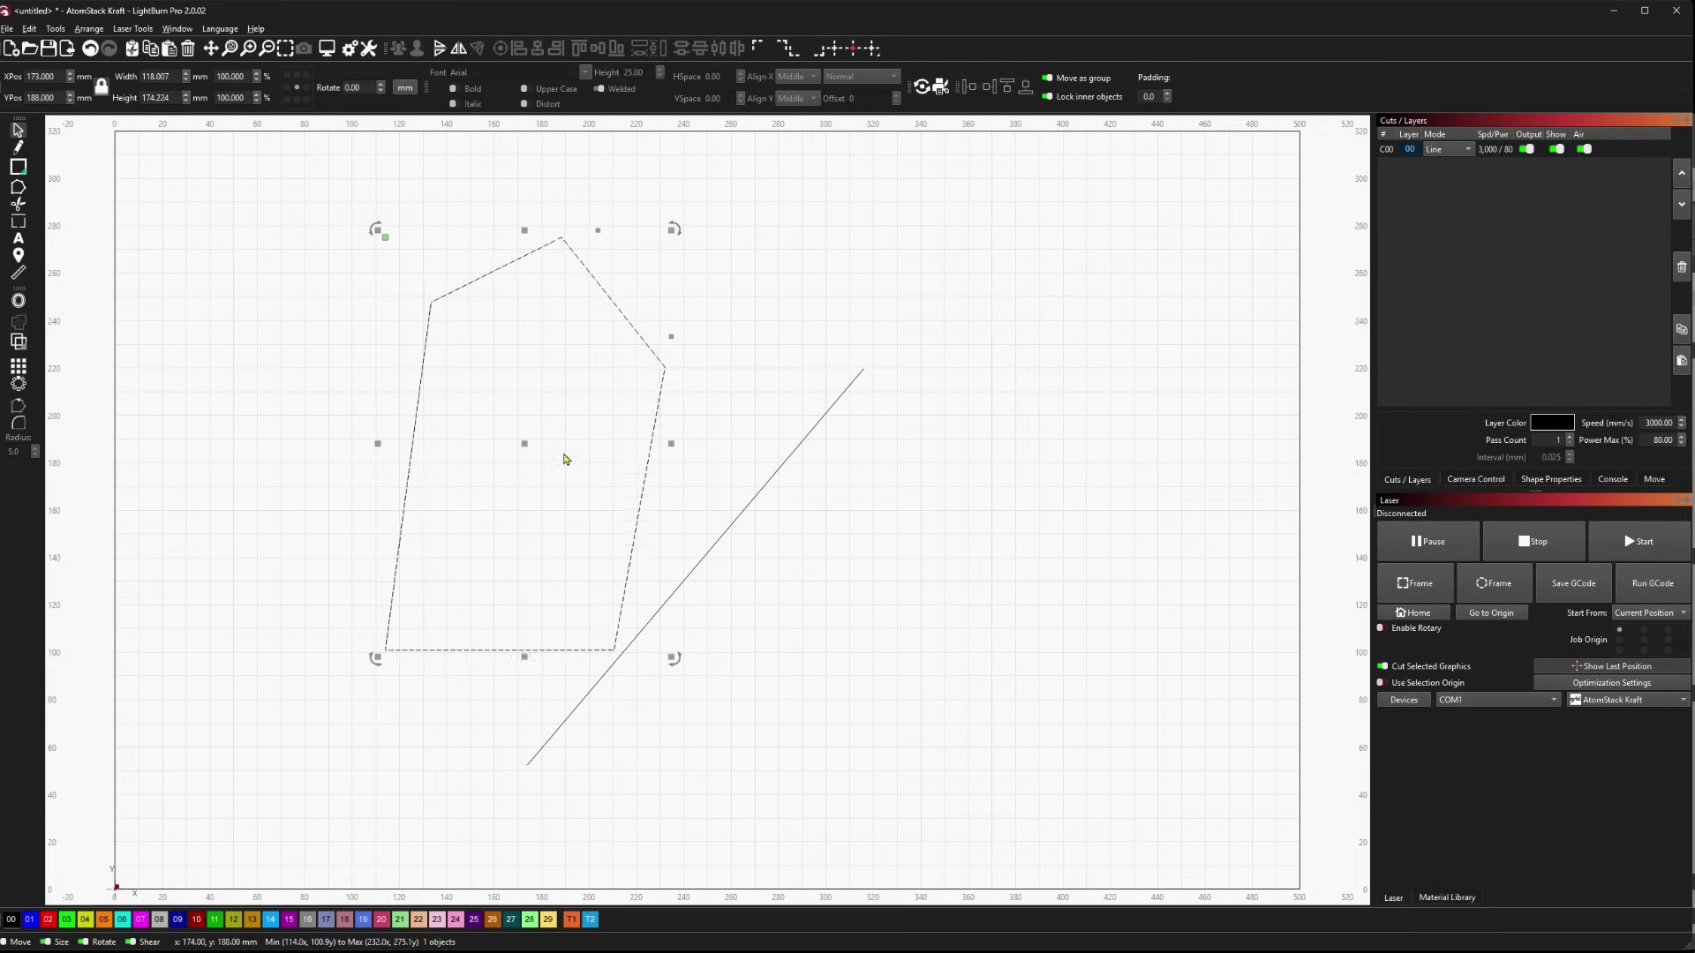
double_click(622, 485)
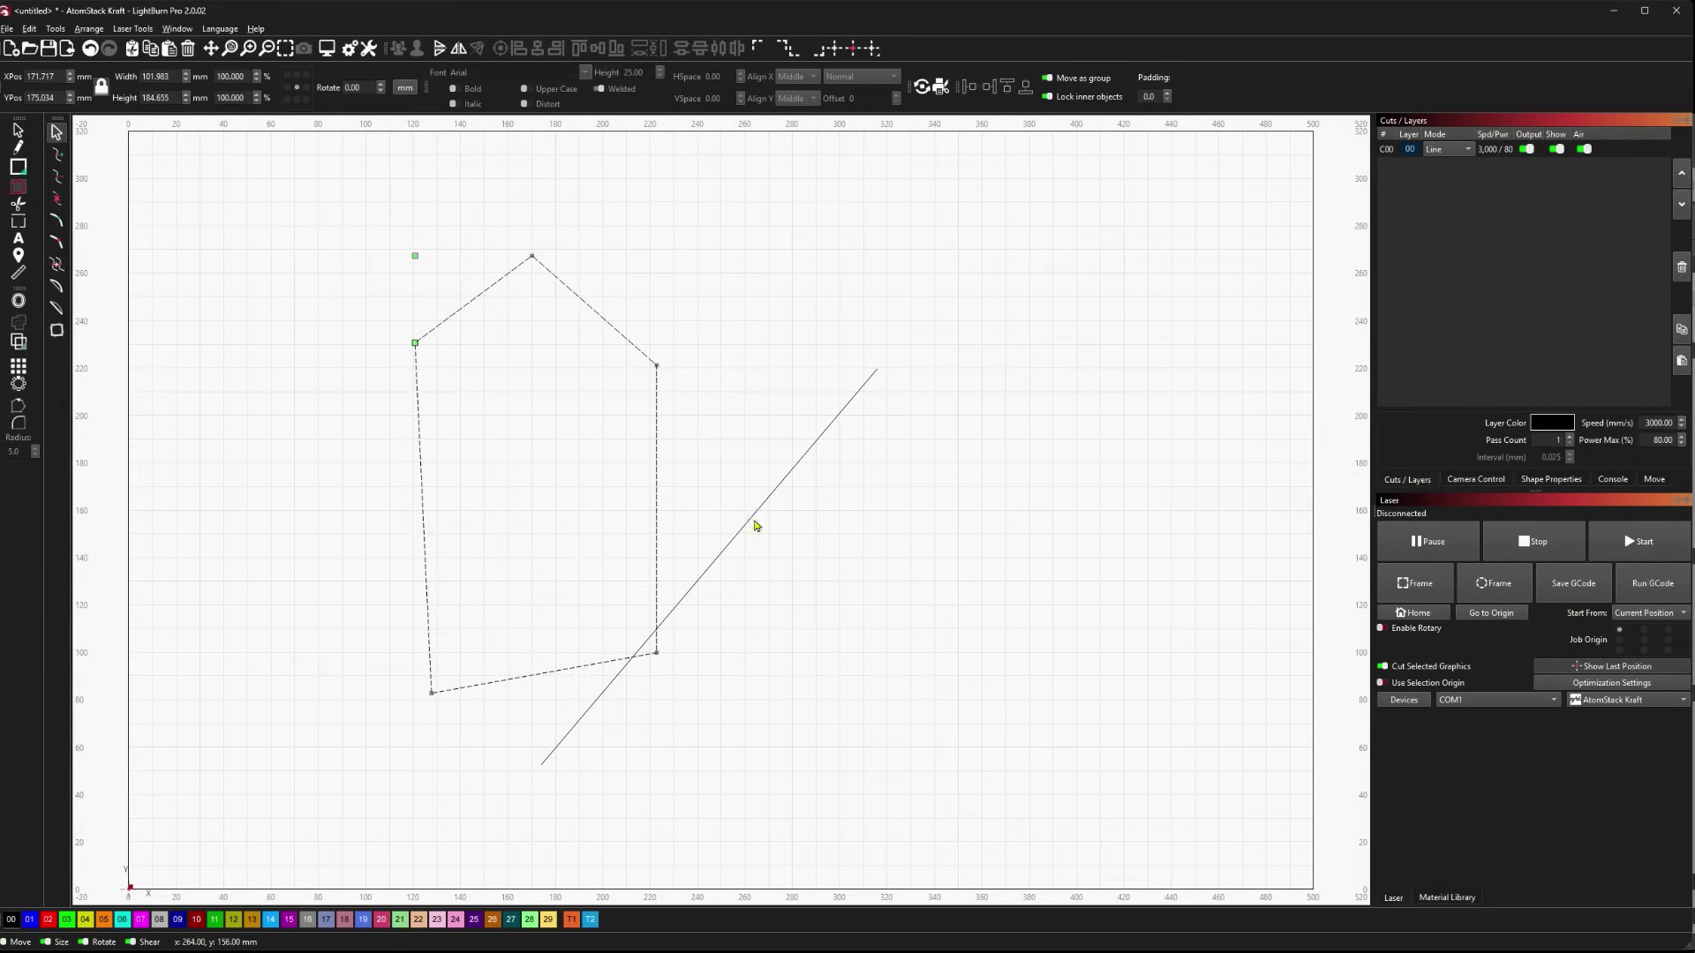
click(795, 465)
key(Escape)
- Rotate the diagonal reference line to a steeper angle about its centre and align it exactly vertical in node editing
drag(873, 360, 781, 318)
click(17, 174)
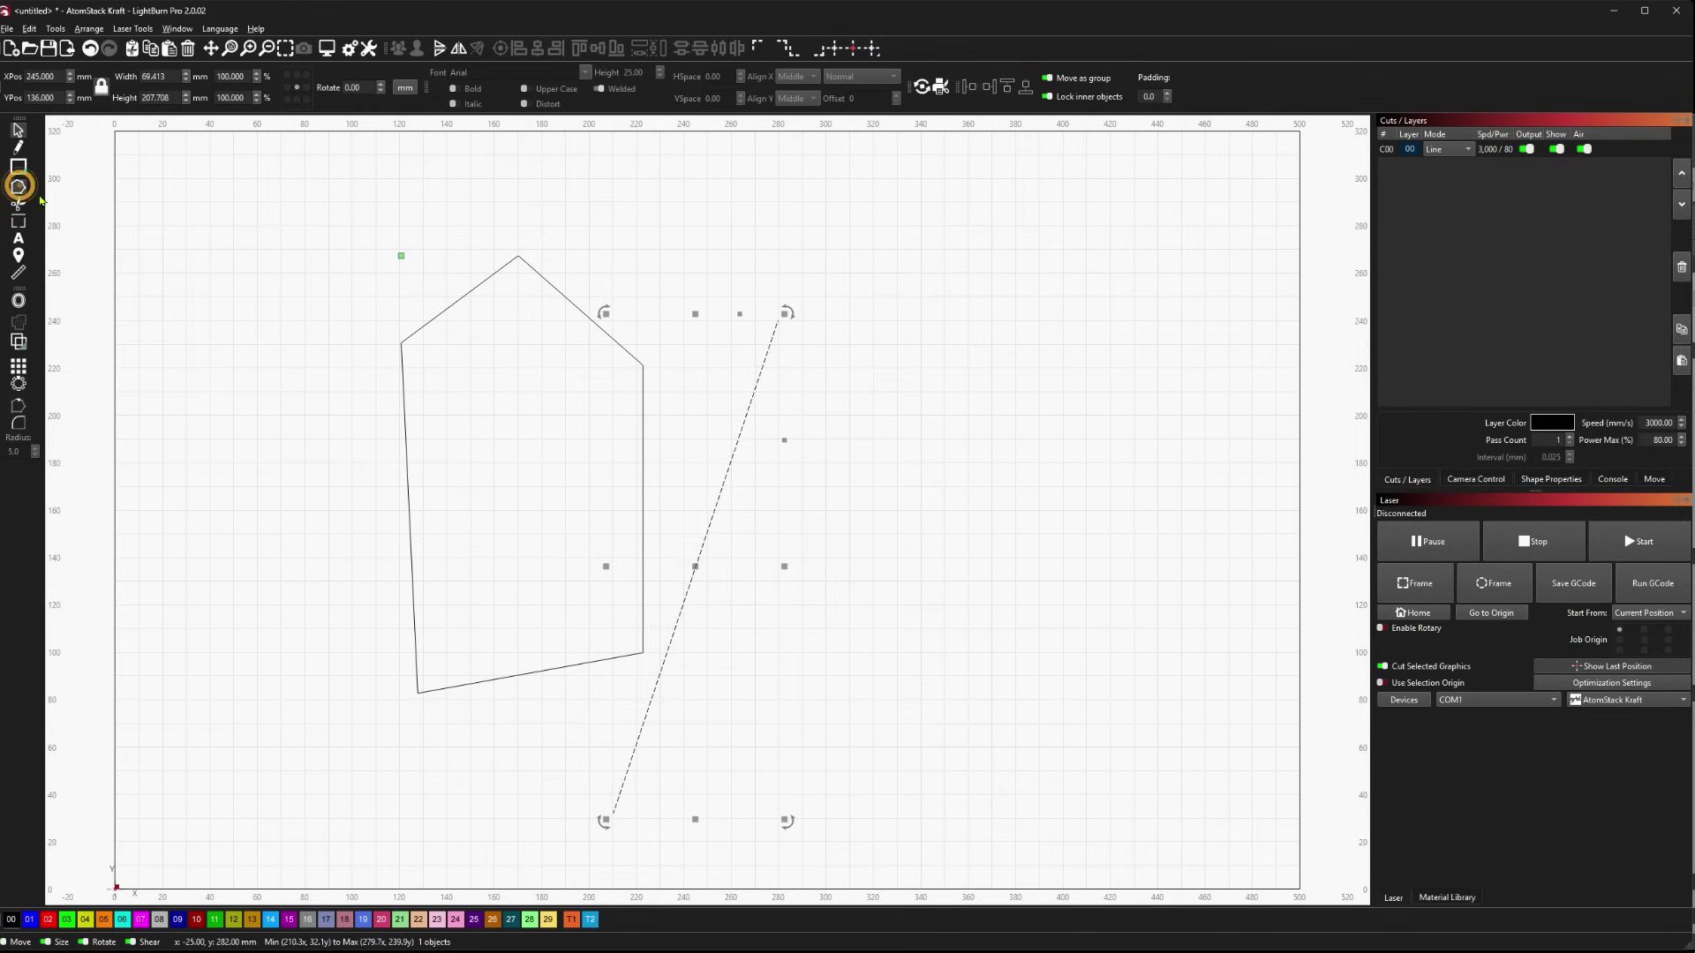
click(743, 514)
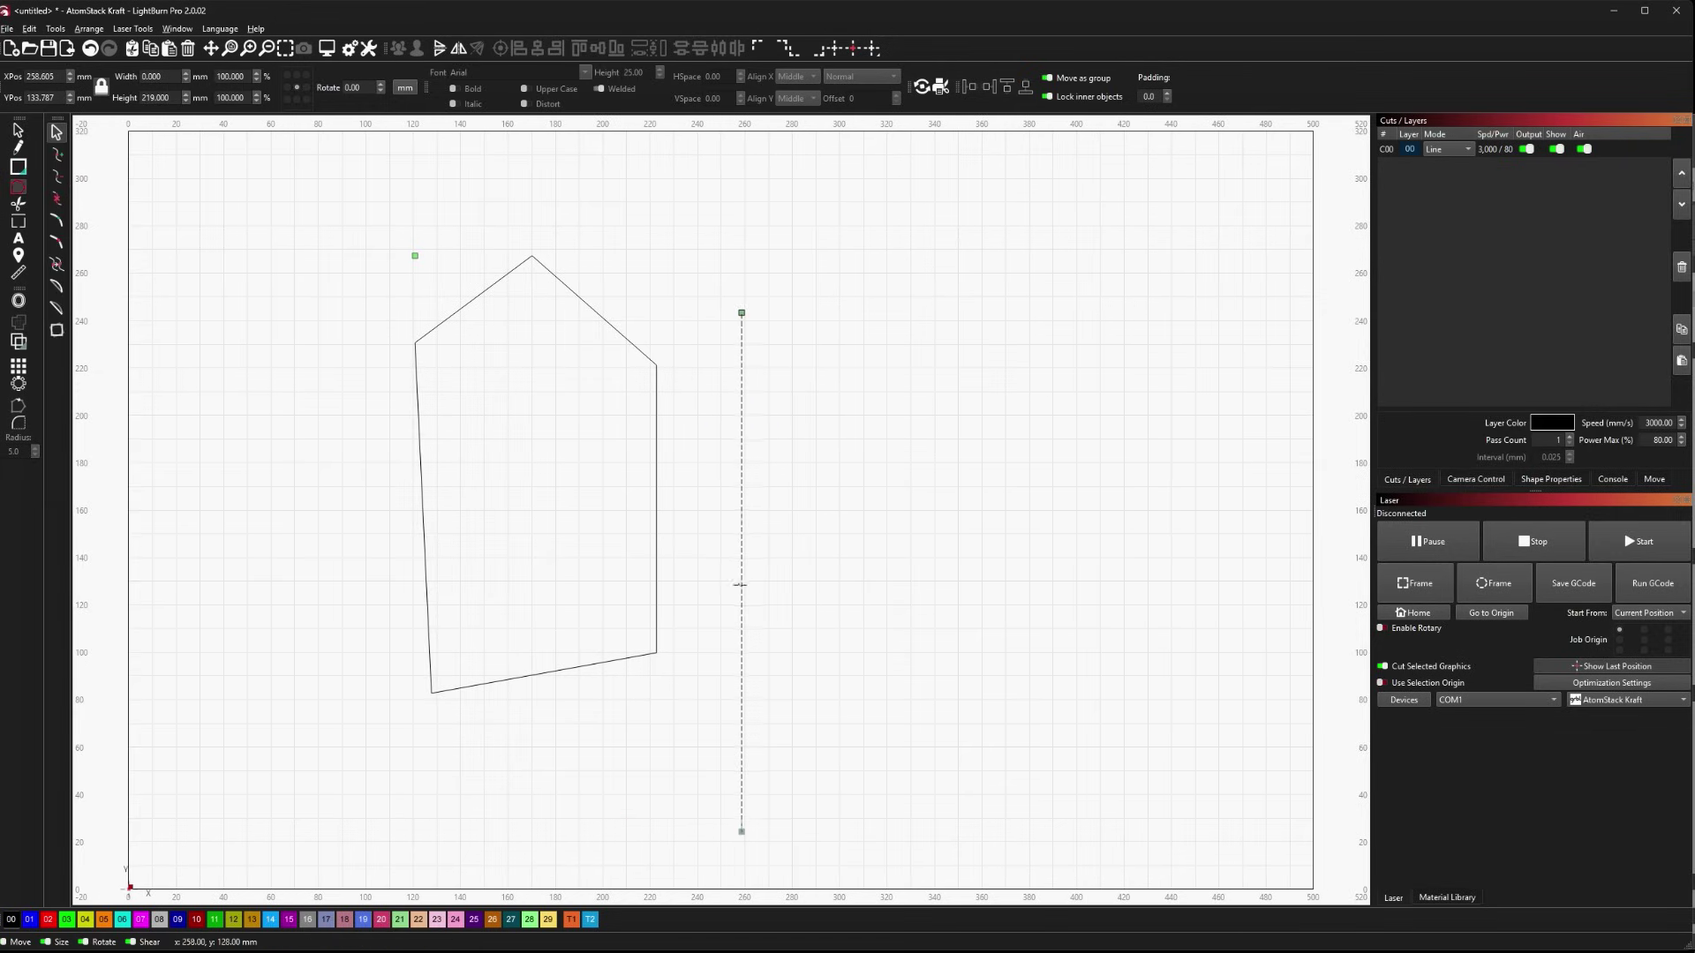
- Move the vertical reference line onto the polygon's right edge, centred at about X 223, Y 166 mm
drag(740, 584, 644, 492)
key(Escape)
click(783, 428)
- Mirror the polygon across the vertical reference line that lies on its right edge
click(592, 320)
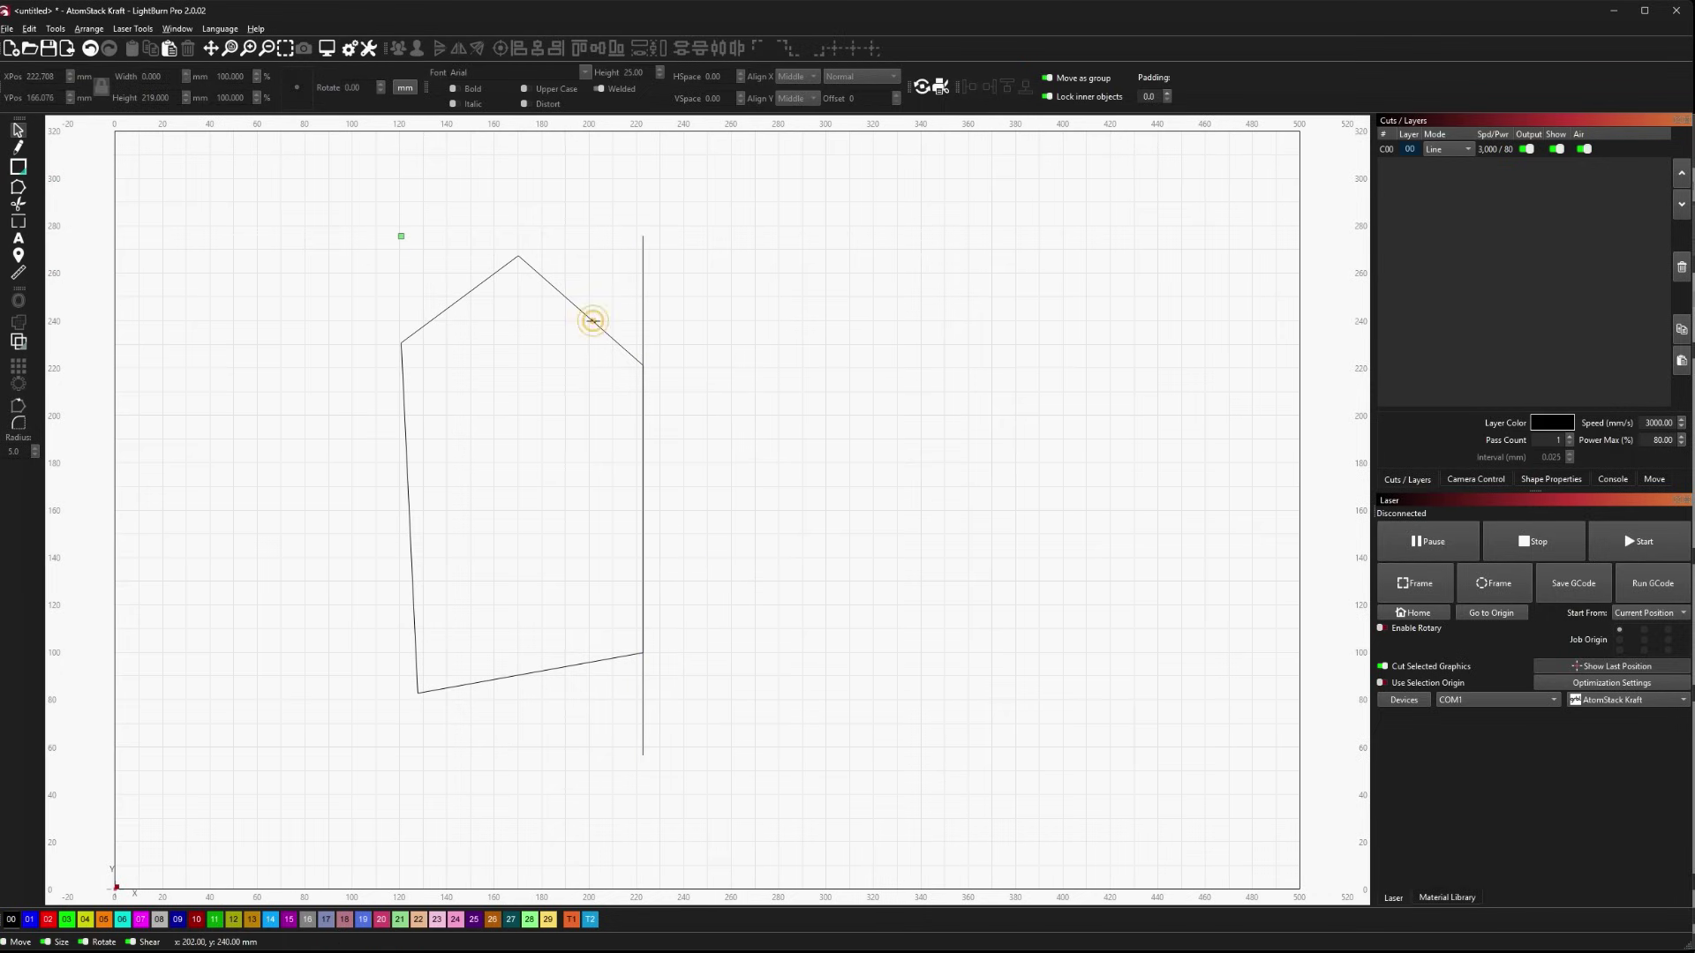
shift+click(644, 240)
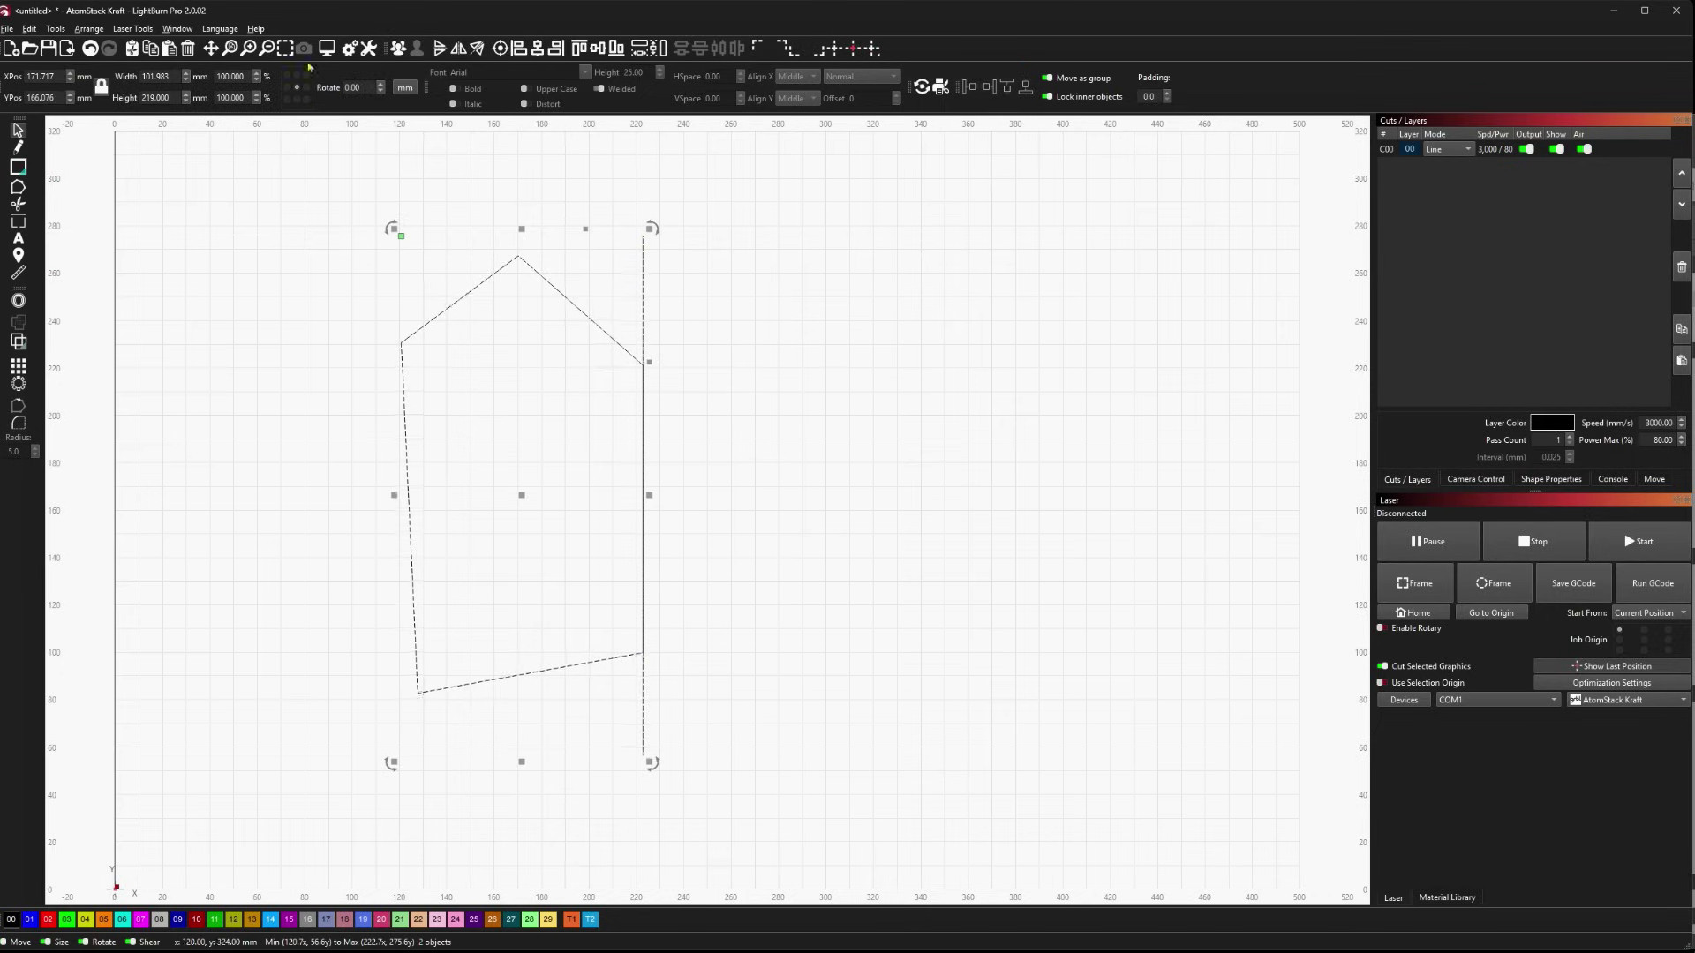
click(89, 28)
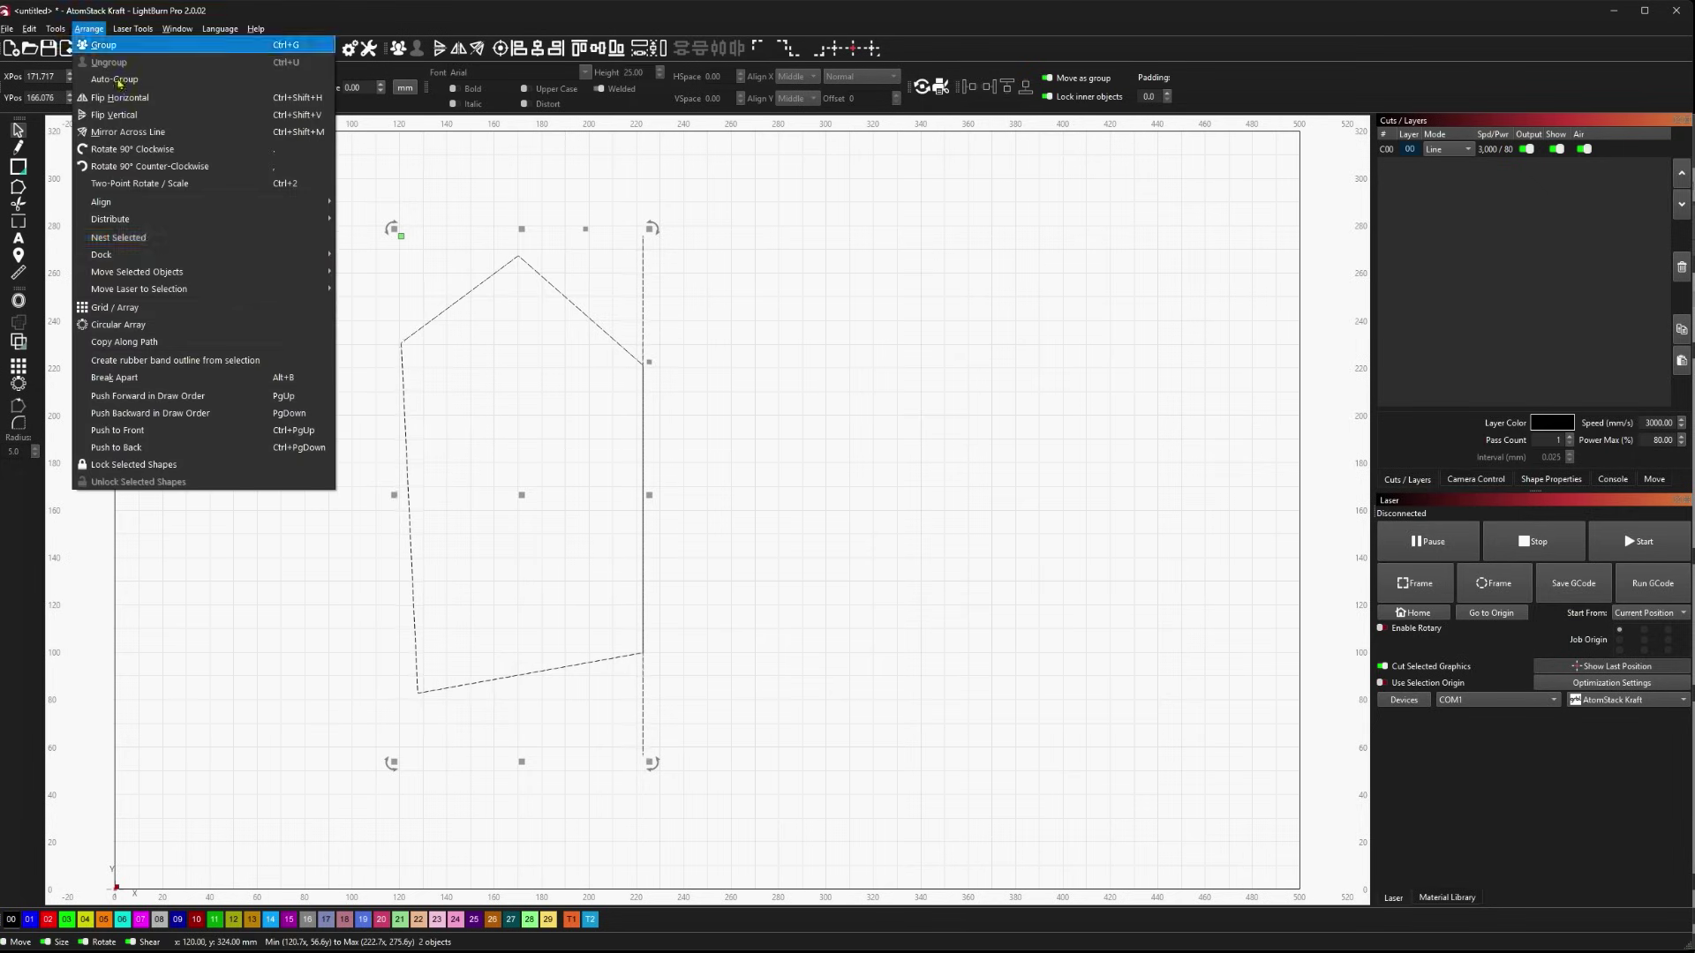
click(173, 133)
click(1103, 499)
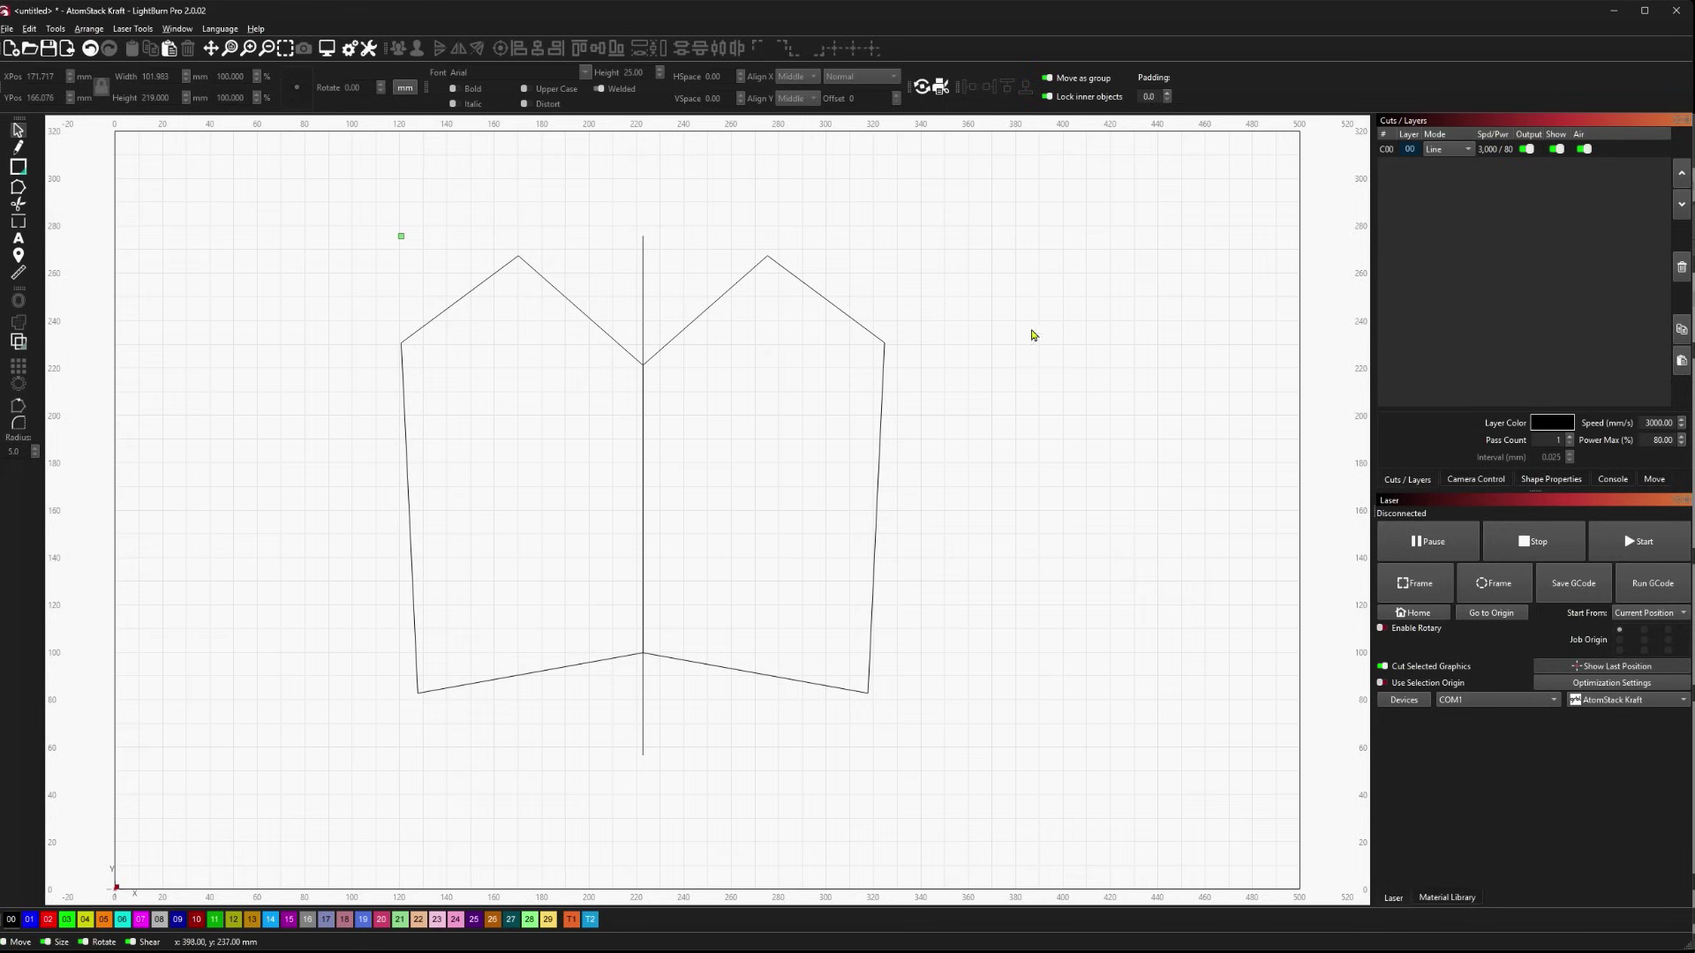
- Clear the workspace by removing the mirrored copy, the polygon and the reference line
click(644, 329)
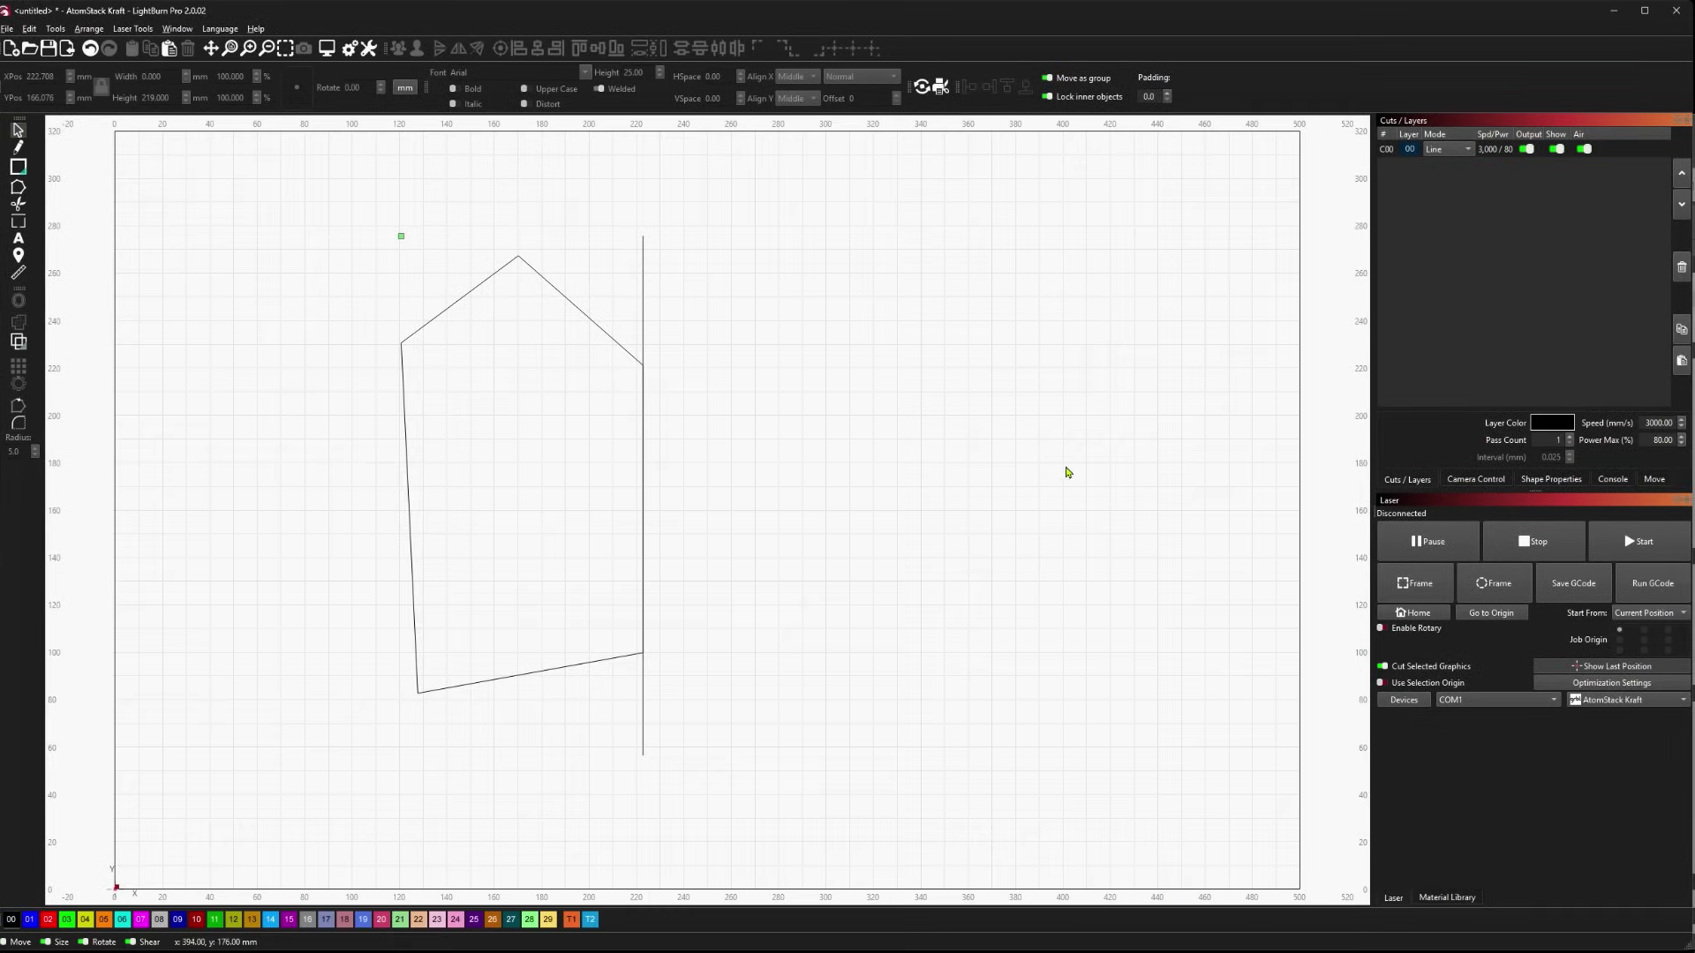
click(641, 309)
drag(326, 189, 855, 853)
key(Delete)
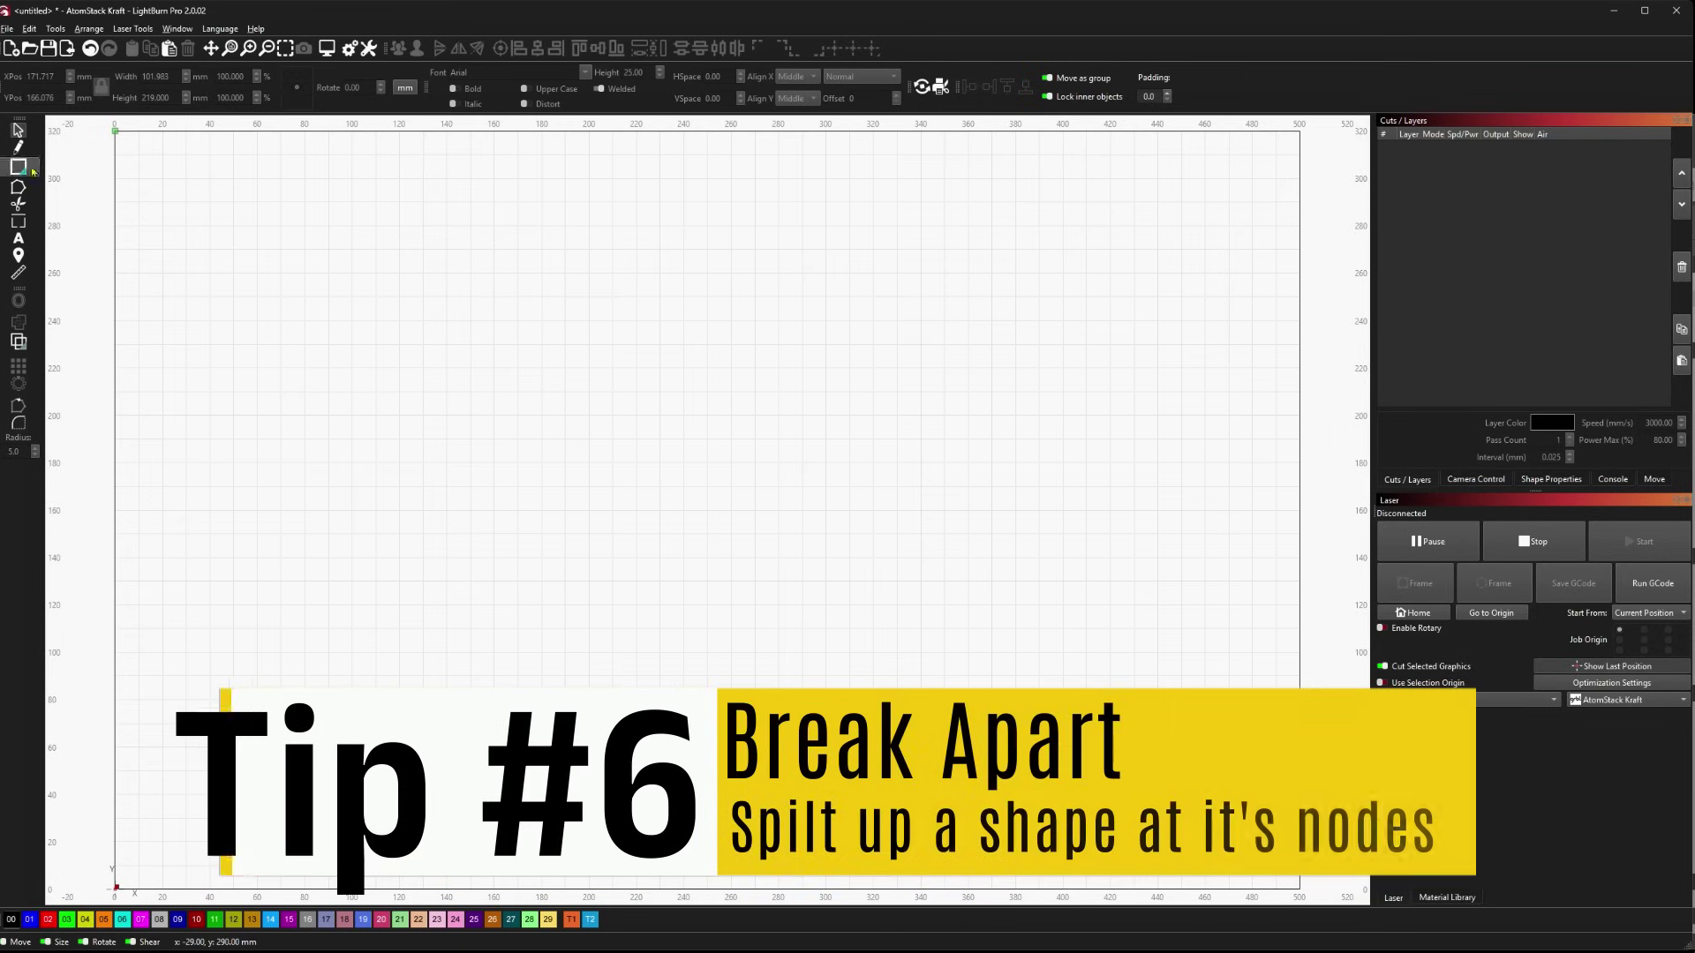
- Draw a five-pointed star about 165 mm wide and 157 mm high and move it to about X 213, Y 199 mm
click(18, 167)
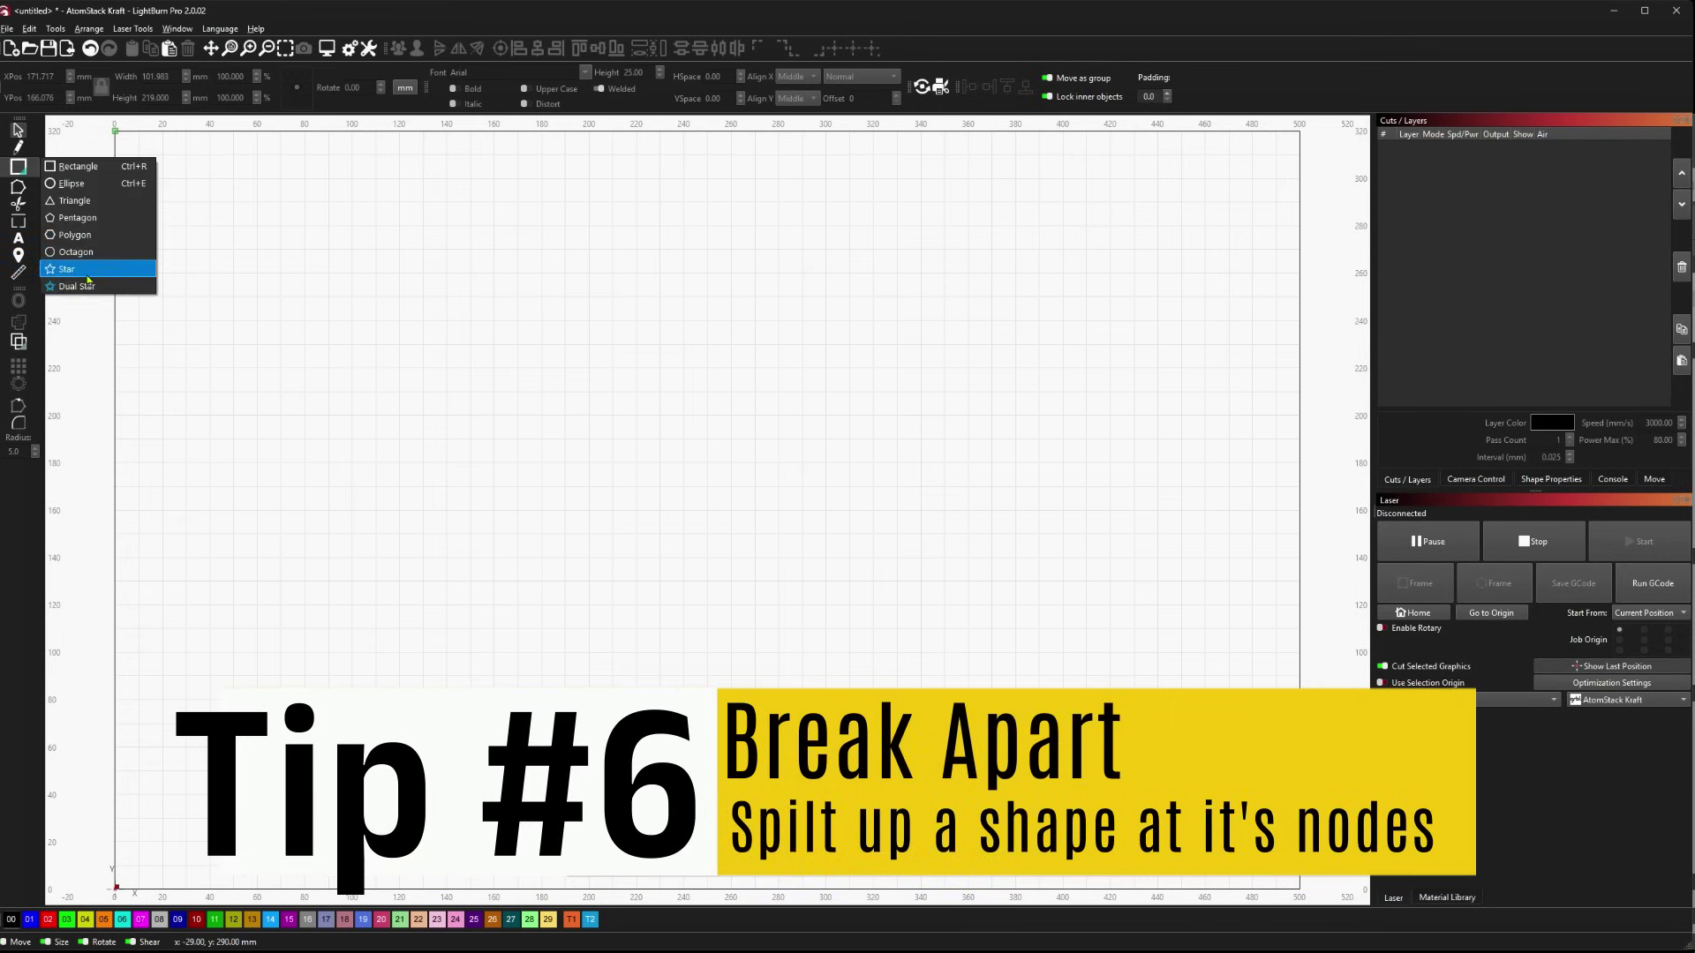
click(83, 271)
drag(535, 279, 625, 362)
drag(656, 470, 836, 696)
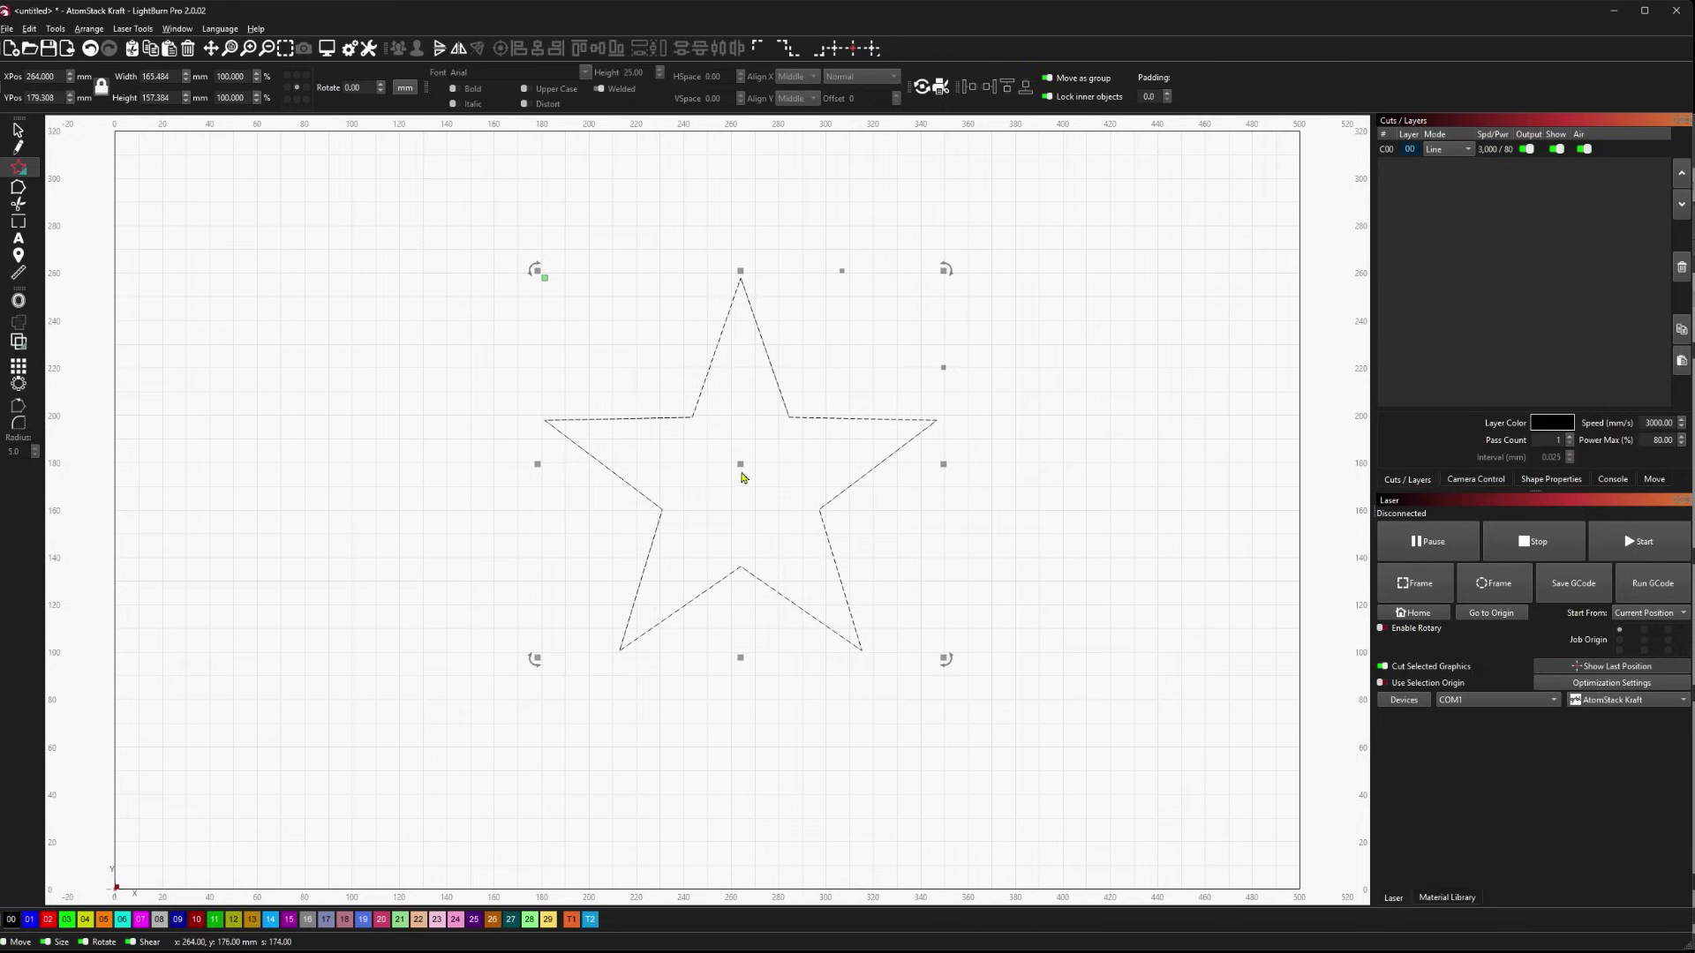
drag(742, 477, 624, 517)
drag(622, 425, 619, 427)
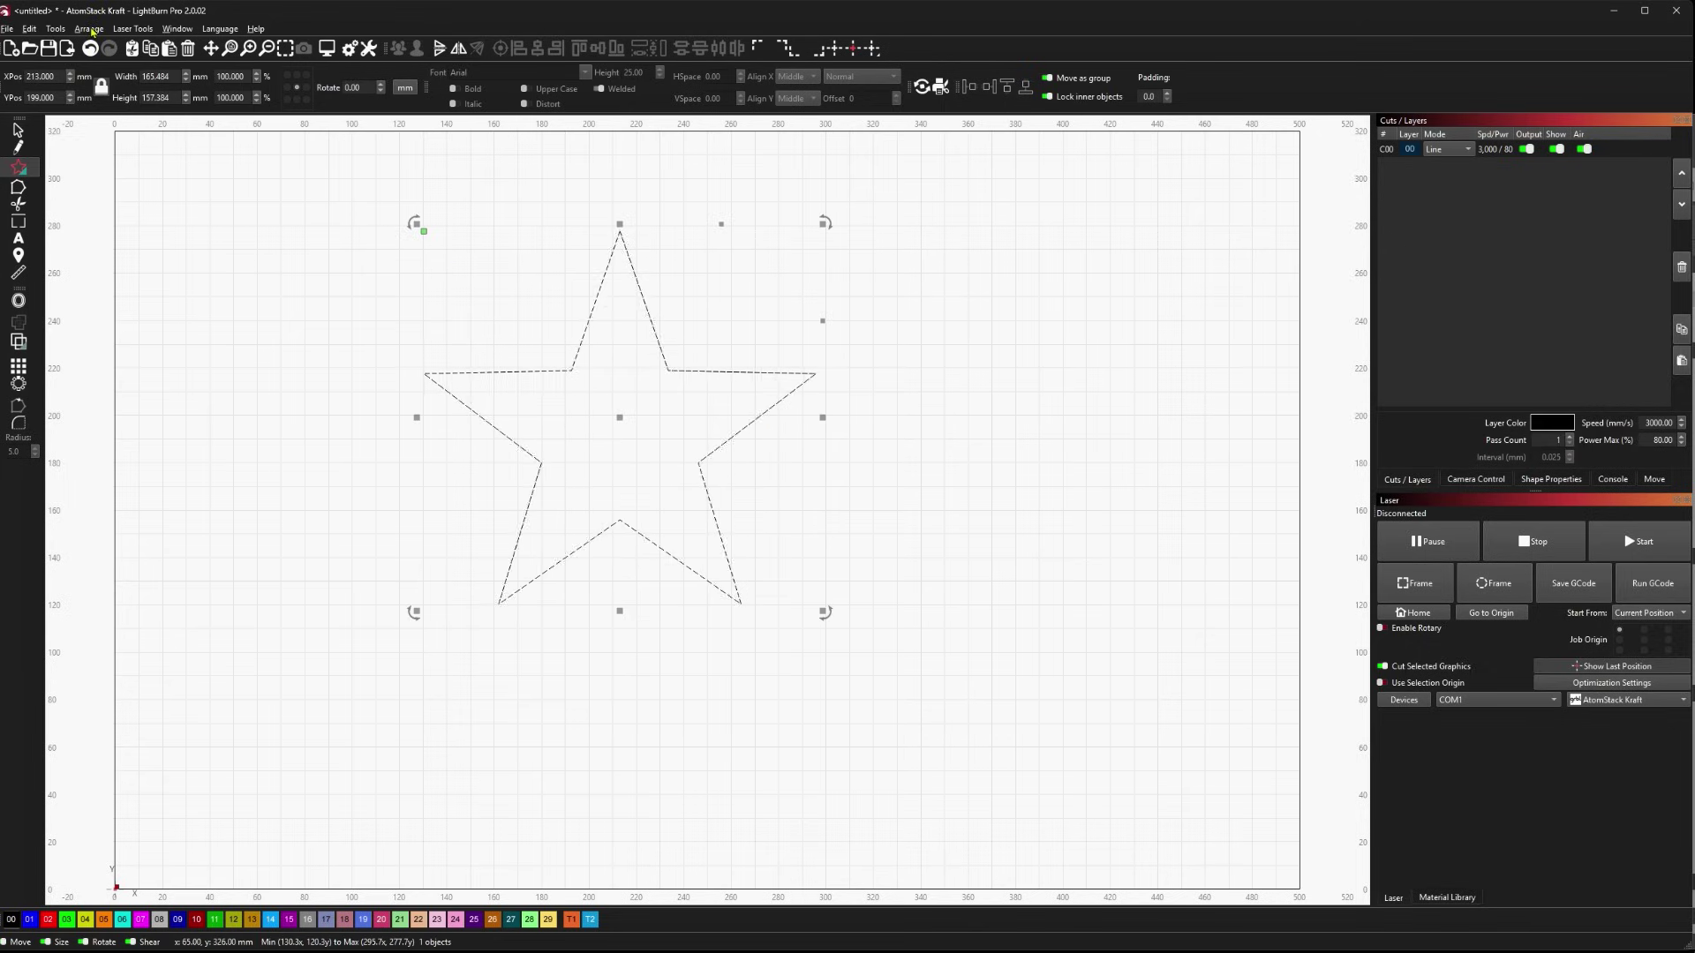
- Split the star into separate line segments at its nodes with Break Apart
click(92, 30)
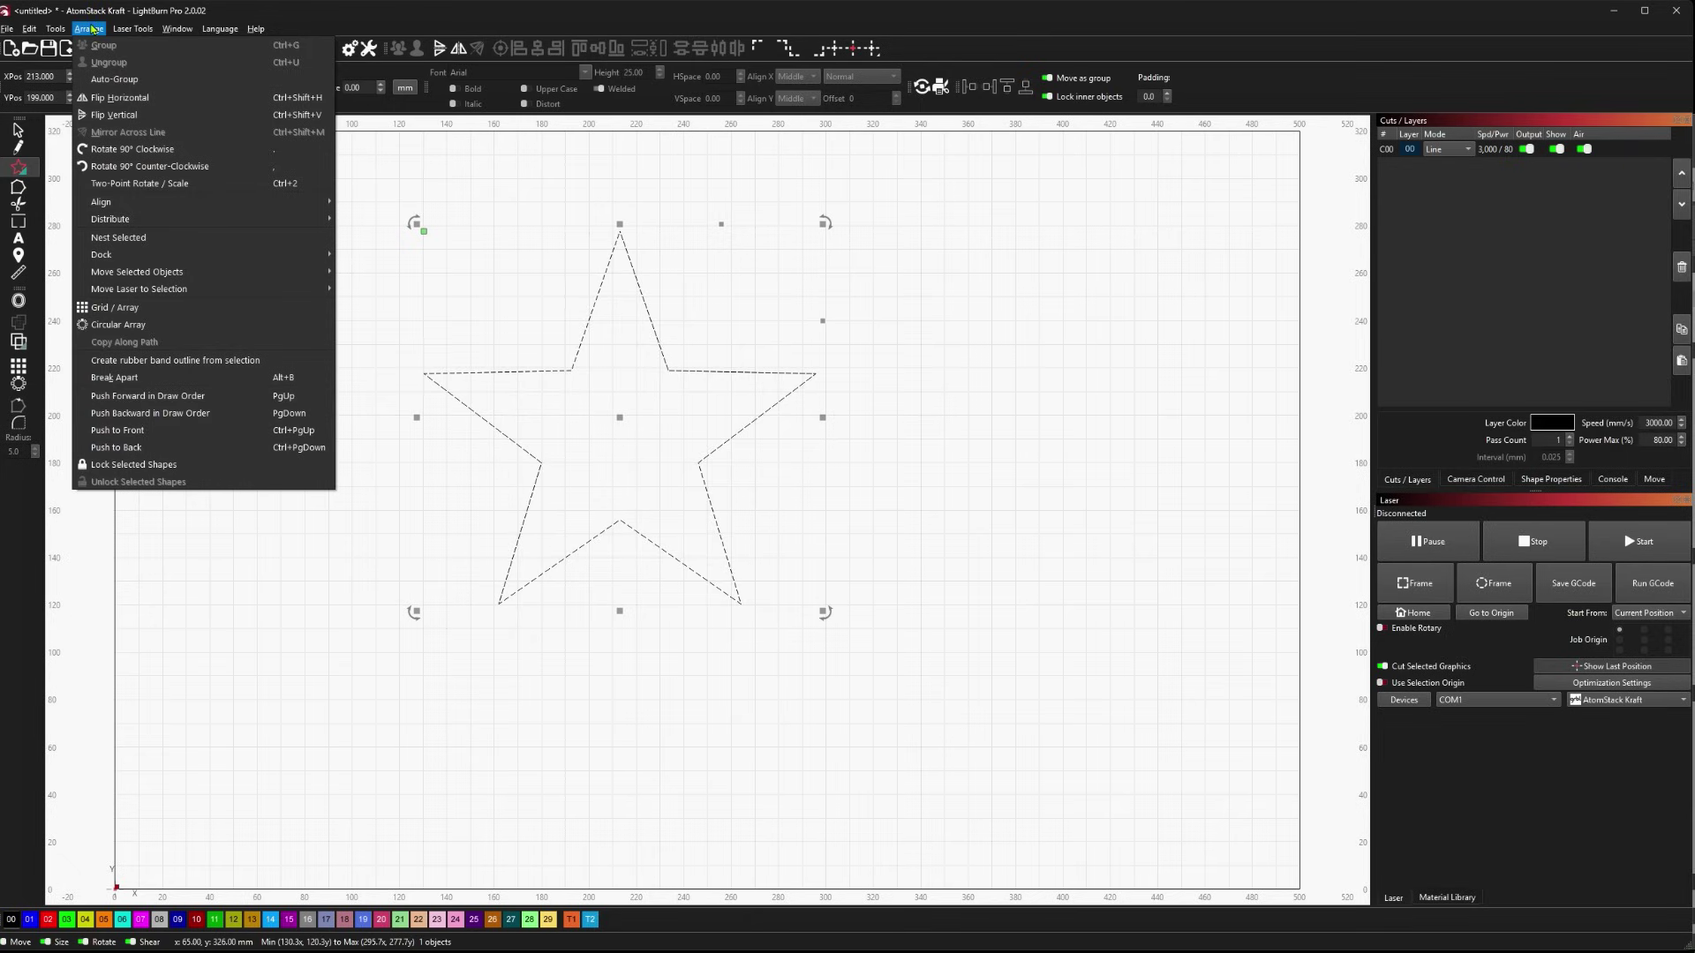
click(254, 378)
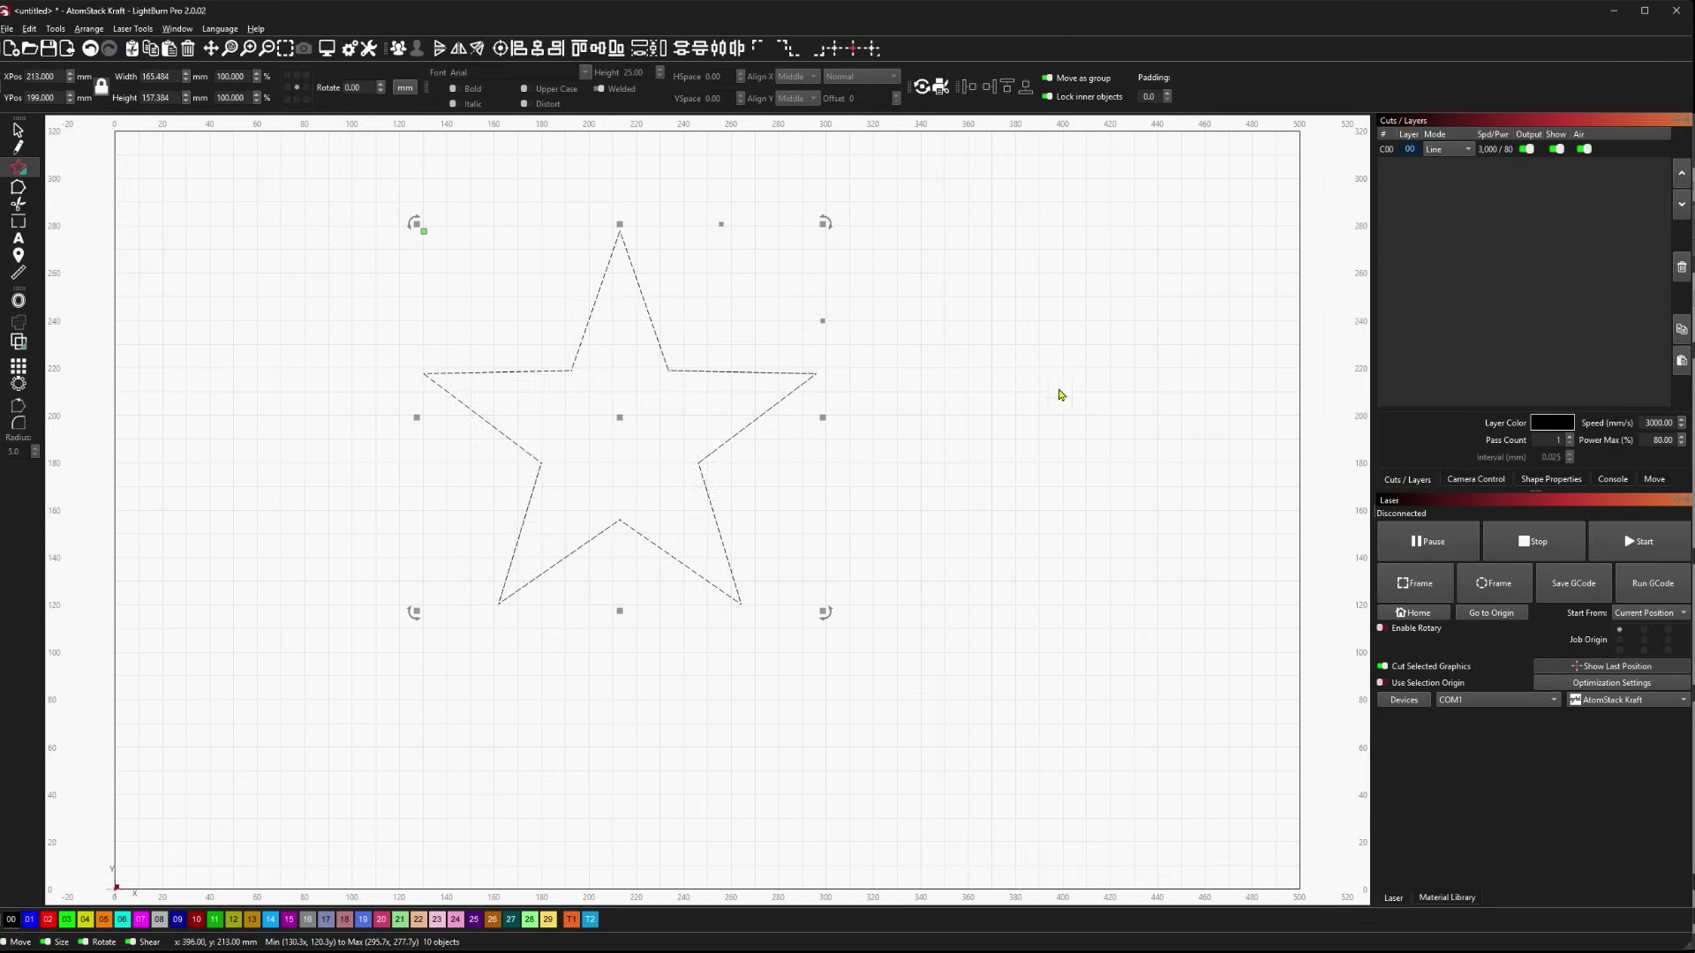
- Move the right edge of the star's top point and the upper edge of its left arm away from the outline
click(647, 307)
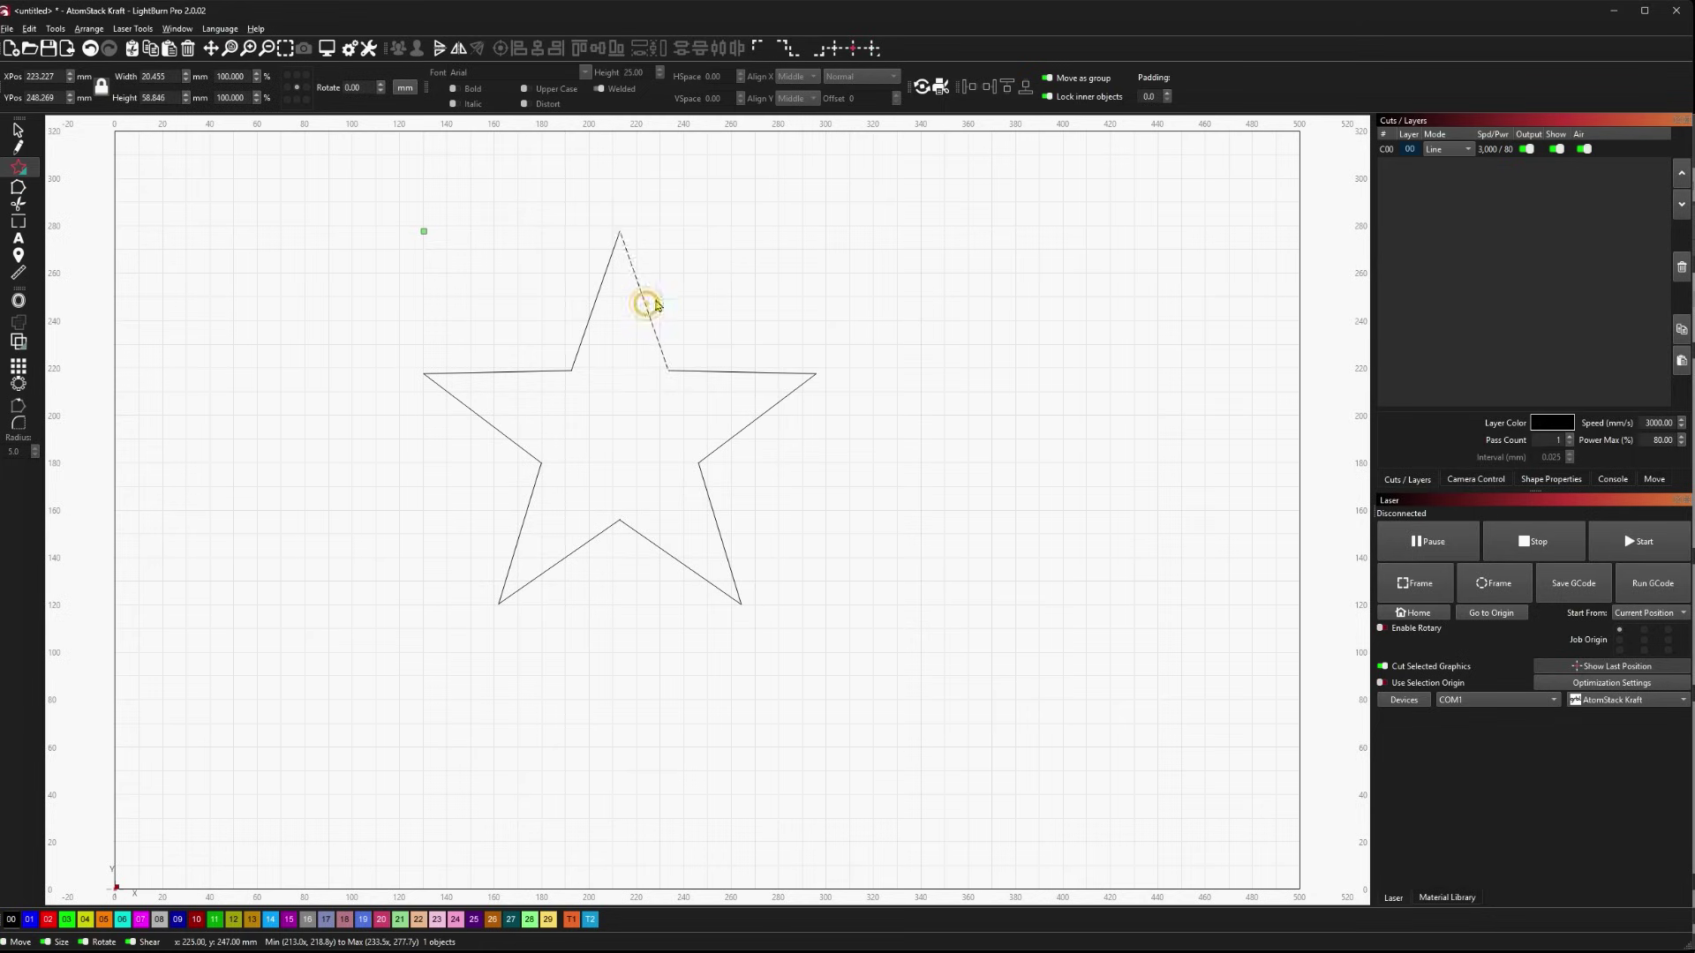
drag(655, 304, 762, 272)
click(522, 372)
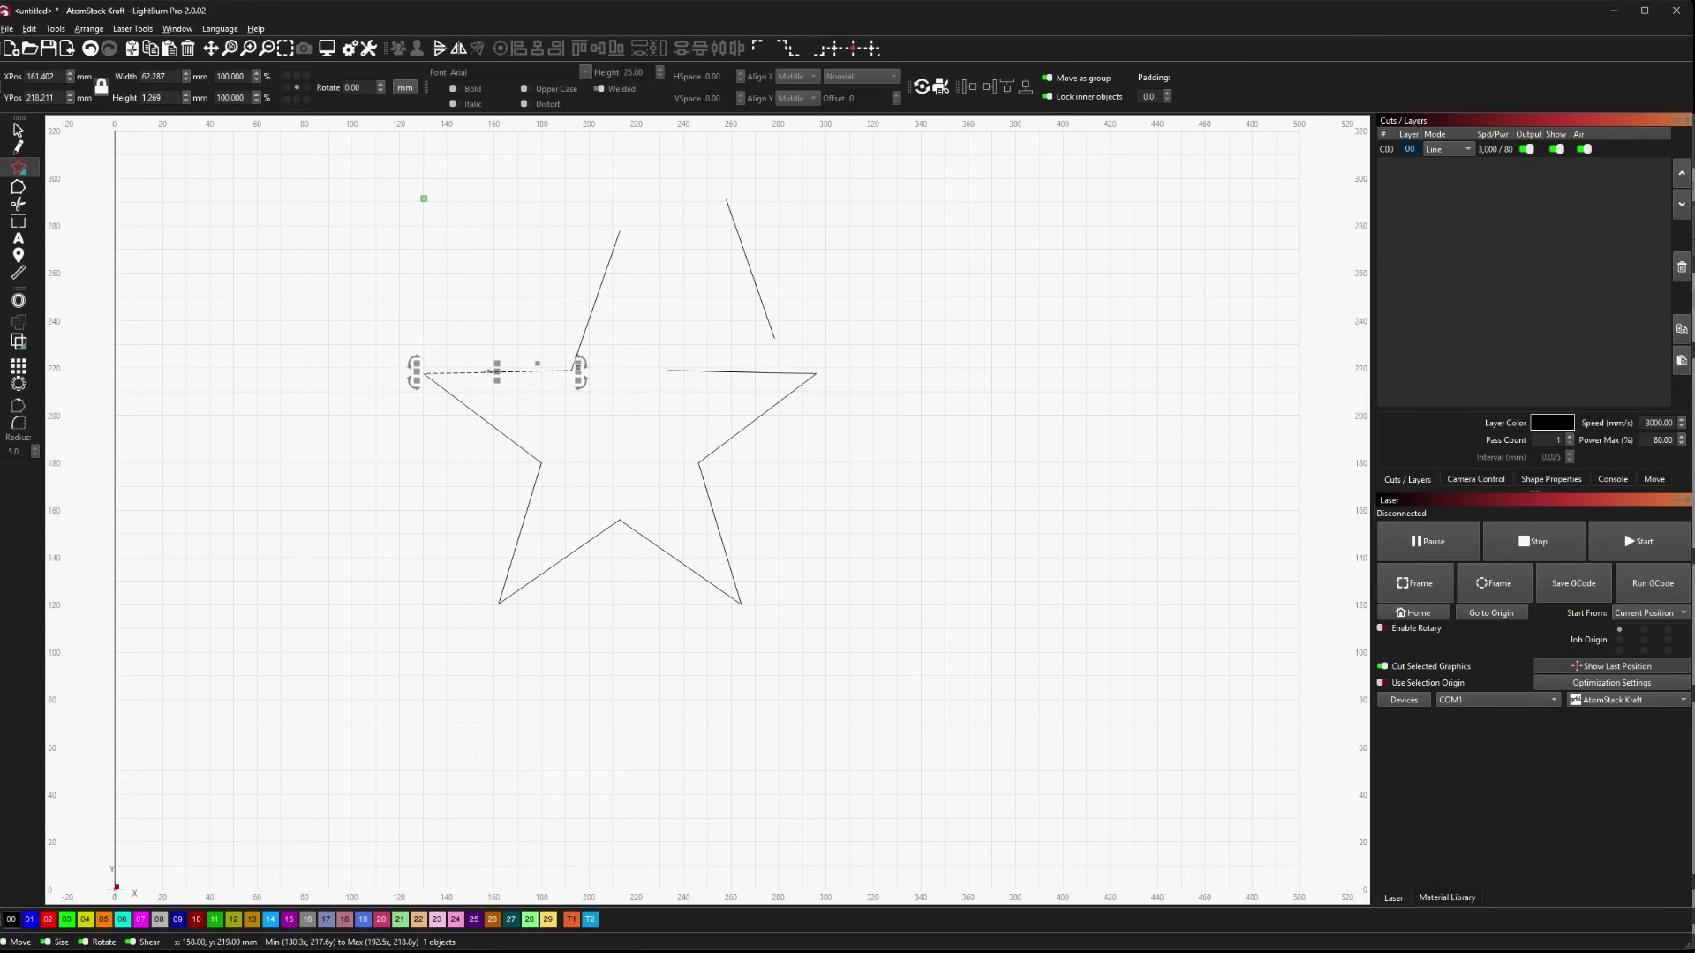
drag(496, 371, 465, 304)
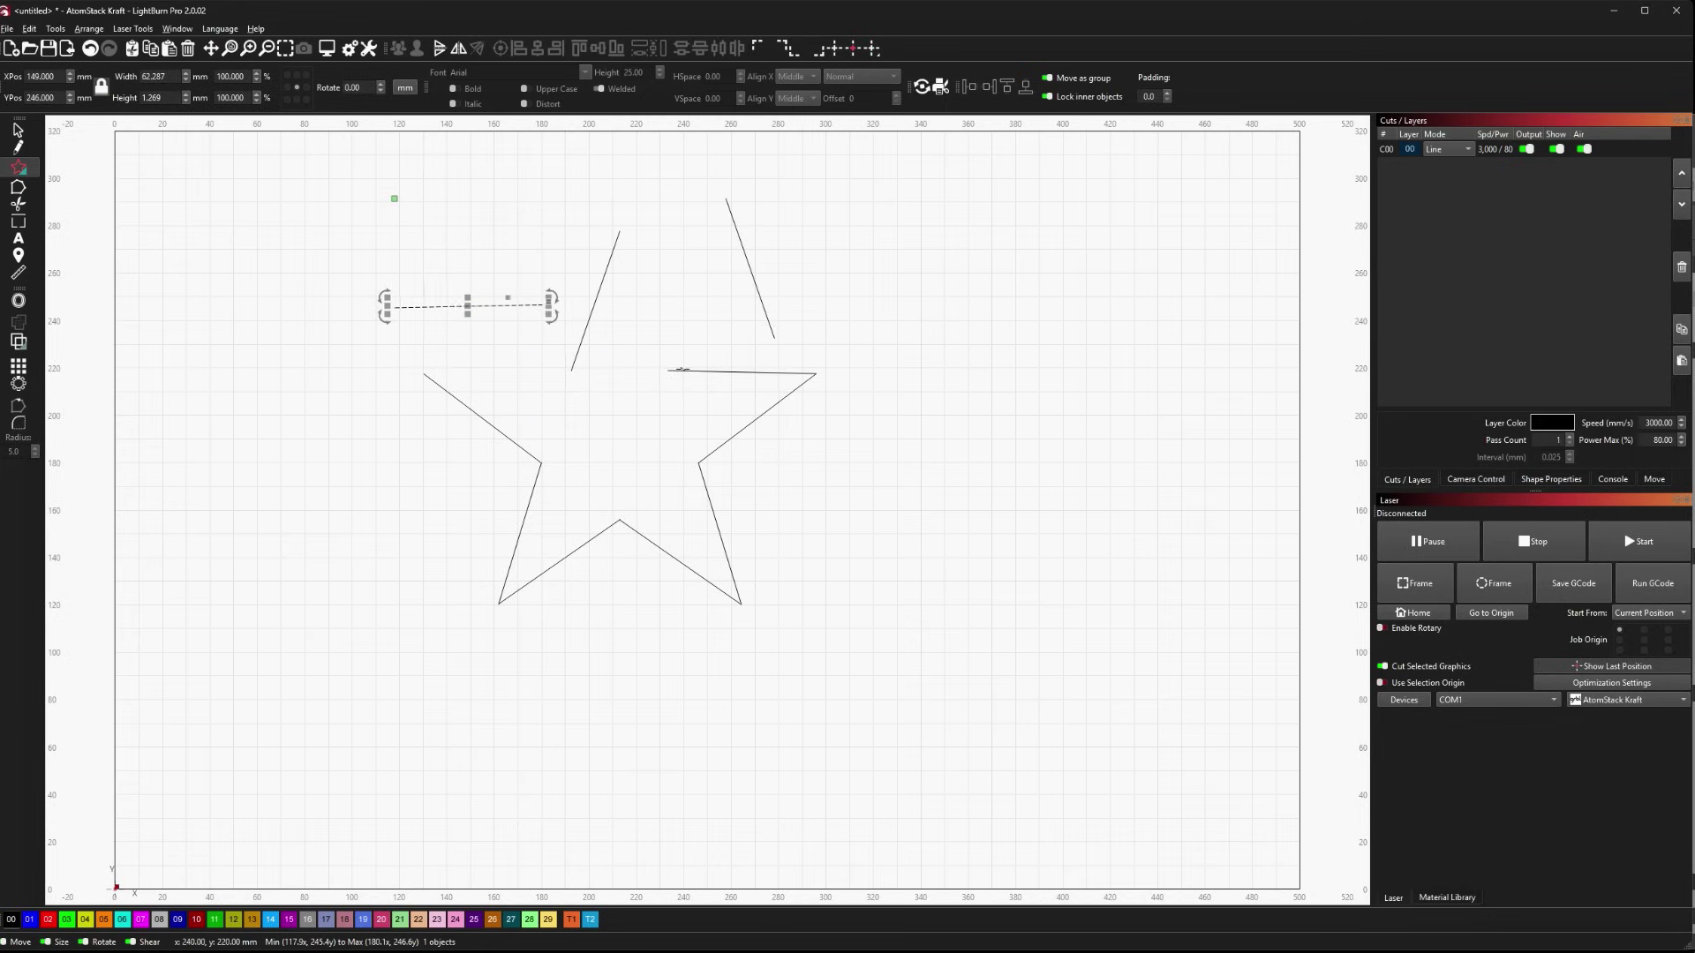
- Undo the moves of the two detached star segments
key(ctrl+z)
key(ctrl+z)
key(ctrl+z)
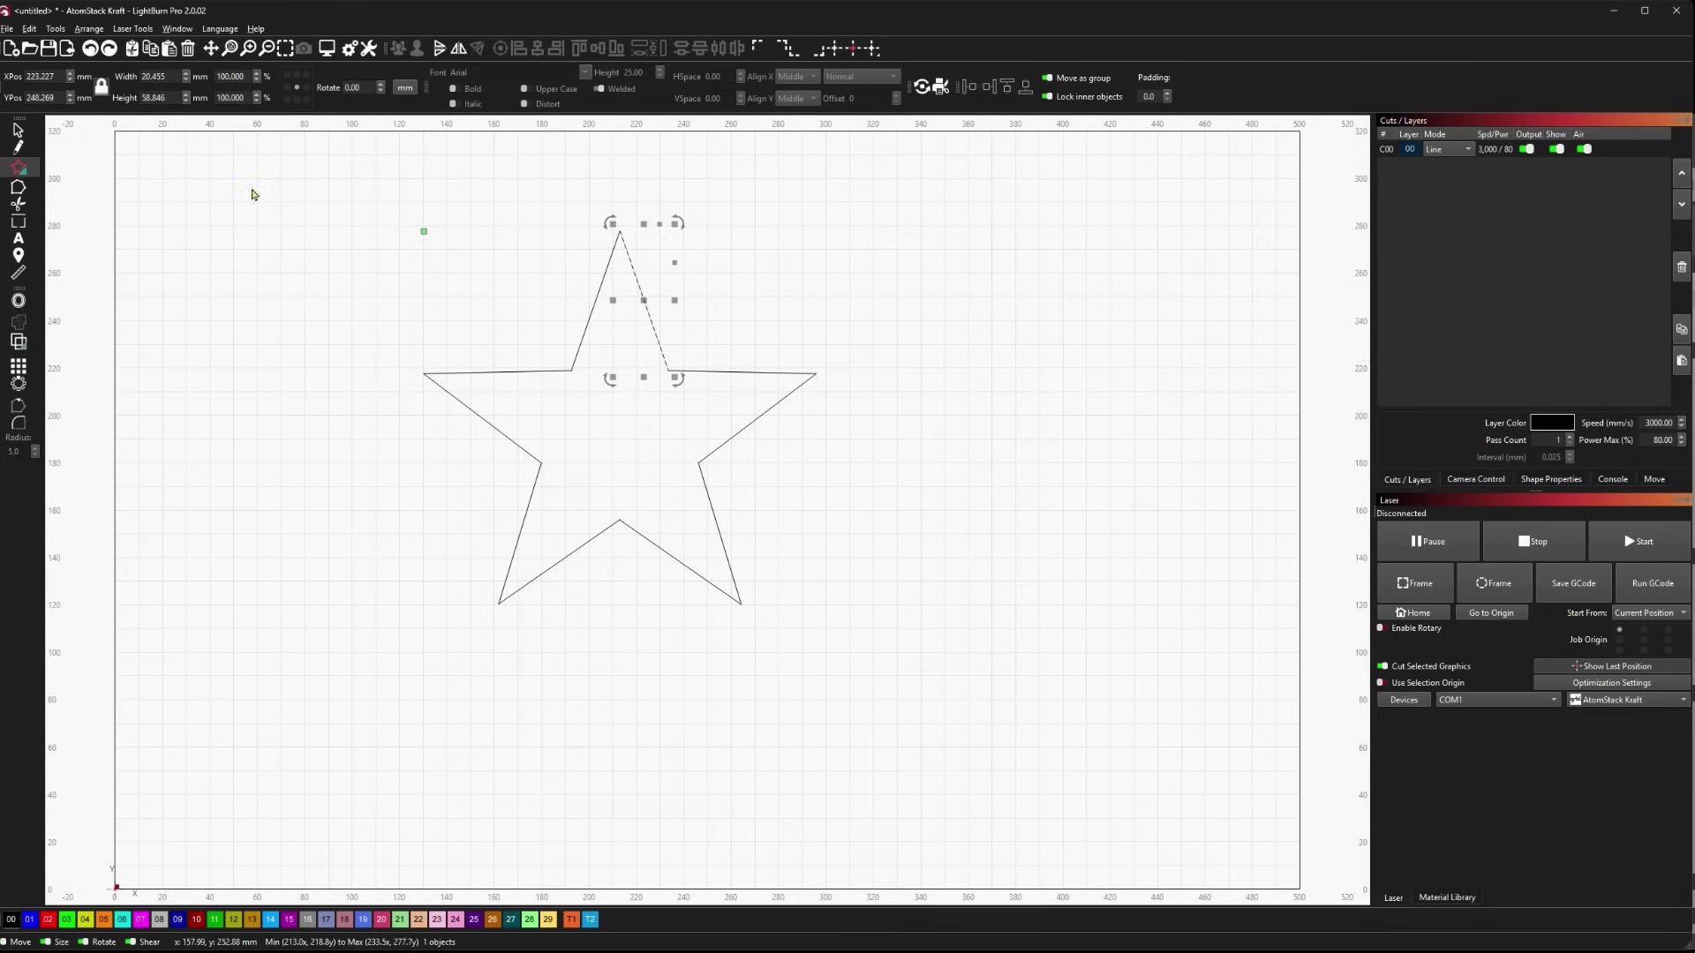
key(ctrl+grave)
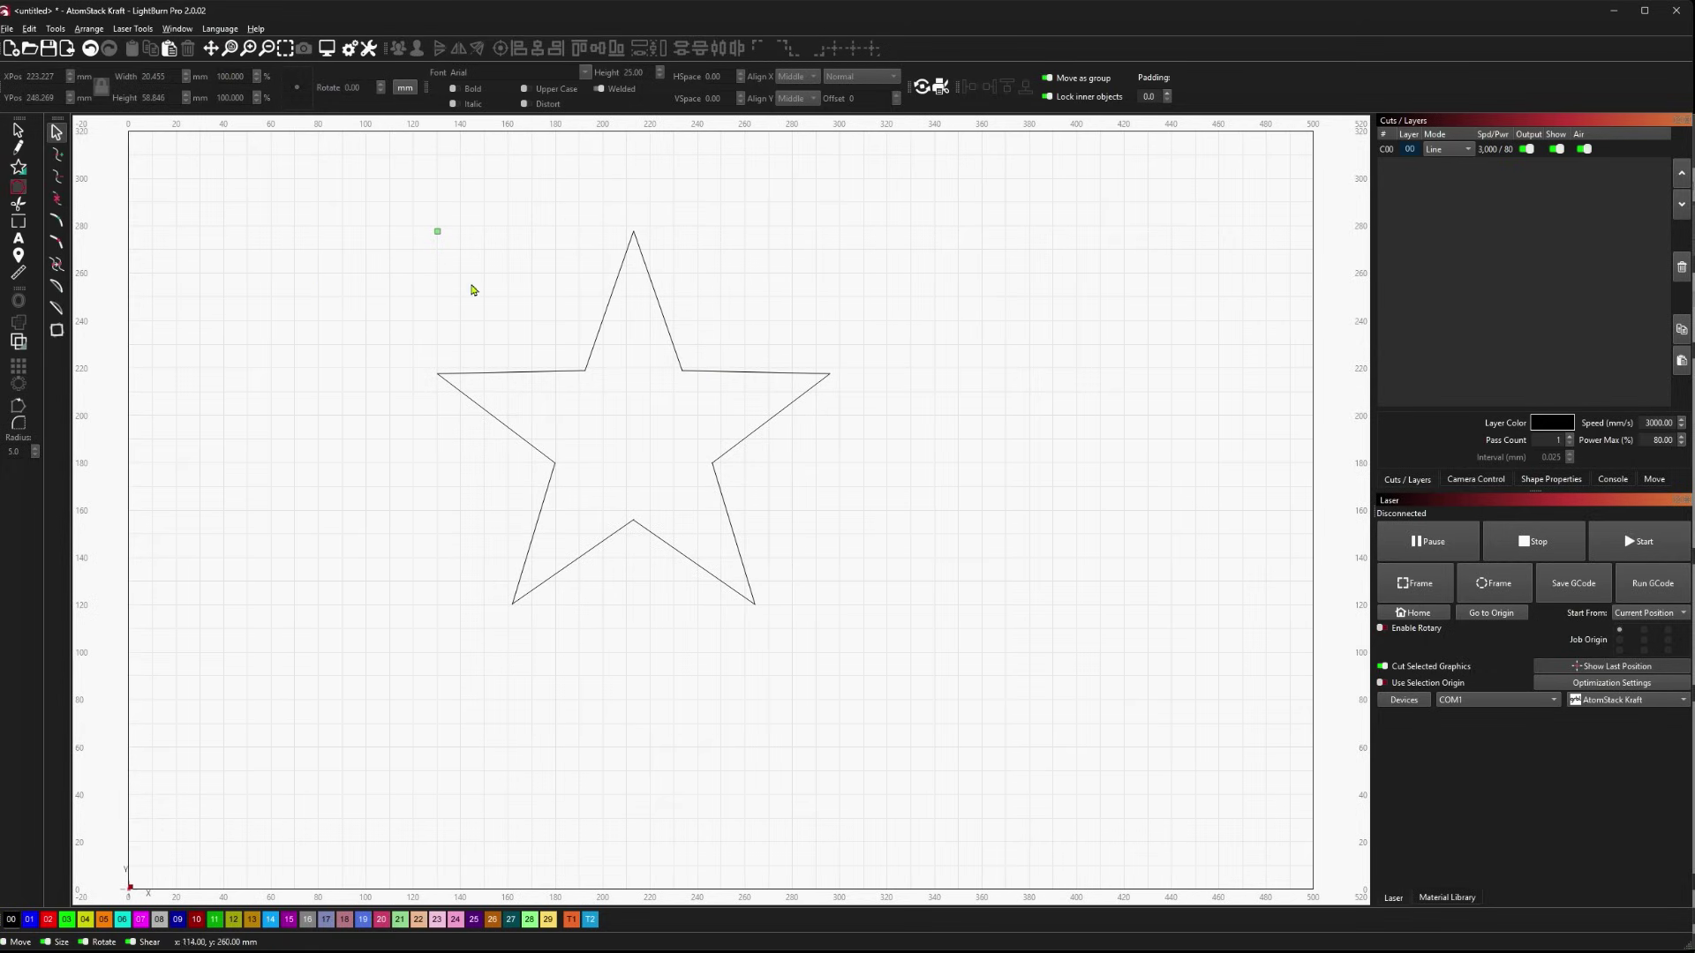
click(606, 312)
key(ctrl+grave)
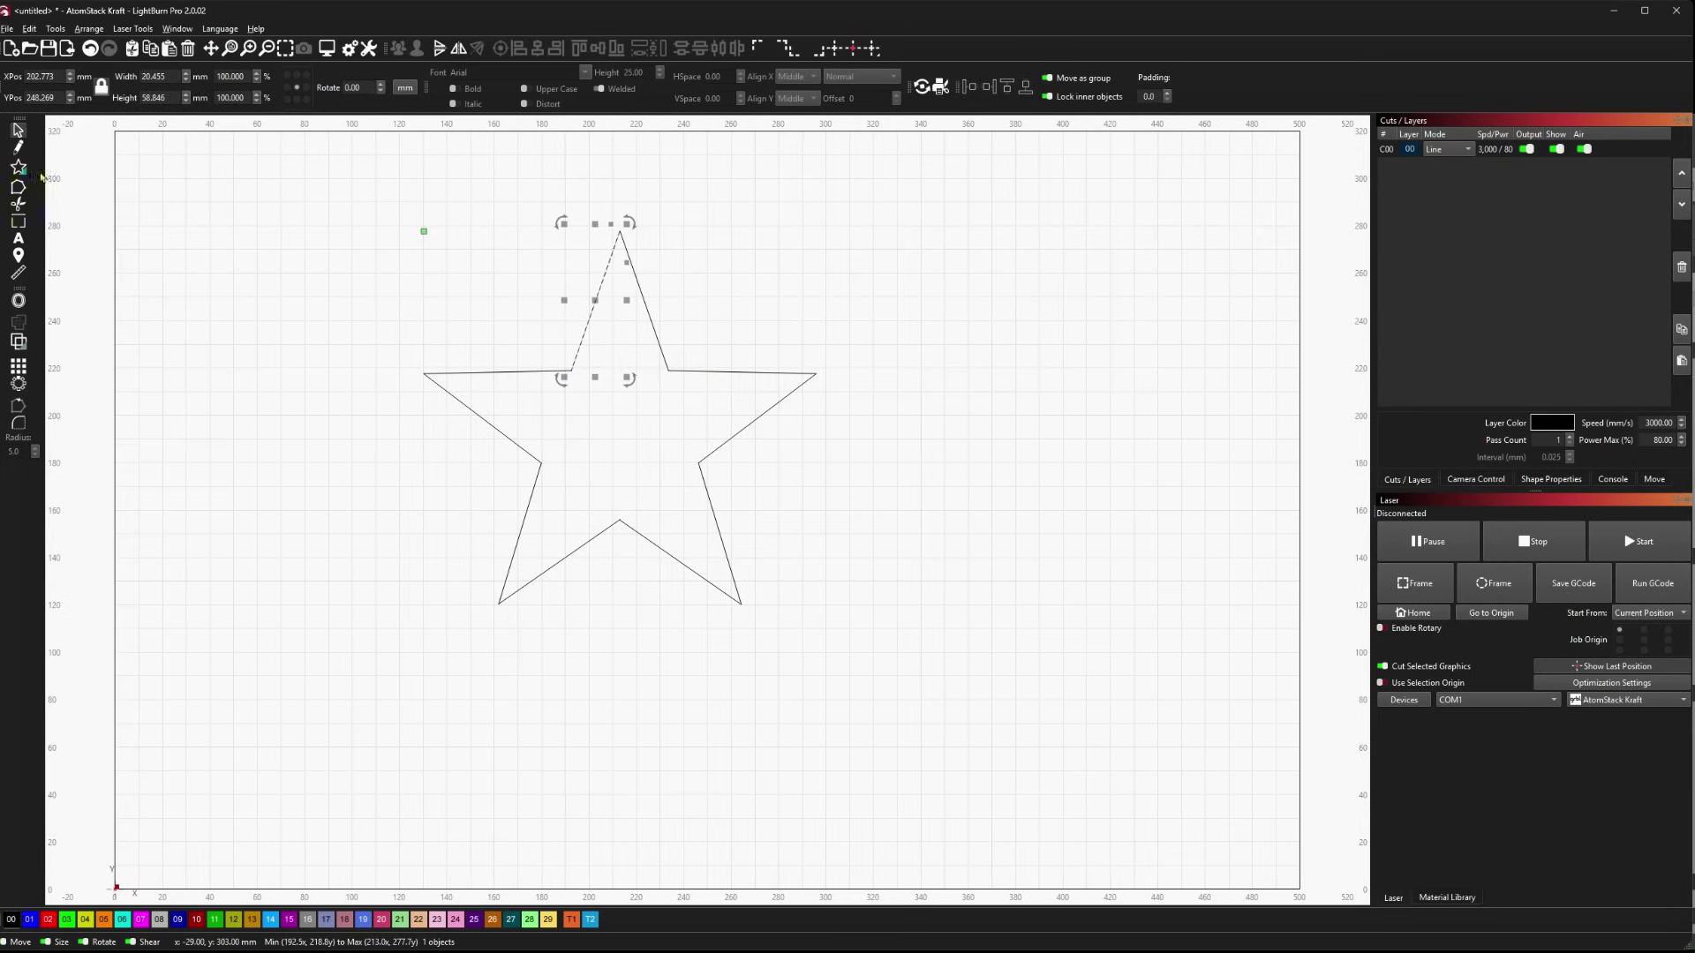
- Select the star's edges one at a time around the outline to check that each is a separate segment
click(651, 316)
click(518, 375)
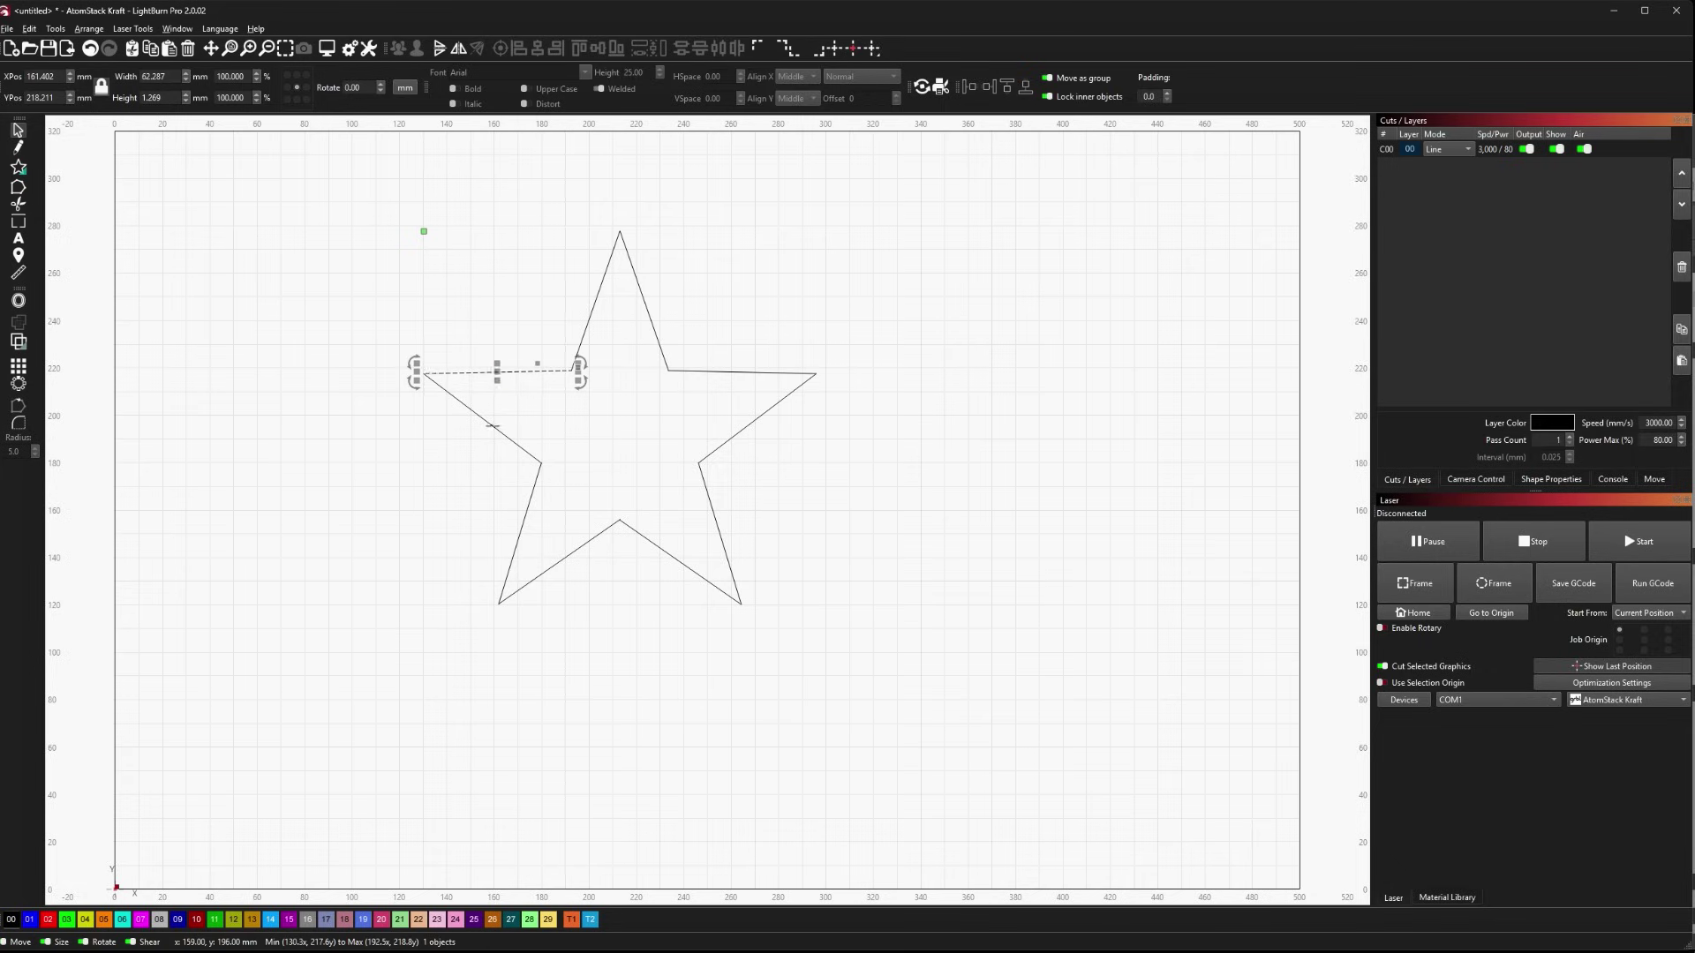
click(492, 427)
click(525, 516)
click(567, 555)
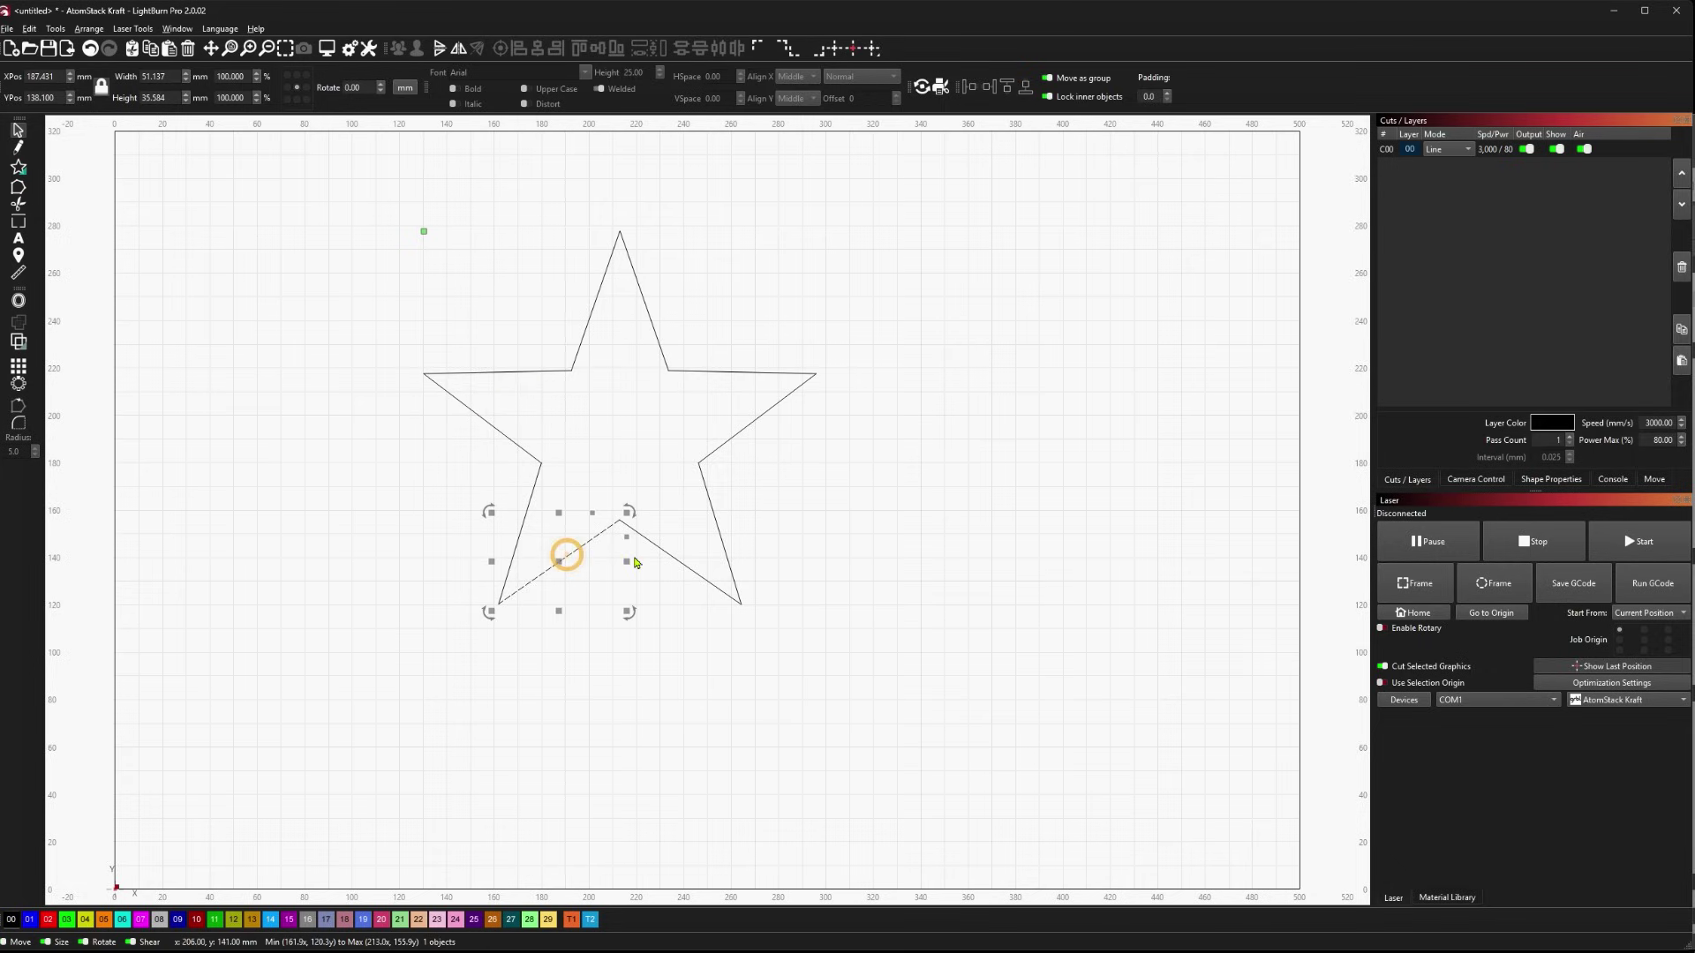
click(671, 554)
click(707, 504)
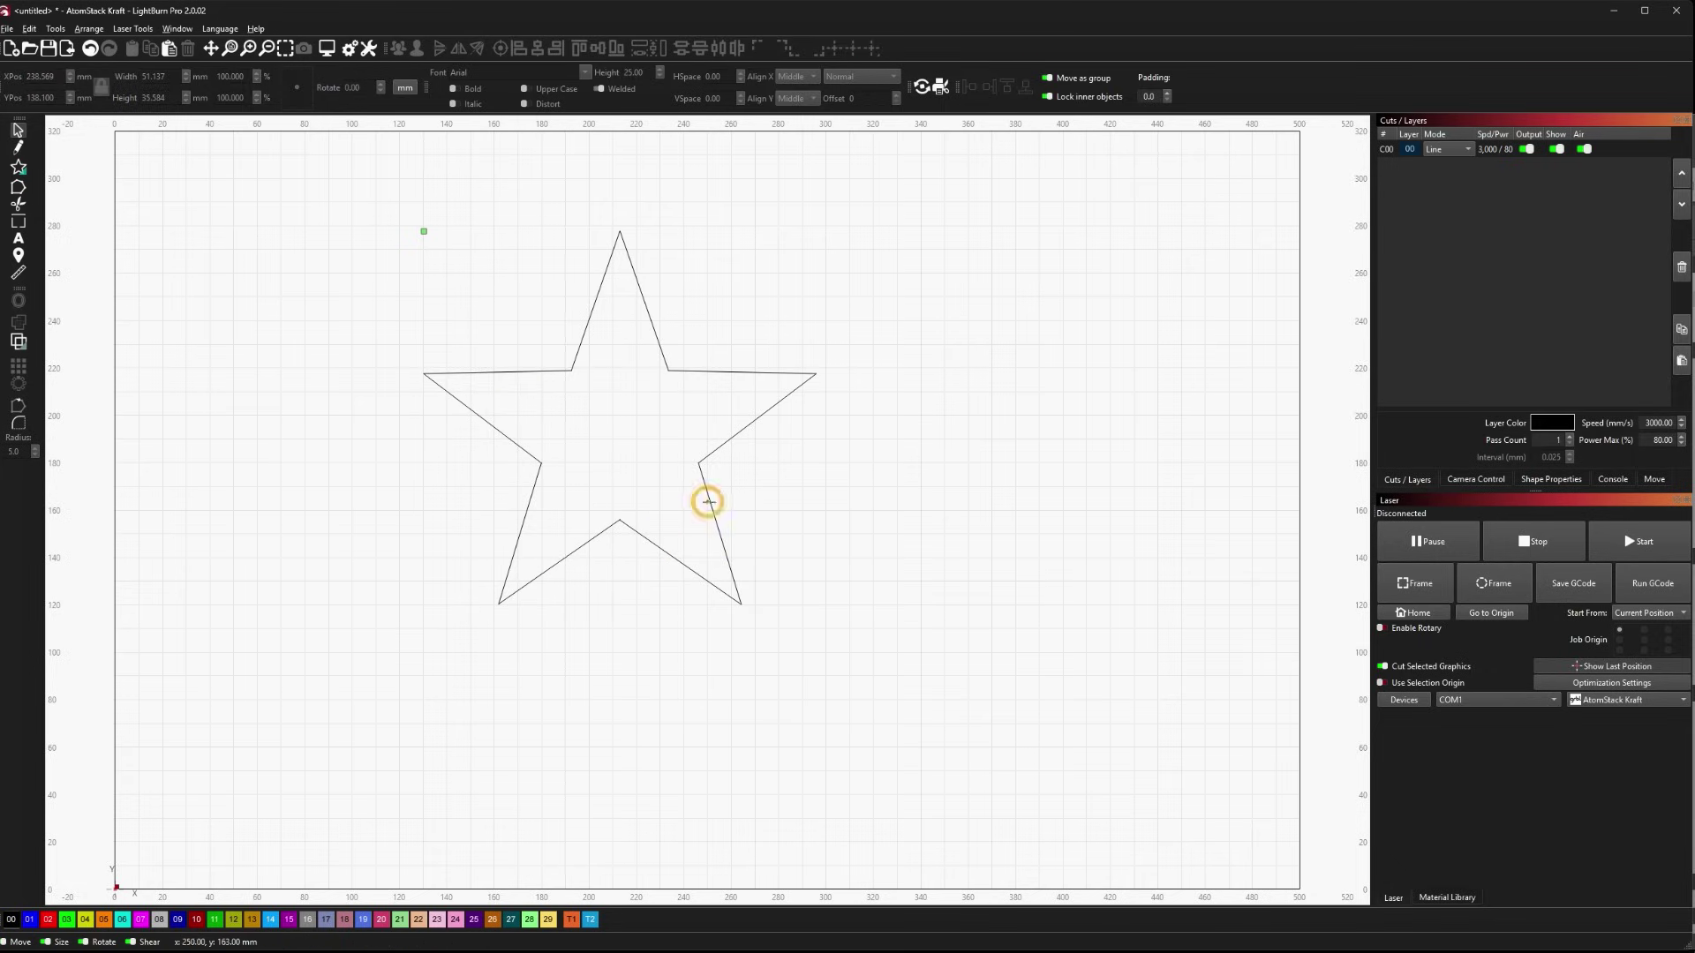
click(637, 279)
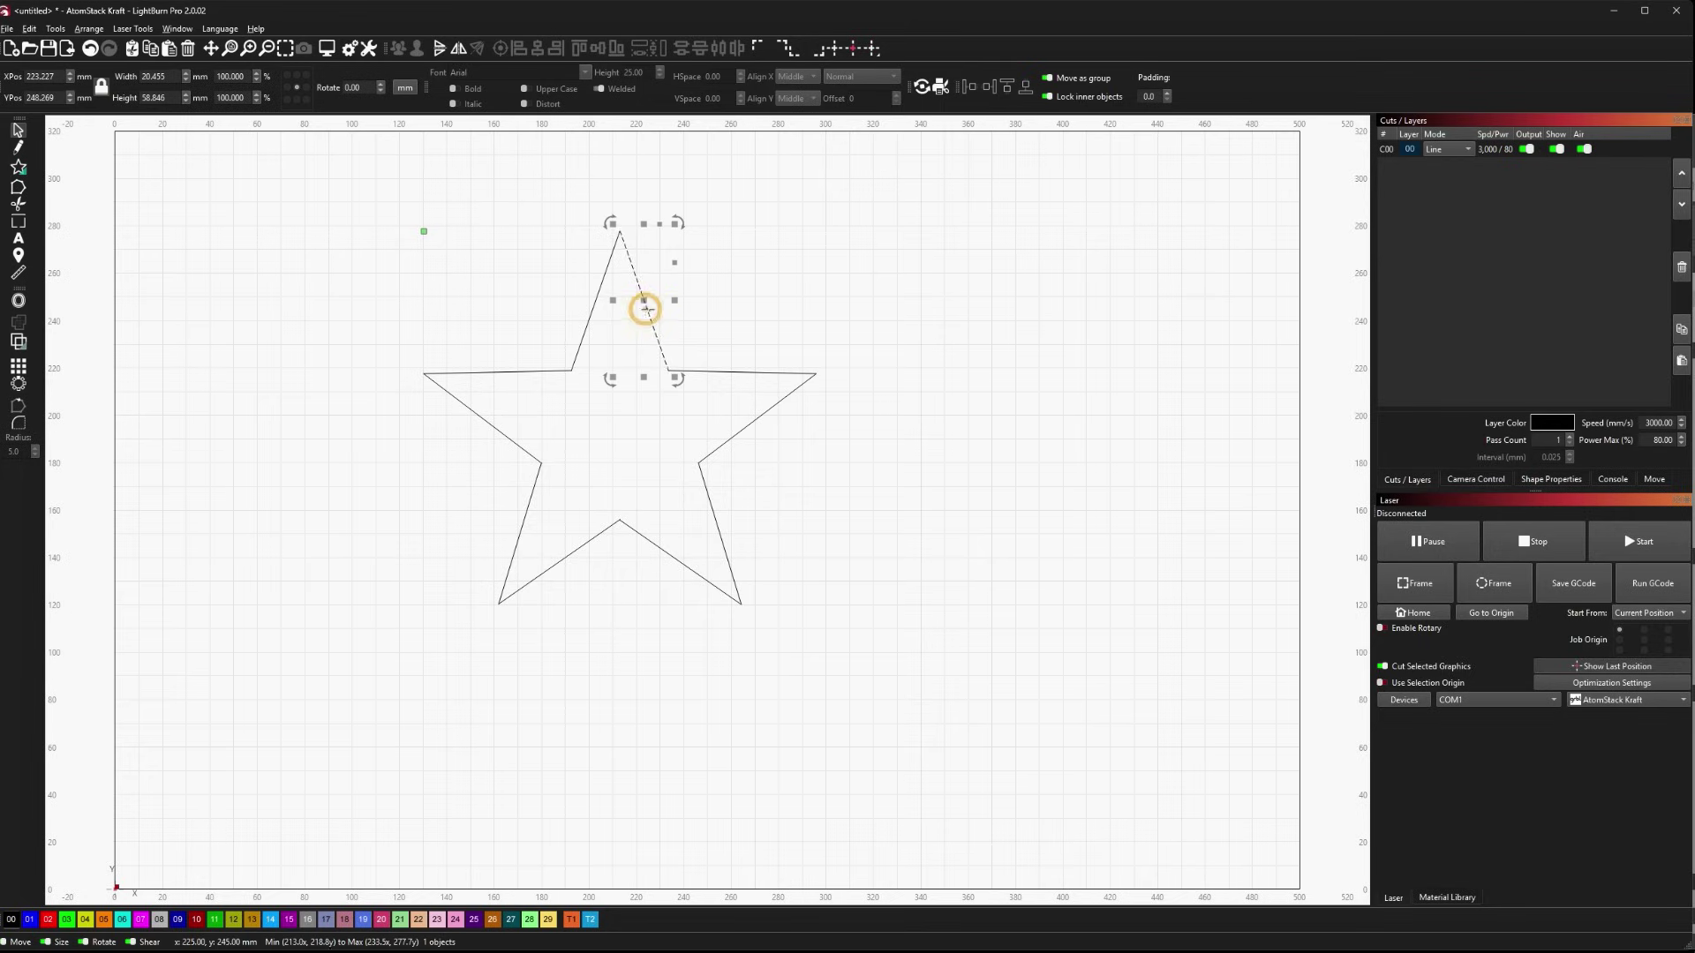
- Move the right edge of the star's top point away from the outline and join the nine remaining segments
drag(645, 305, 970, 273)
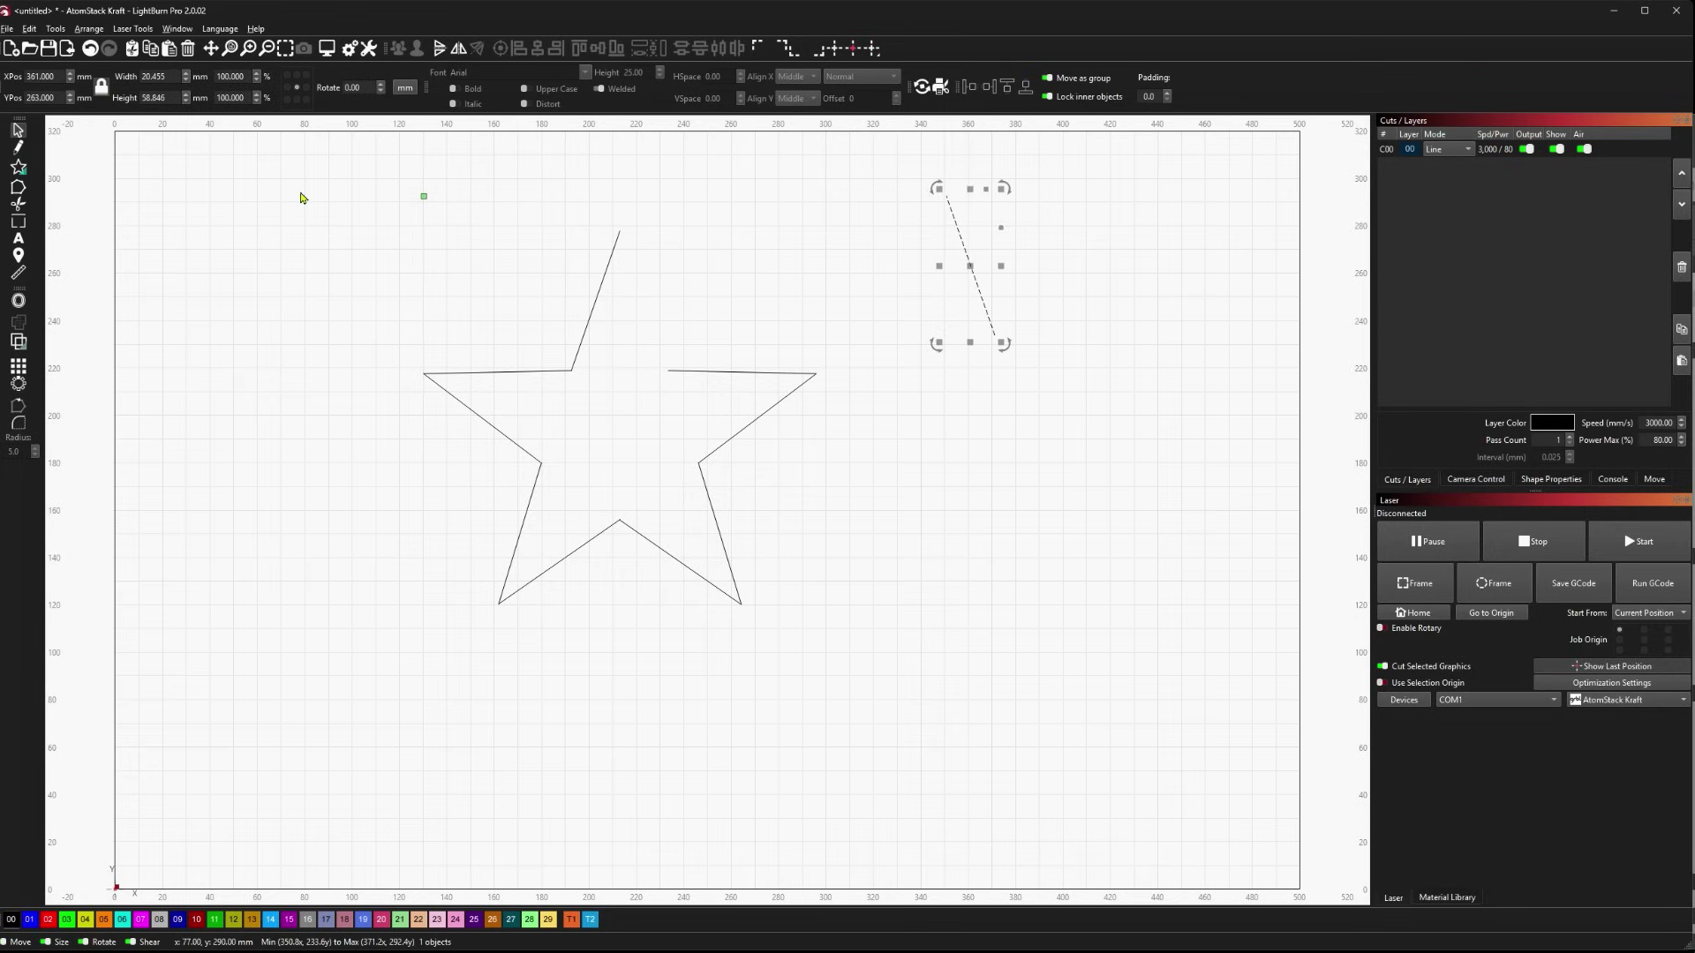
drag(310, 184, 874, 655)
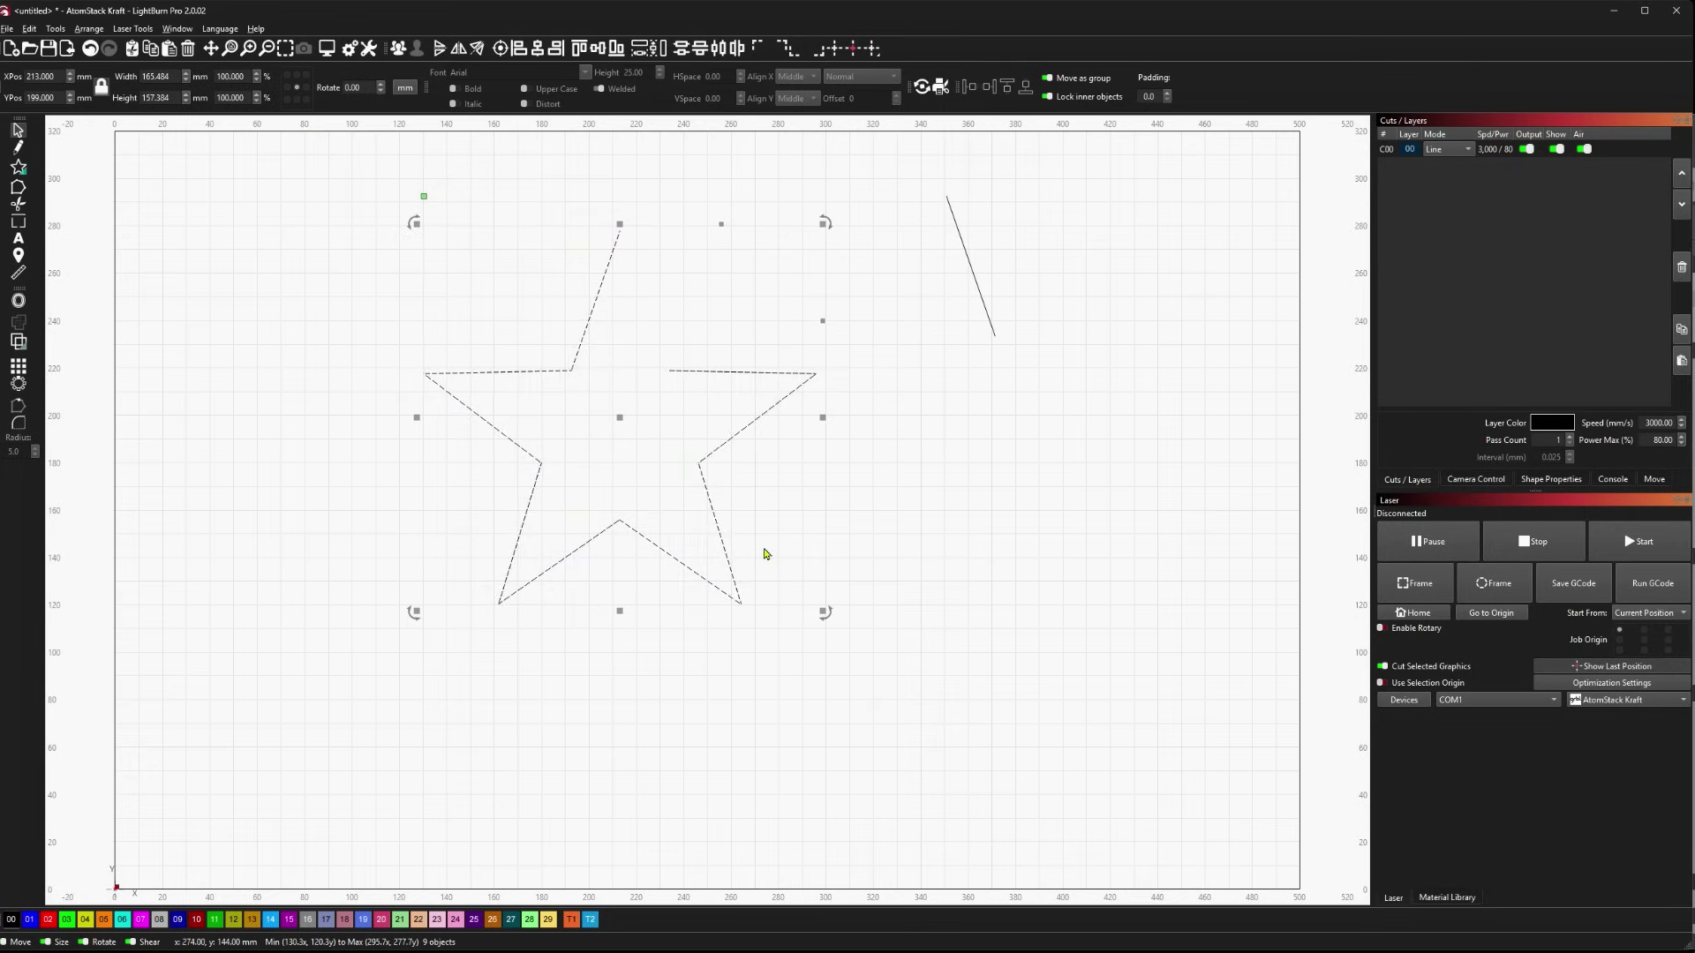
key(alt+j)
click(907, 424)
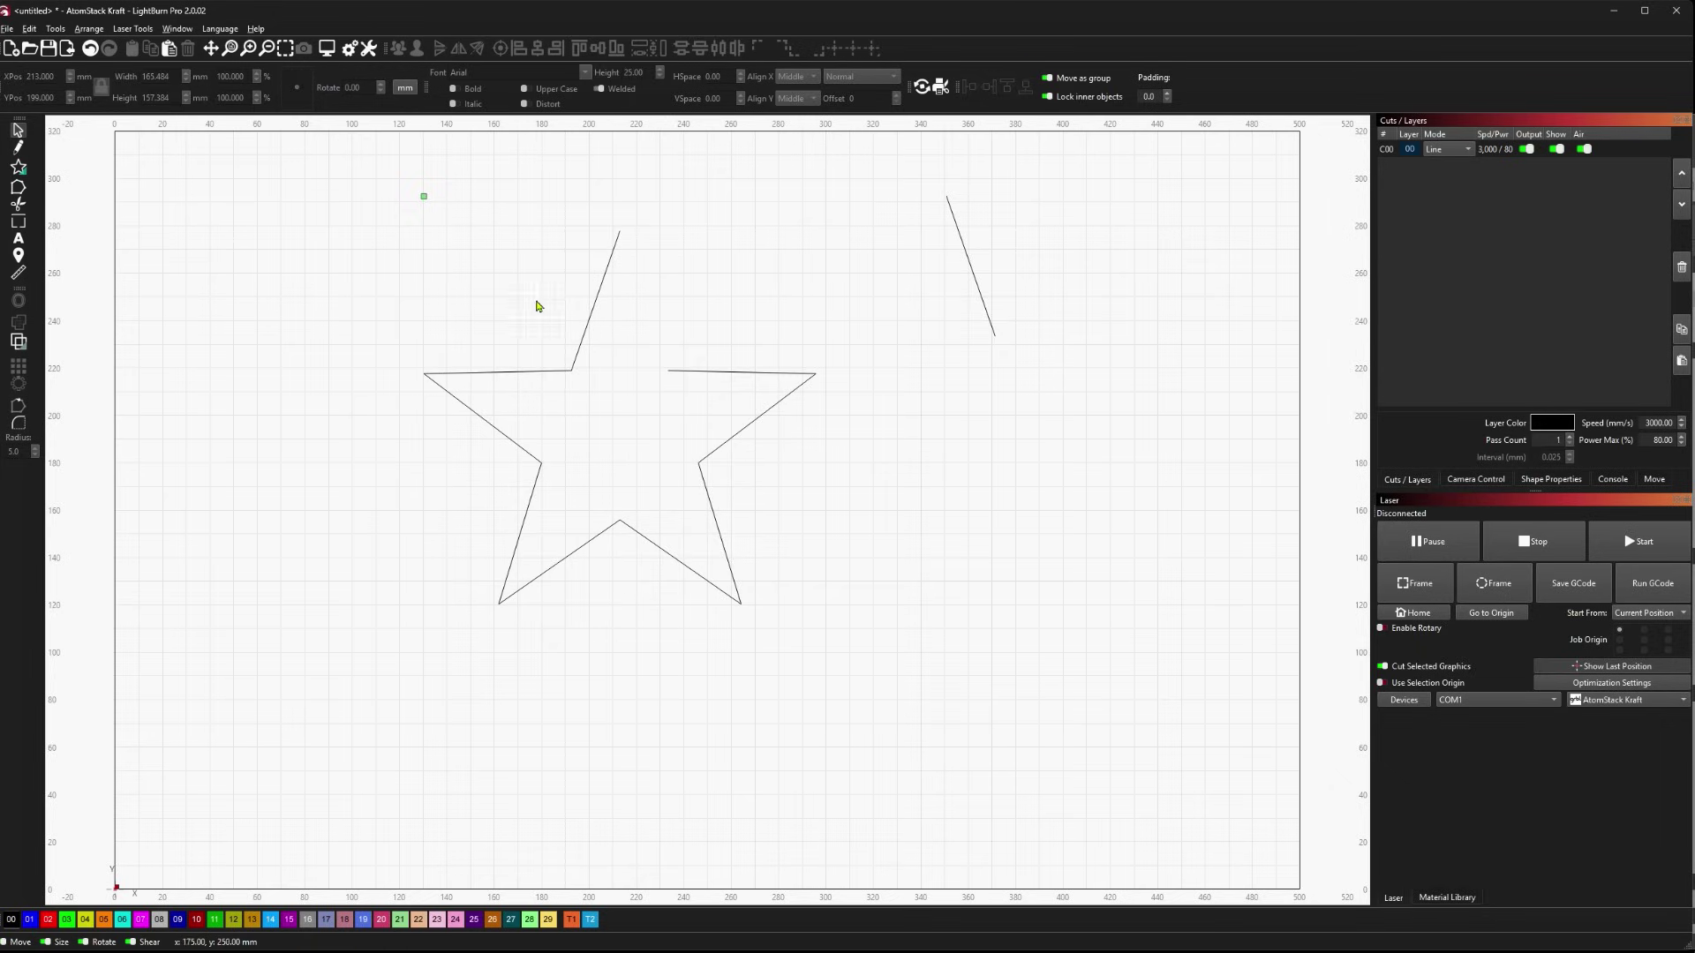
- Move the open star outline to X 192, Y 192 mm and place the detached edge back in its gap
click(587, 322)
mouse_move(621, 416)
mouse_down()
mouse_move(621, 541)
mouse_move(605, 436)
mouse_up()
click(974, 274)
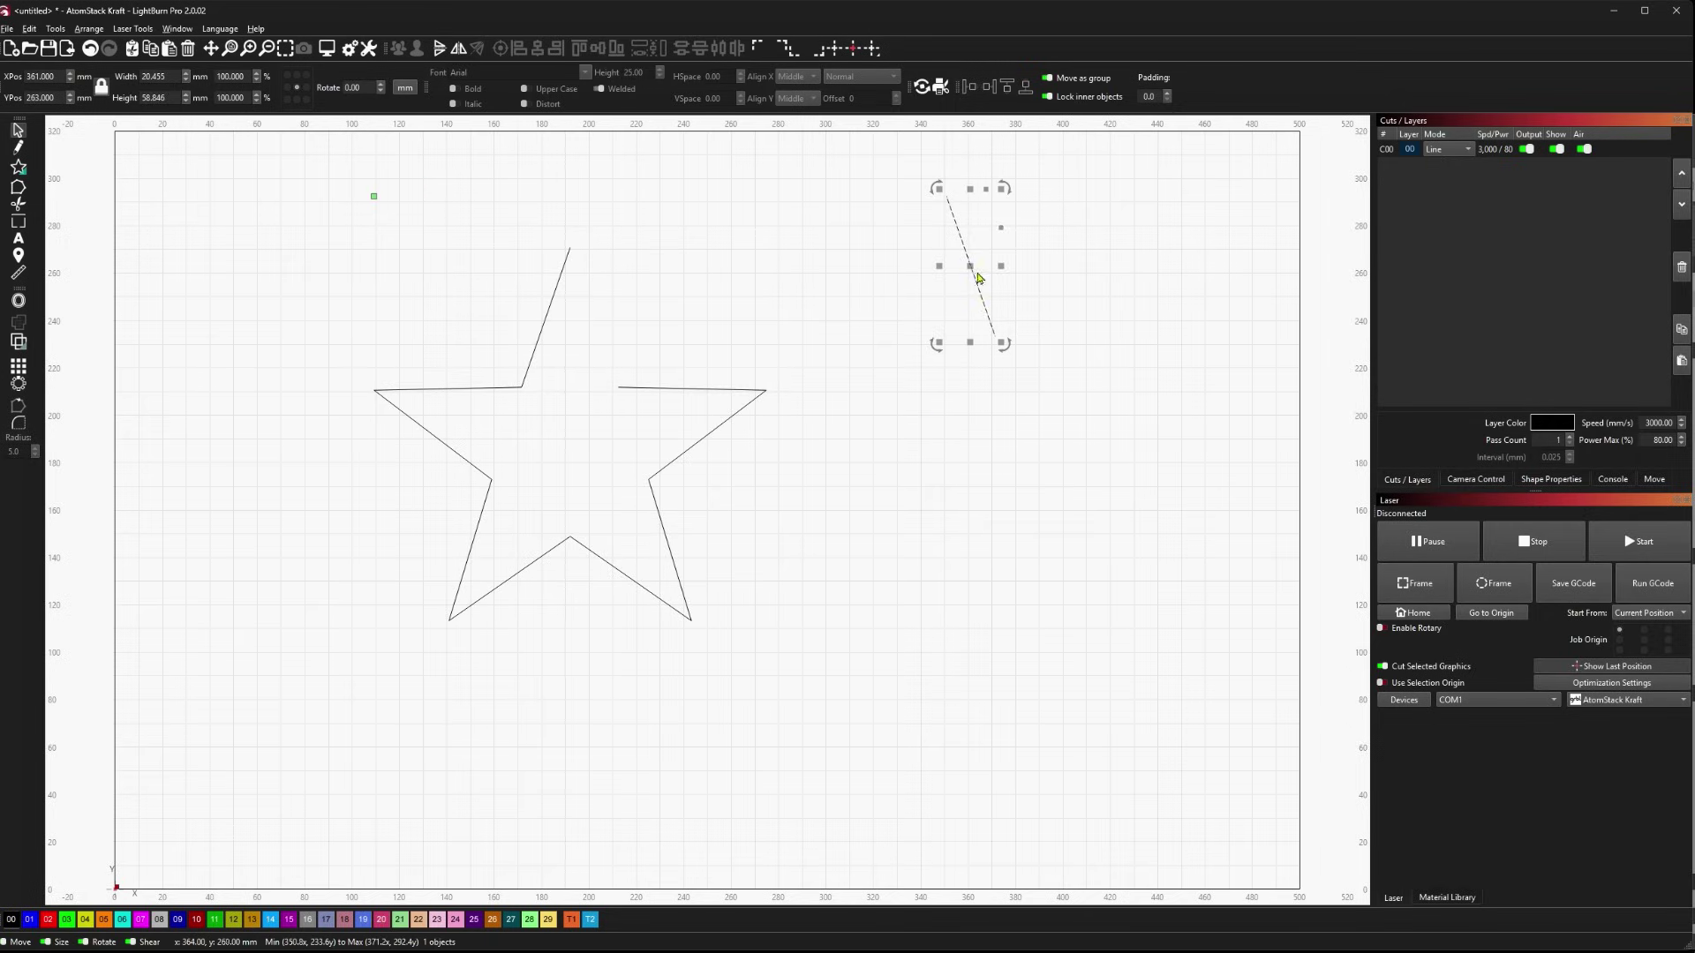
drag(972, 267, 960, 272)
drag(838, 279, 598, 327)
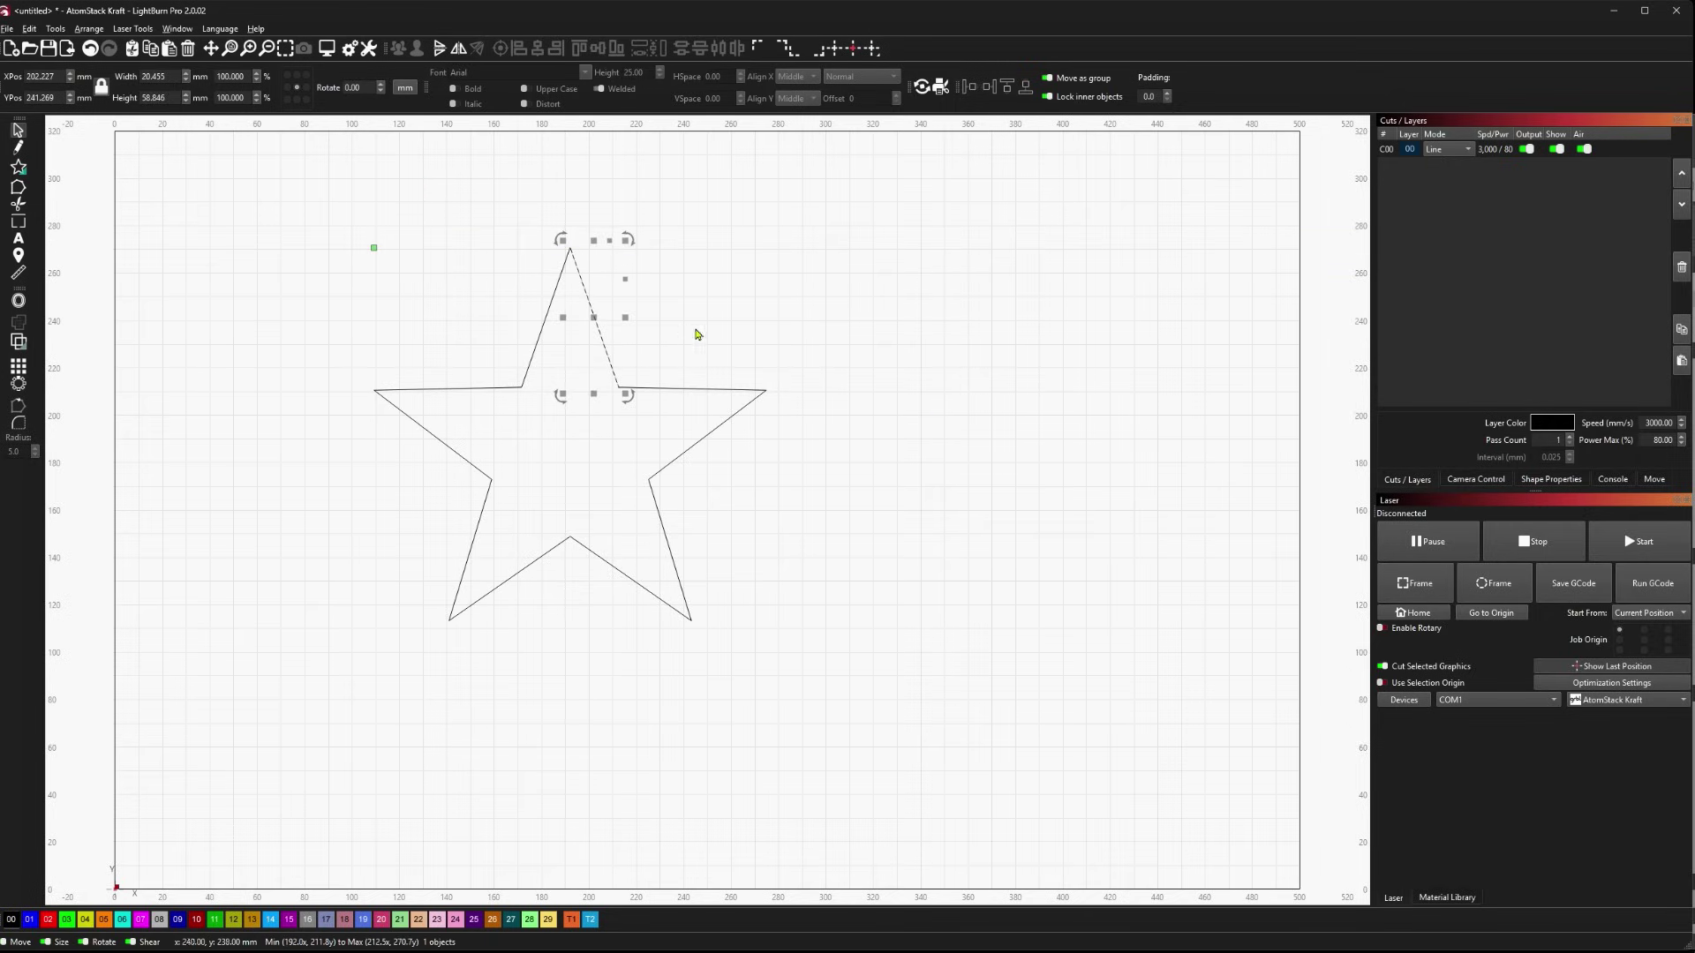
- Select the whole star, including the returned edge, and join its segments into one shape
click(368, 238)
mouse_move(329, 212)
mouse_down()
mouse_move(1010, 768)
mouse_move(787, 660)
mouse_up()
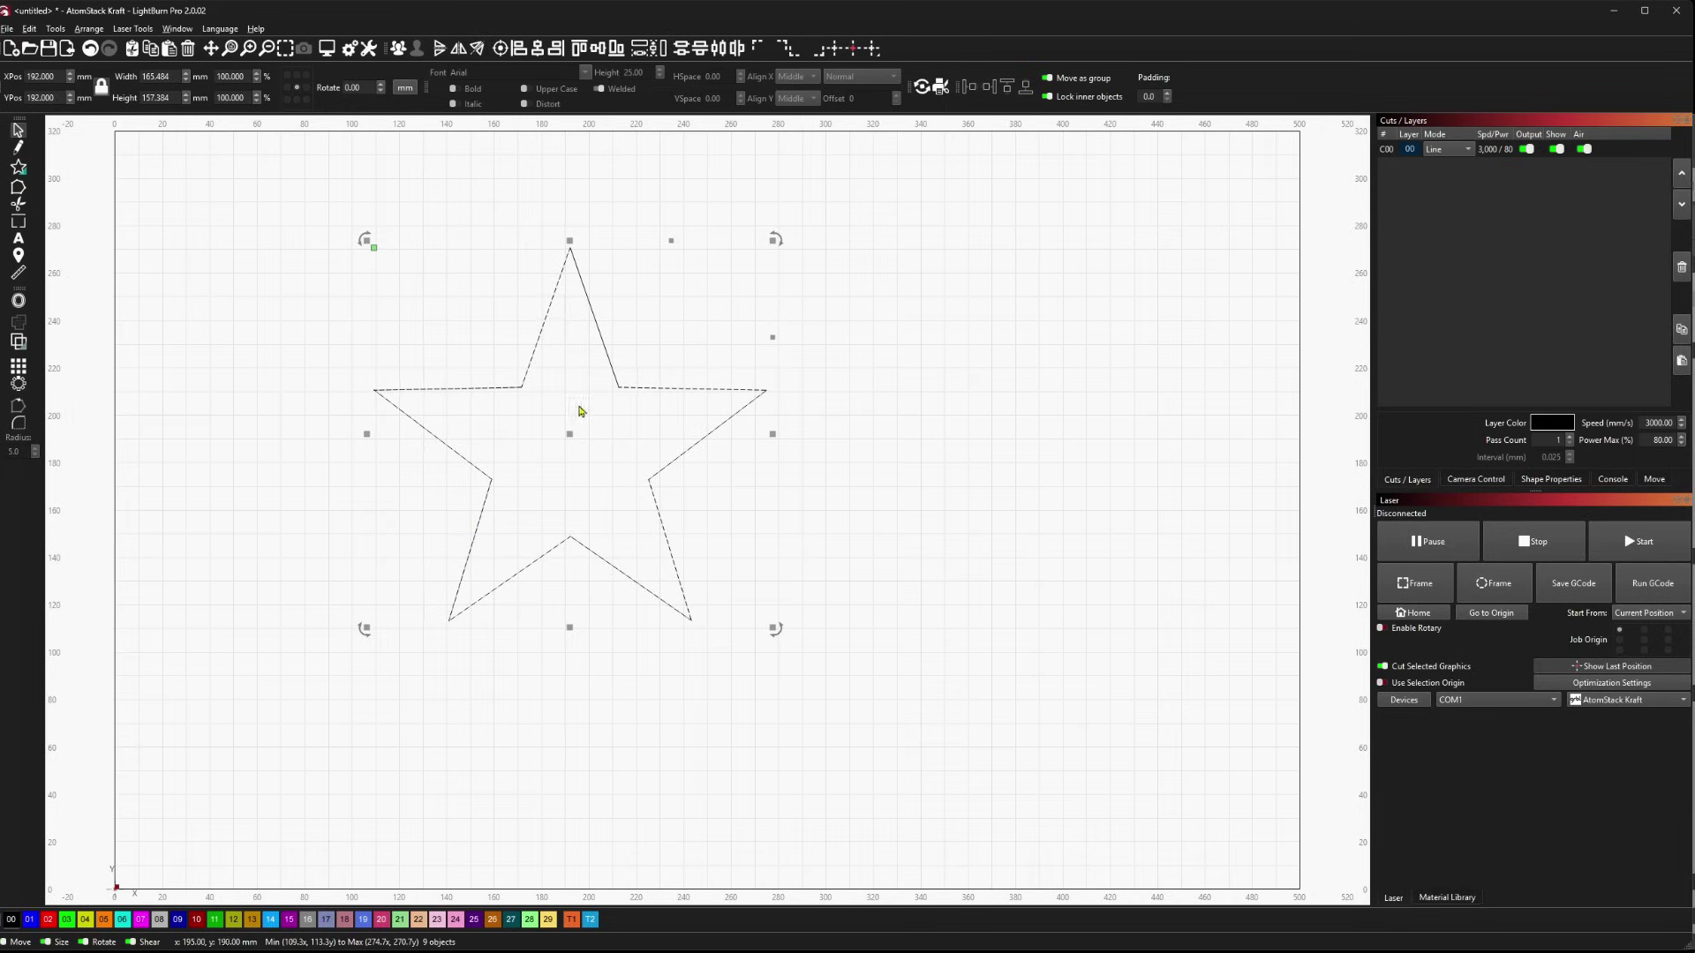
click(693, 328)
click(605, 348)
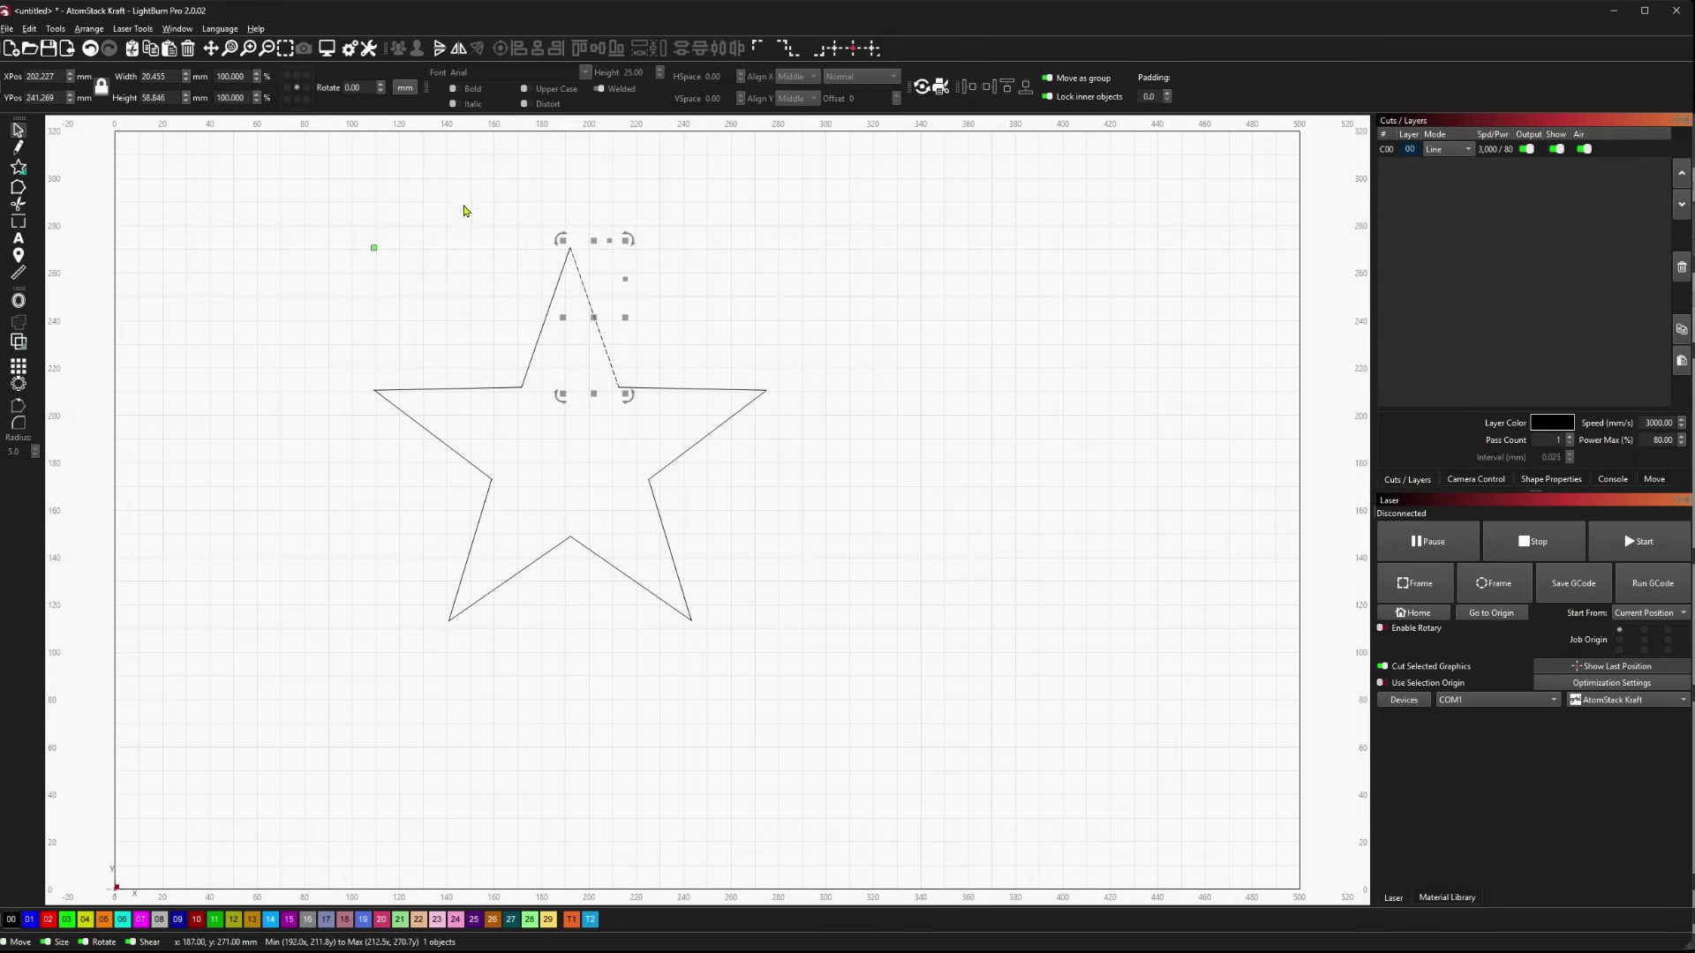
drag(313, 184, 968, 732)
key(ctrl+g)
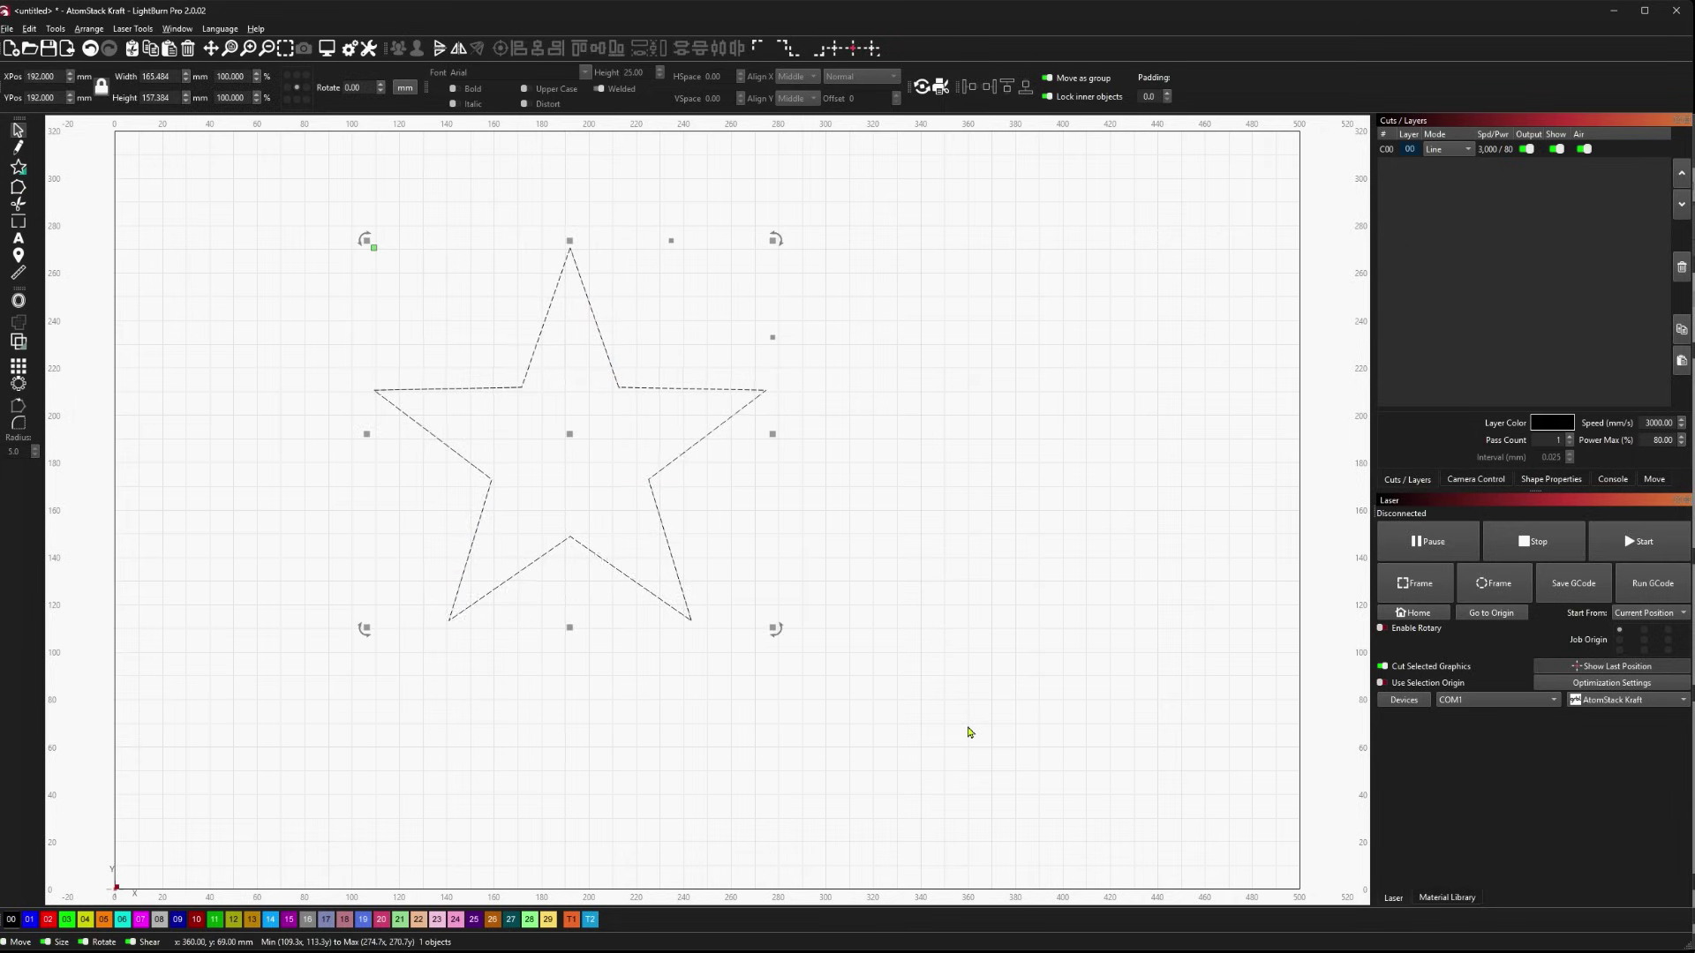
- Move the joined star as one shape to about X 271.9, Y 160.3 mm
click(654, 473)
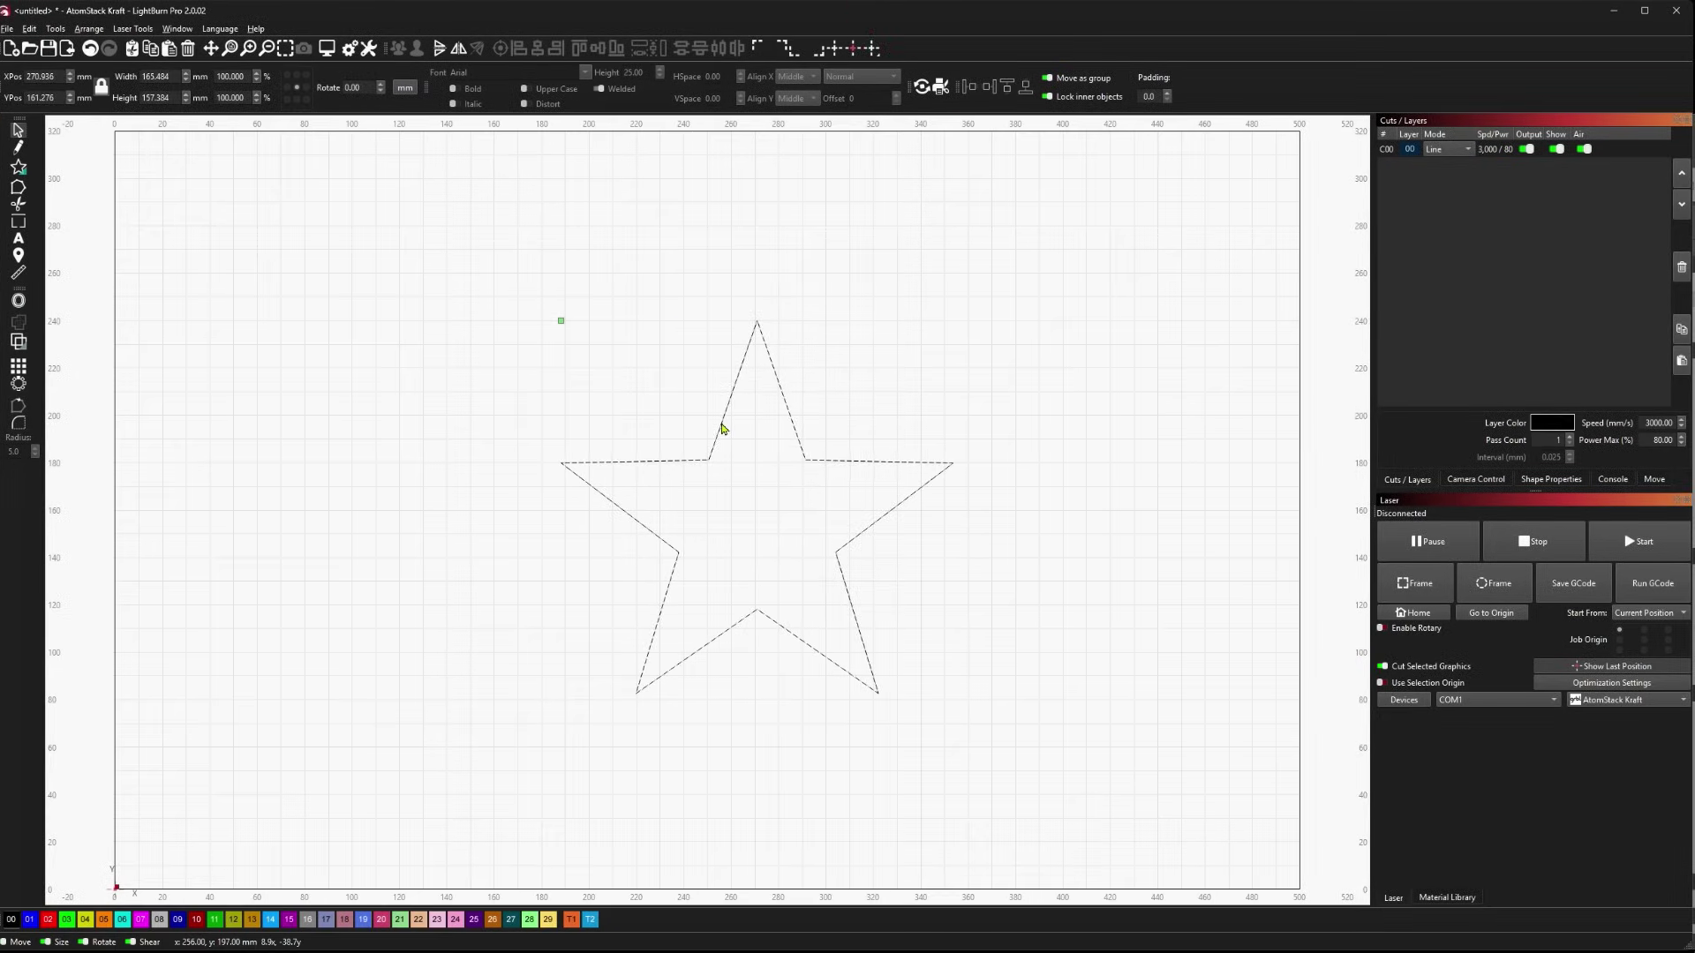
click(731, 435)
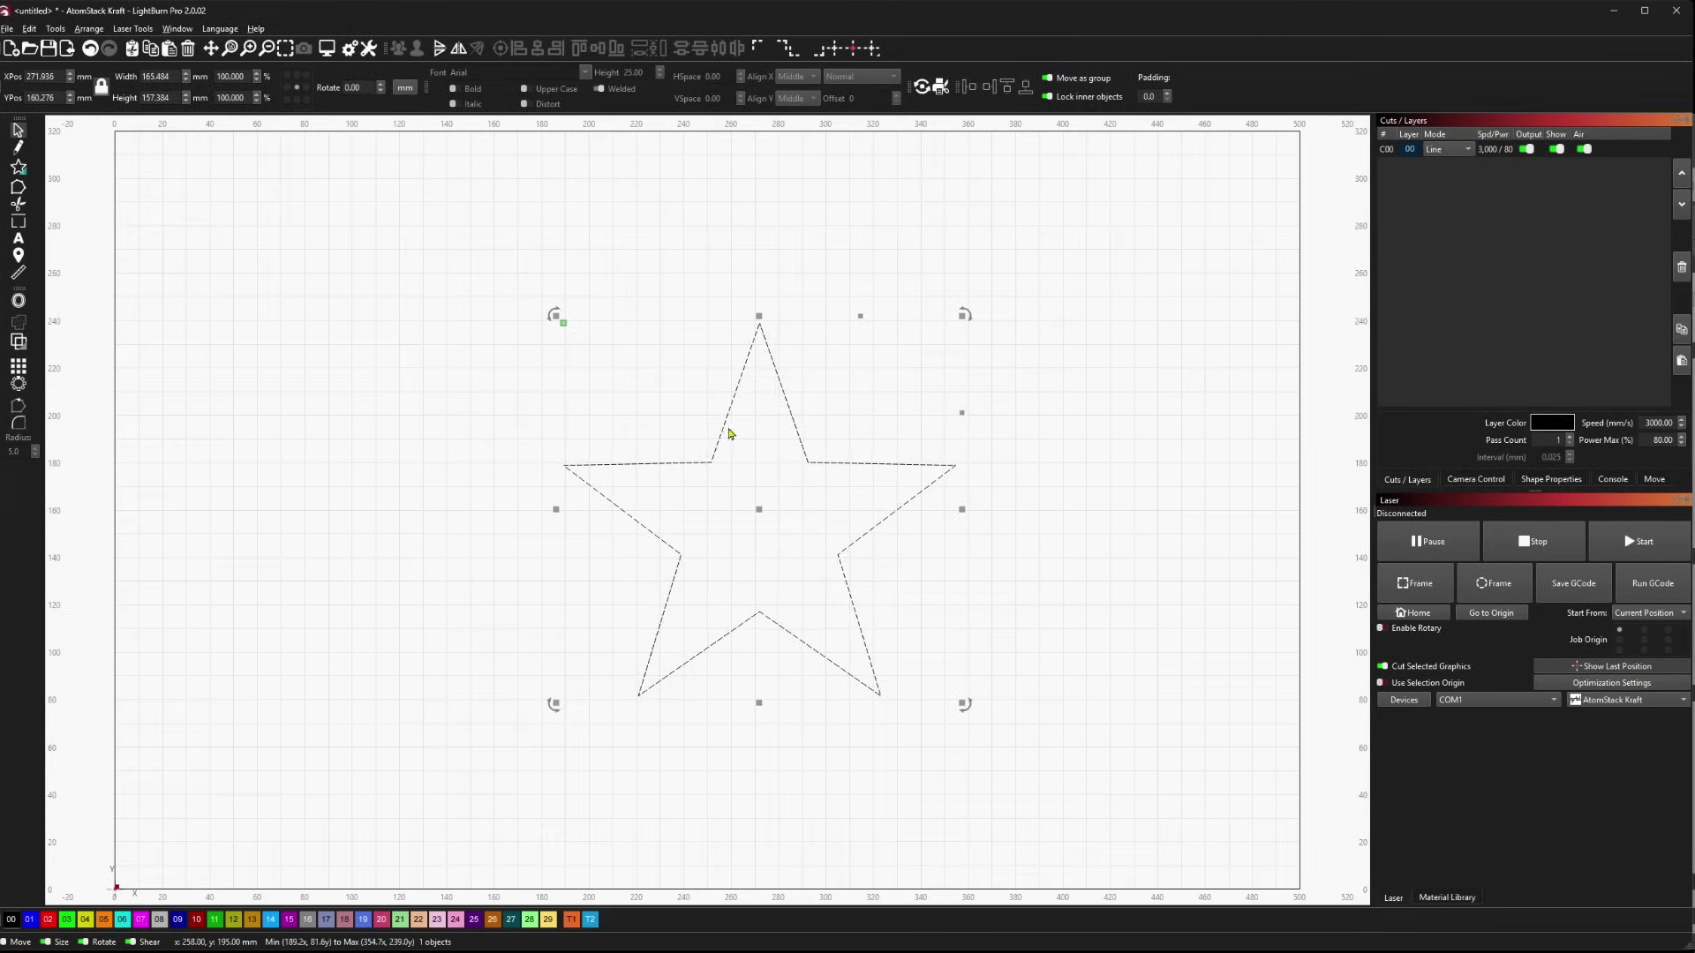
key(Right)
key(Down)
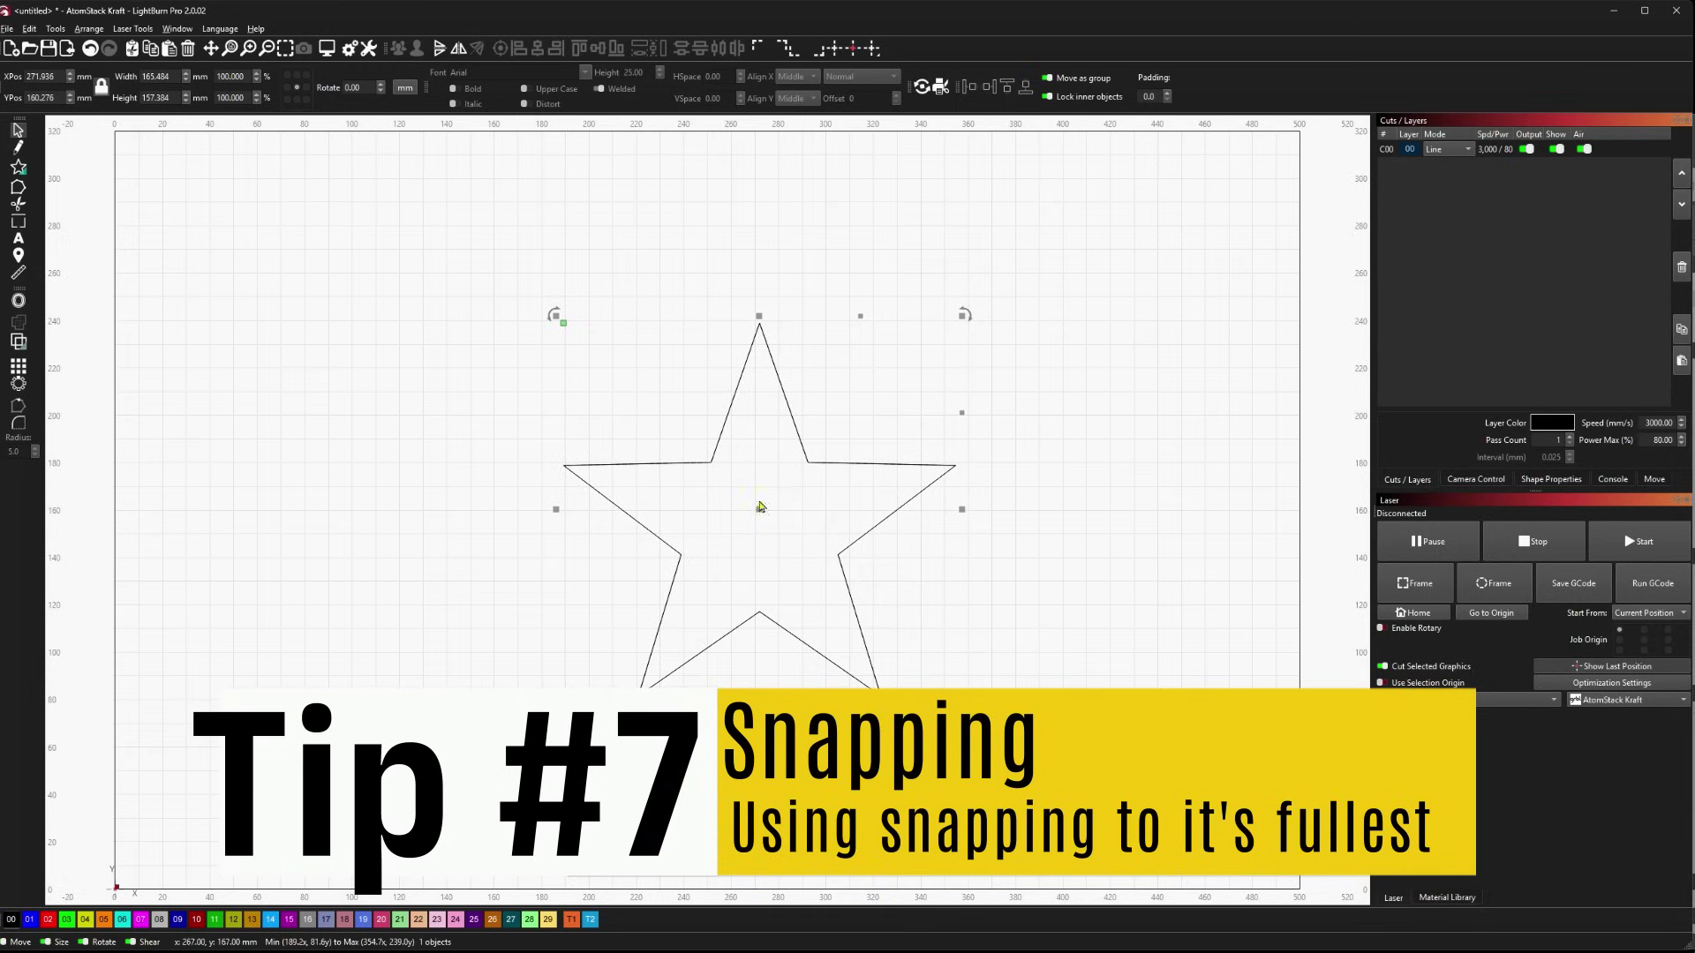
- Place a duplicate of the star at X 180, Y 234 mm and move the other star to X 276, Y 125 mm
drag(755, 512, 541, 291)
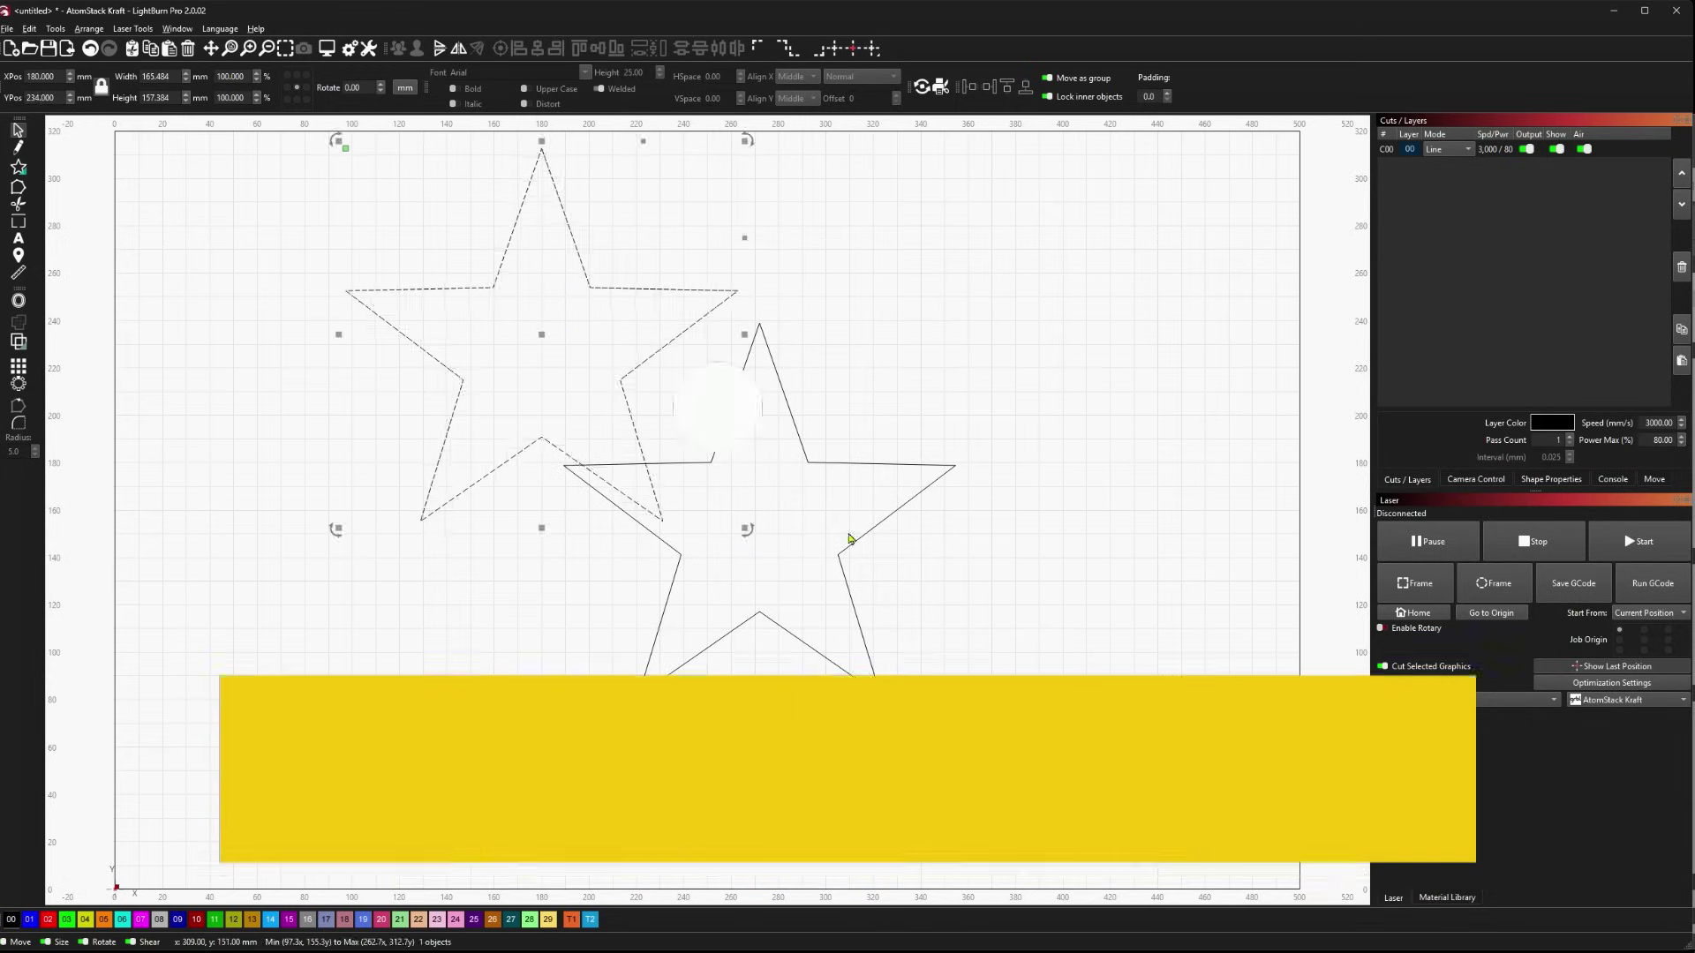
scroll(933, 620, down, 2)
drag(932, 620, 948, 652)
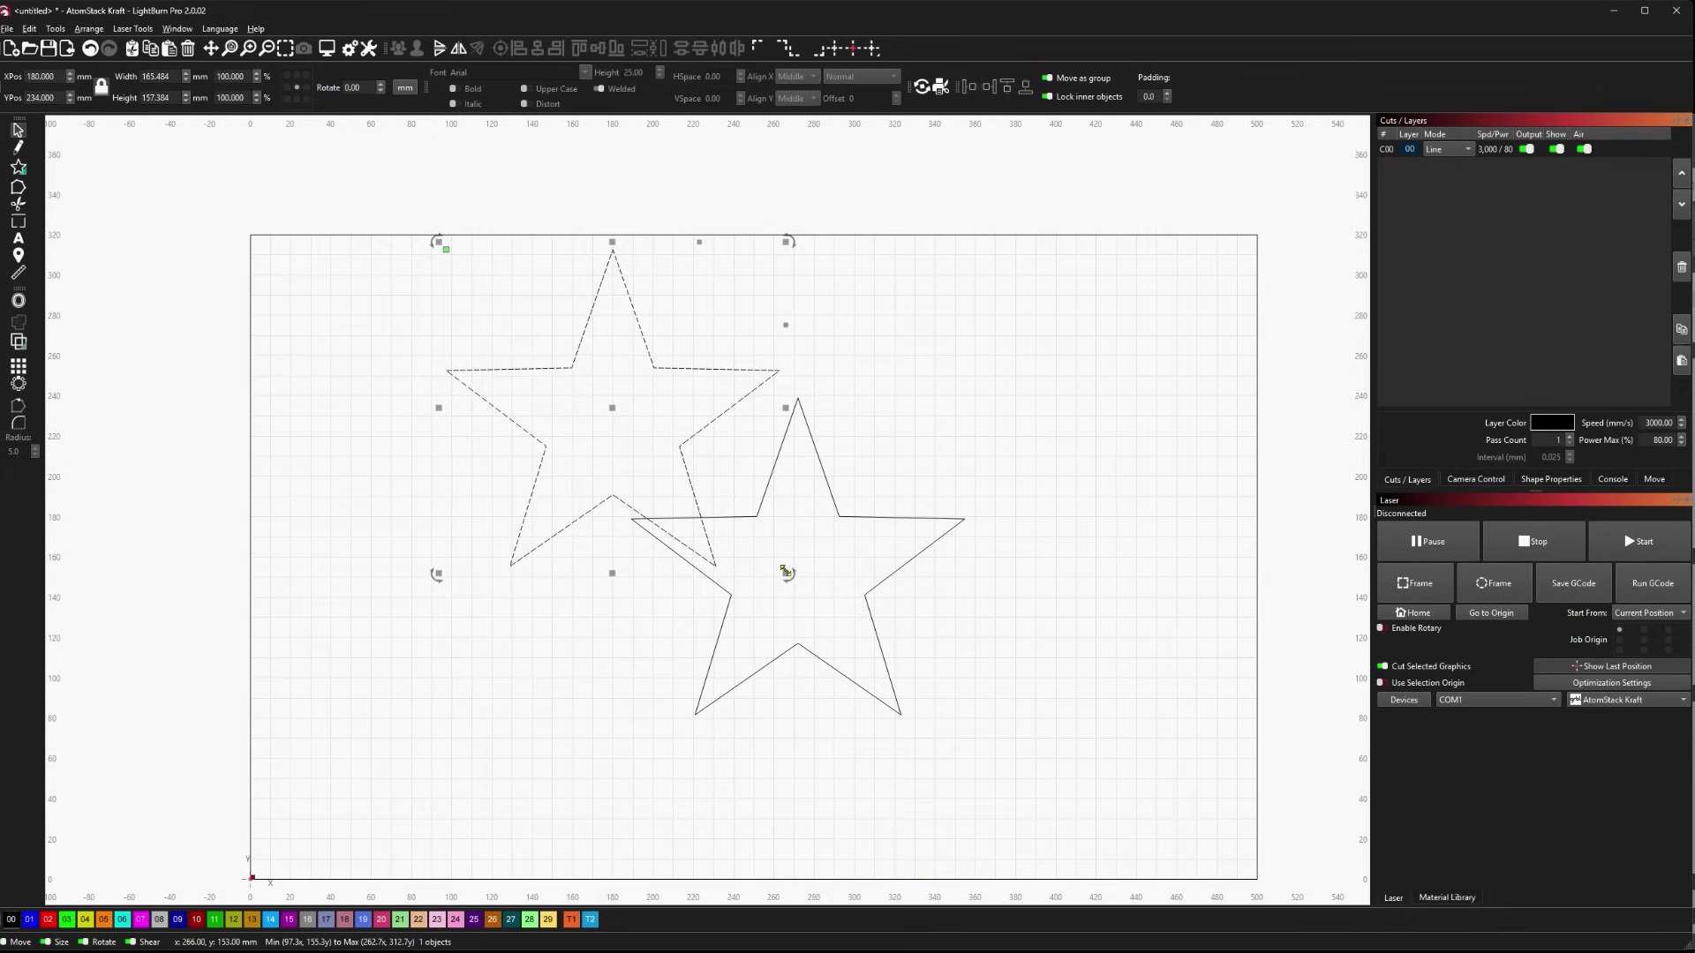
click(874, 638)
drag(799, 558, 807, 634)
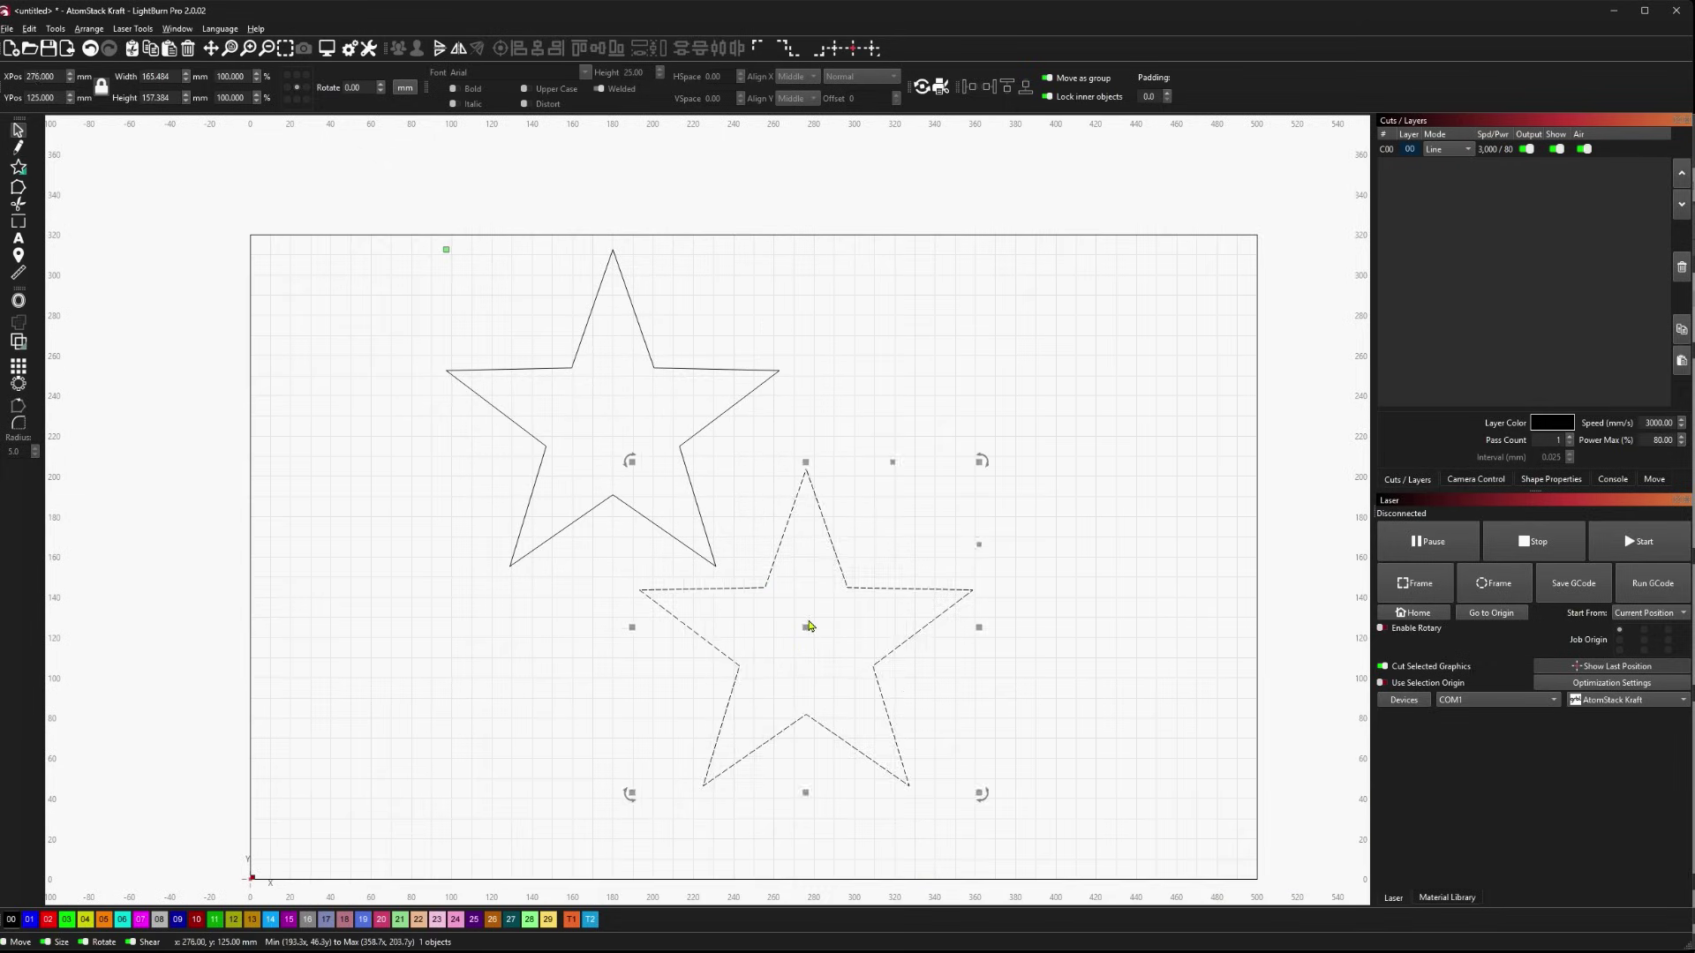
- Reposition the upper star by its center to X 187, Y 242 mm, and move it by its corner nodes toward the lower star
click(679, 369)
click(670, 369)
scroll(874, 487, down, 1)
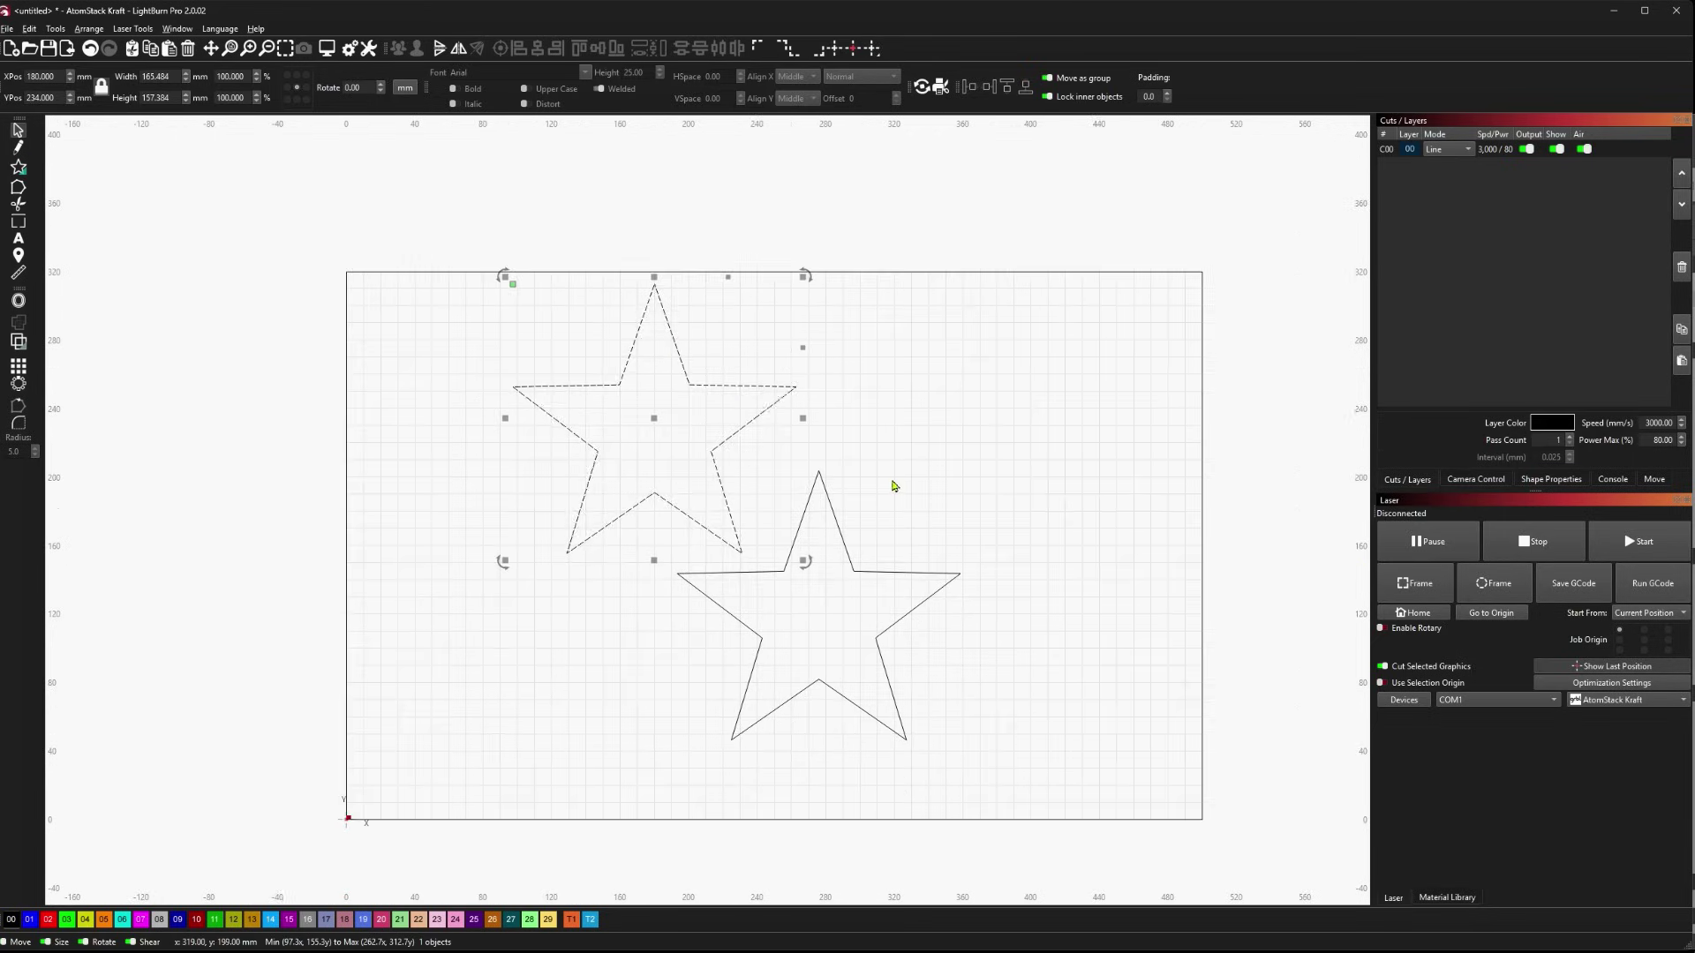
scroll(894, 485, up, 3)
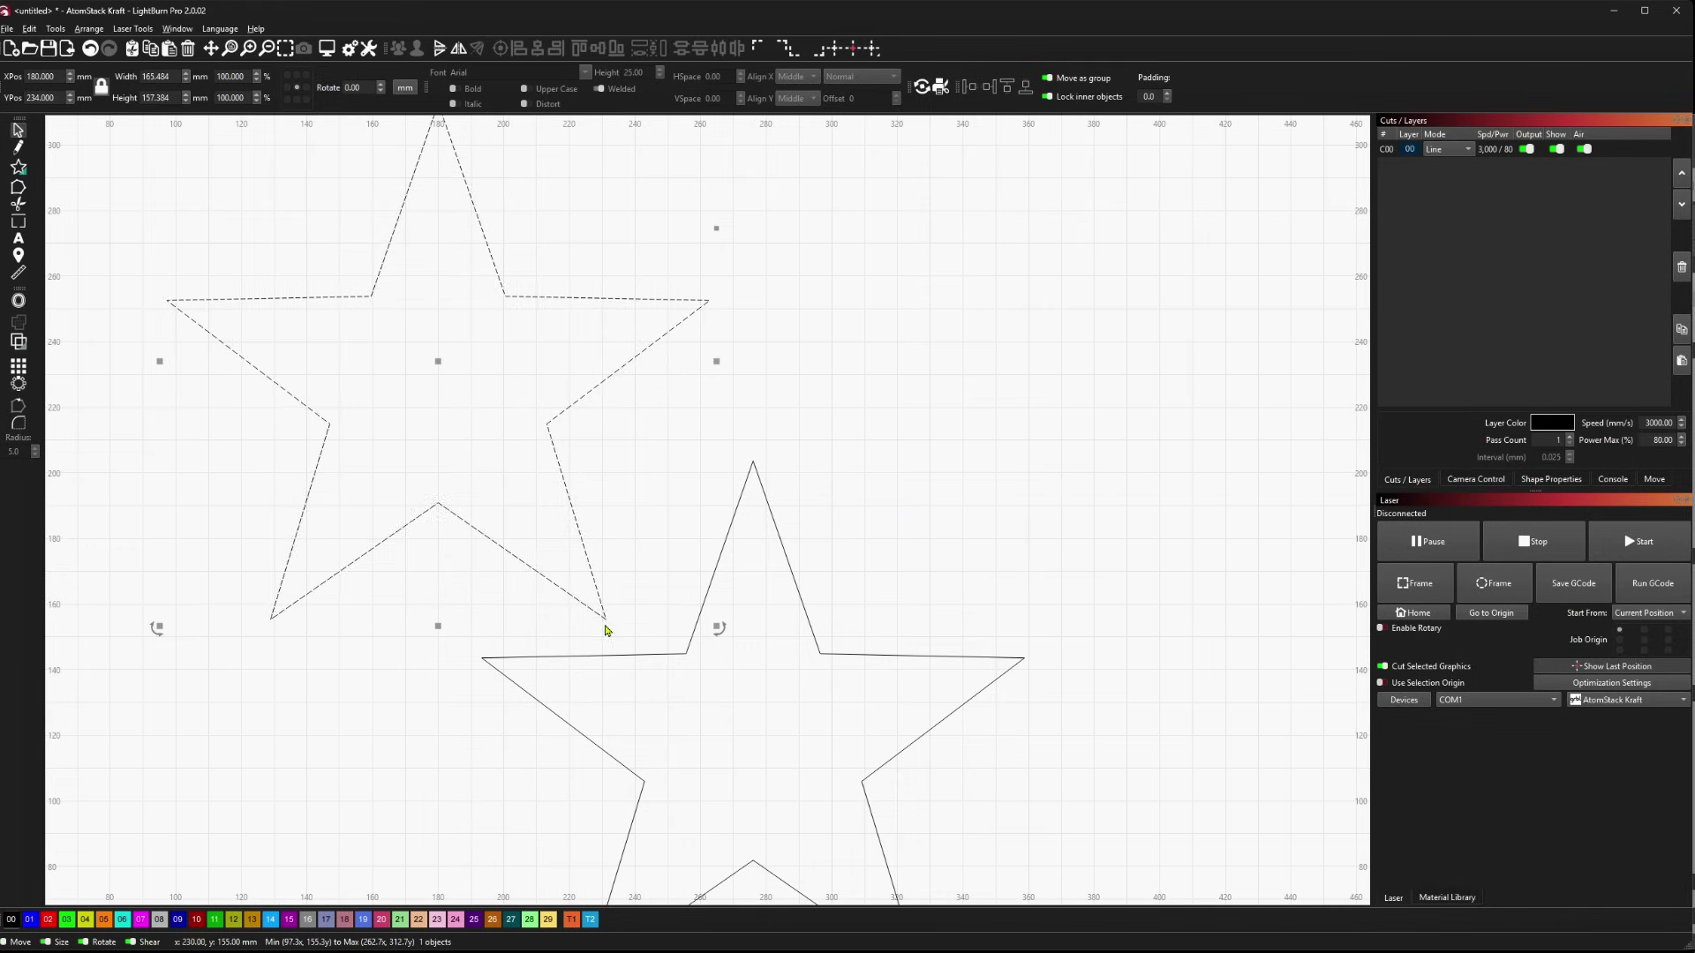
click(684, 654)
click(527, 423)
drag(438, 362, 464, 336)
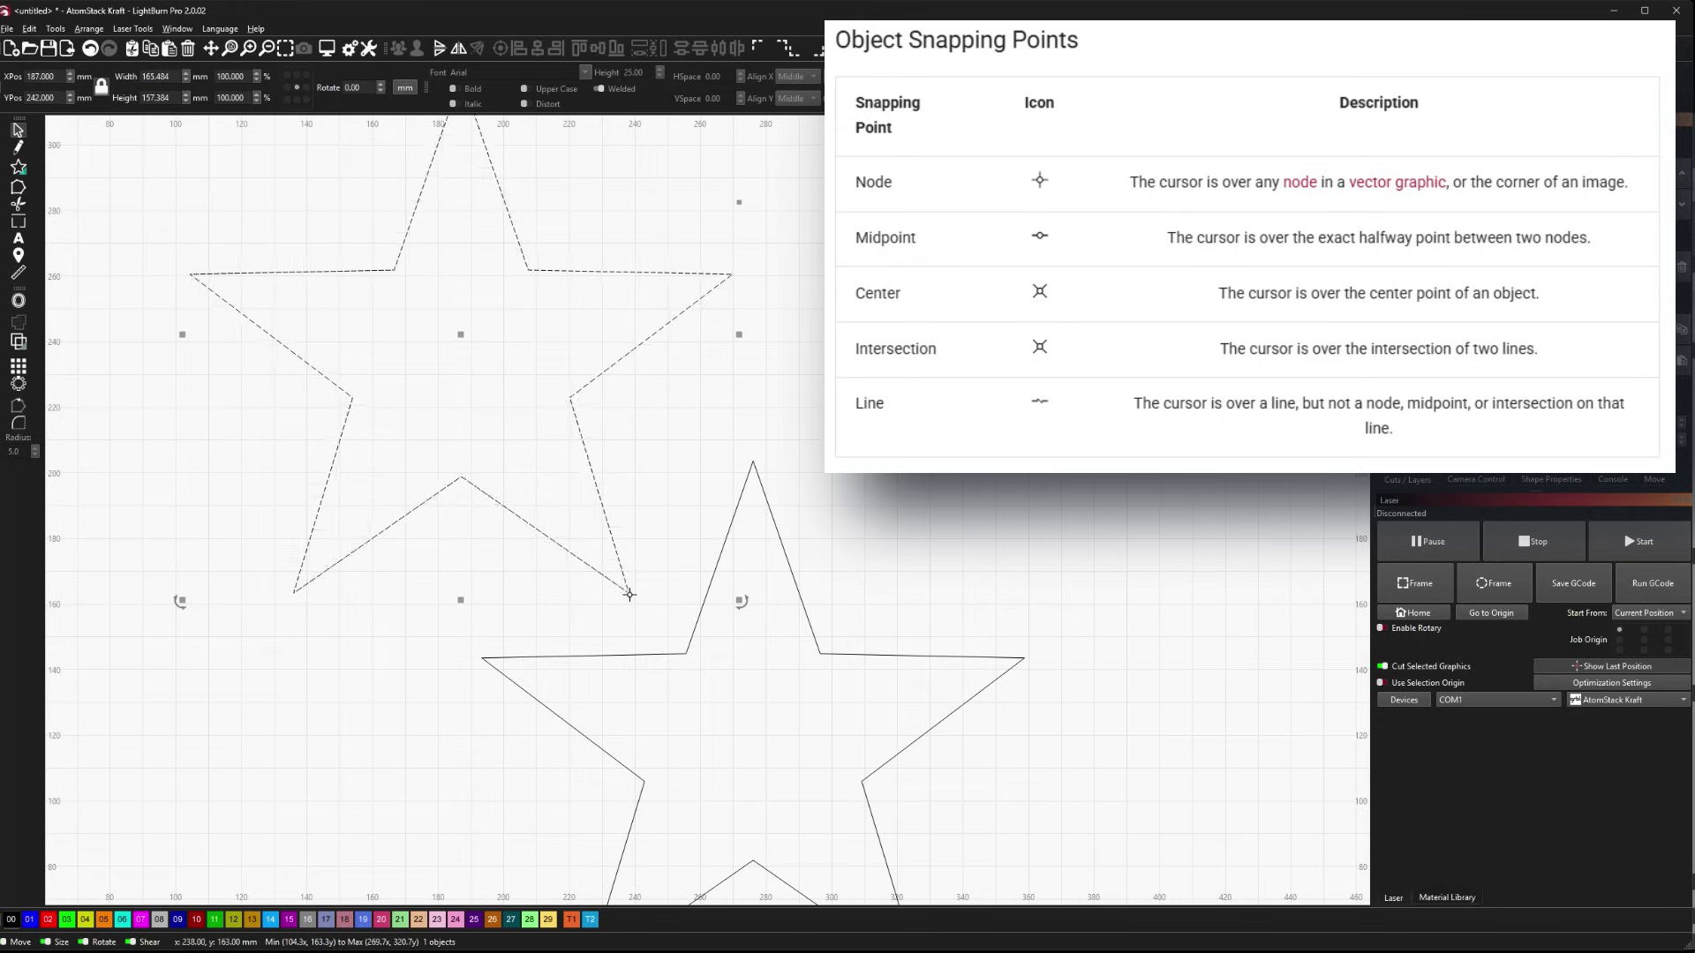
drag(629, 594, 655, 617)
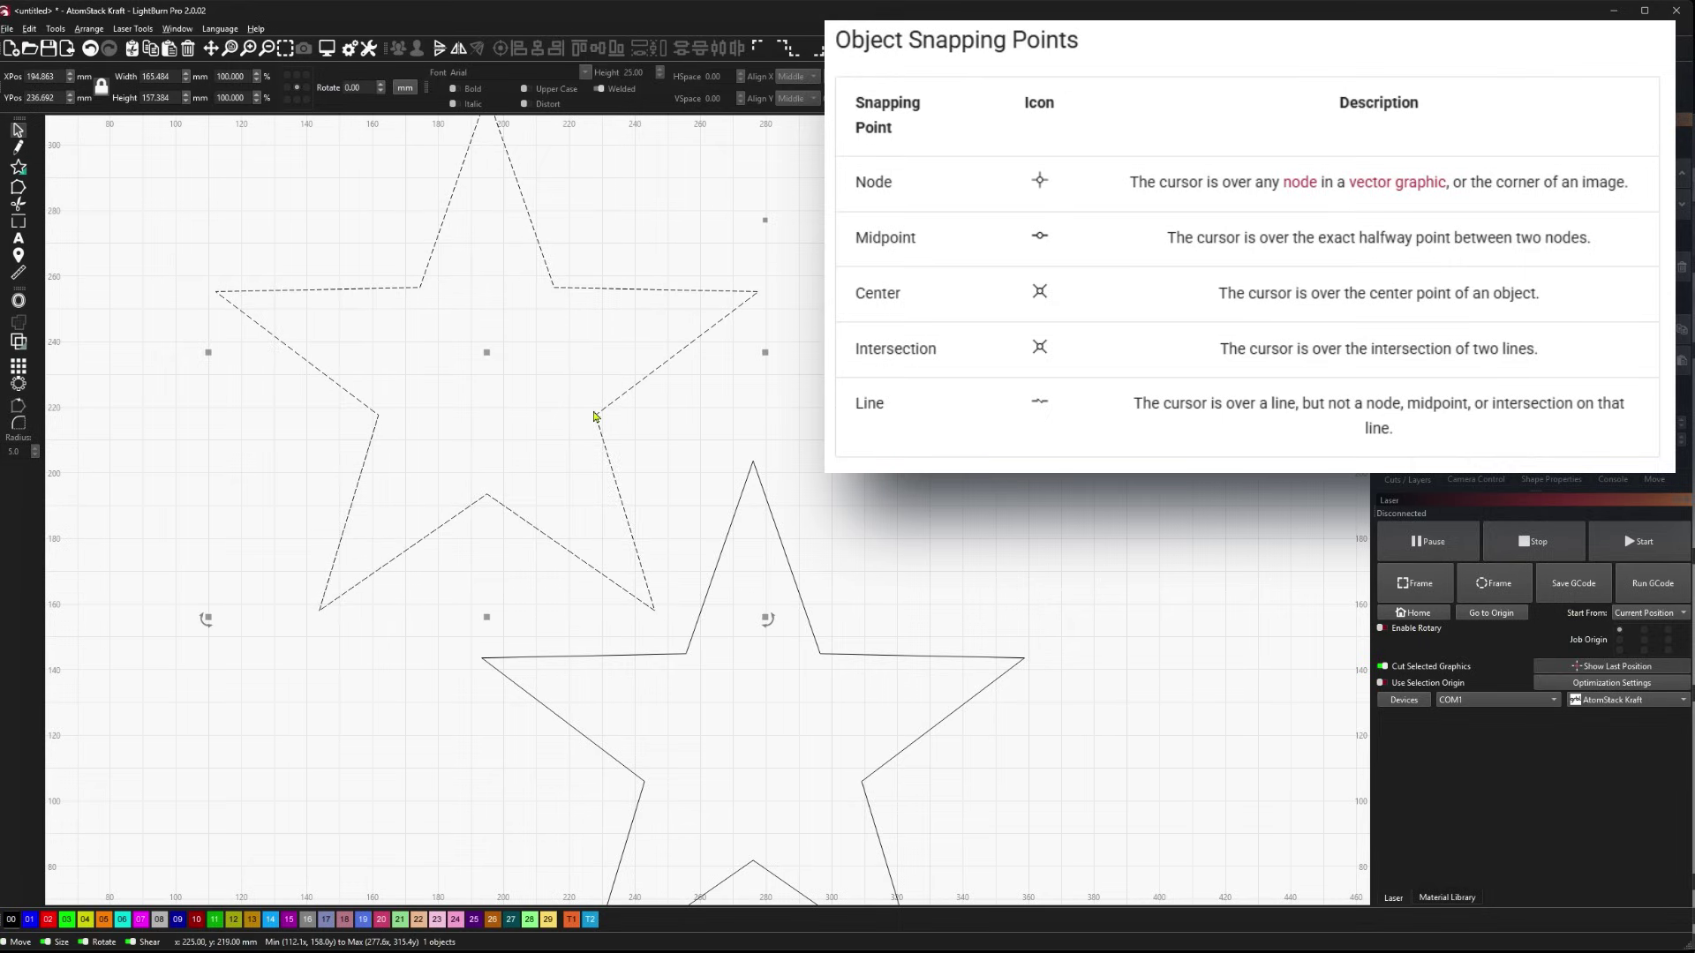
drag(615, 402, 685, 579)
- Snap the upper star's lower-right tip to the inner corner at the base of the lower star's top point
scroll(640, 609, up, 6)
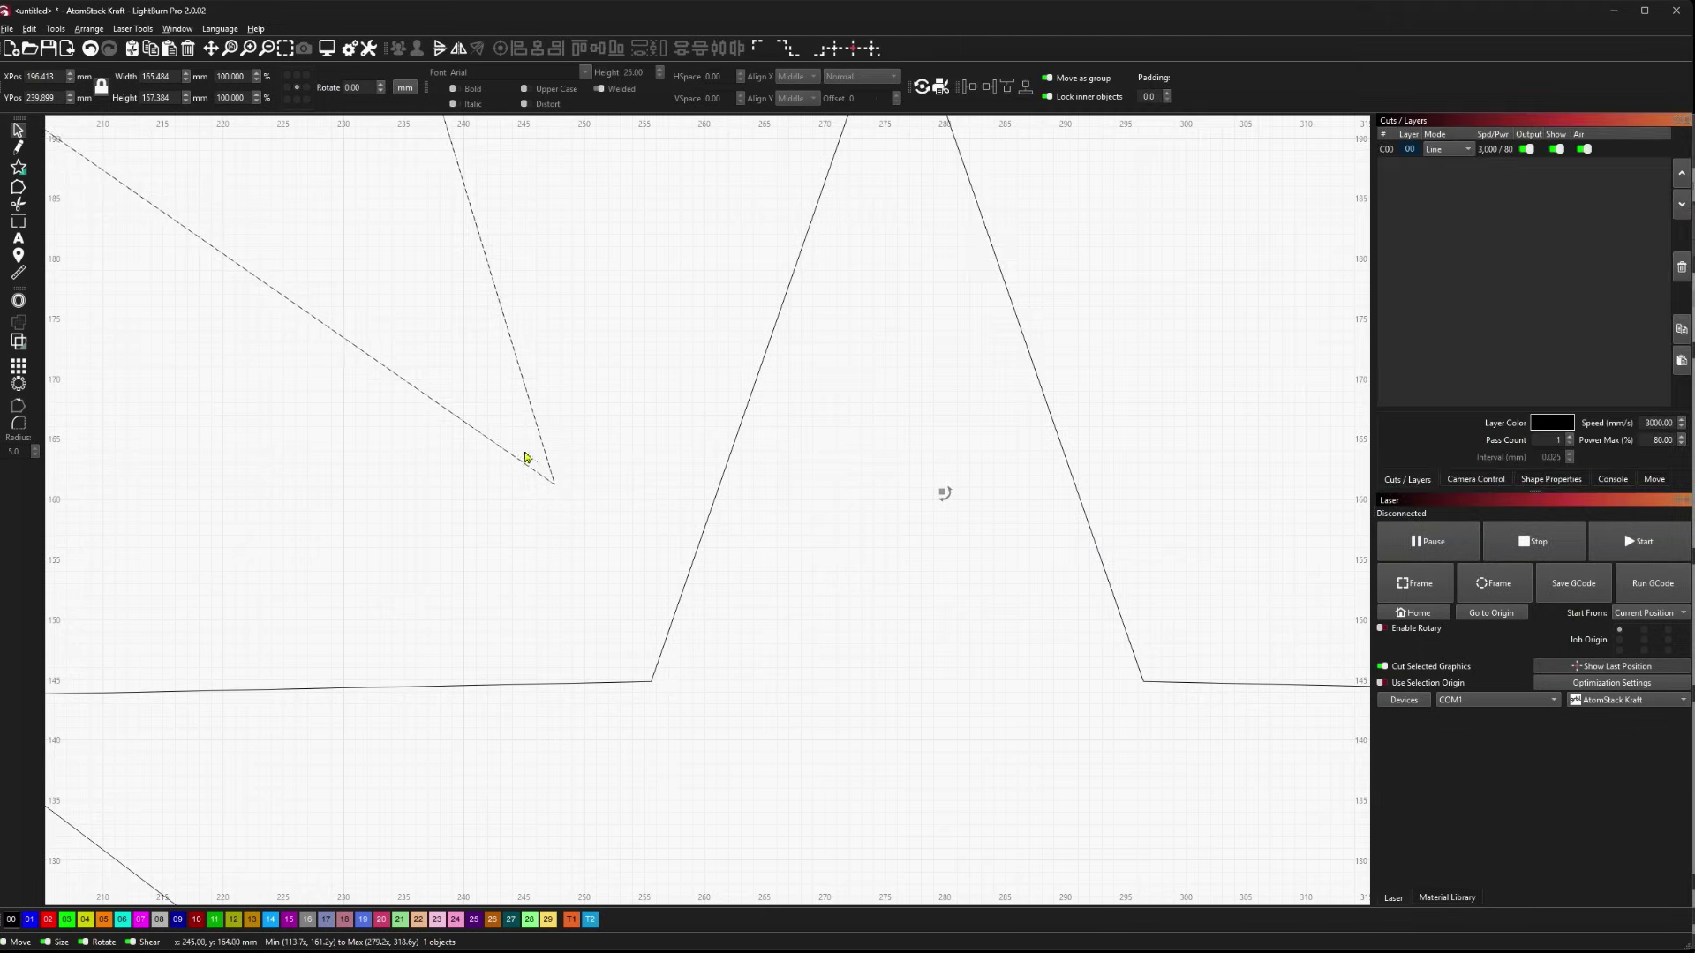
drag(556, 484, 625, 684)
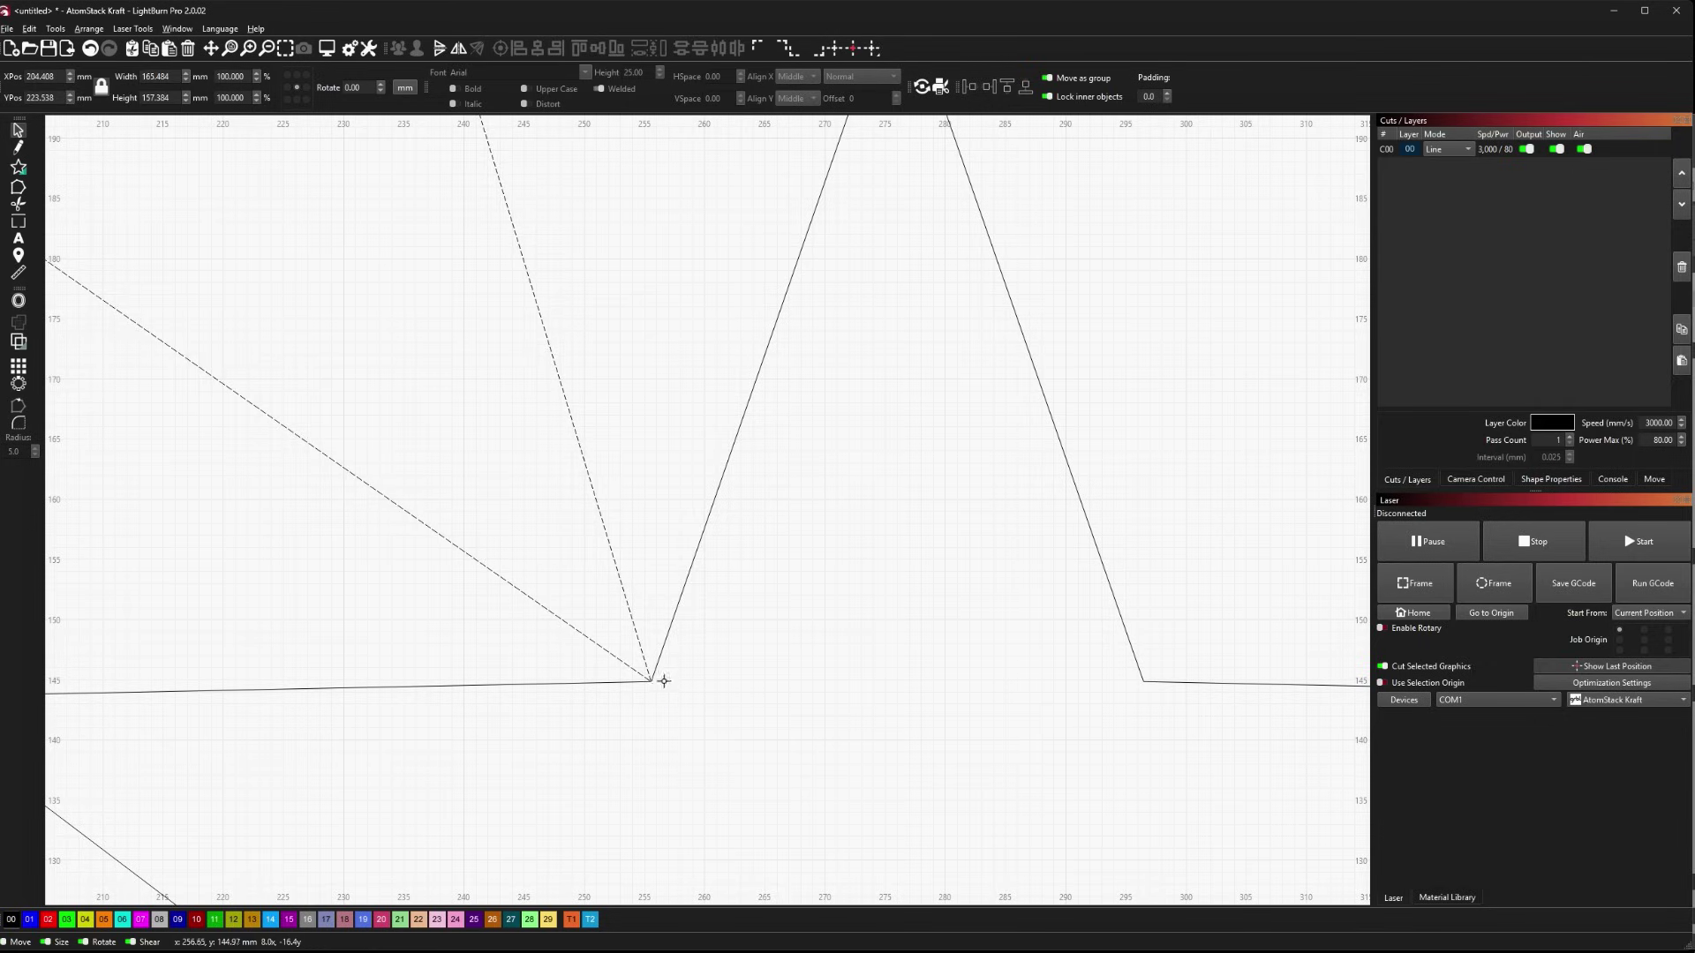
drag(660, 677, 666, 696)
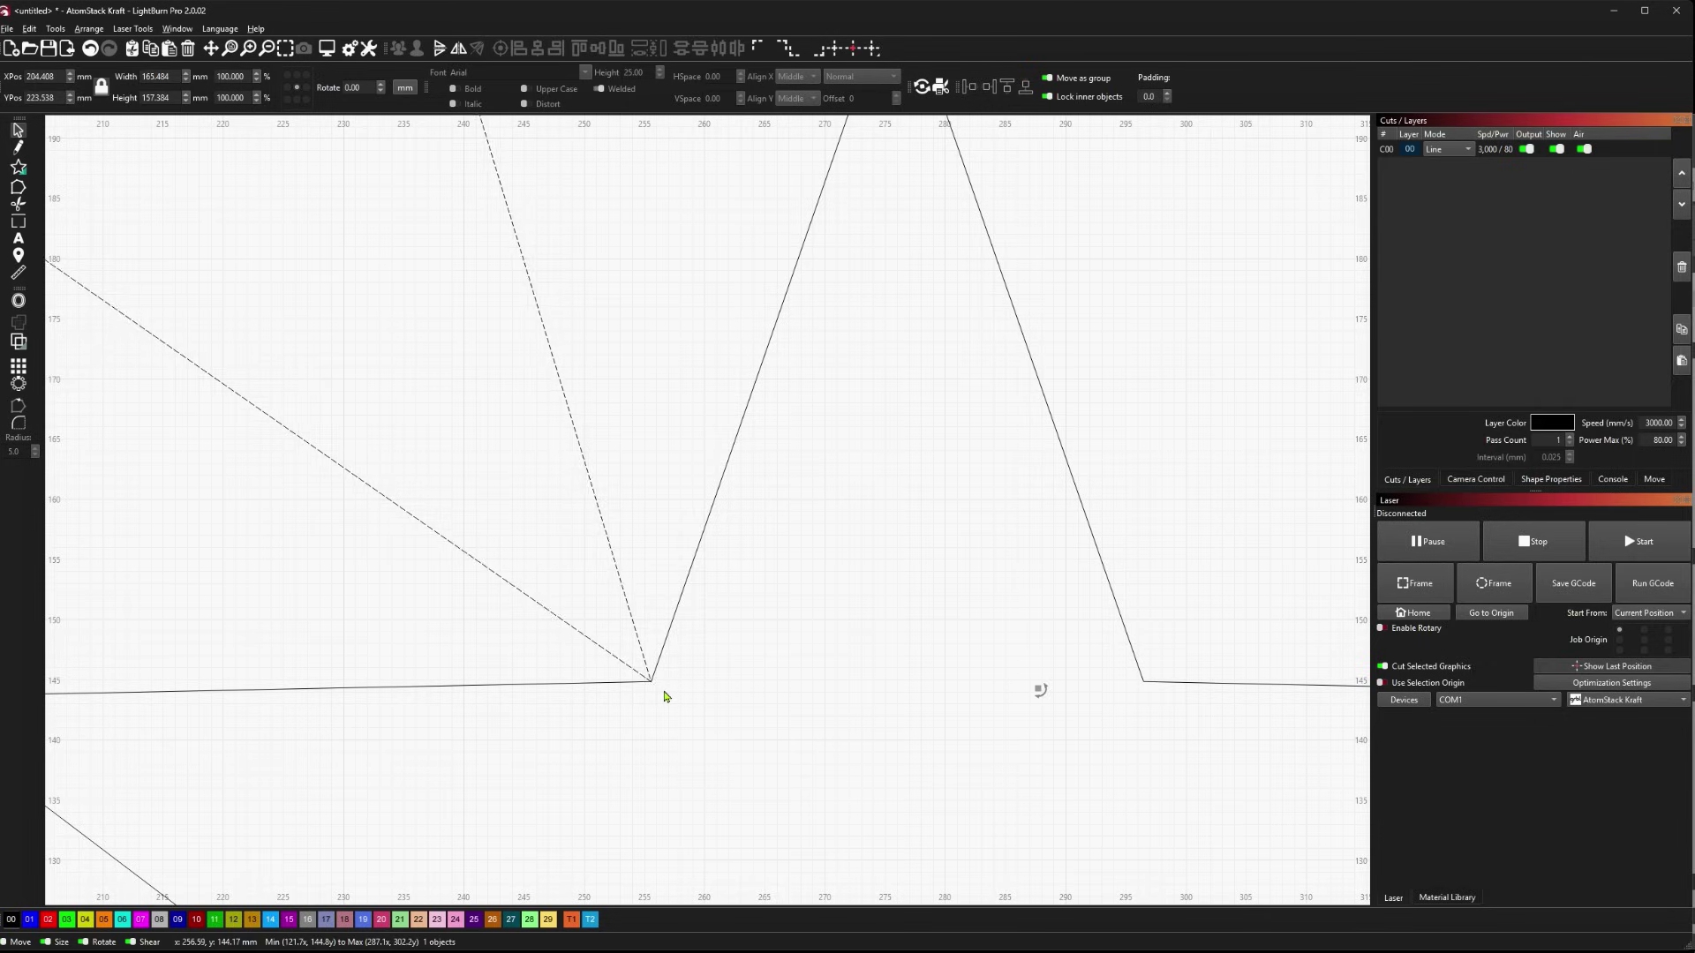
scroll(700, 671, down, 6)
click(908, 484)
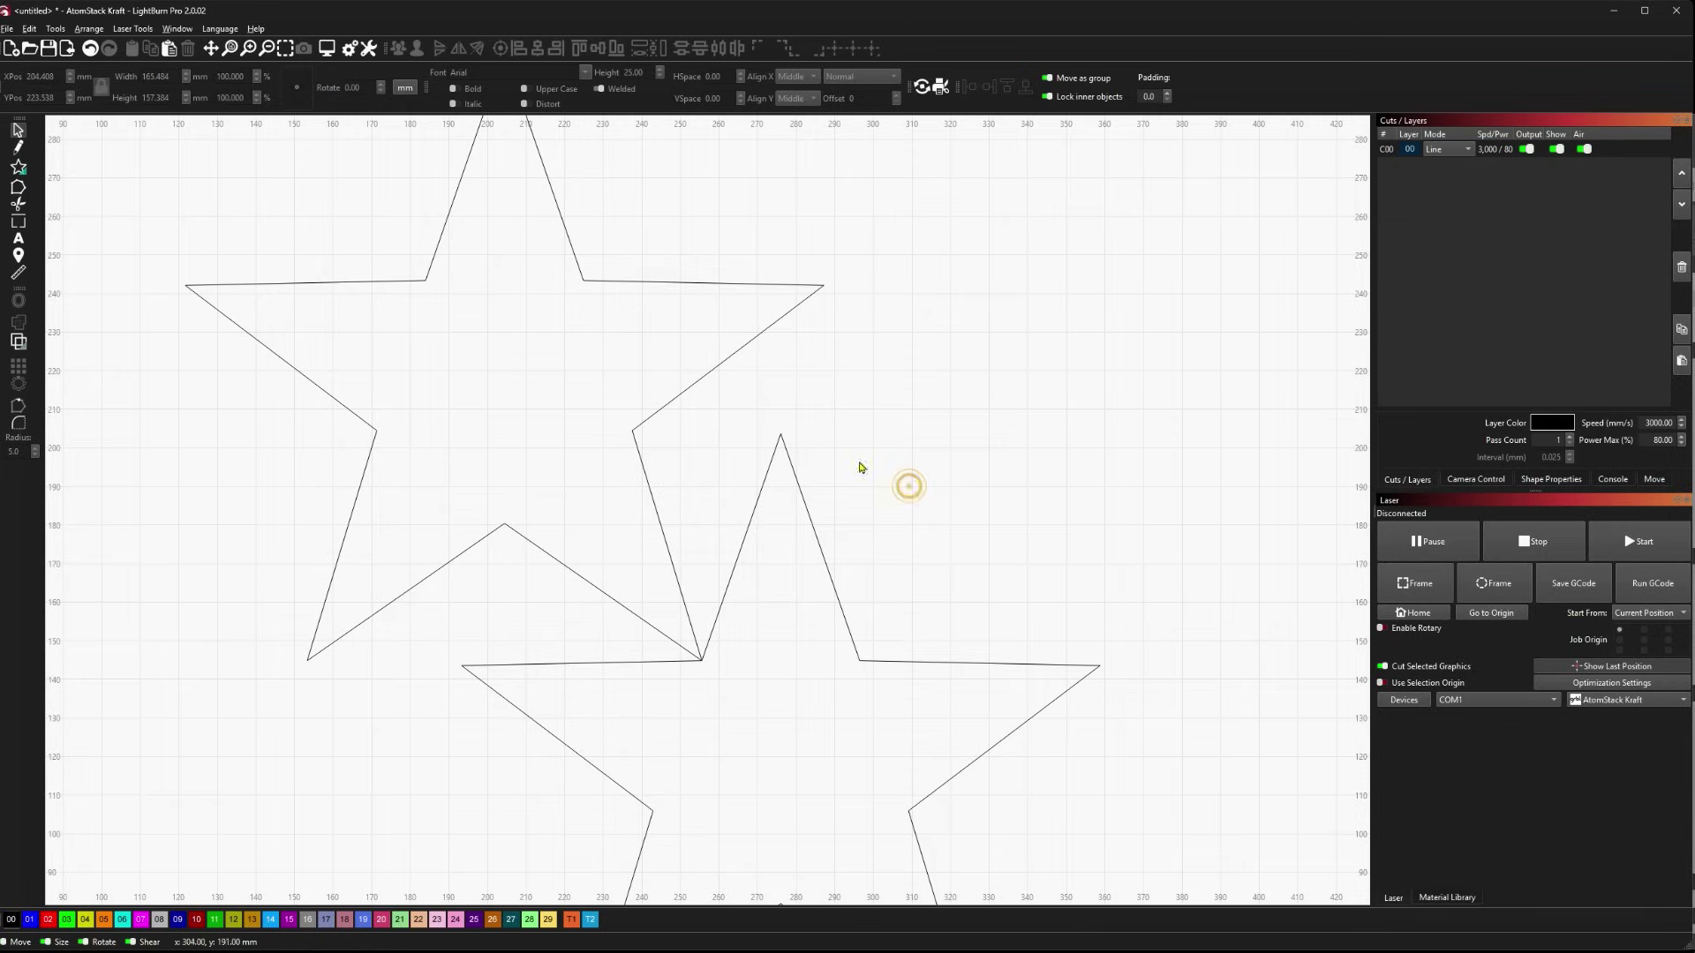
- Move the upper star off the shared corner to X 196, Y 229 mm
click(647, 409)
drag(499, 356, 503, 364)
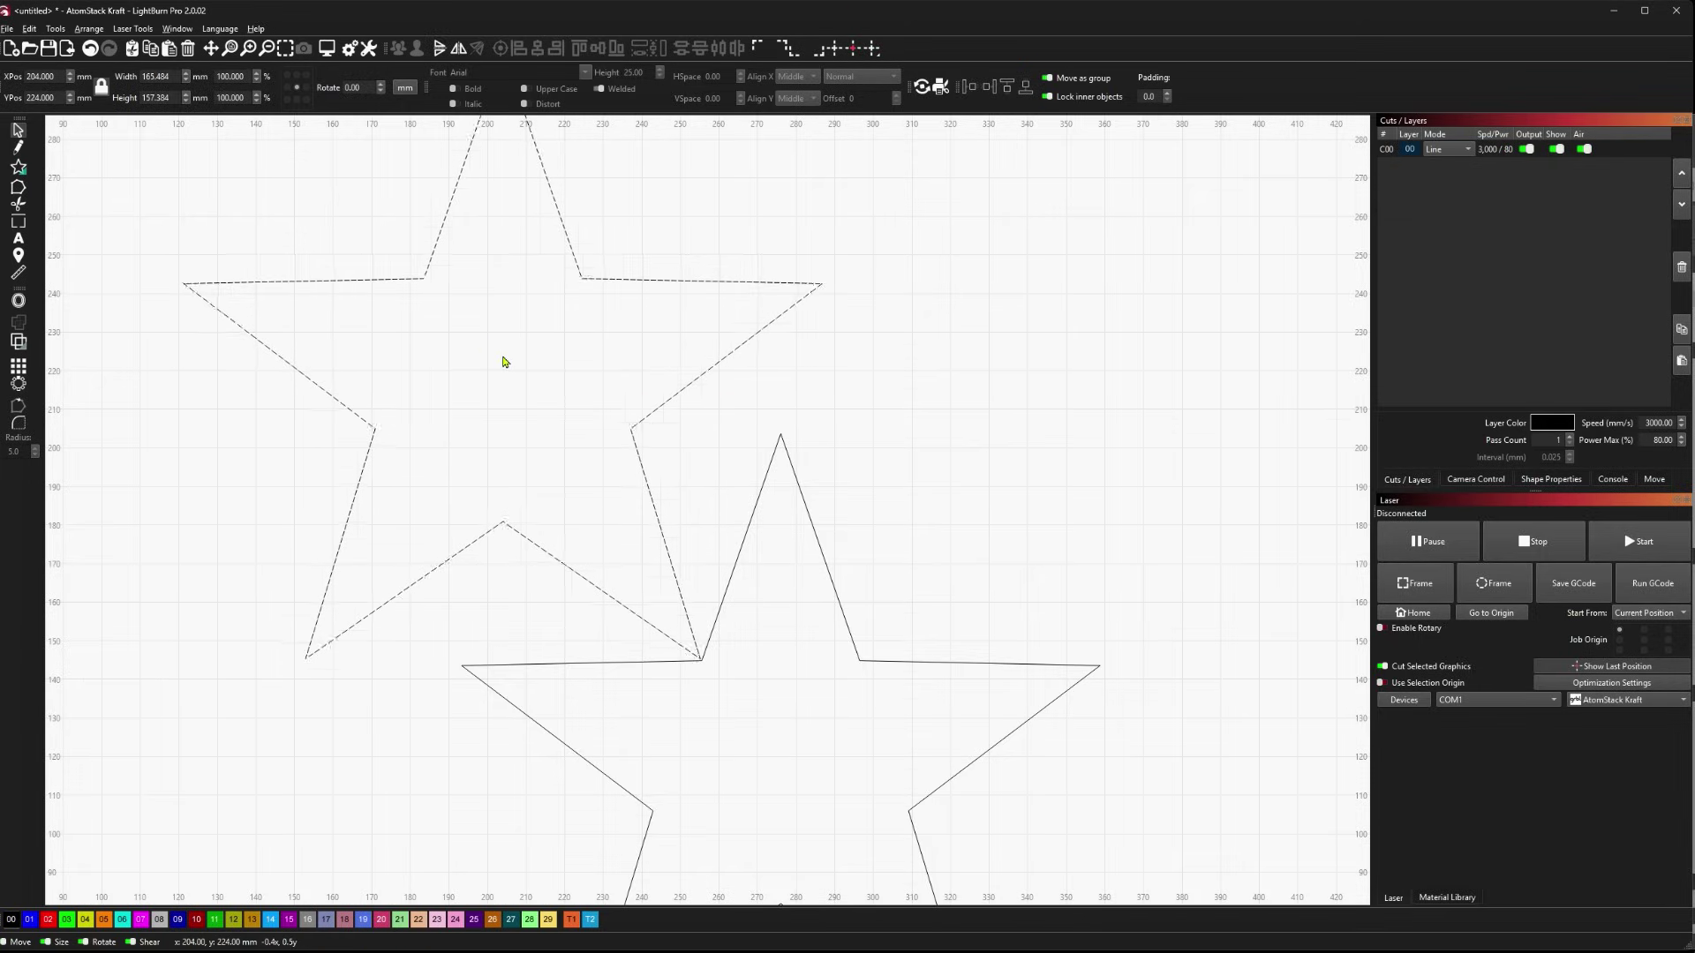
scroll(689, 719, up, 5)
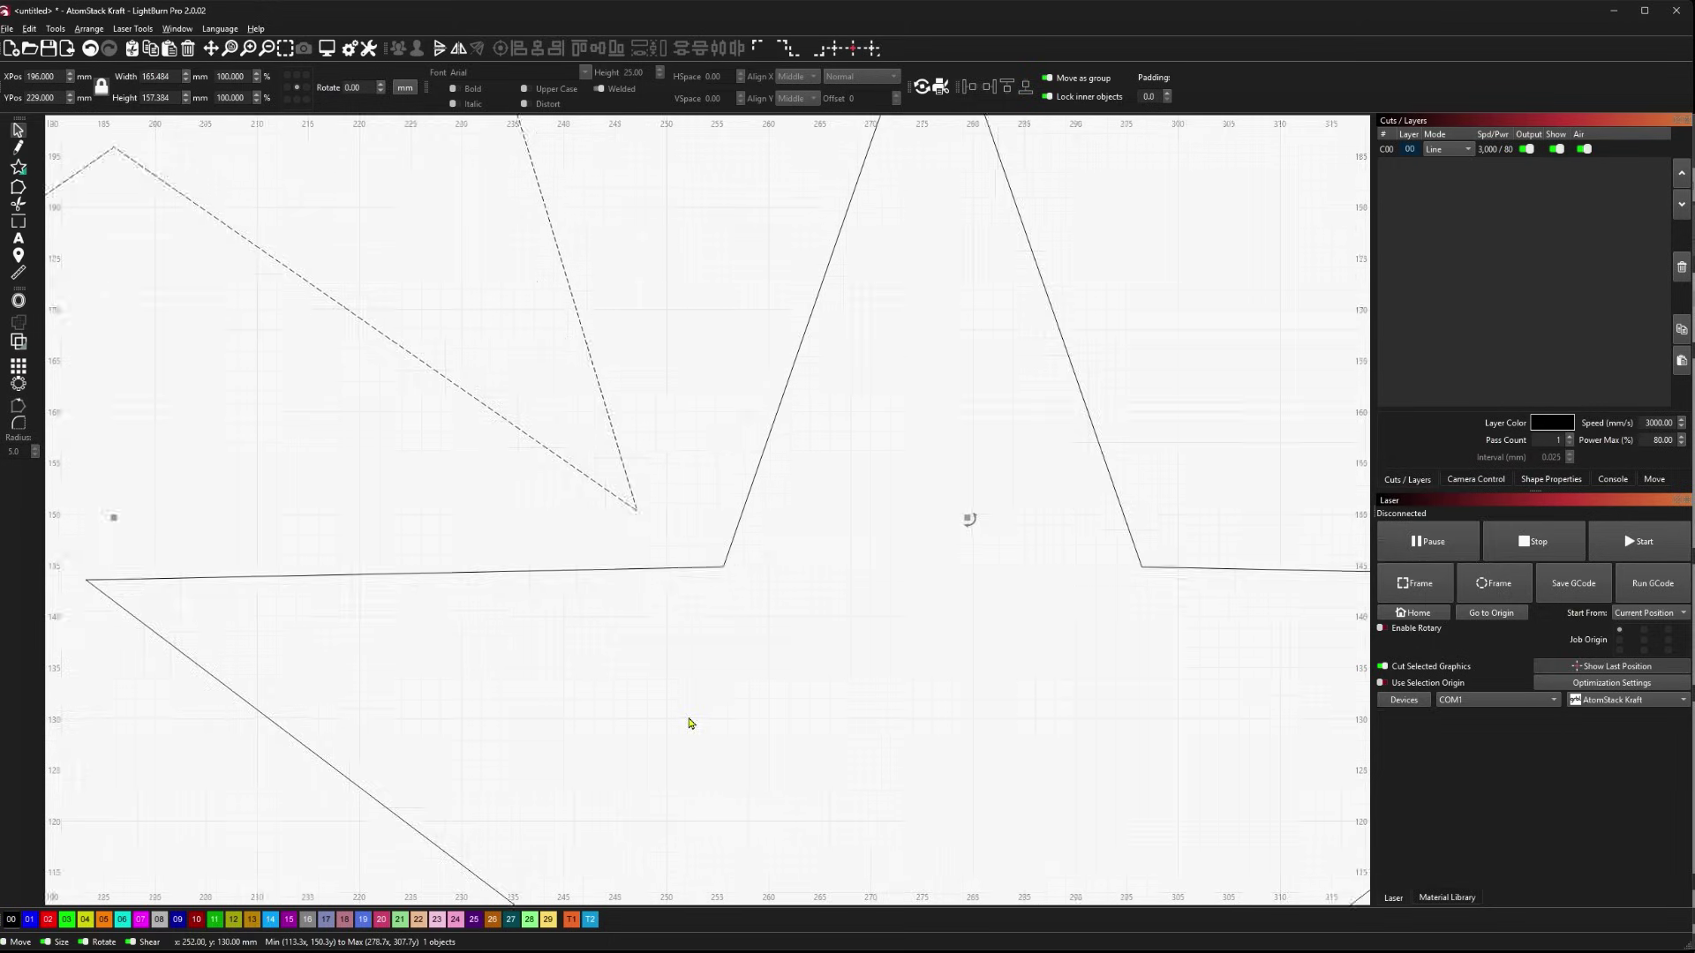
- Snap the upper star's lower-right tip back onto the lower star's upper-left inner corner node
click(592, 321)
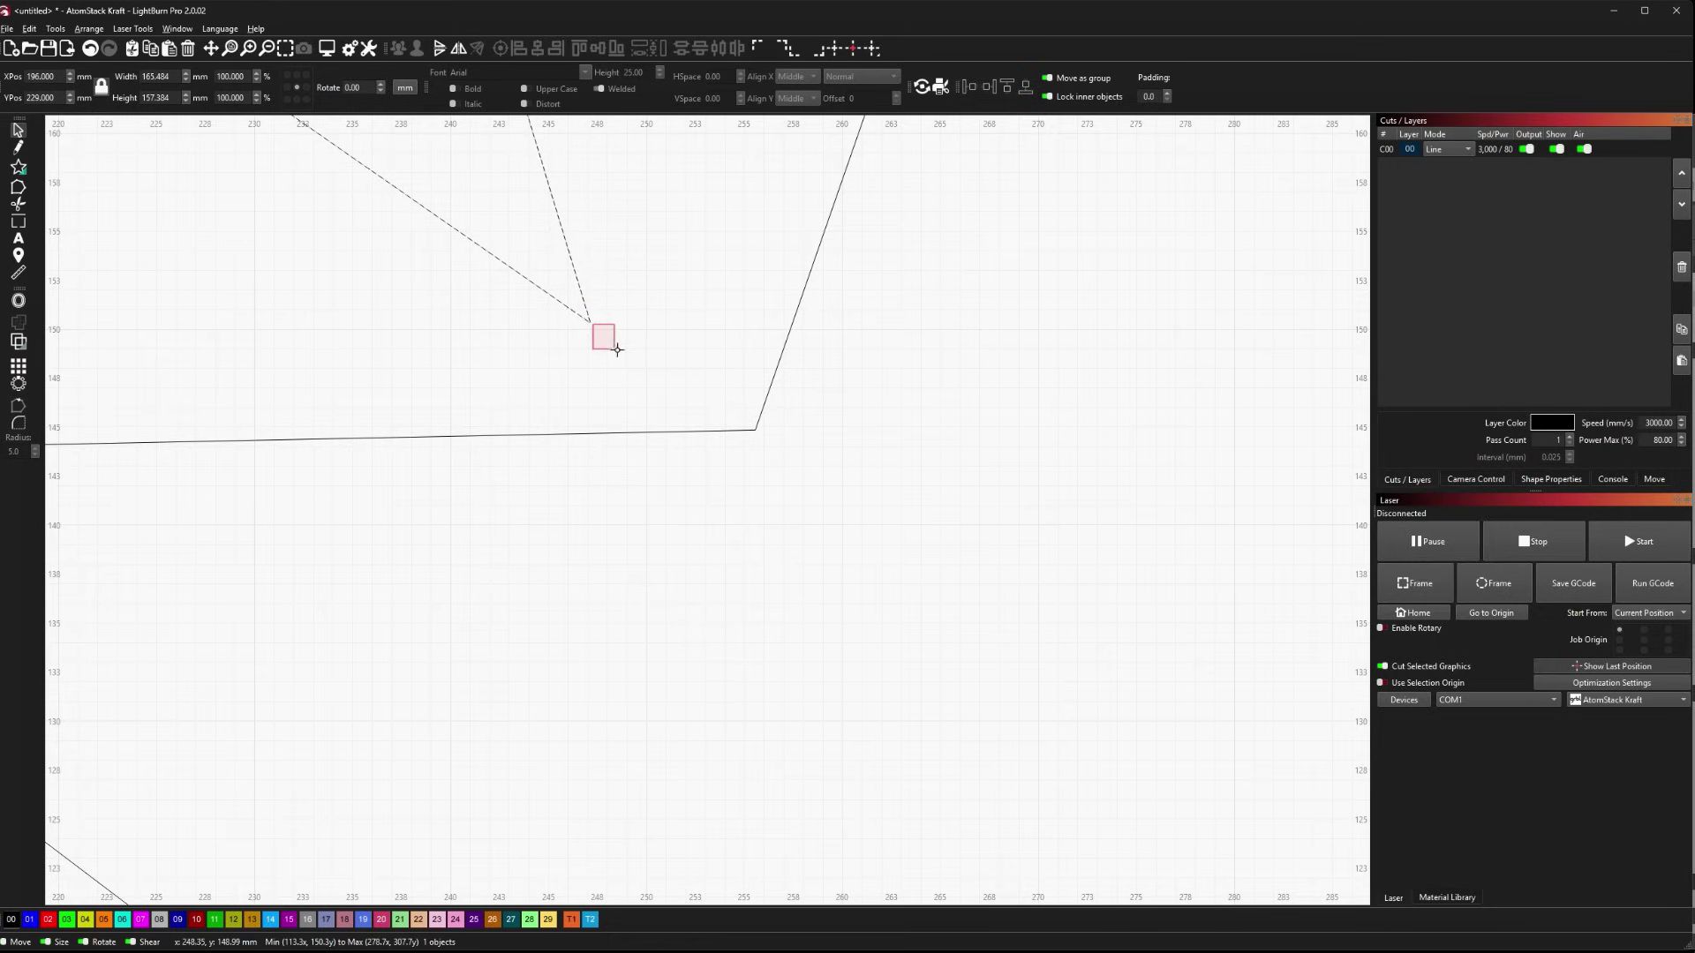
click(590, 318)
drag(588, 320, 756, 431)
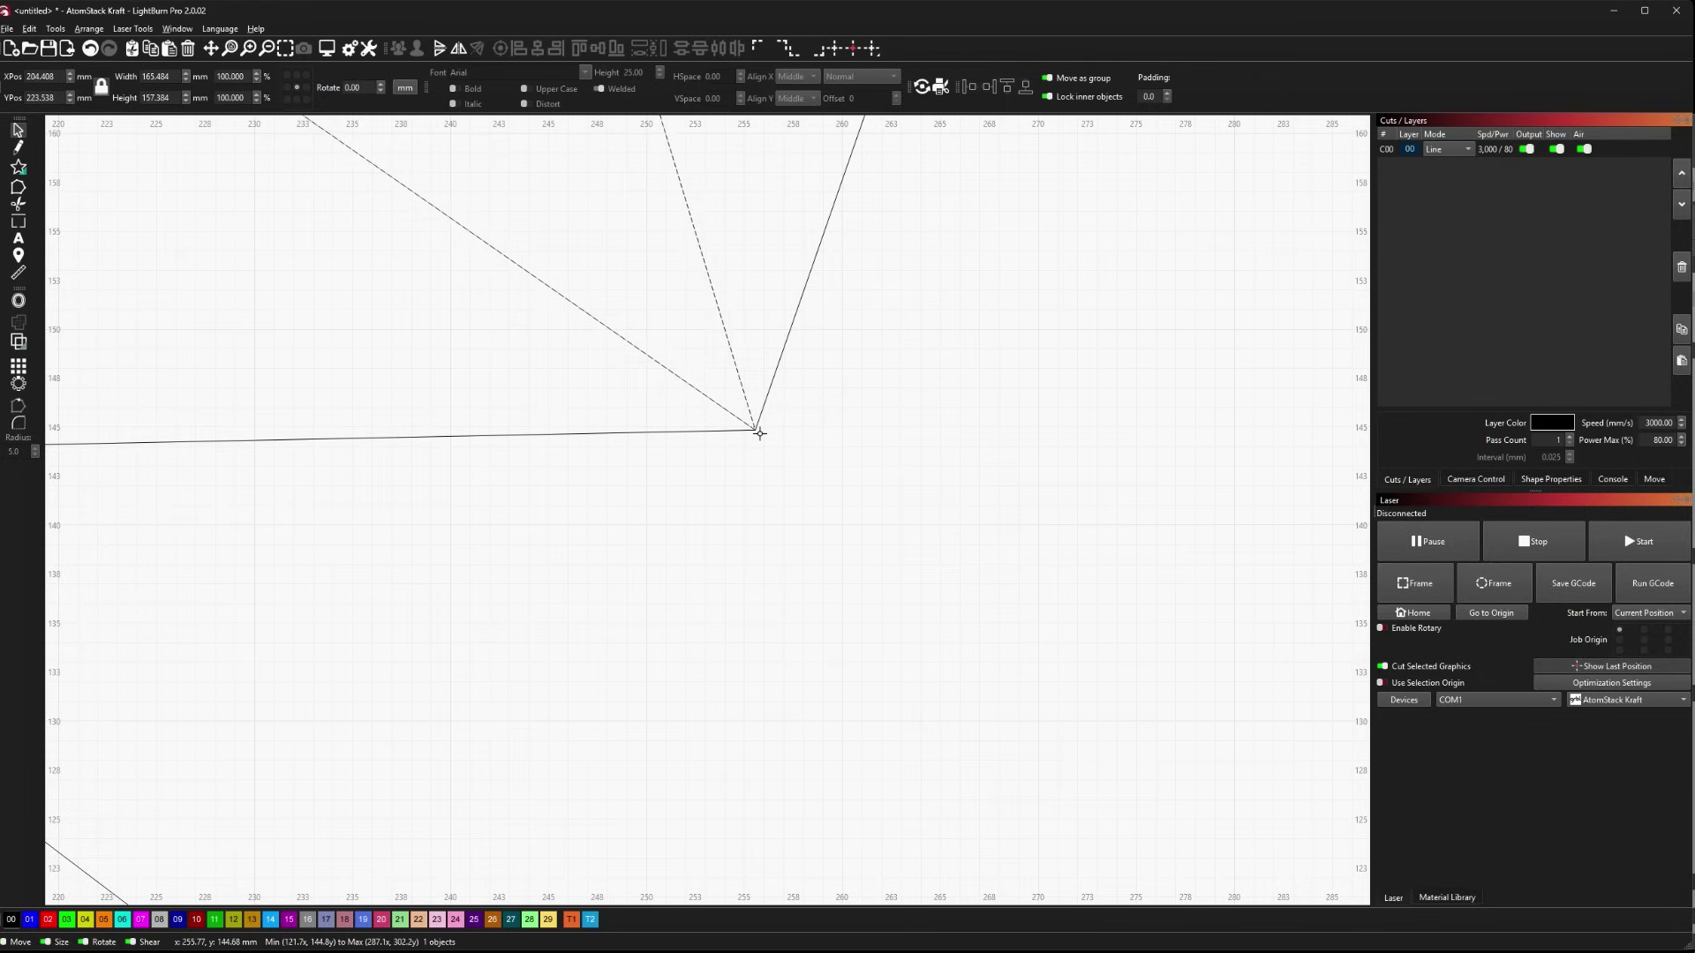
scroll(979, 489, down, 10)
click(1139, 364)
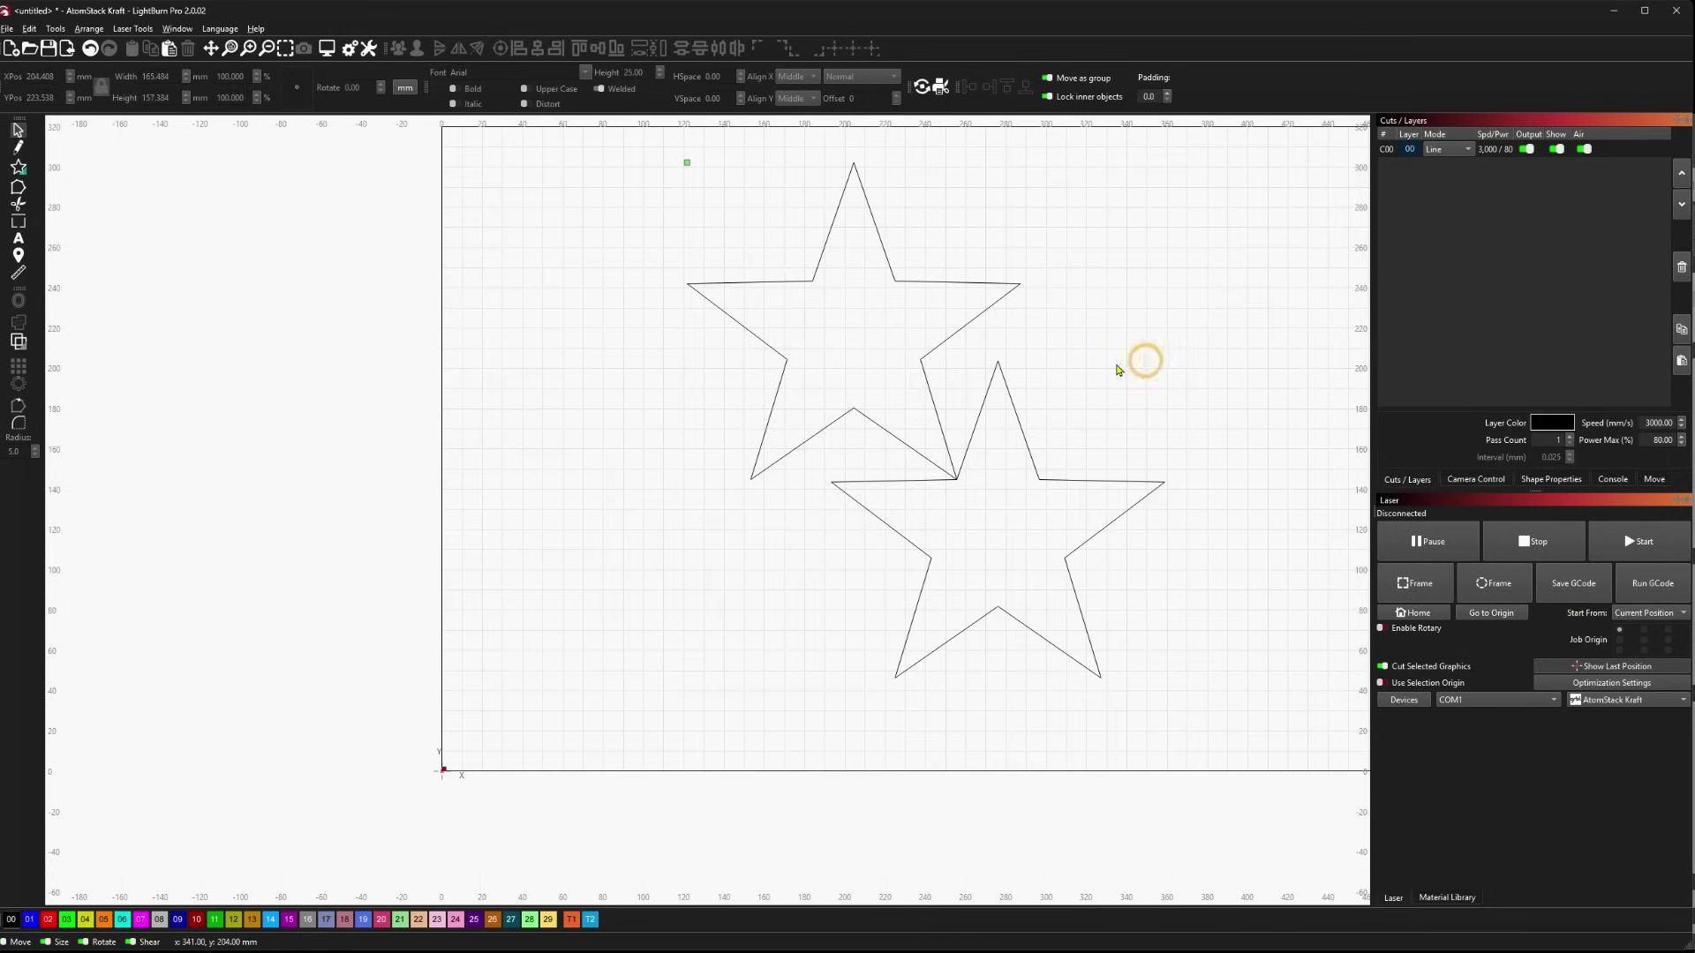
scroll(965, 382, right, 5)
scroll(883, 386, up, 2)
click(709, 394)
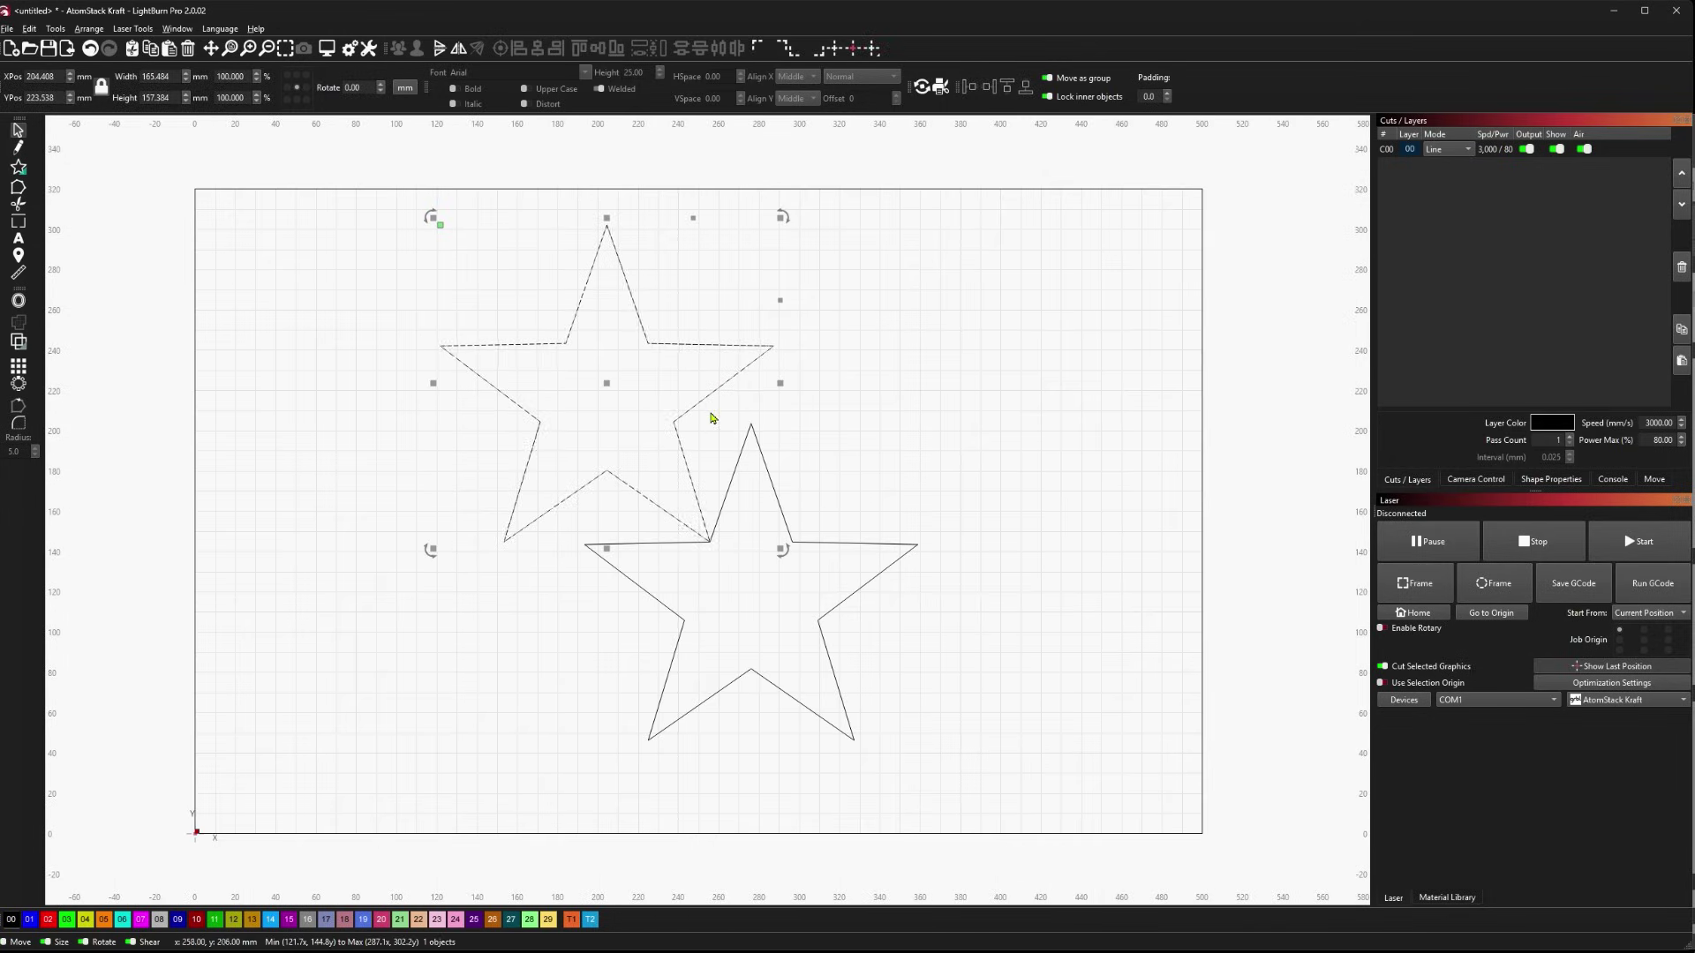
click(871, 457)
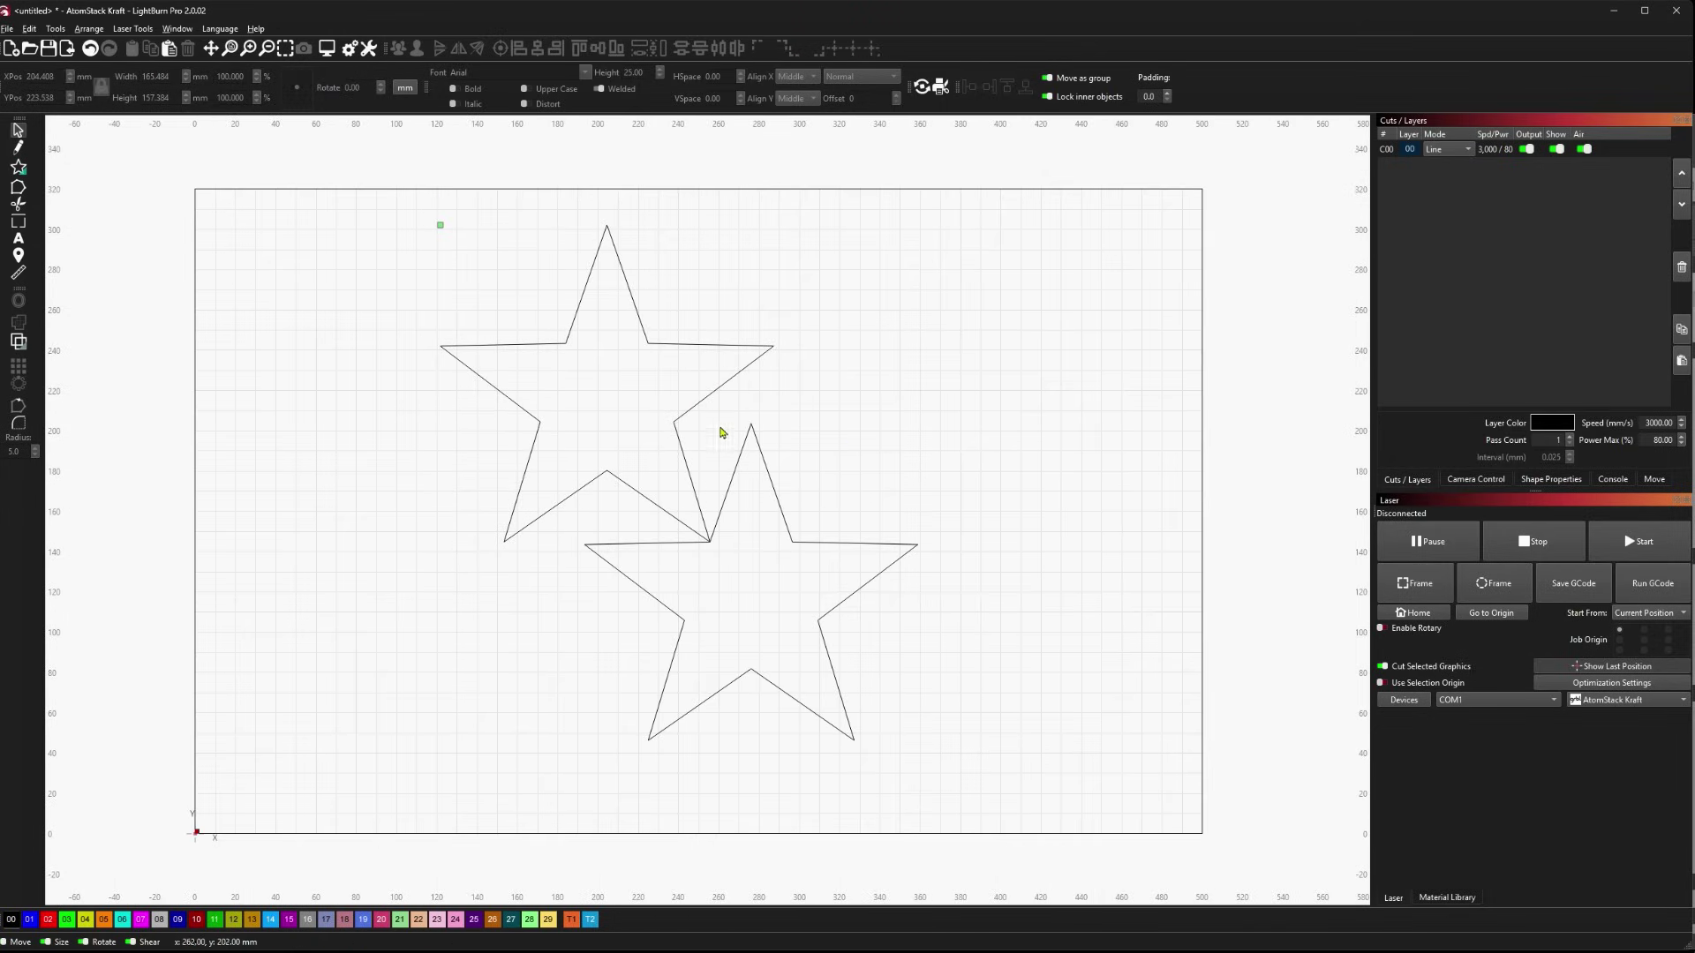
- Rotate the upper star about the shared node with Two-Point Rotate / Scale until its right inner corner meets the lower star's top tip
click(684, 415)
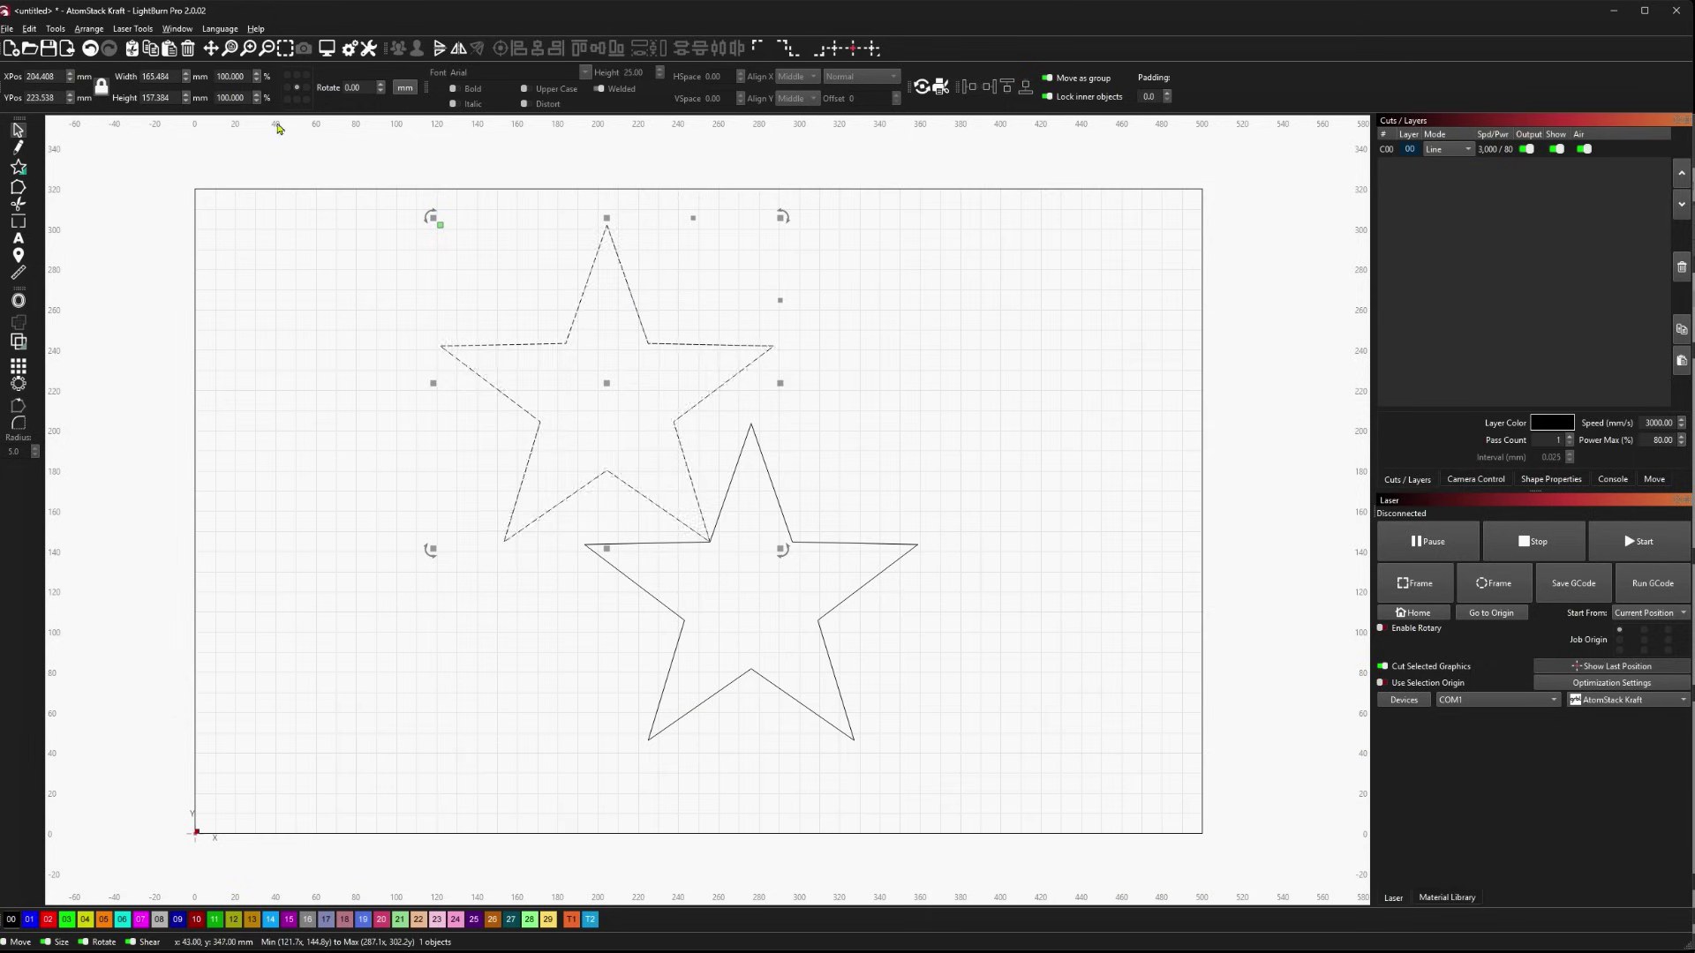
click(92, 29)
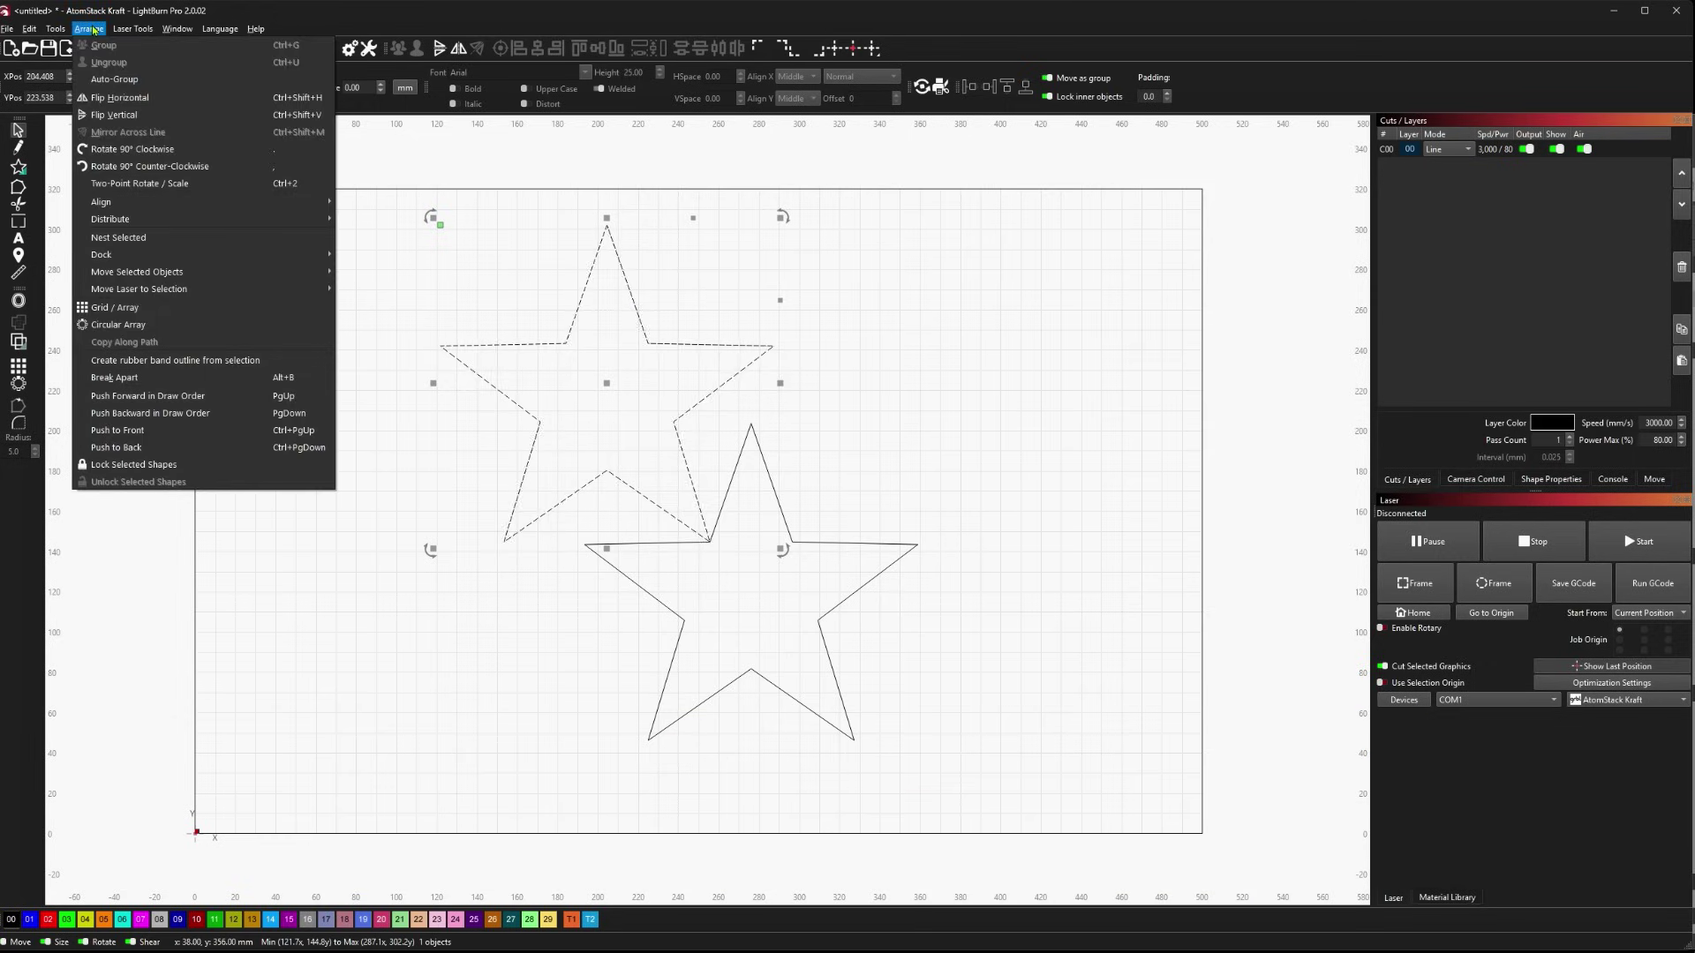
click(168, 183)
scroll(729, 565, down, 1)
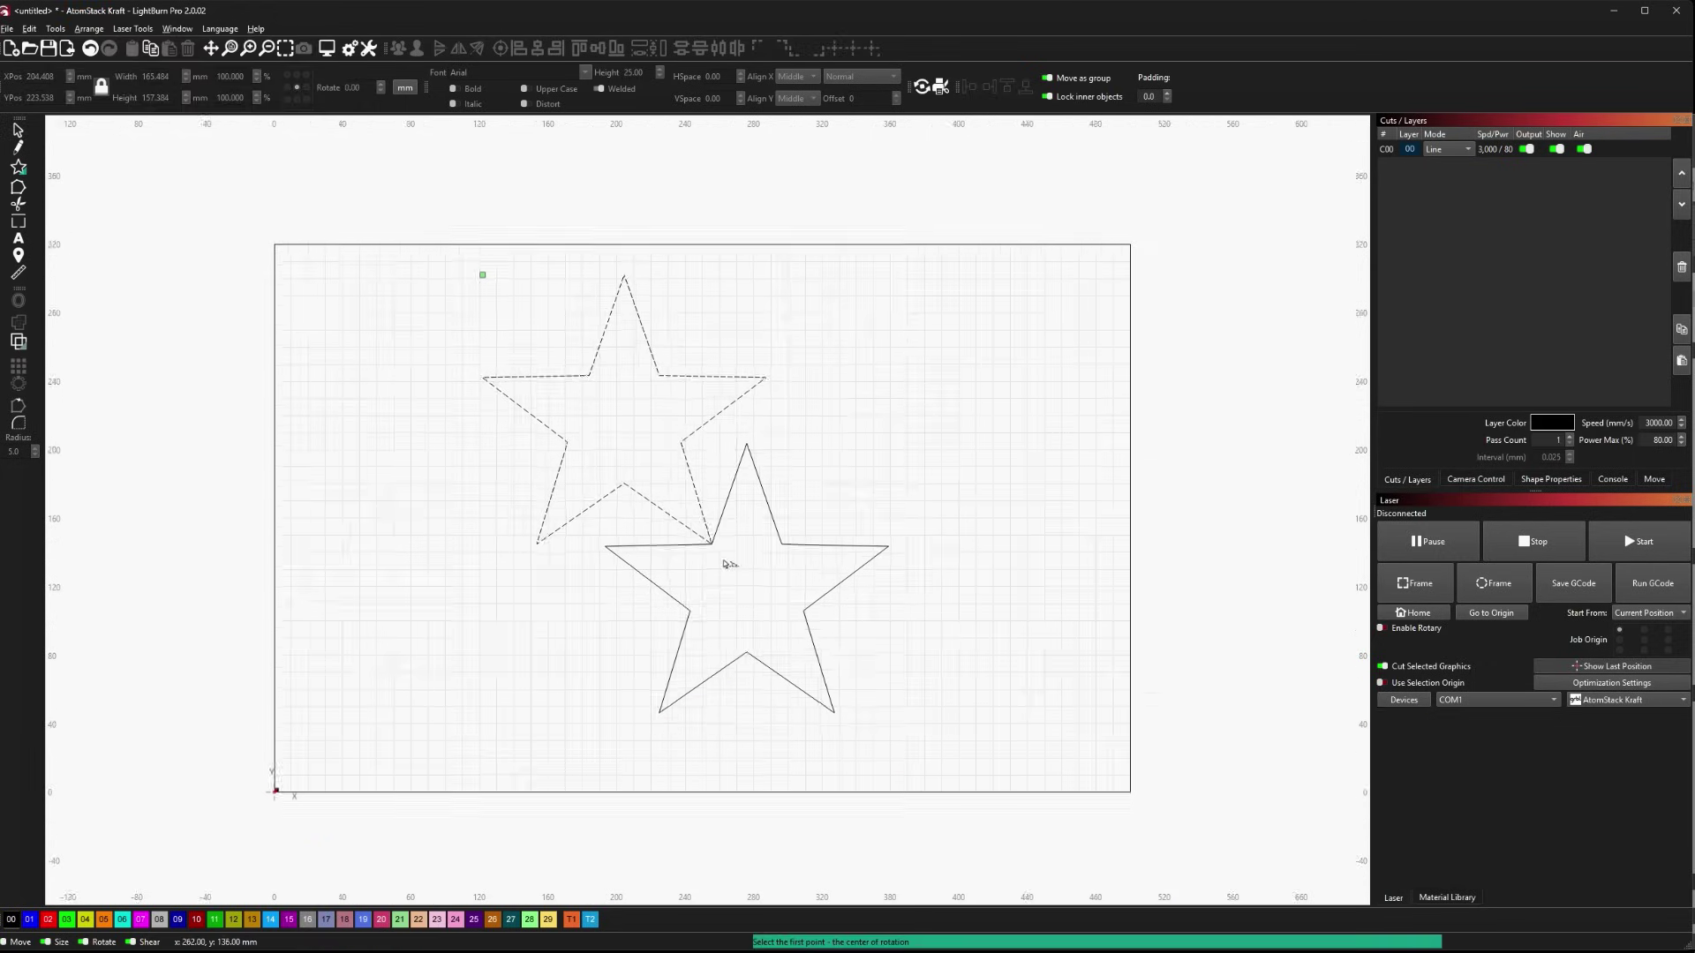
scroll(724, 563, up, 10)
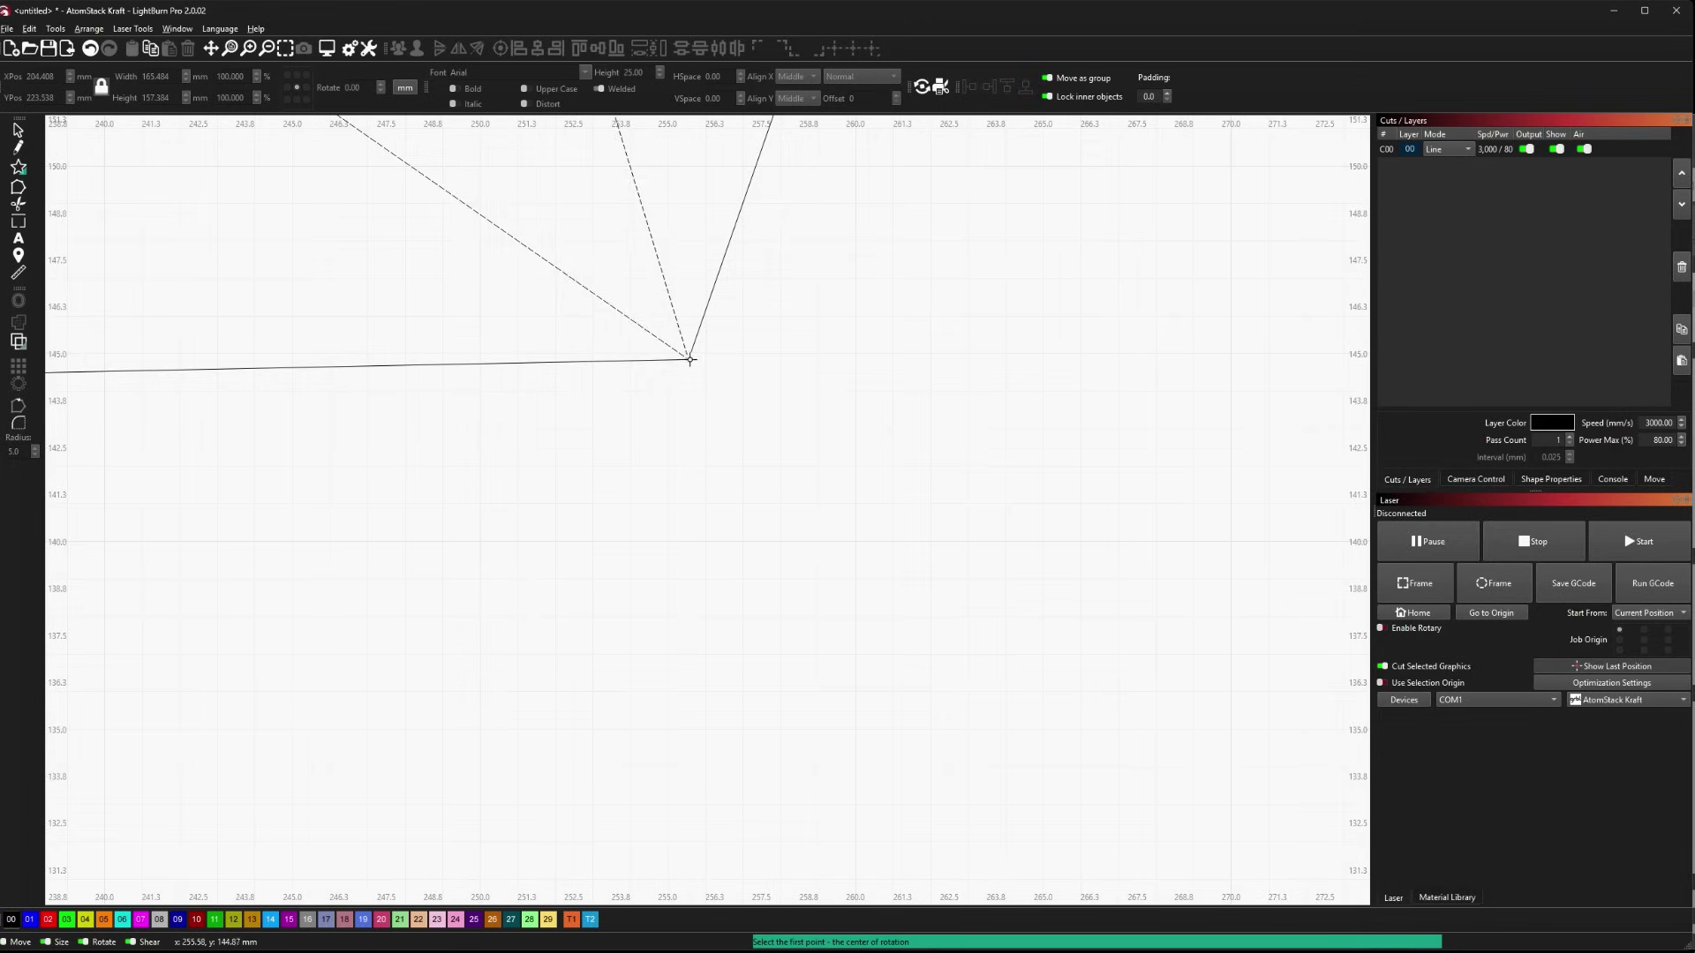
click(690, 360)
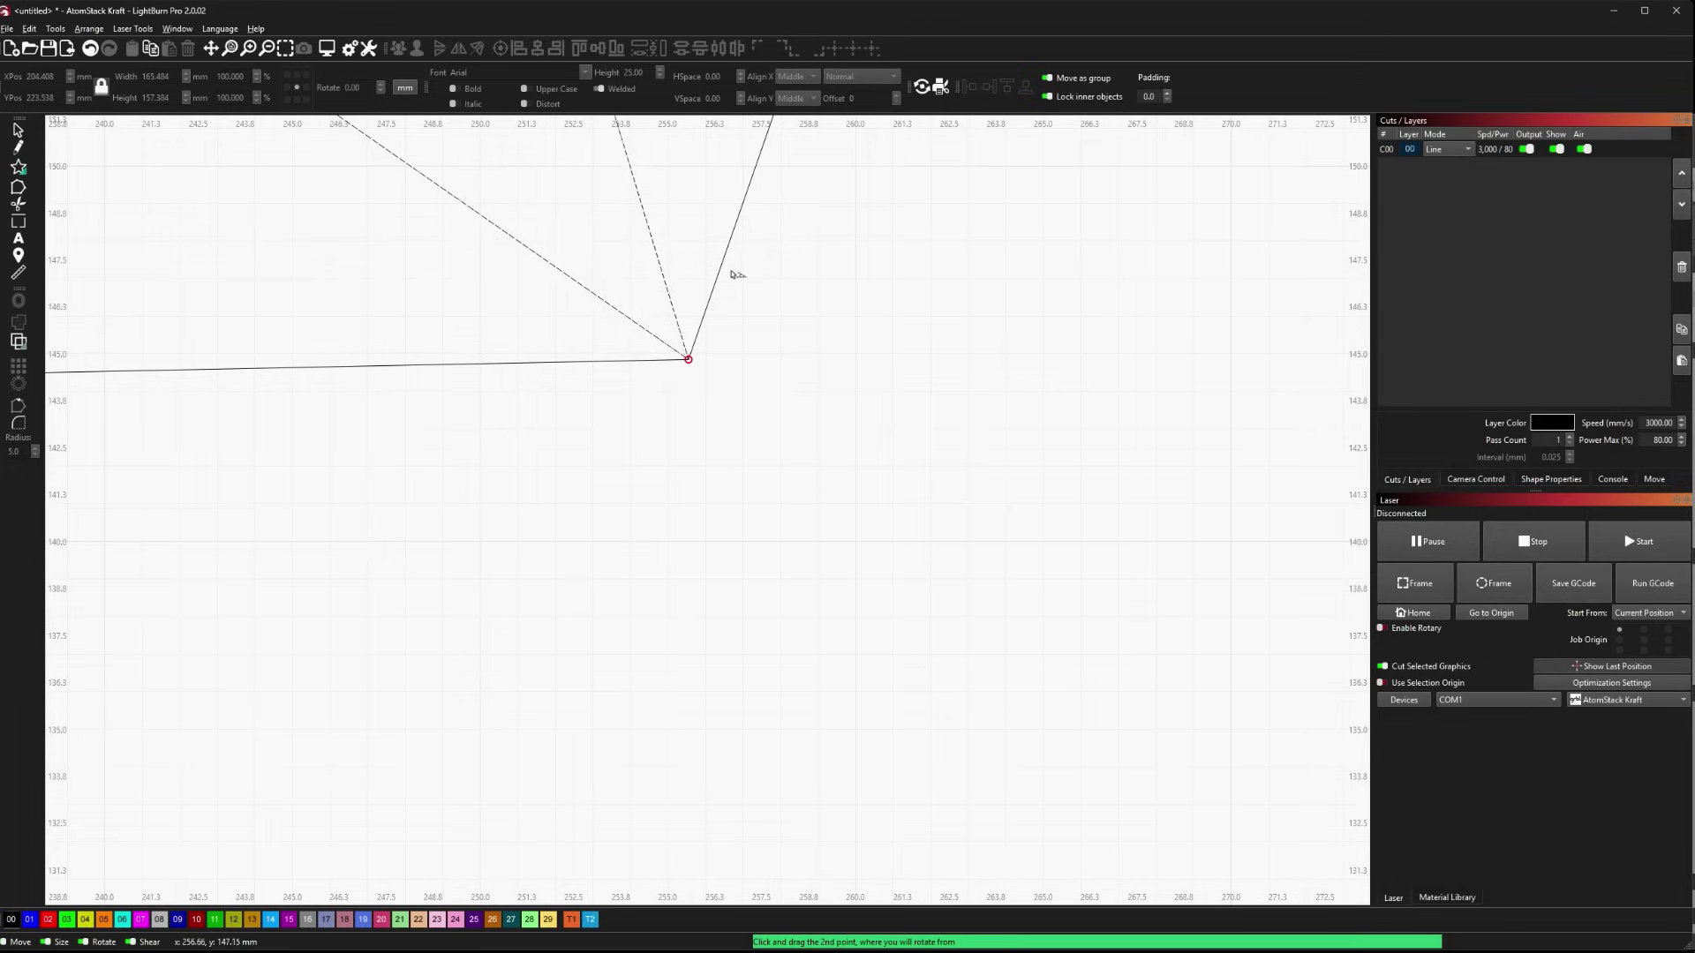
scroll(723, 472, down, 8)
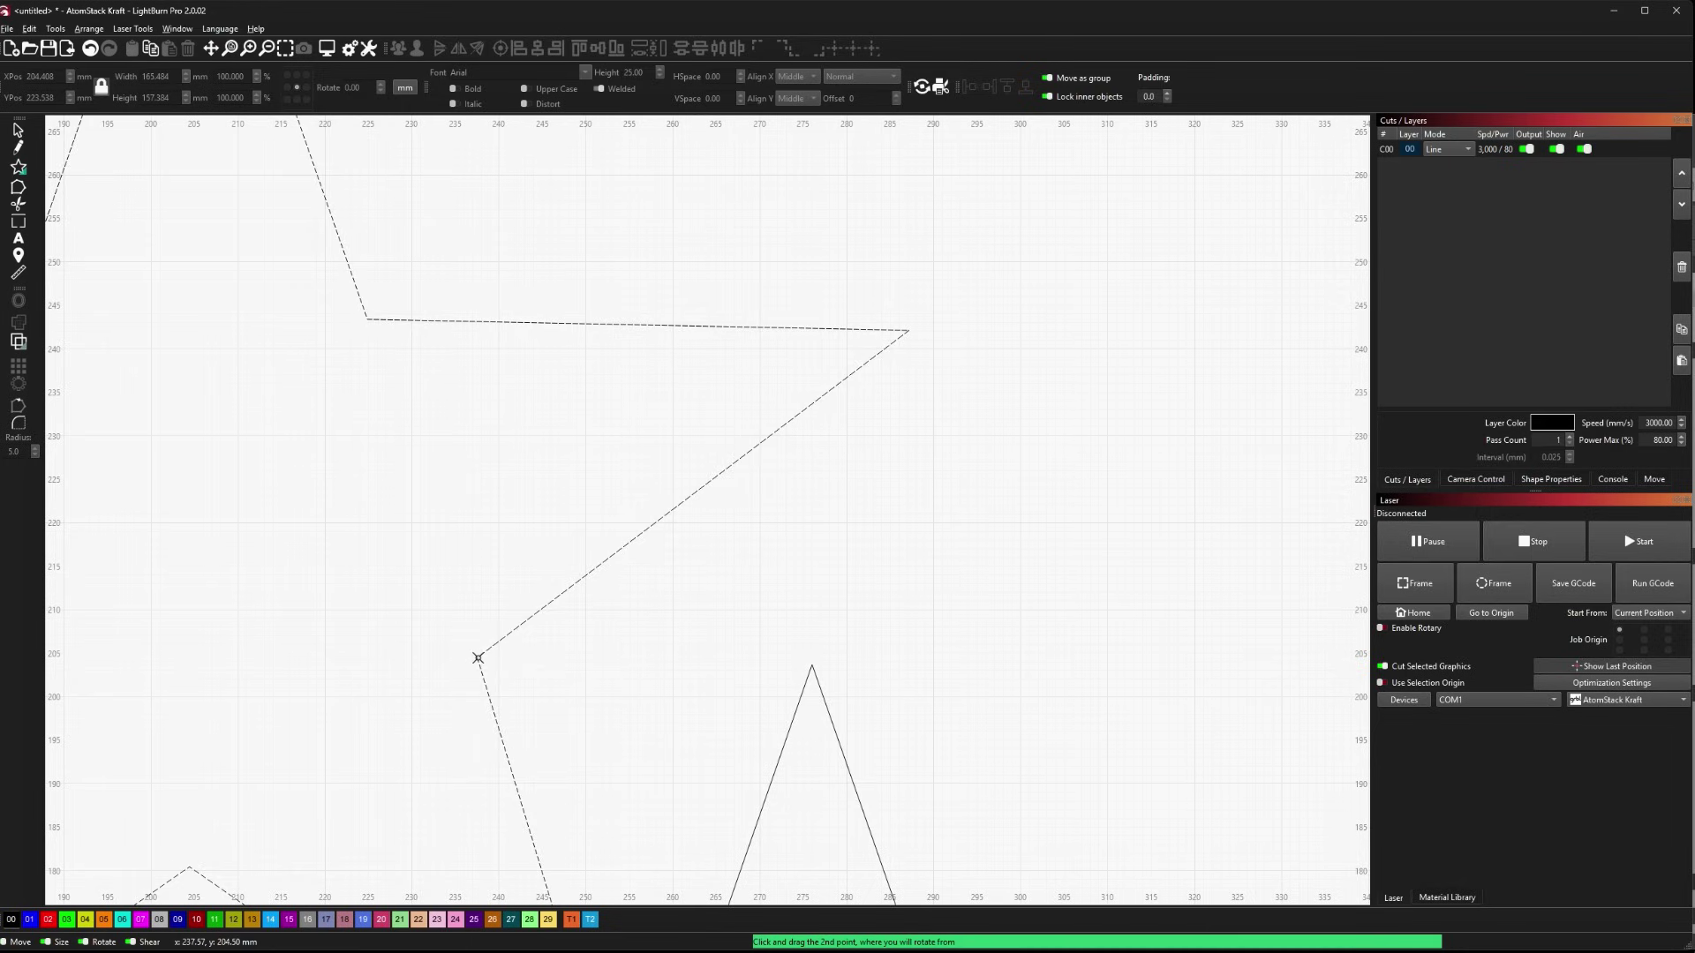
drag(476, 658, 813, 665)
scroll(1002, 753, down, 6)
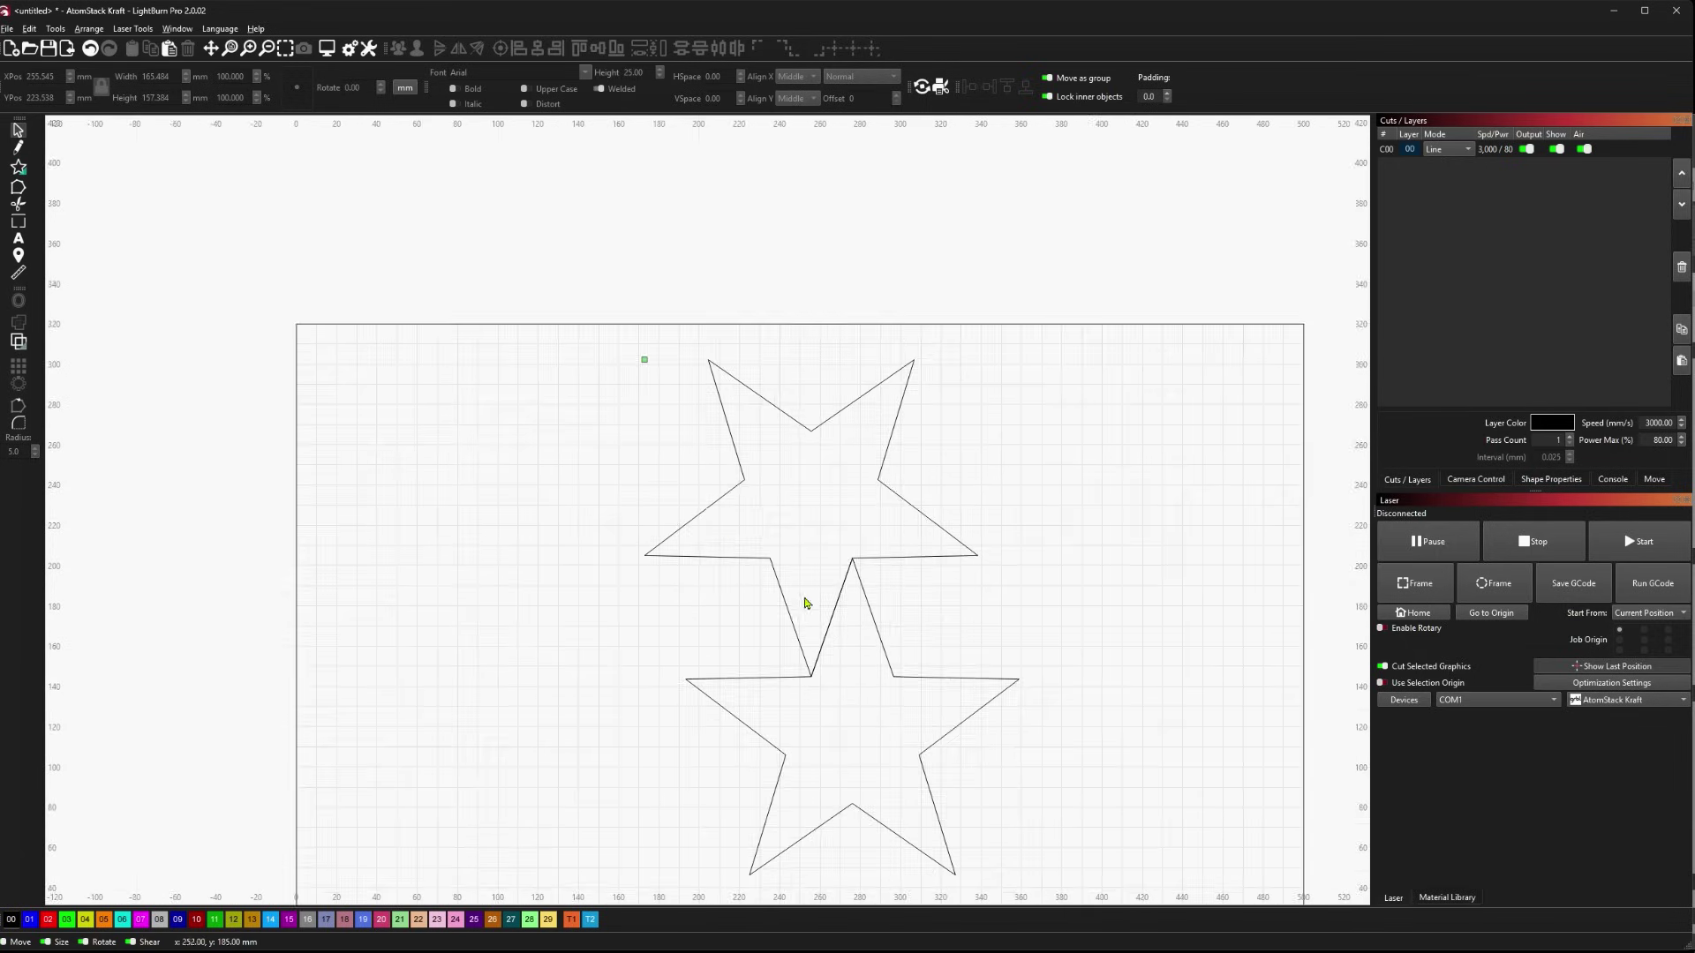
- Examine how the two stars' nodes and shared edge line up at the lower star's top tip
scroll(805, 602, up, 15)
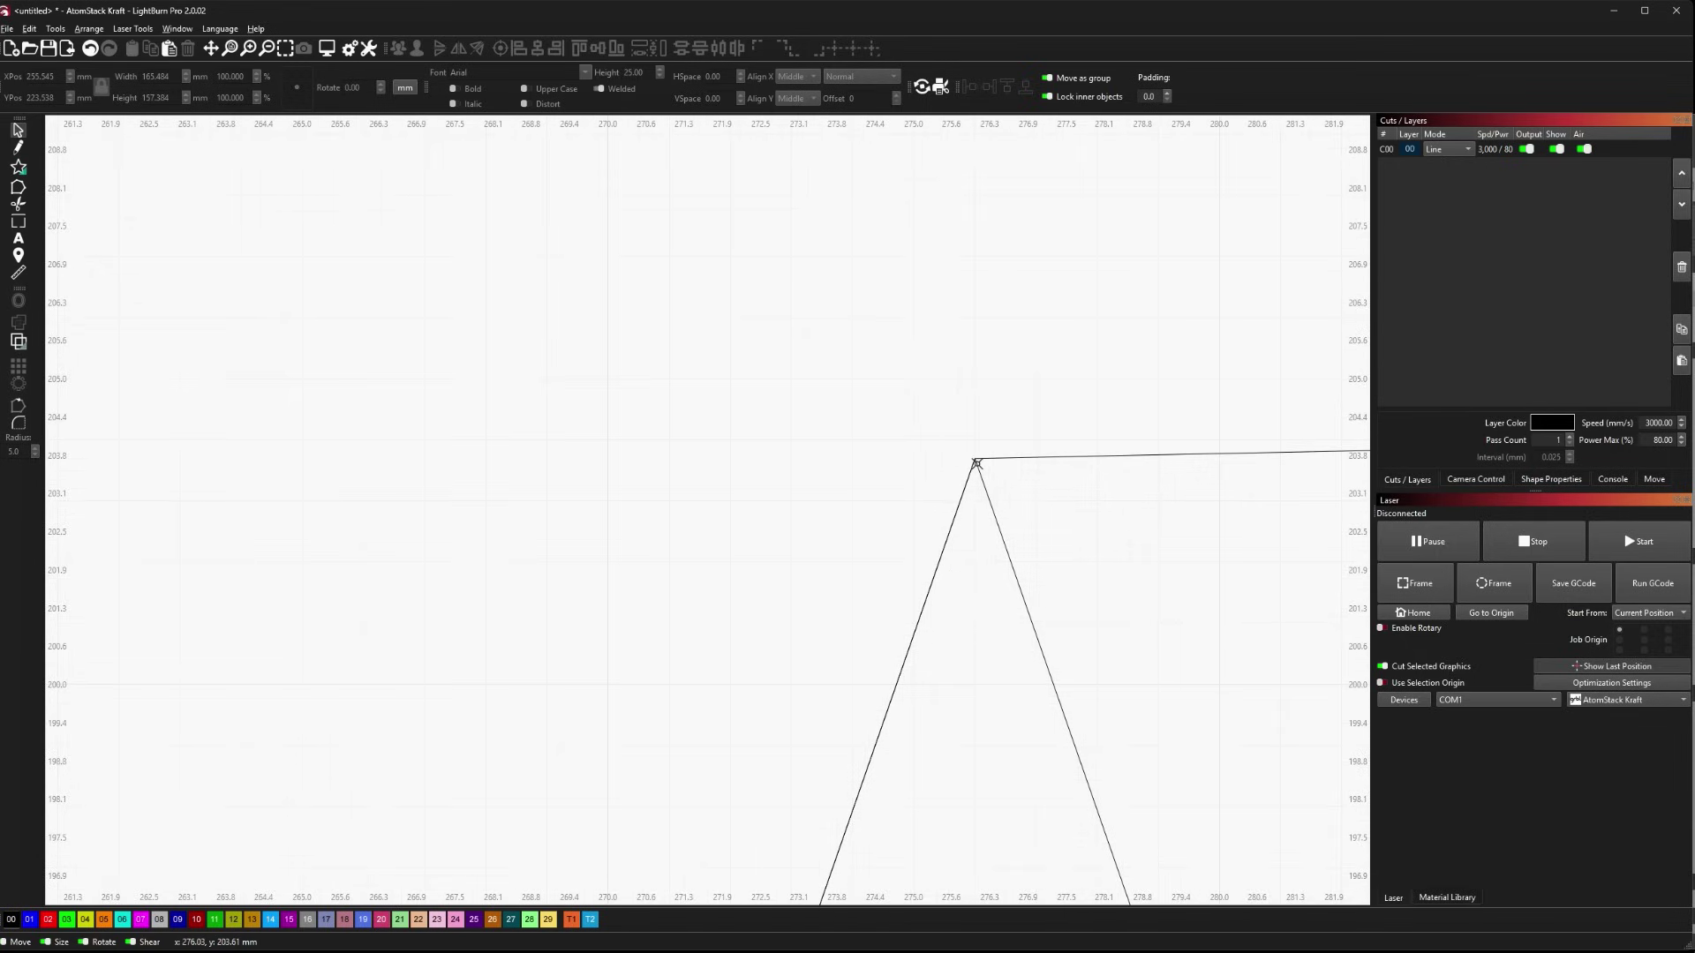
scroll(953, 573, down, 5)
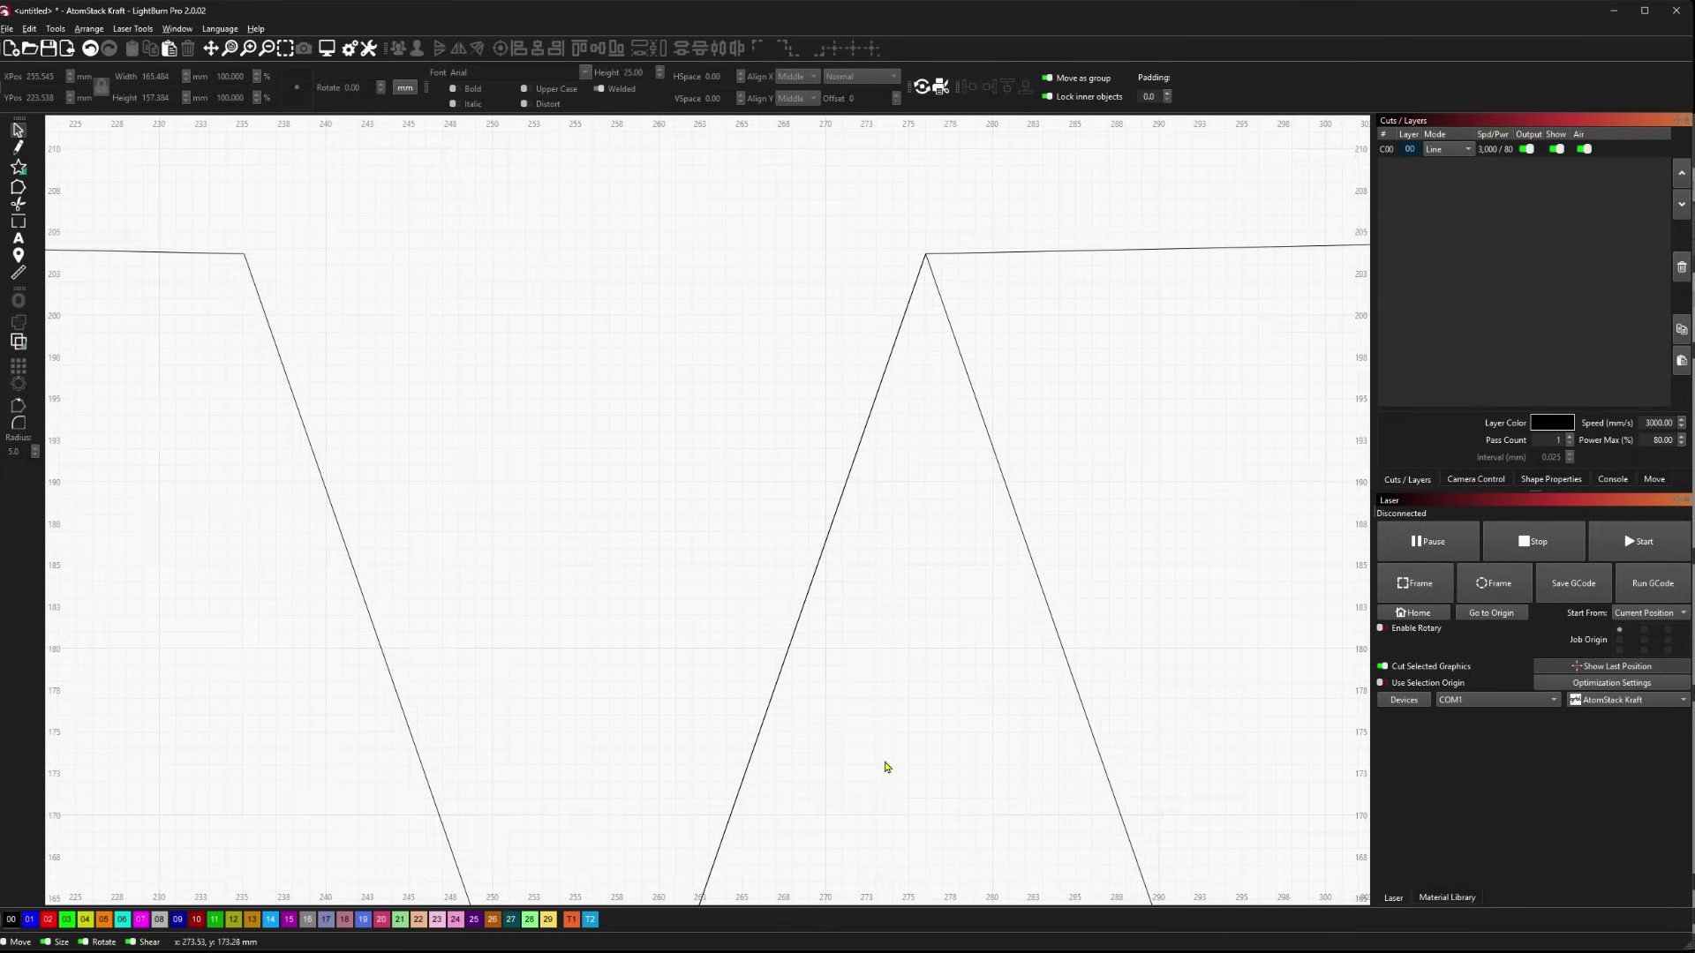
scroll(887, 767, down, 5)
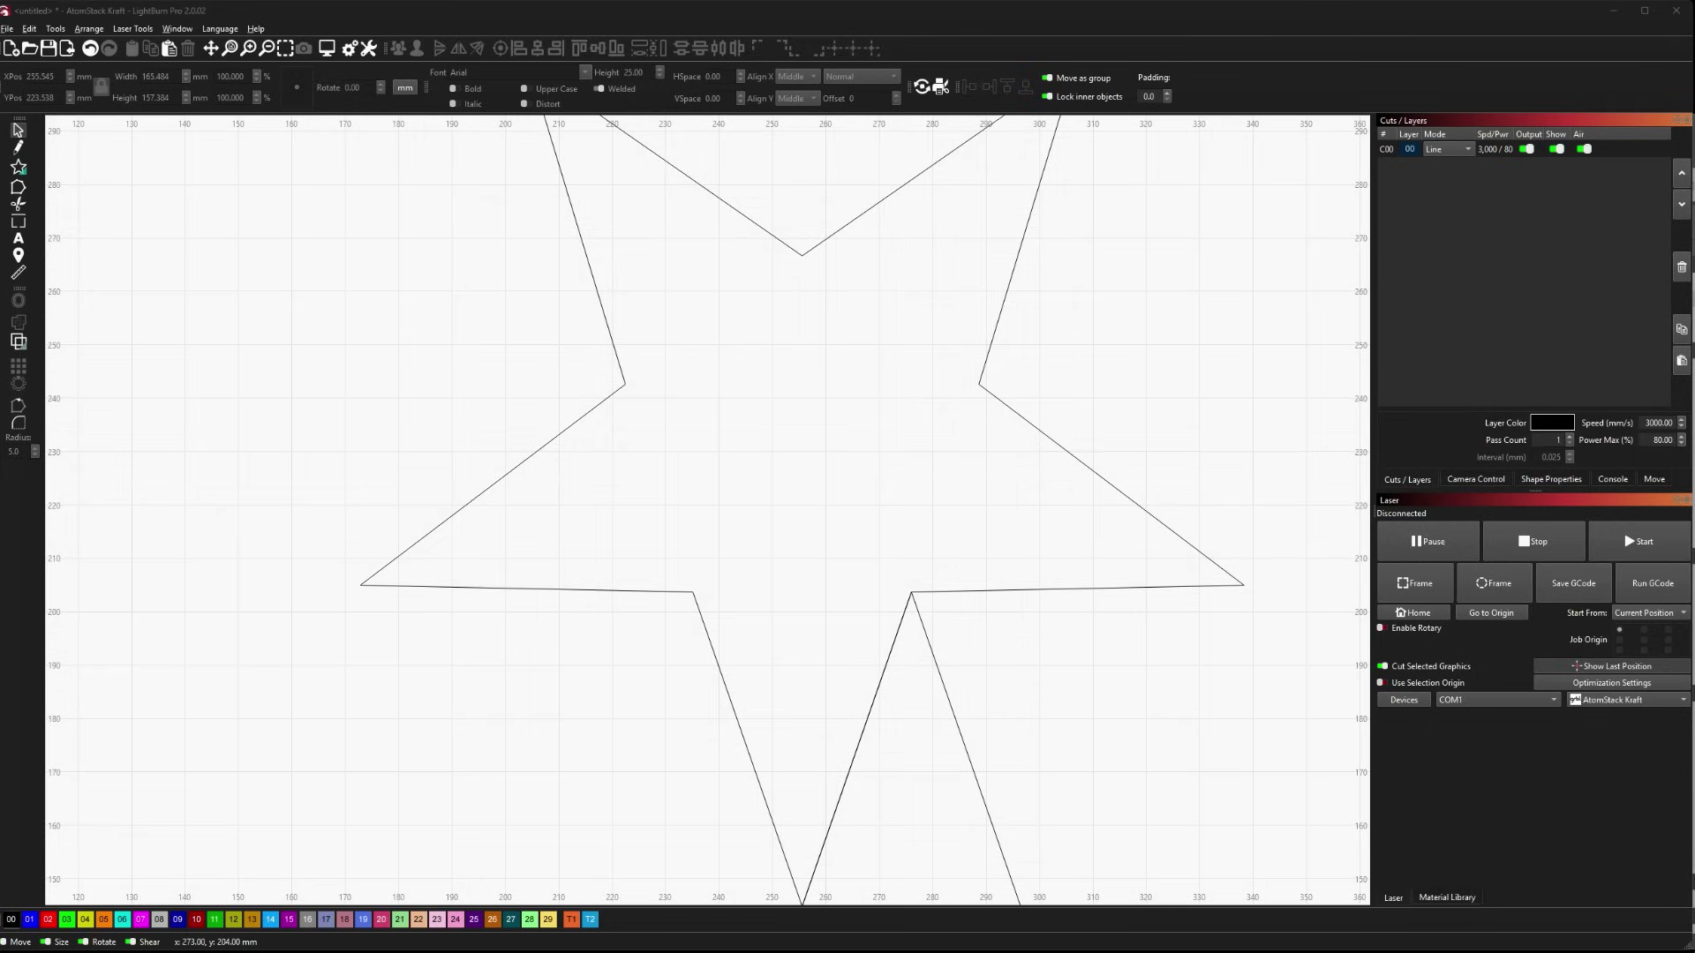
scroll(965, 555, down, 5)
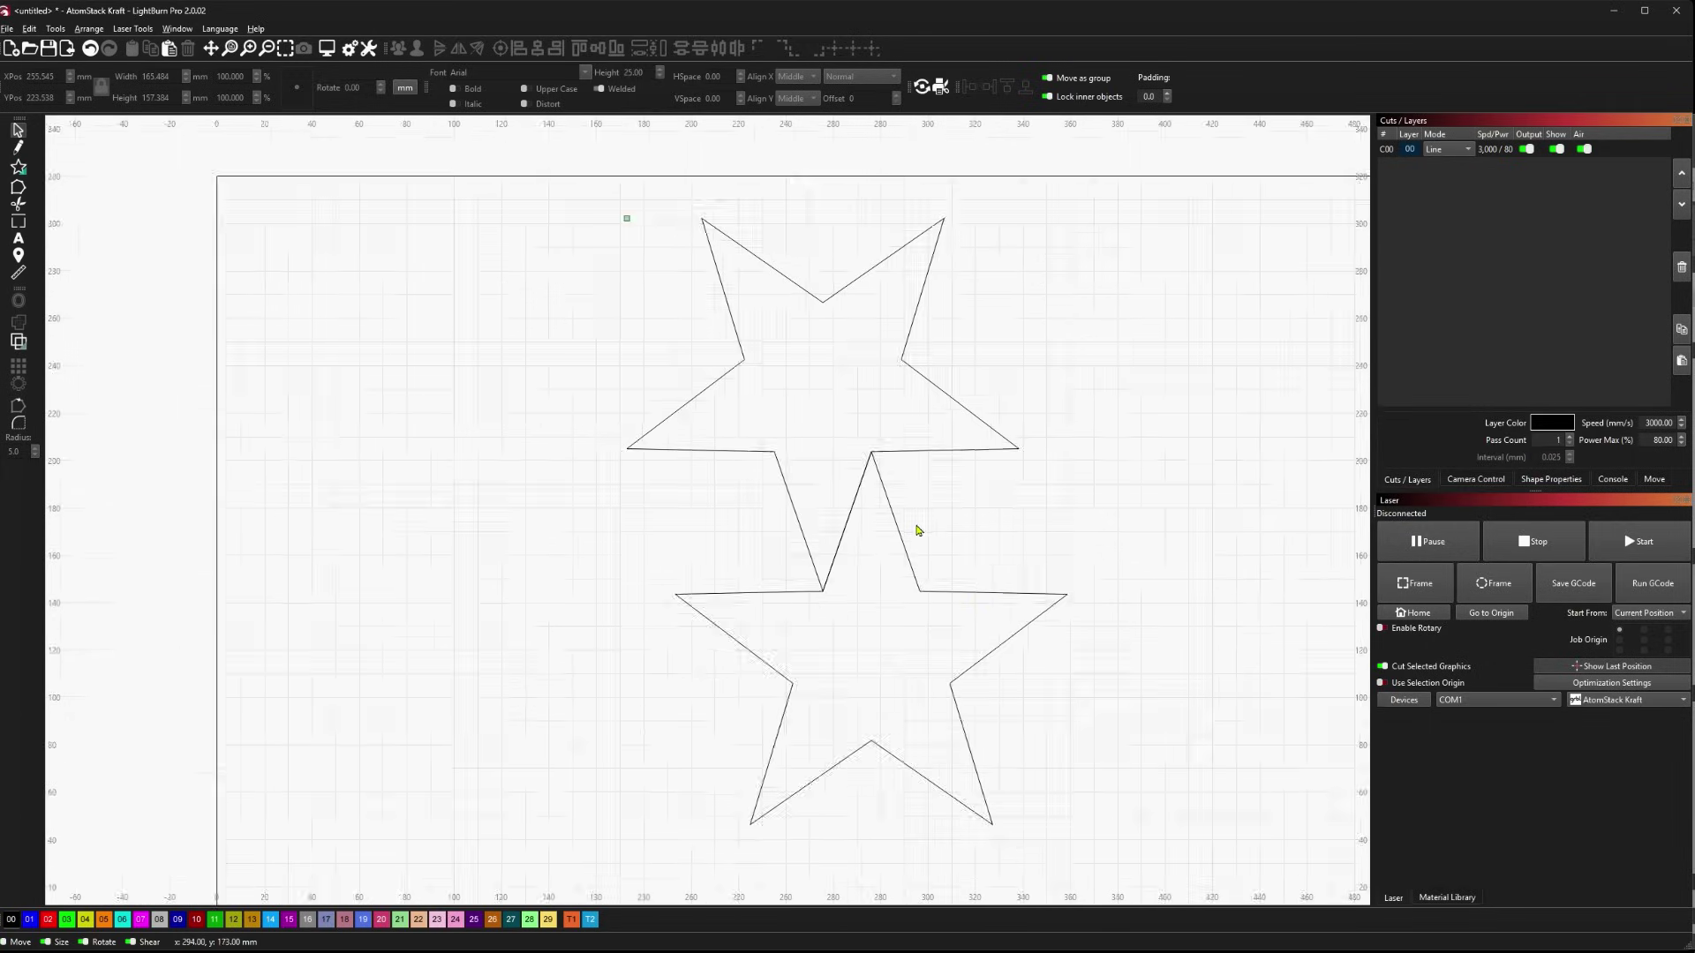
drag(527, 284, 1072, 899)
click(1128, 560)
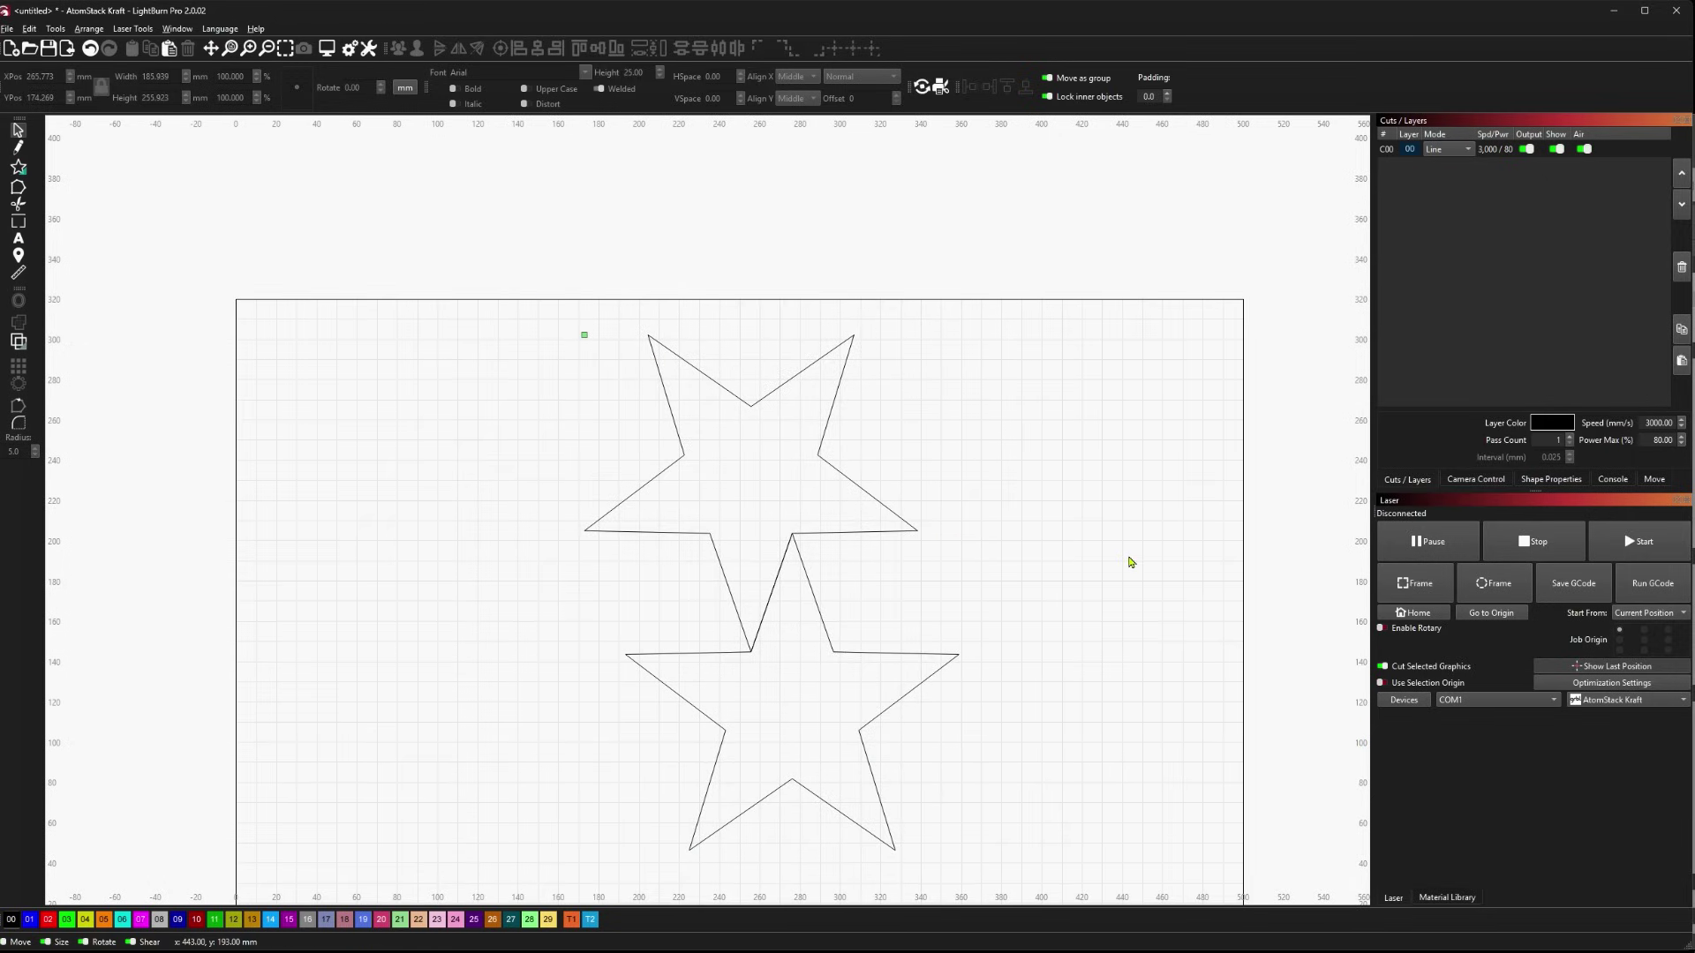
- Select the upper star and undo its two-point rotation
click(836, 534)
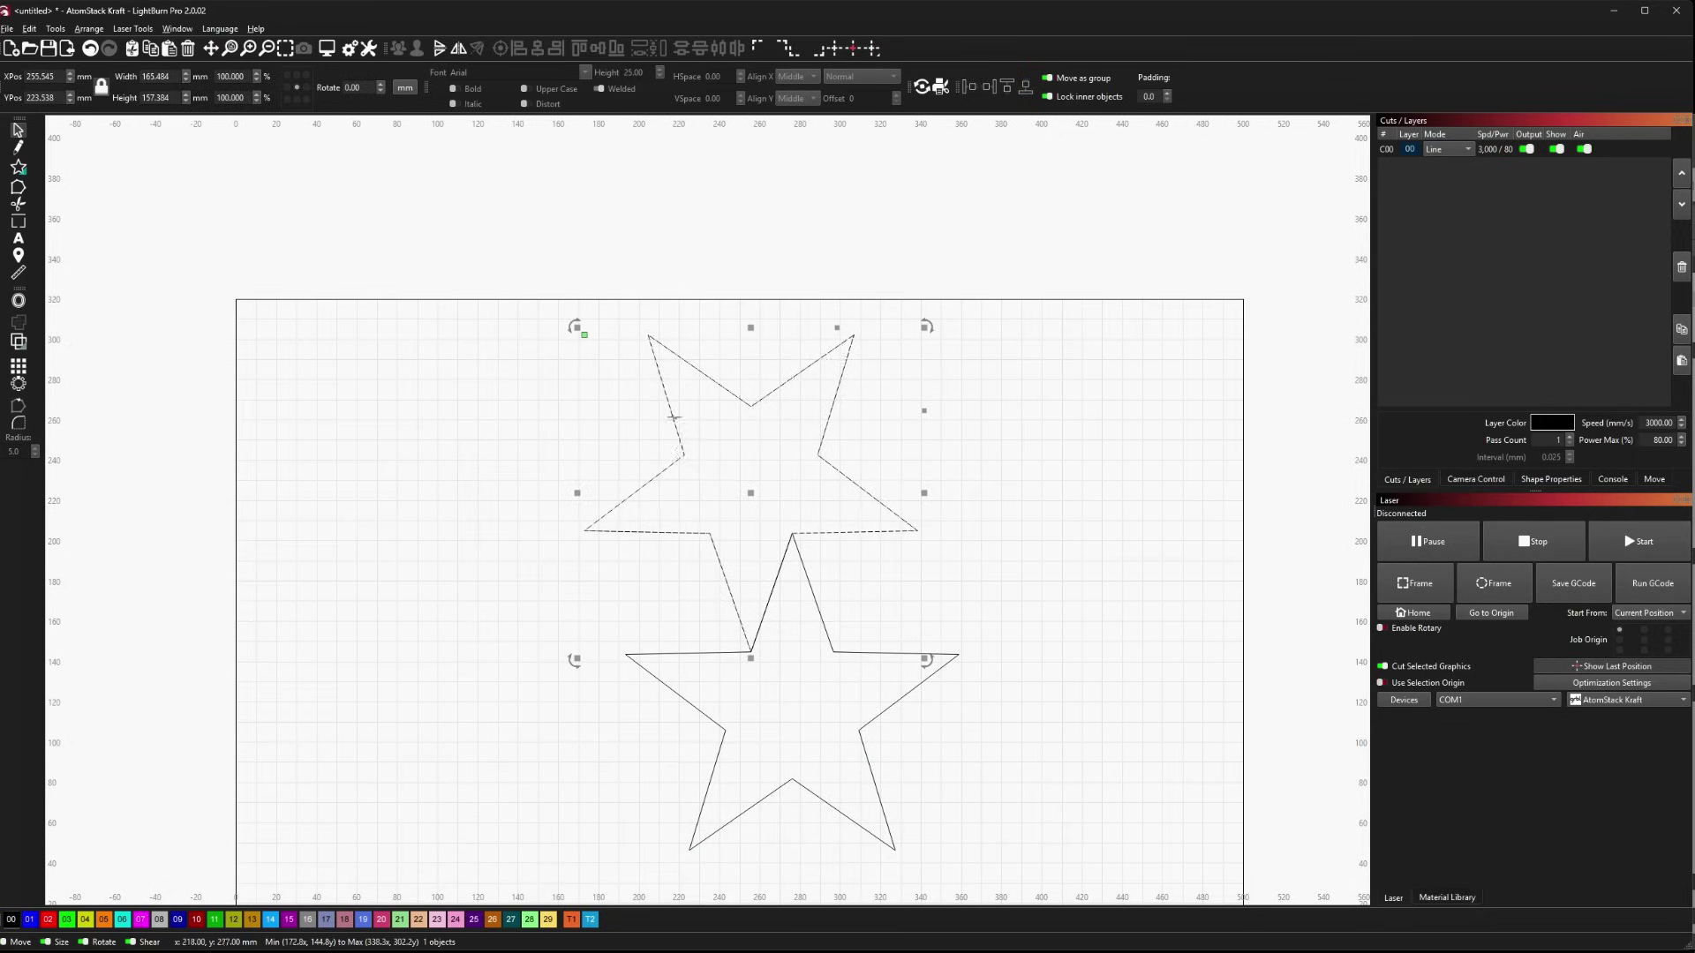
shift+click(773, 589)
click(626, 601)
key(ctrl+z)
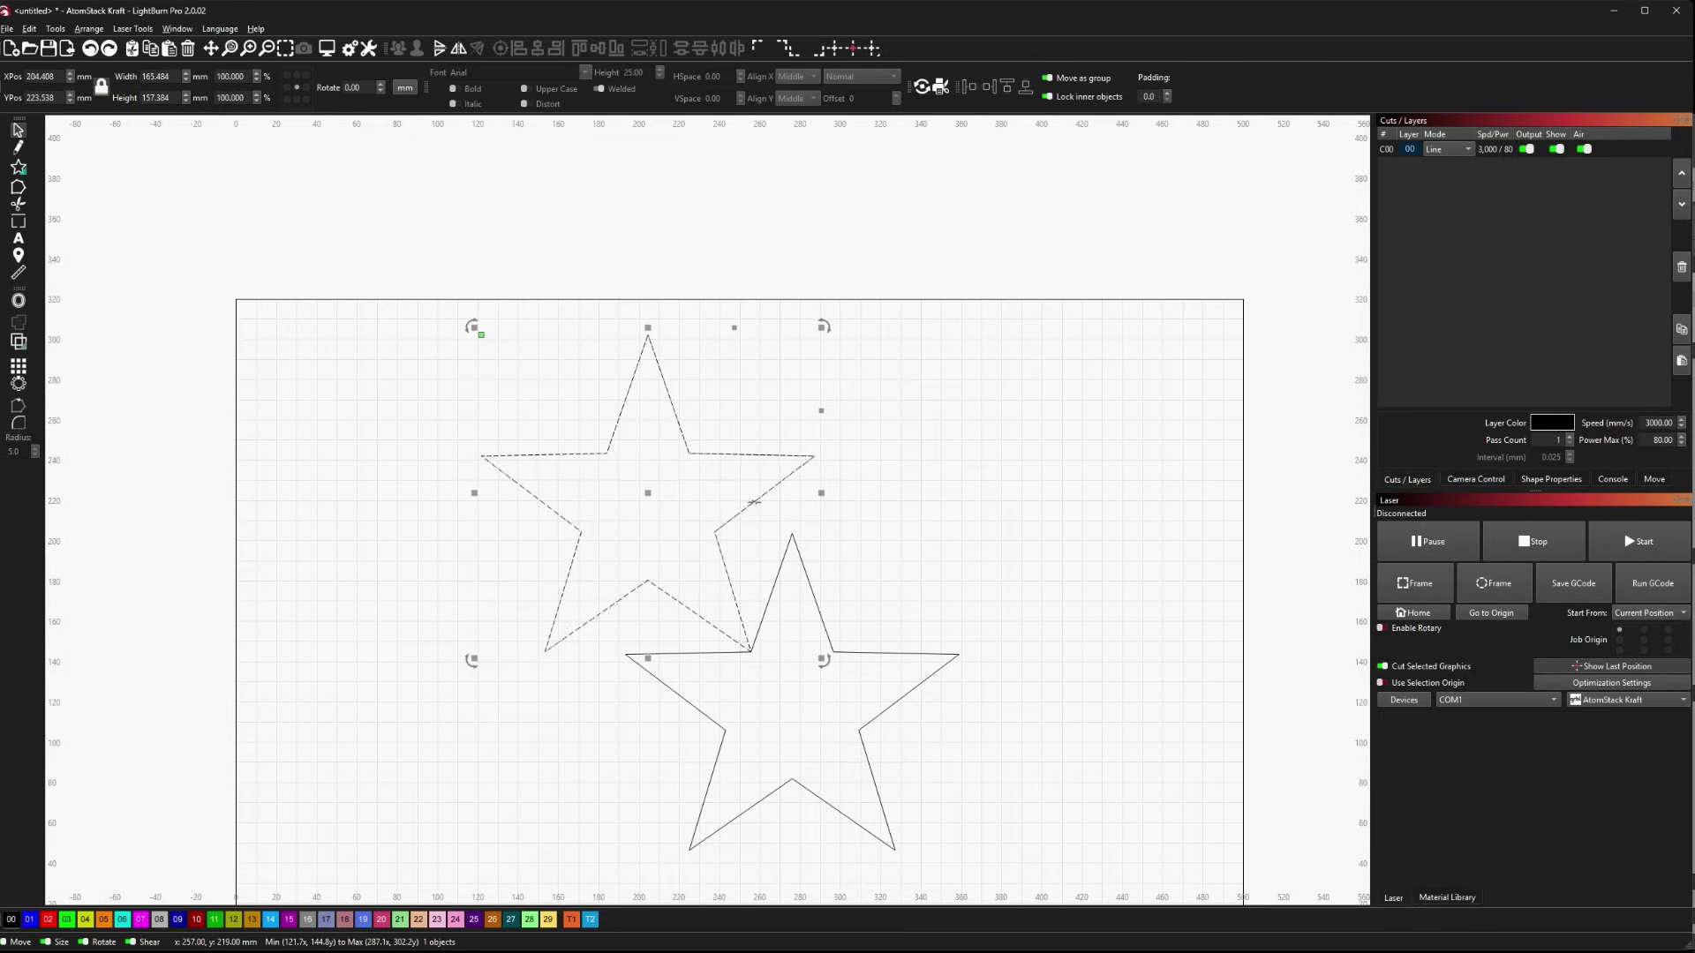
- Snap the upper star by the midpoint of its right arm's lower edge onto the lower star's left tip, and move it back up by its center
scroll(763, 517, up, 3)
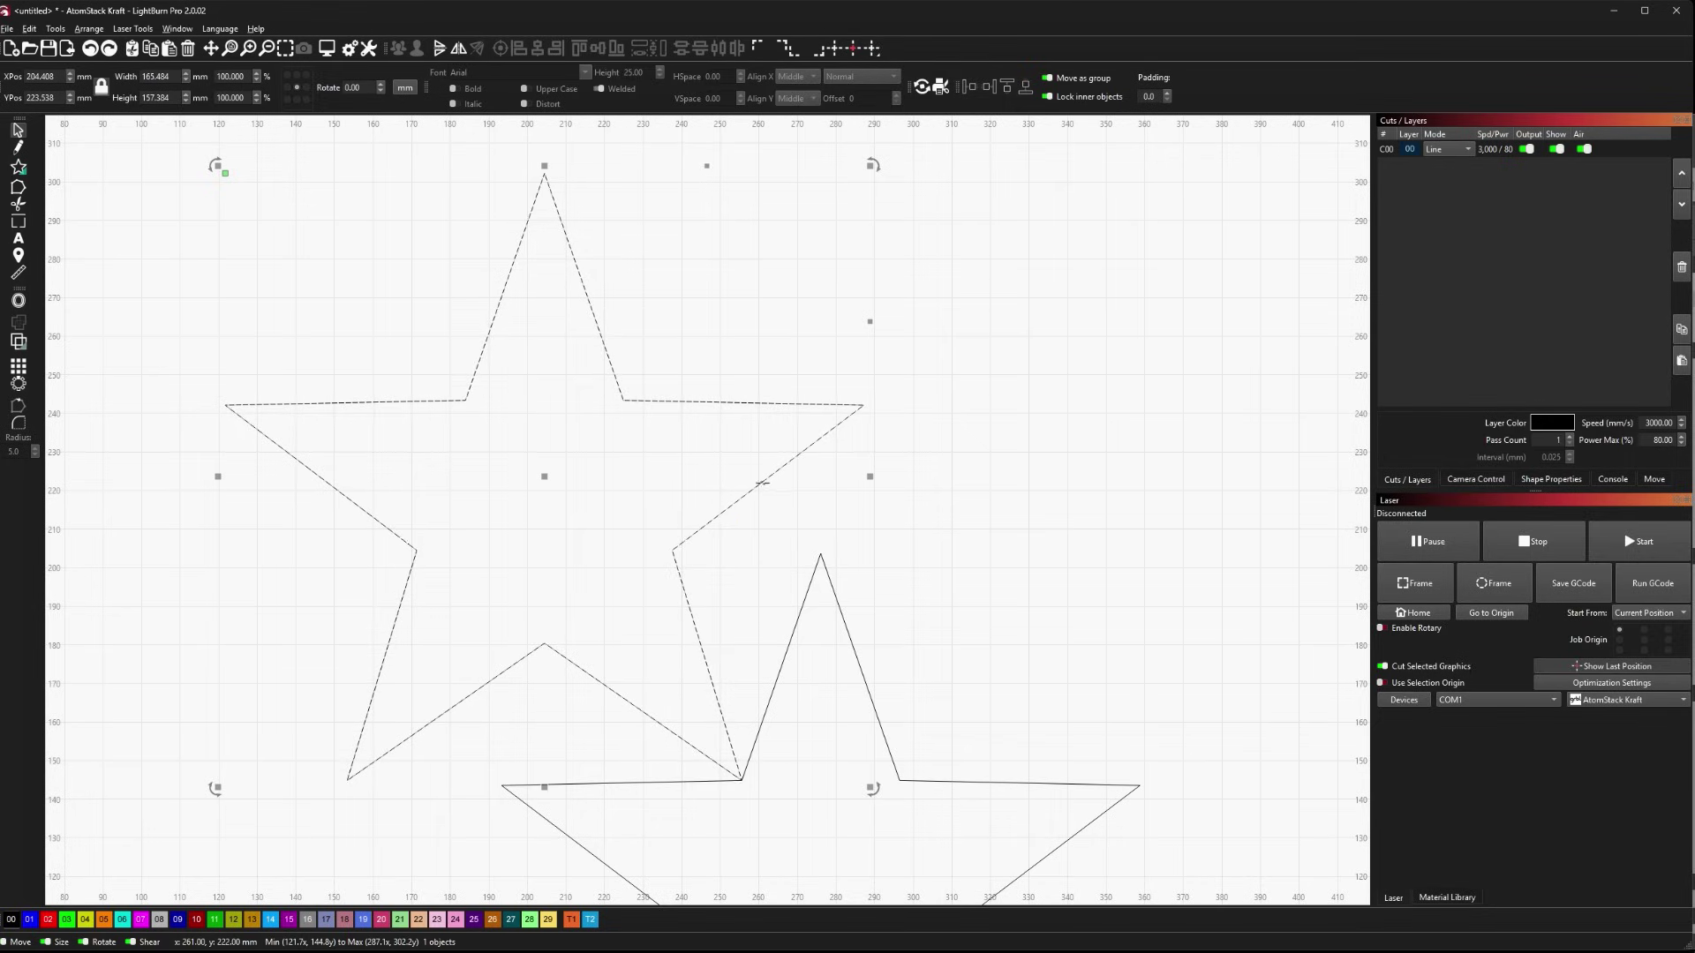
drag(768, 477, 501, 787)
scroll(459, 640, down, 2)
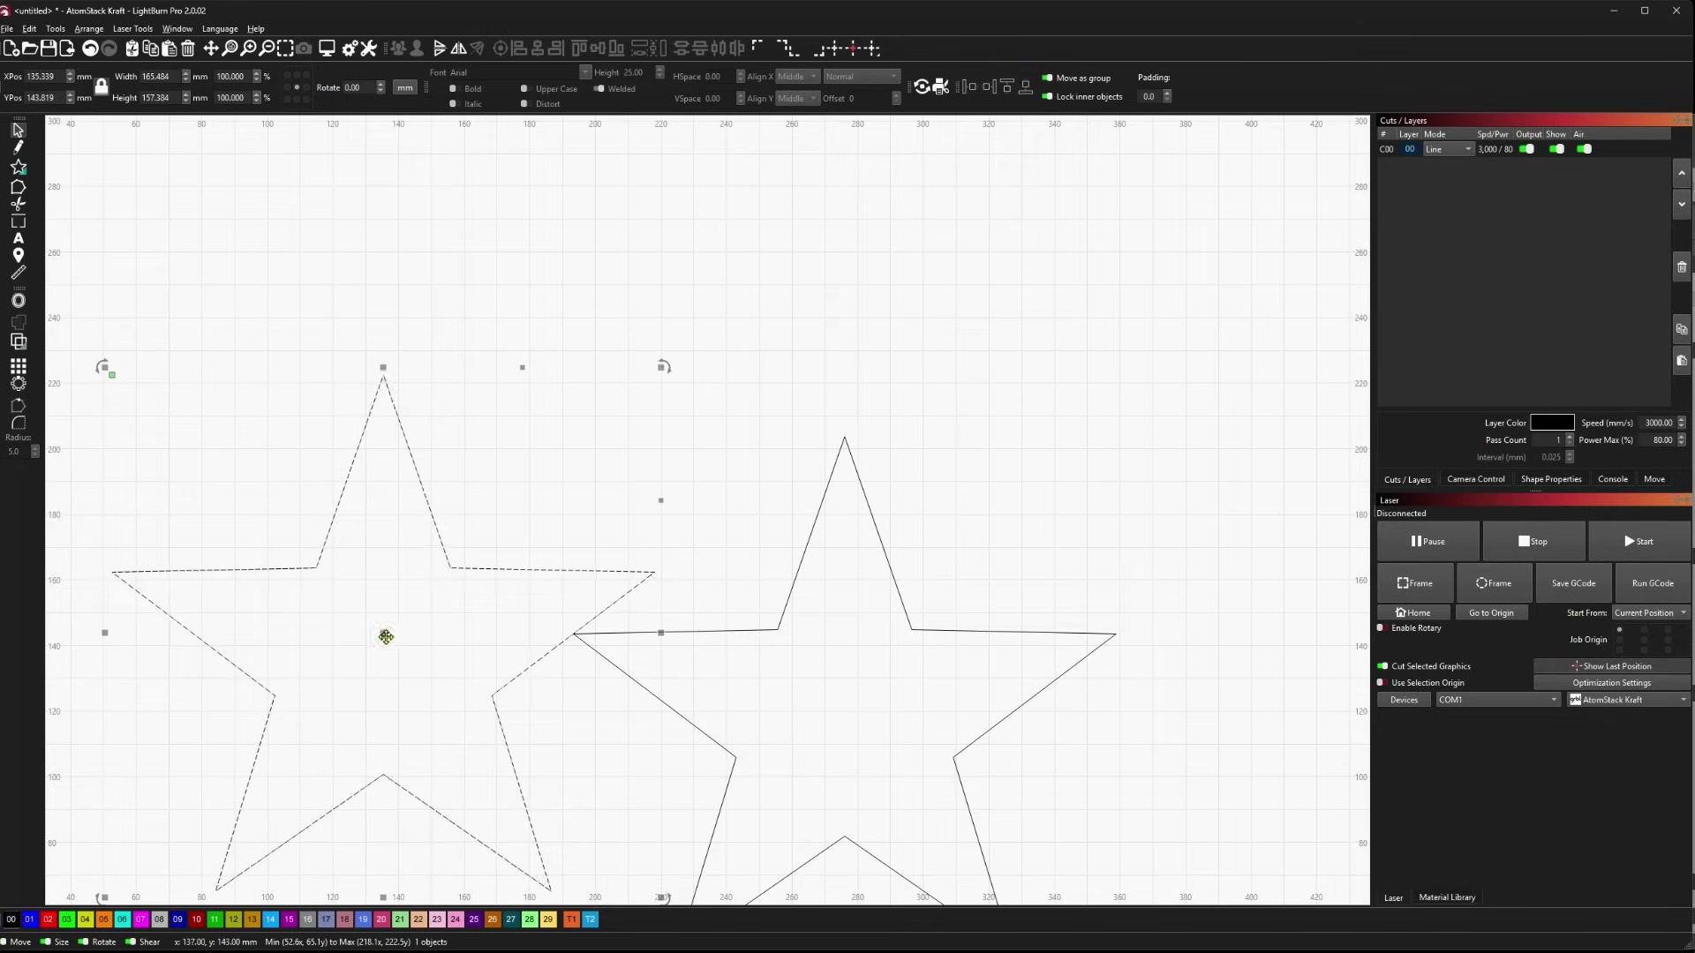
drag(386, 636, 580, 349)
click(1155, 455)
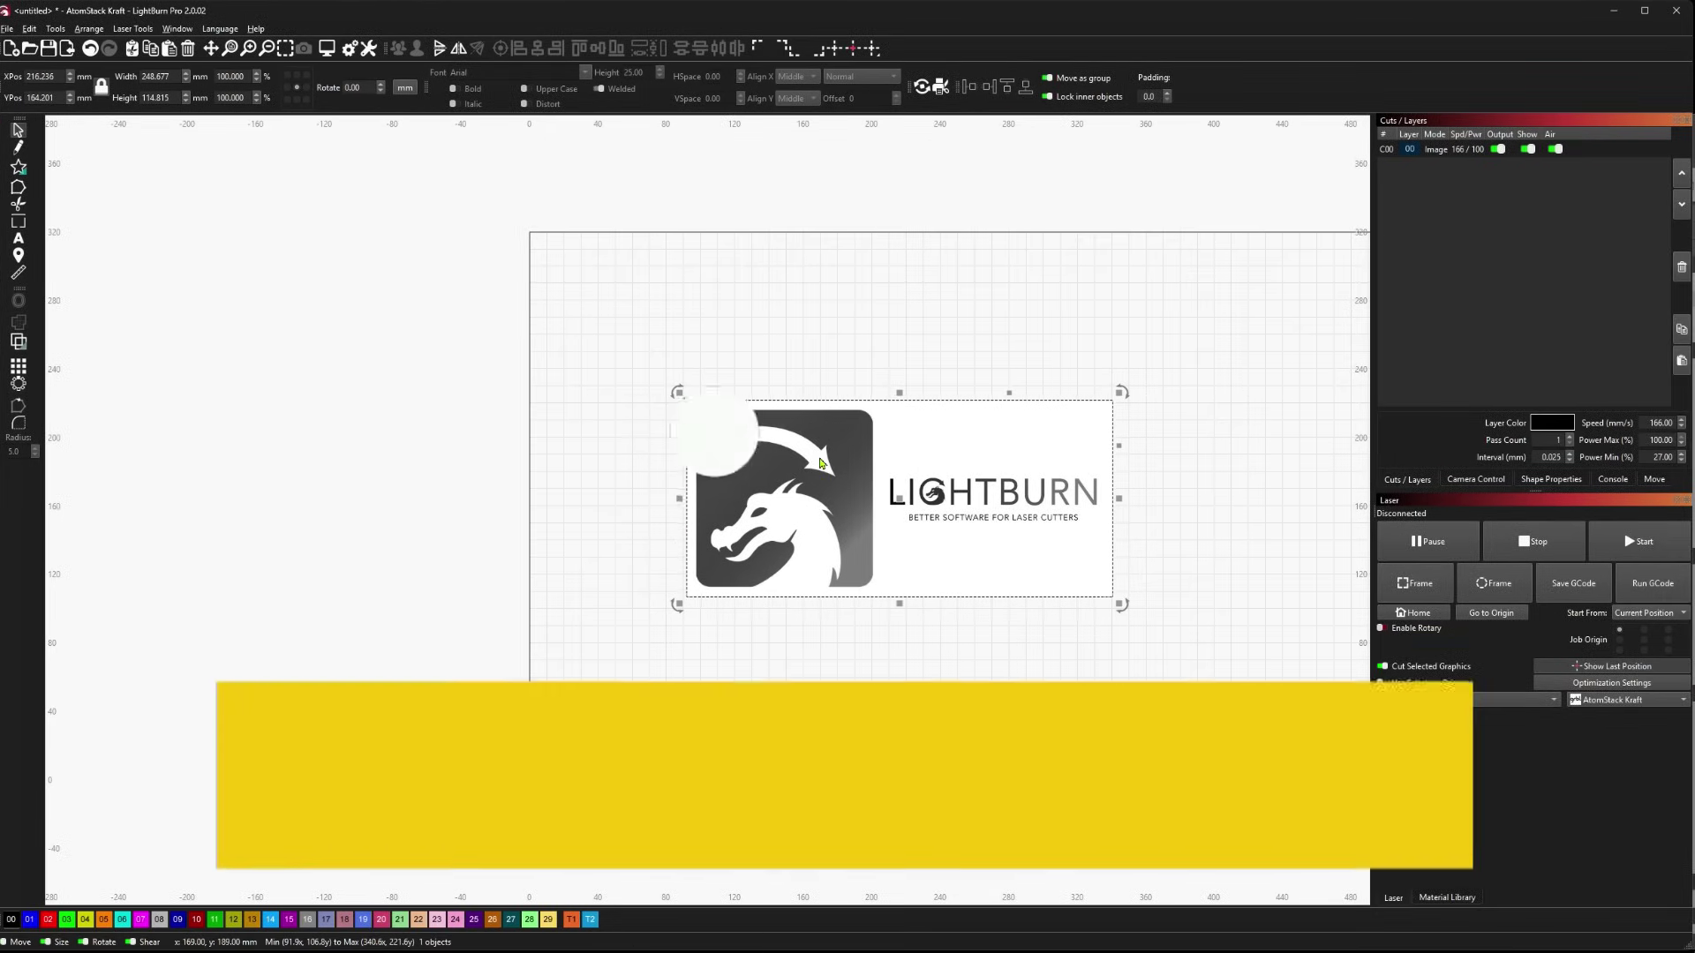
- Trace only the dragon emblem of the LightBurn logo image using a boundary around it, and undo the trace
scroll(821, 464, up, 1)
scroll(1056, 586, up, 2)
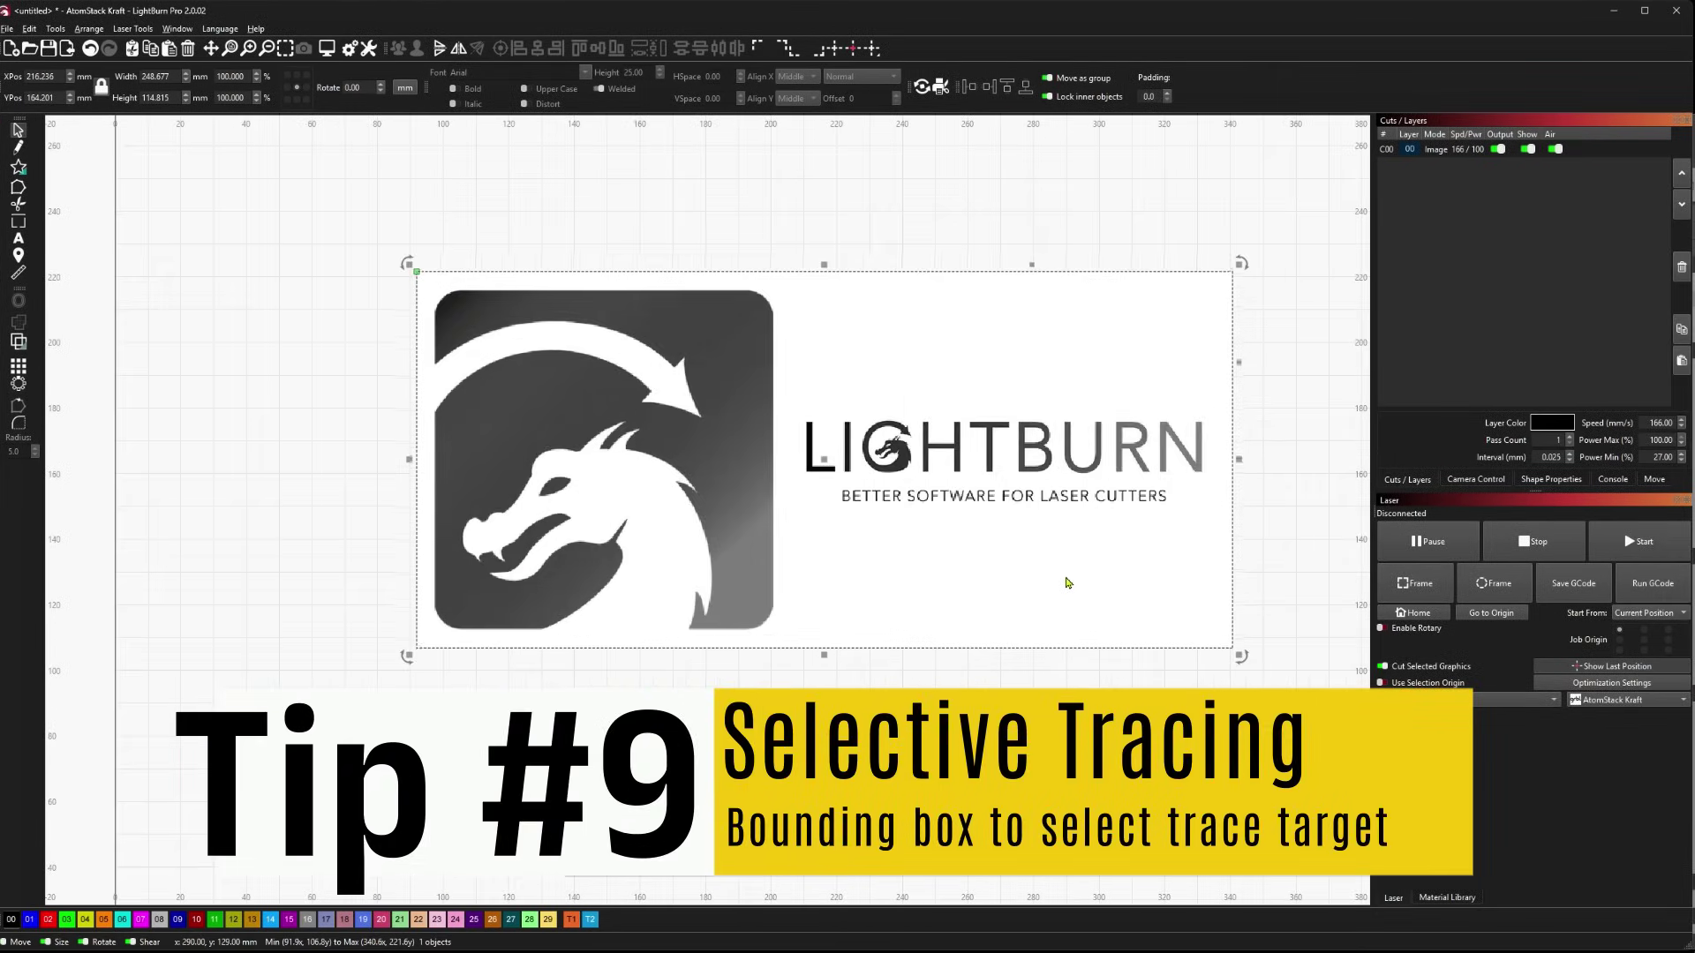
scroll(1069, 583, down, 2)
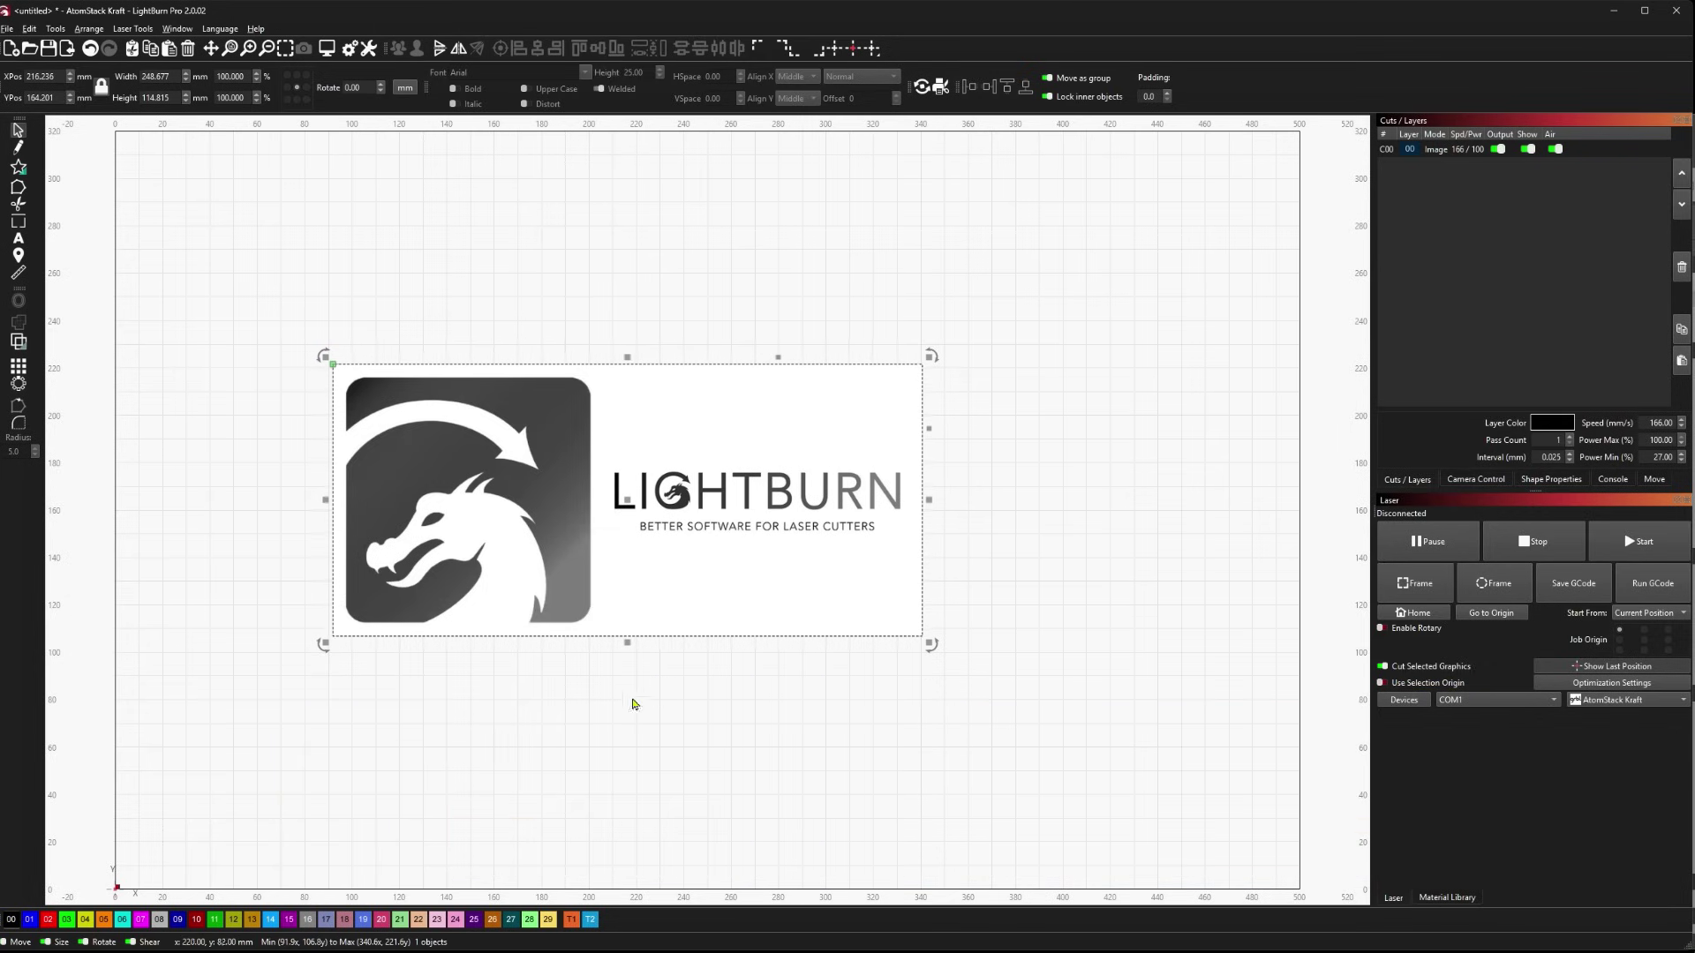
key(alt+t)
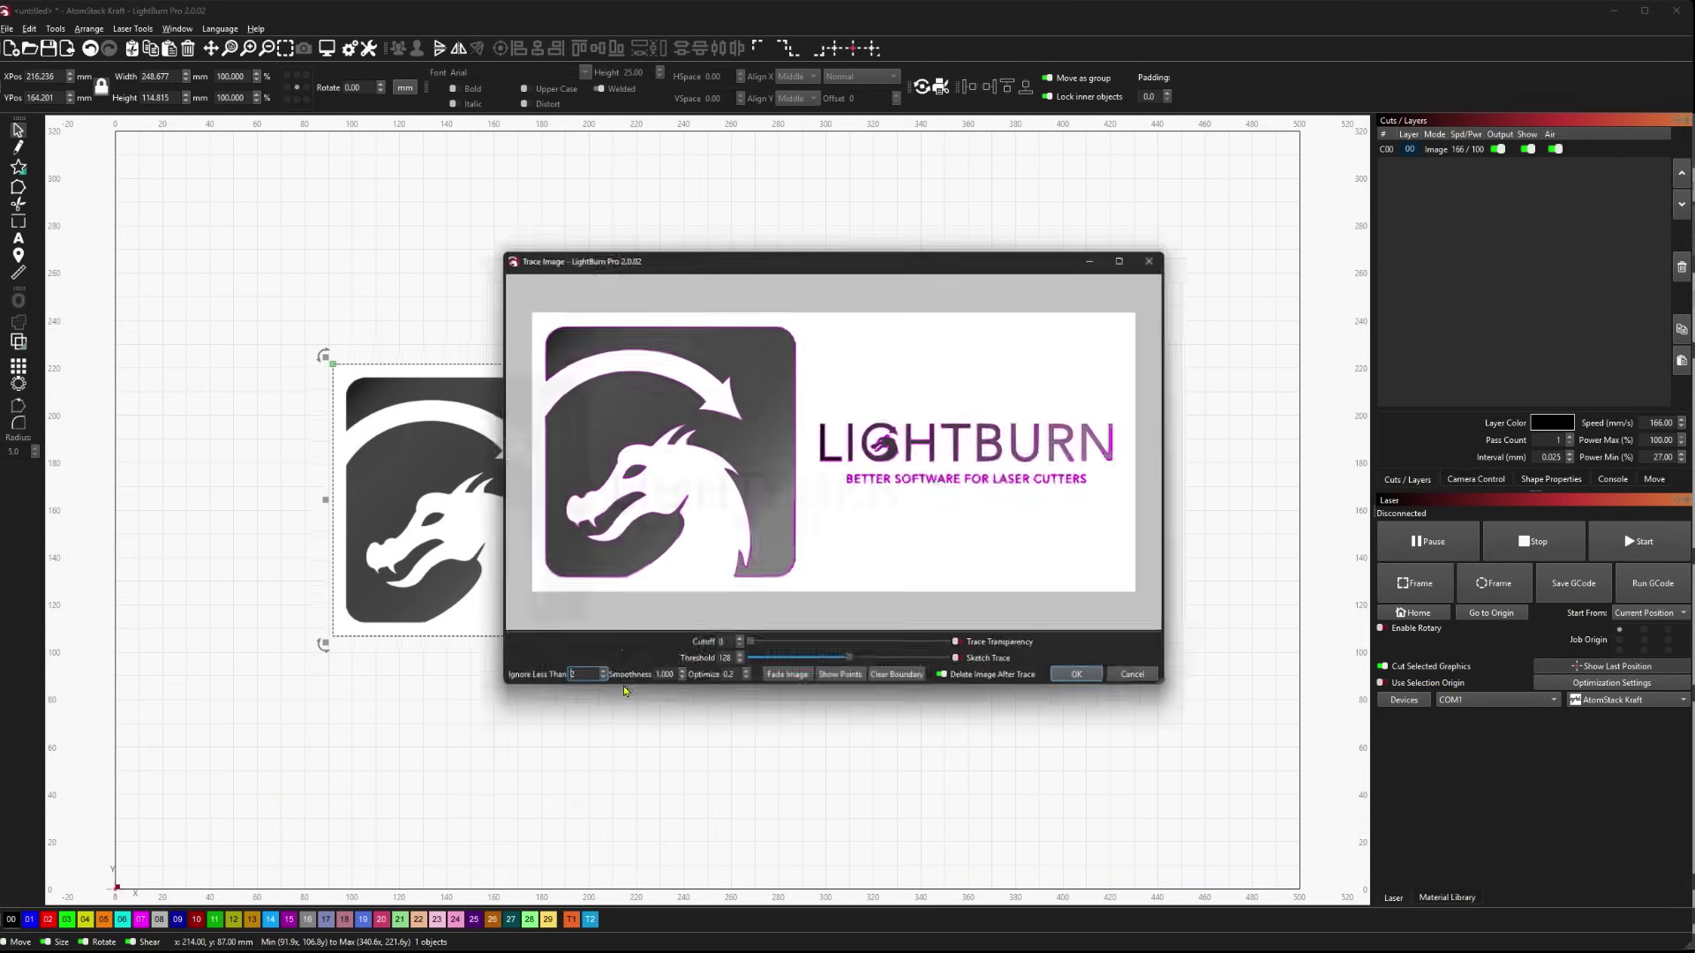
mouse_move(505, 296)
mouse_down()
mouse_move(609, 309)
mouse_move(817, 618)
mouse_up()
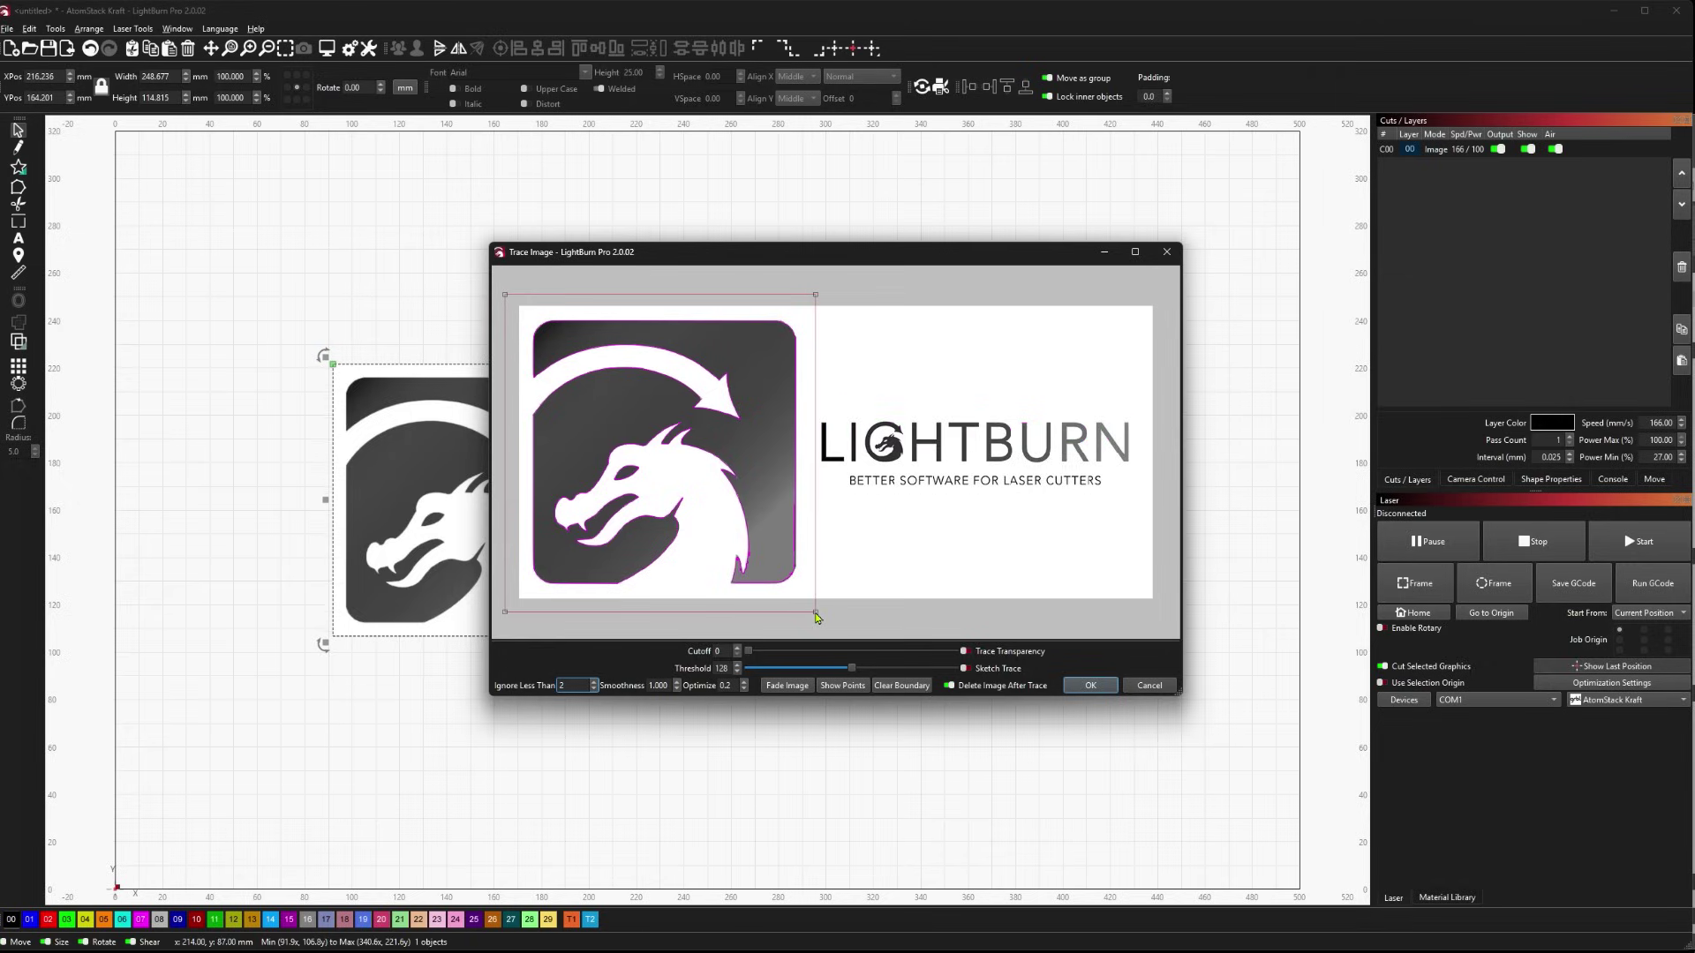
click(1089, 685)
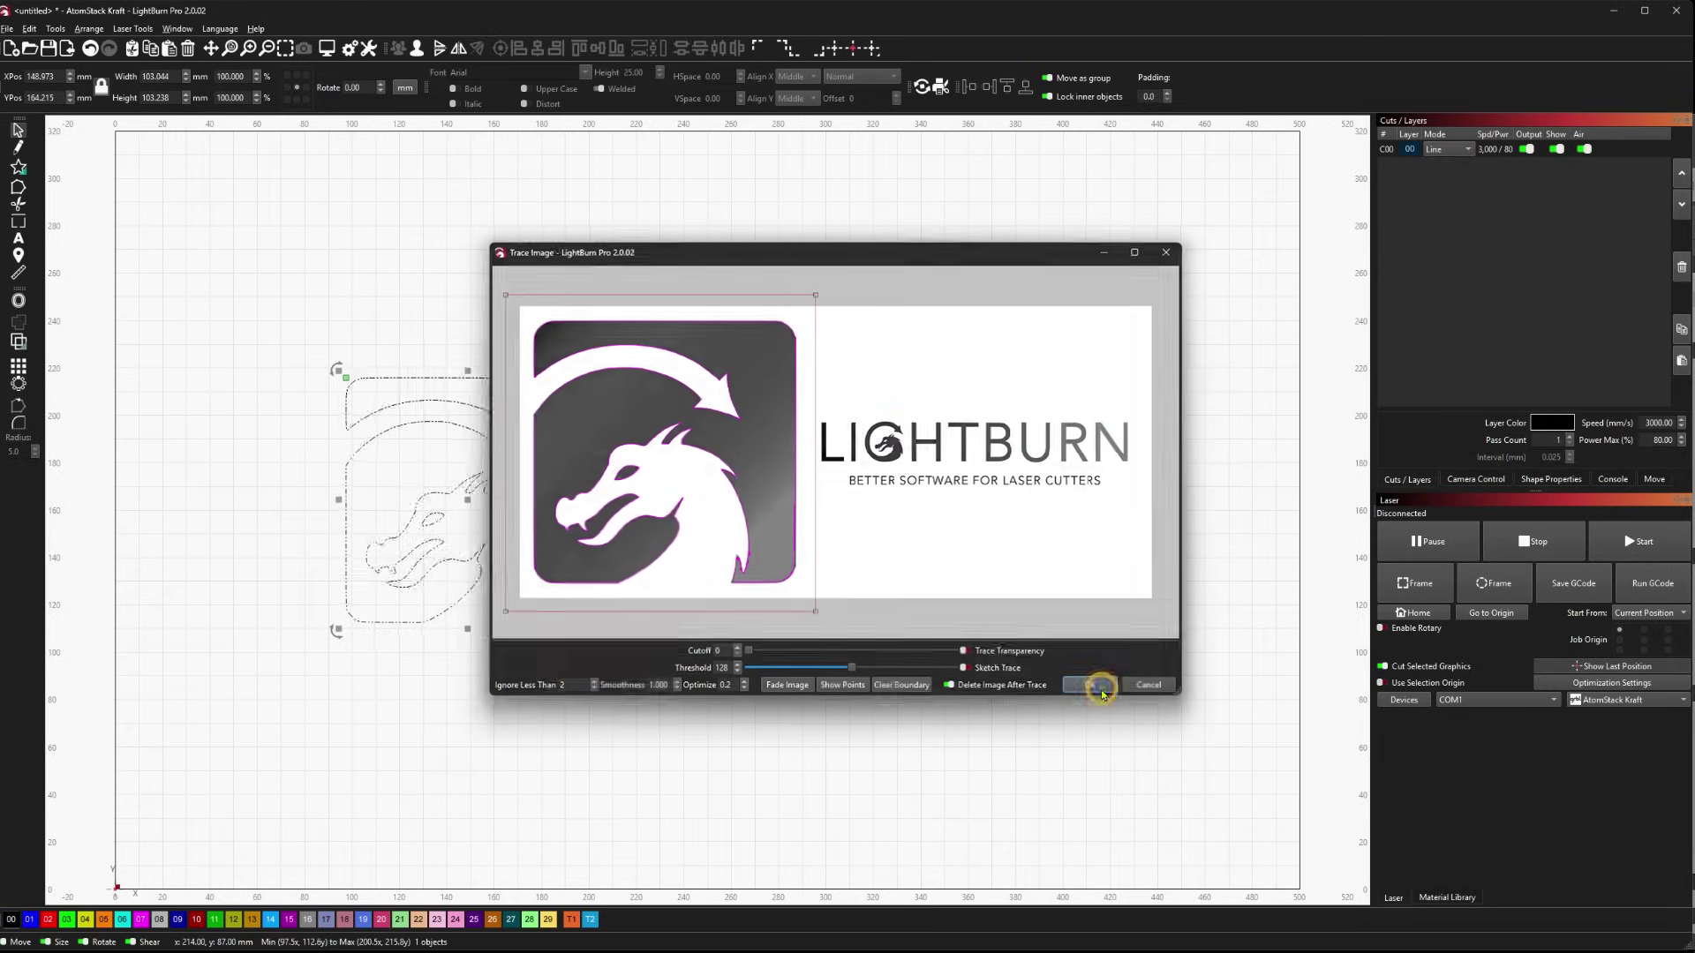
click(651, 597)
click(498, 497)
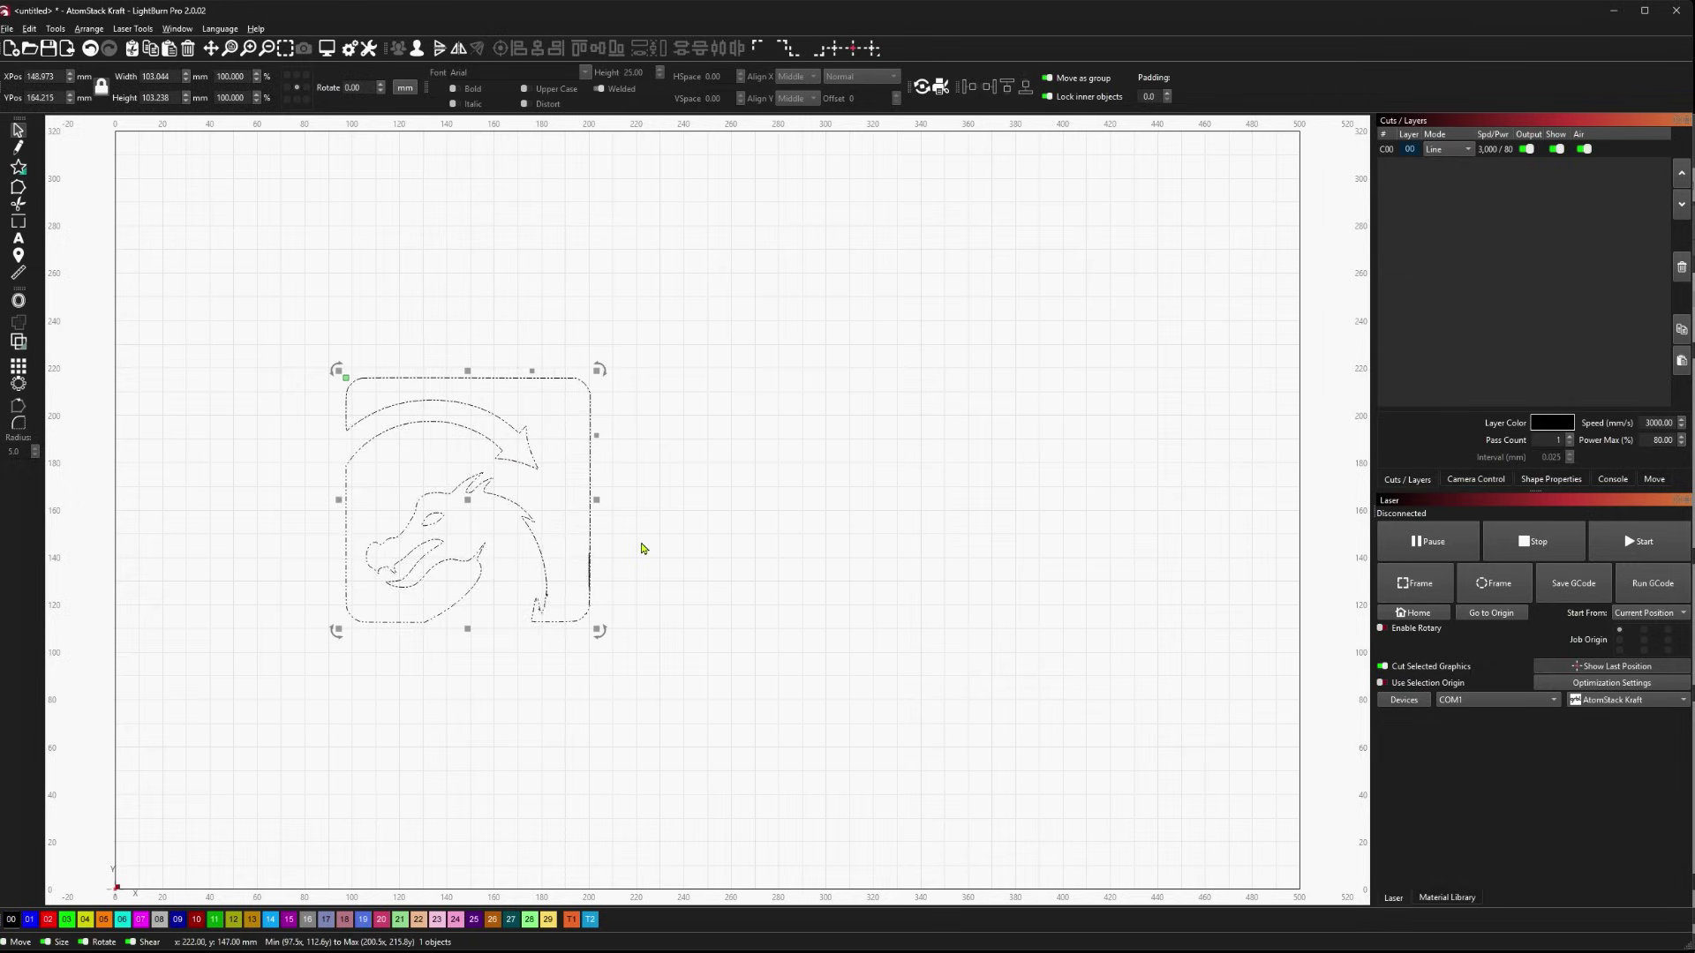
key(ctrl+z)
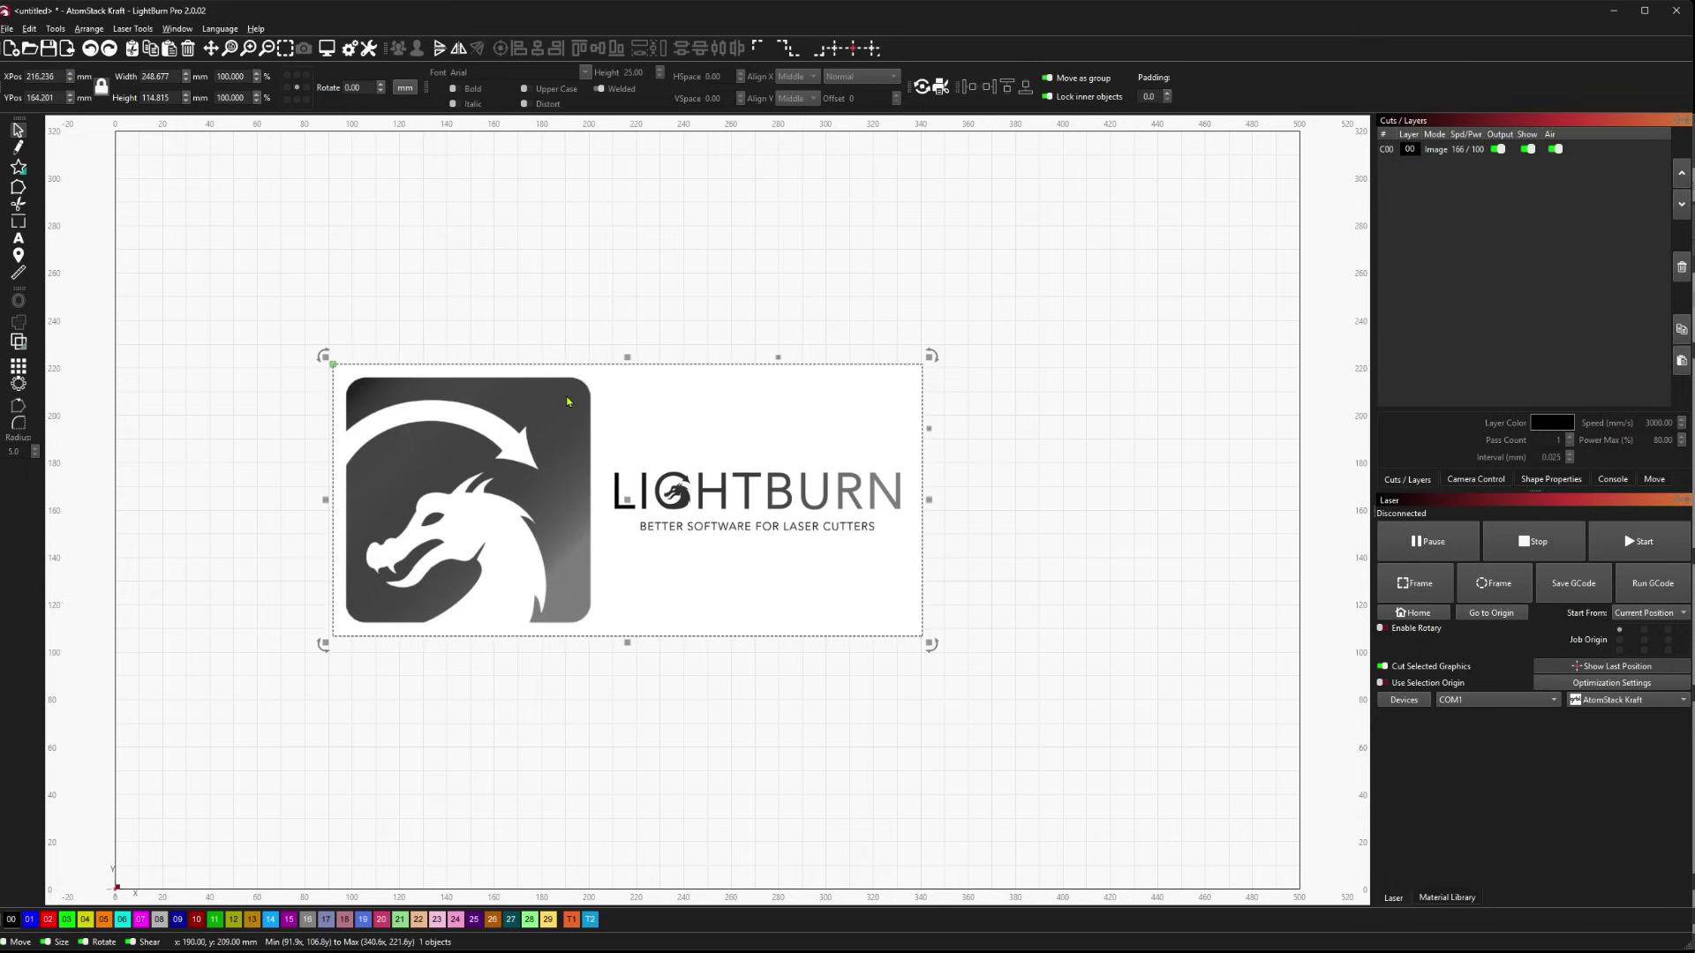
- Trace only the LIGHTBURN wordmark using a boundary that leaves out the tagline, and undo the trace
key(alt+t)
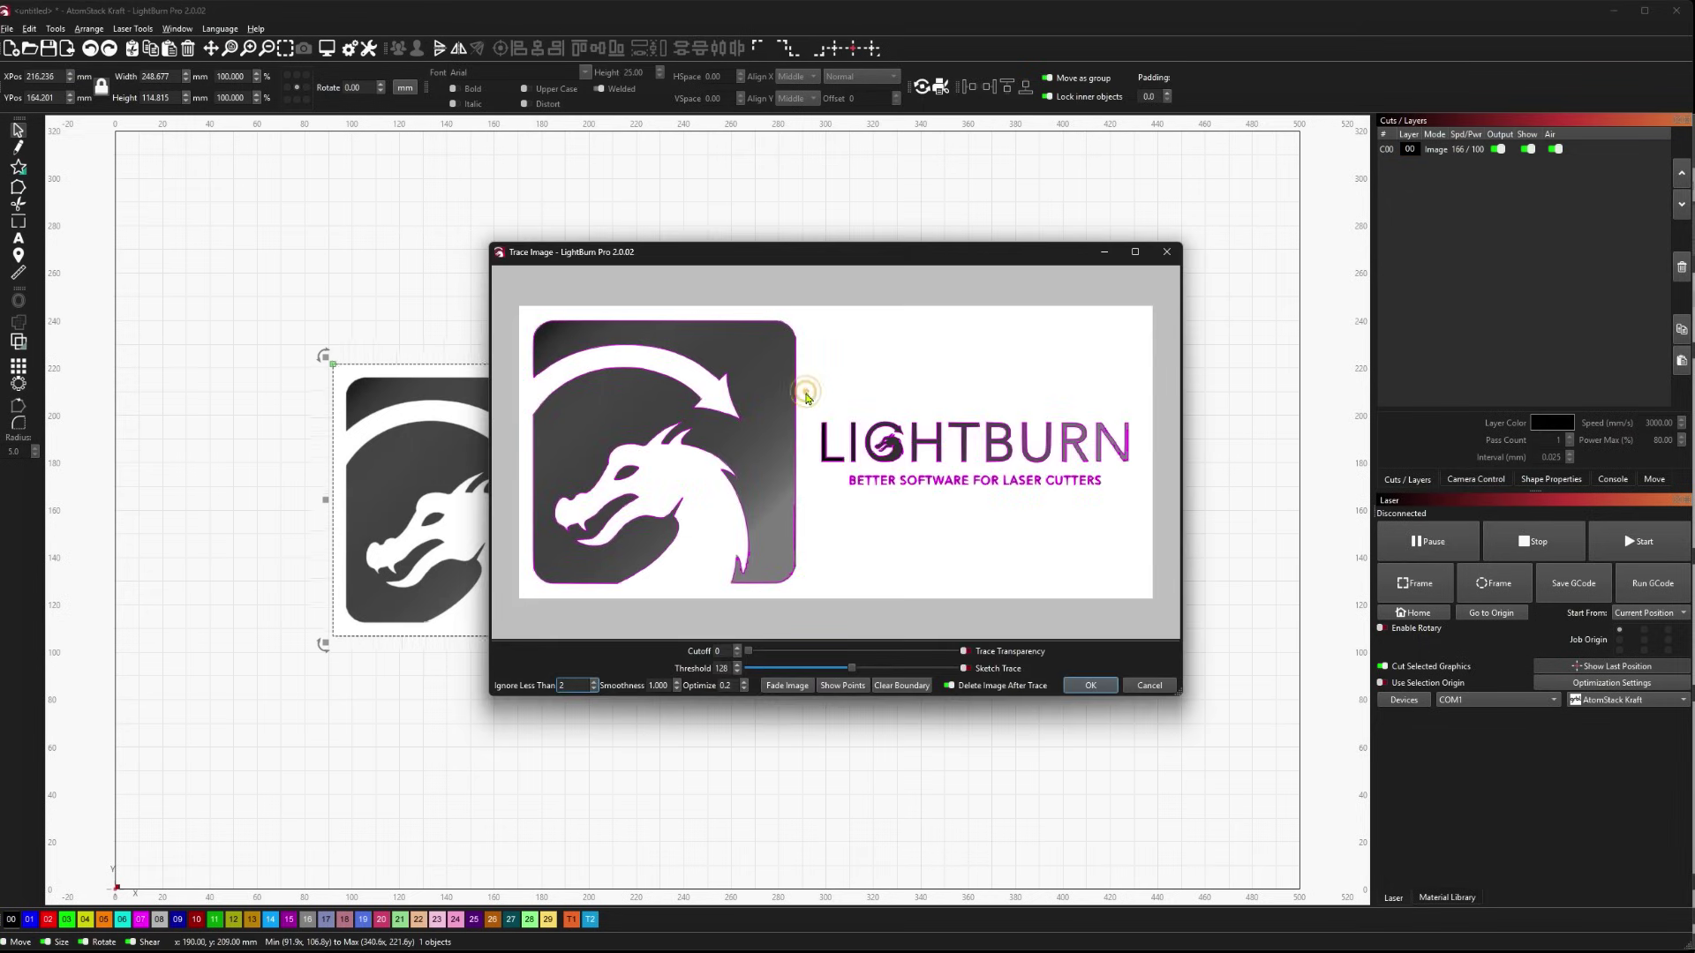
mouse_move(806, 392)
mouse_down()
mouse_move(980, 473)
mouse_move(1139, 474)
mouse_up()
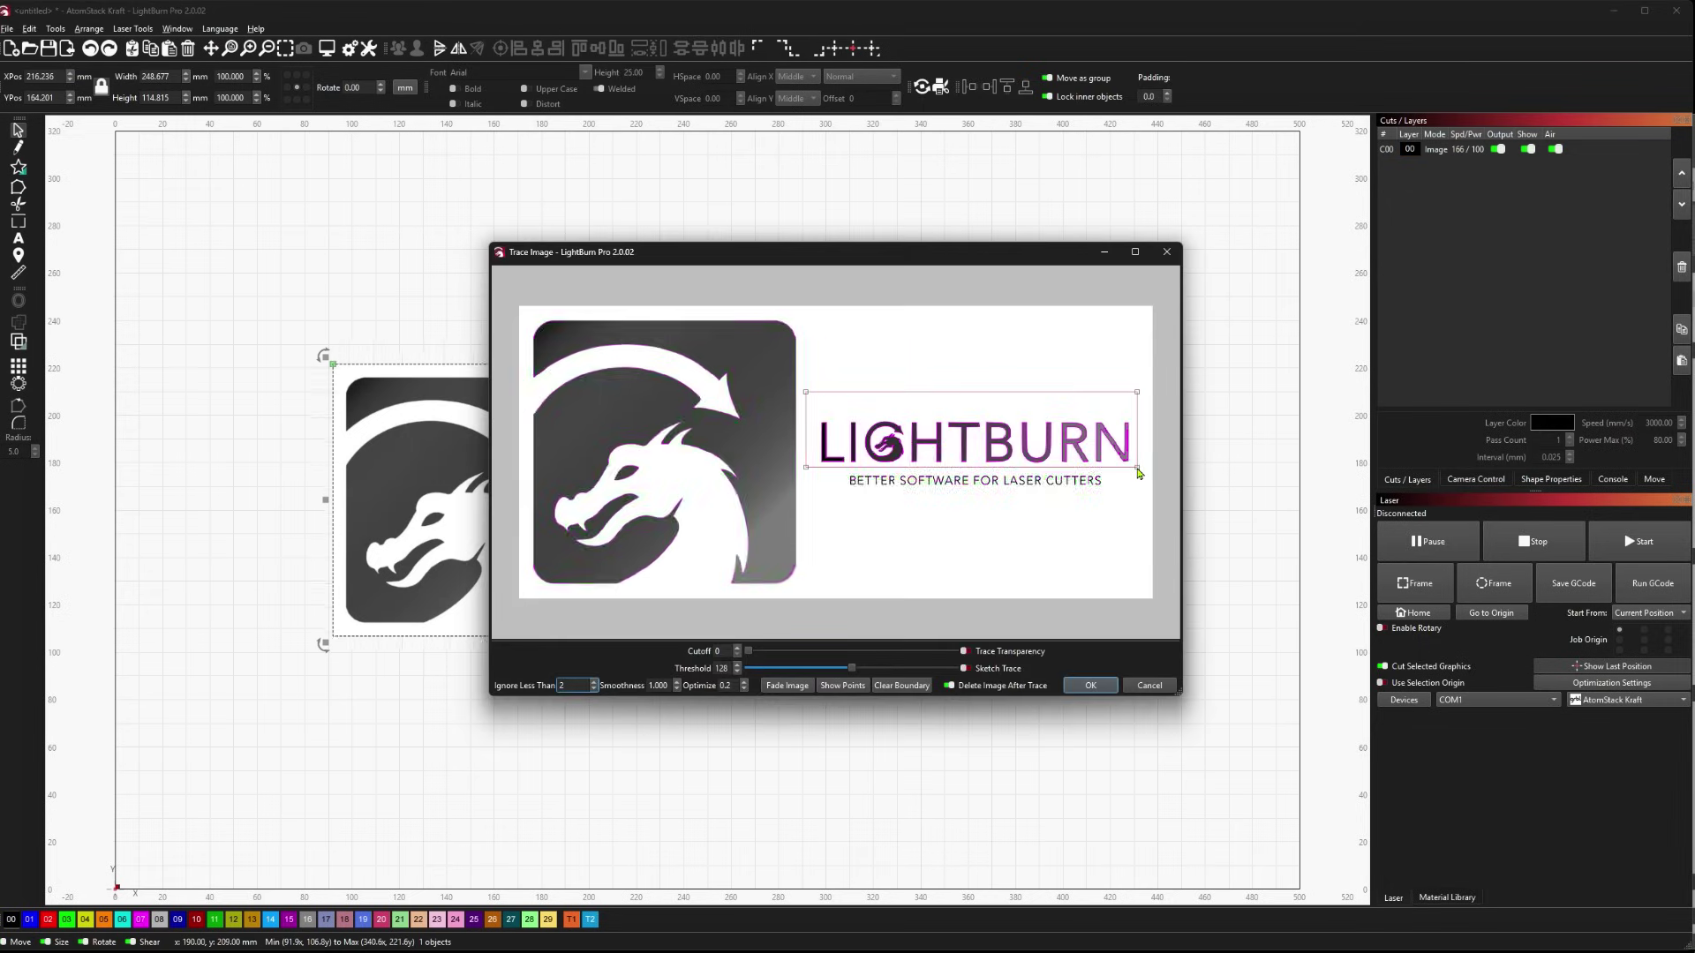
drag(1138, 398, 1143, 409)
click(1088, 686)
click(939, 711)
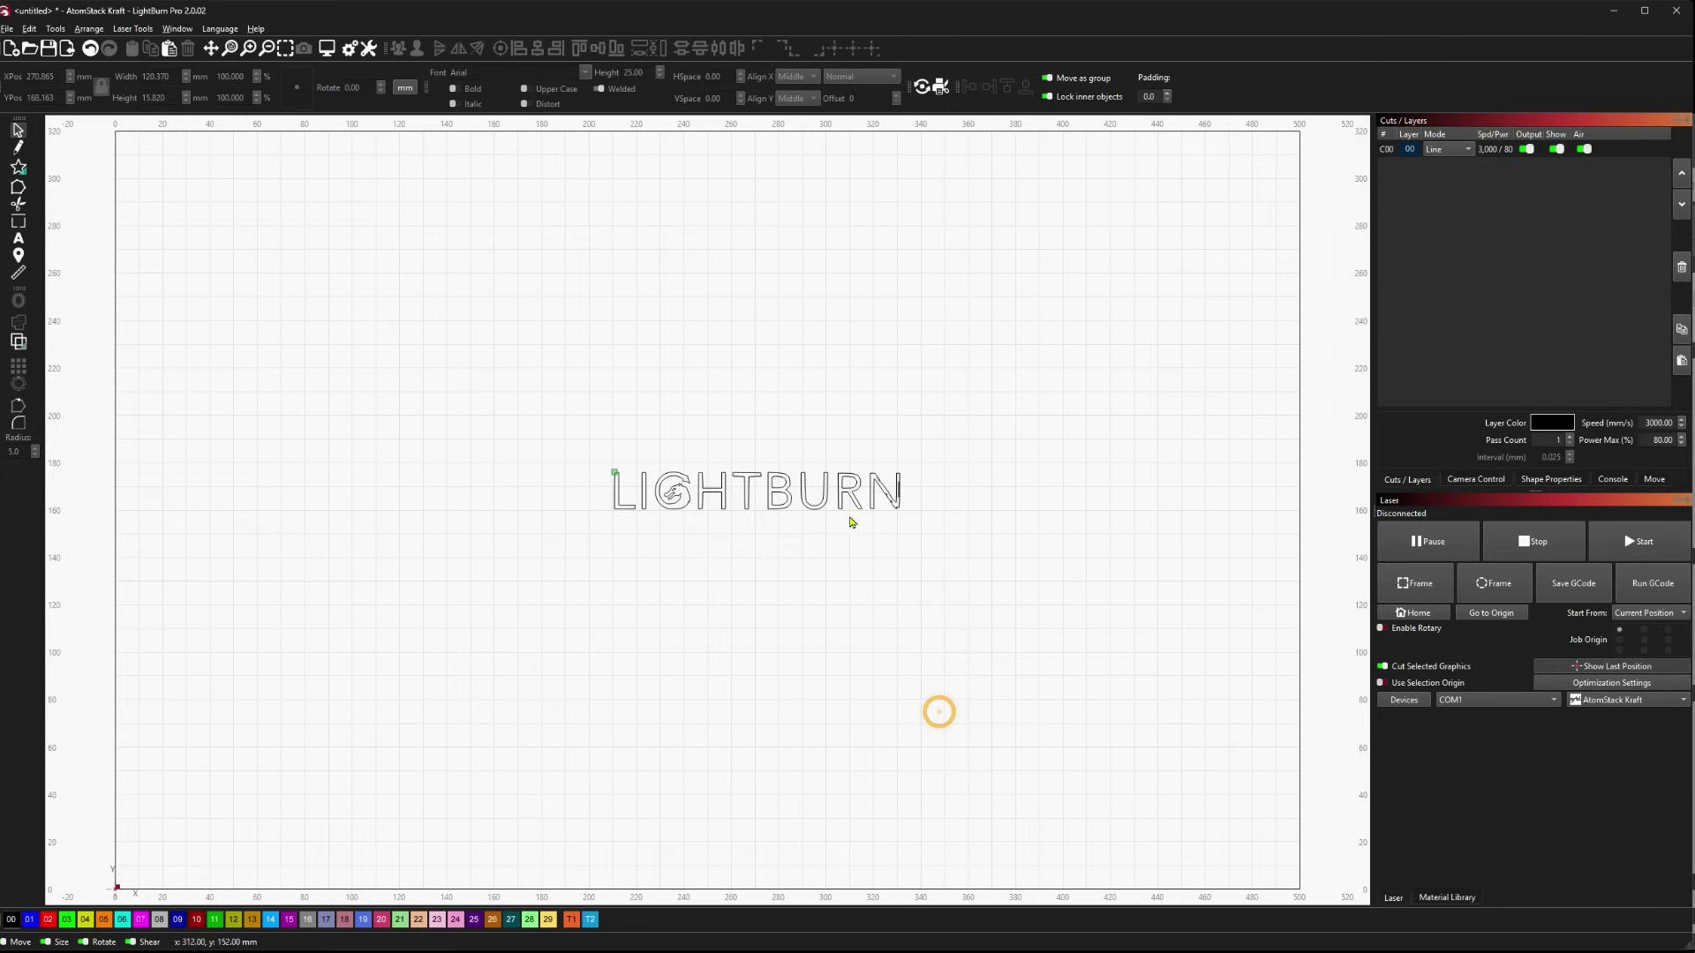
click(639, 461)
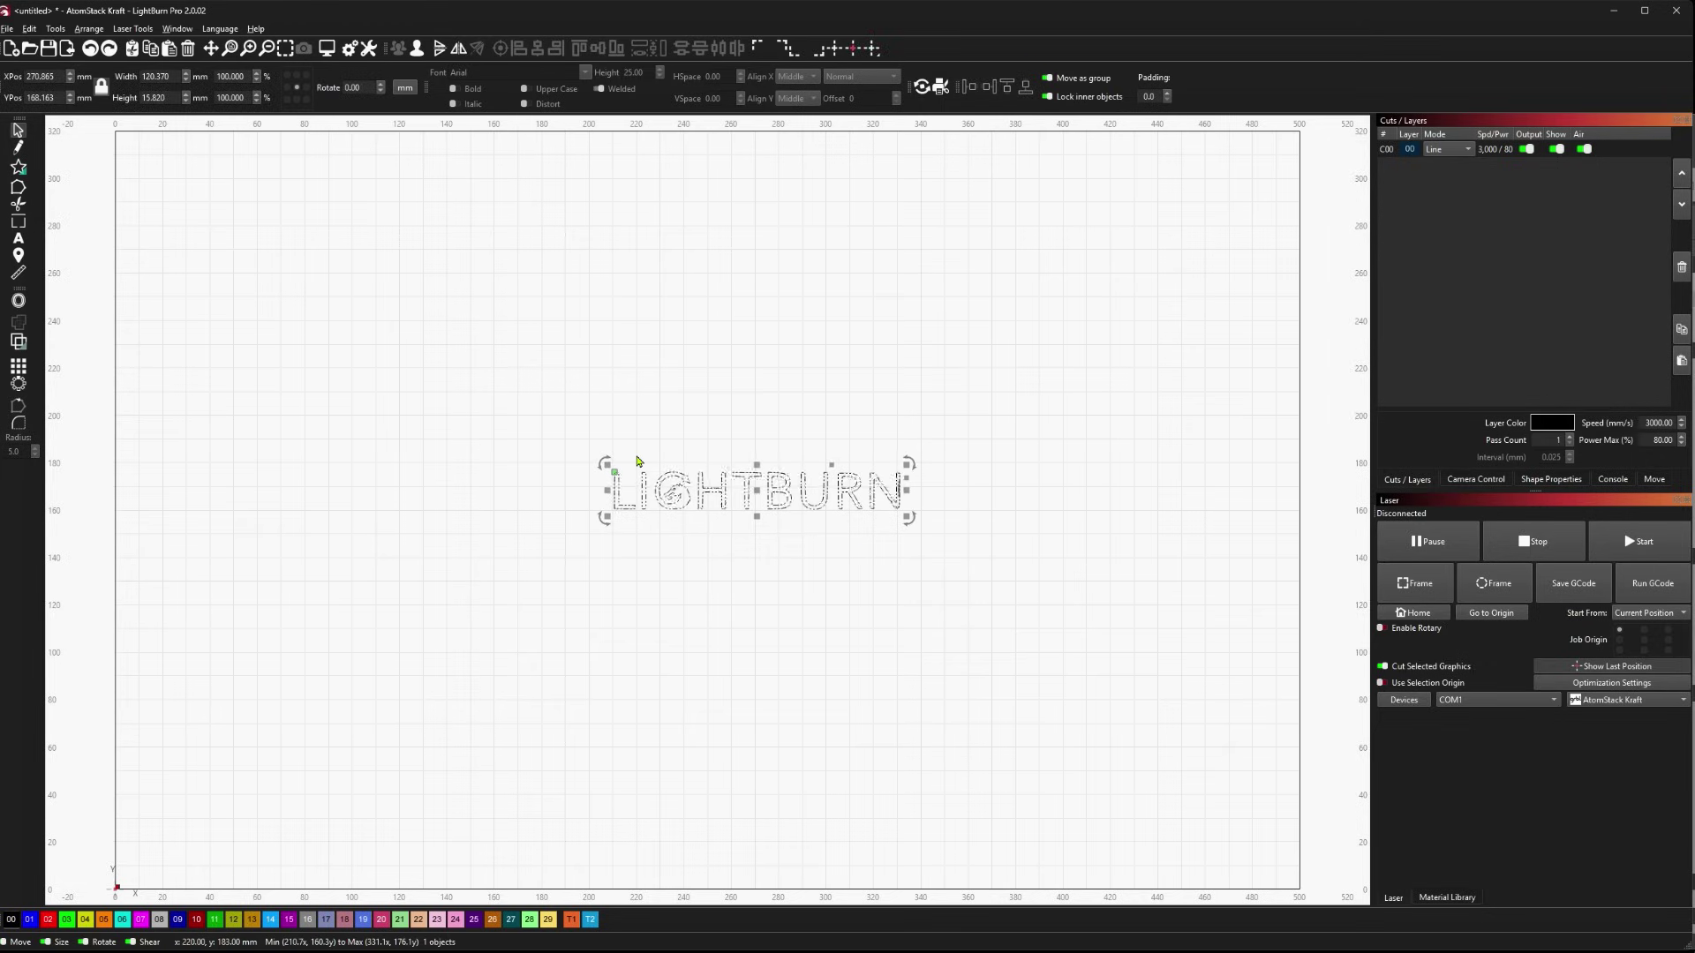
key(ctrl+z)
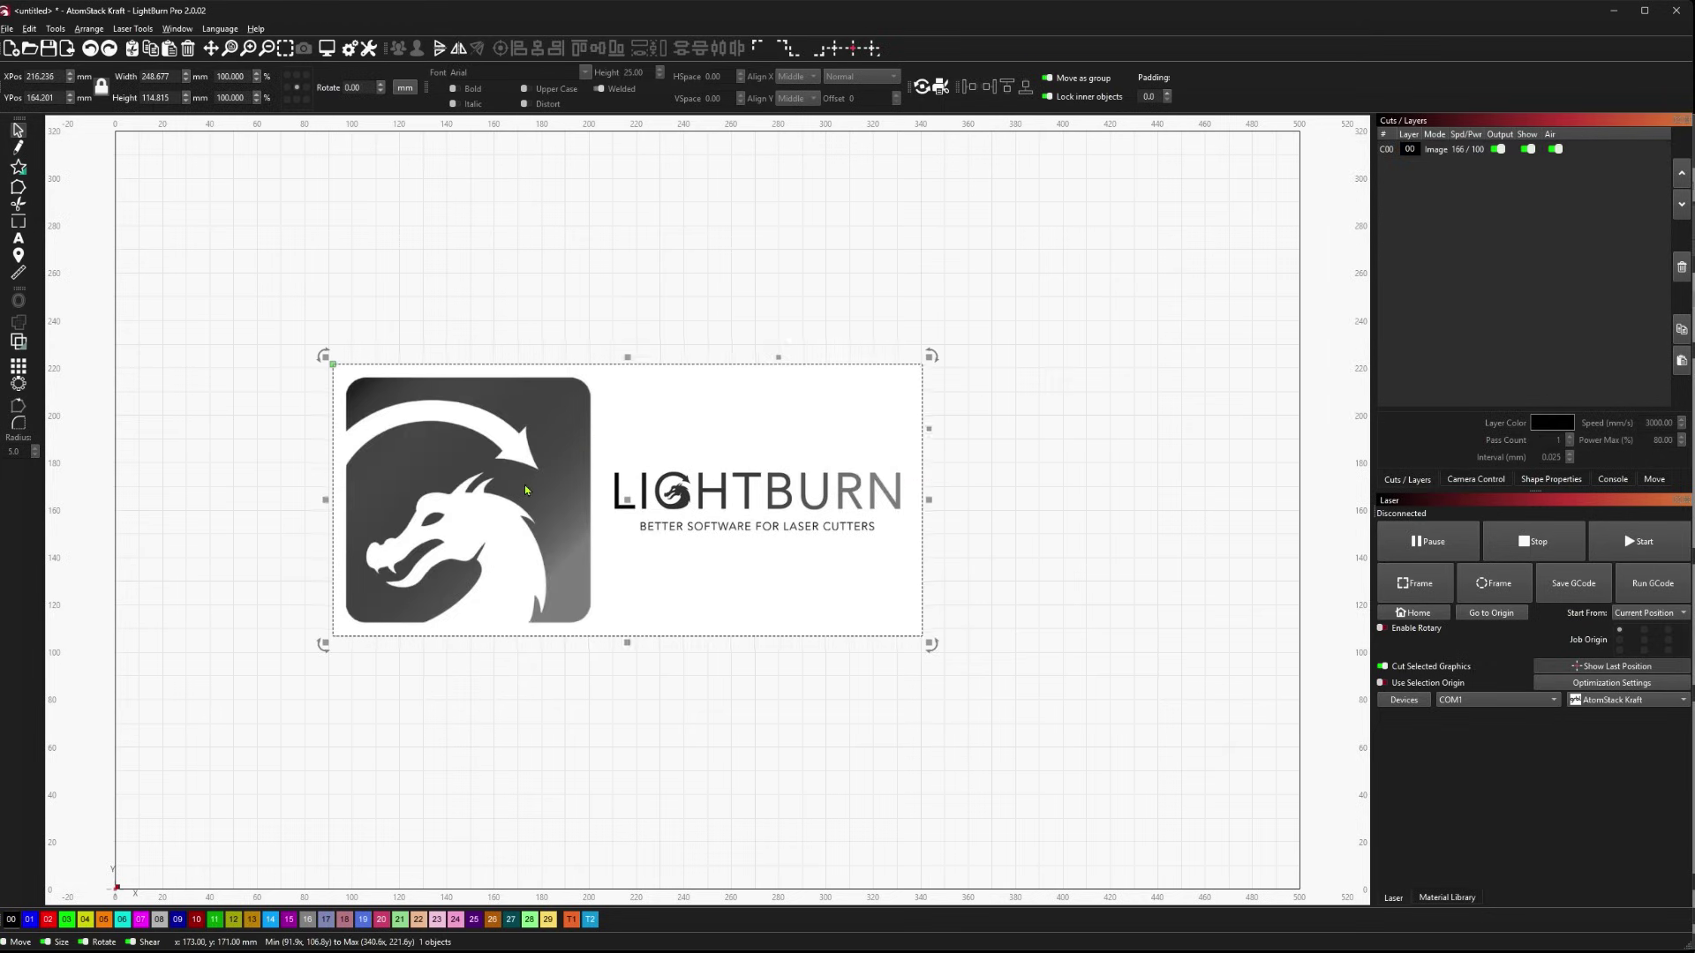
- Trace the logo image again with the boundary limited to the dragon emblem, and select the traced outline
key(alt+t)
mouse_move(512, 298)
mouse_down()
mouse_move(627, 481)
mouse_move(812, 609)
mouse_up()
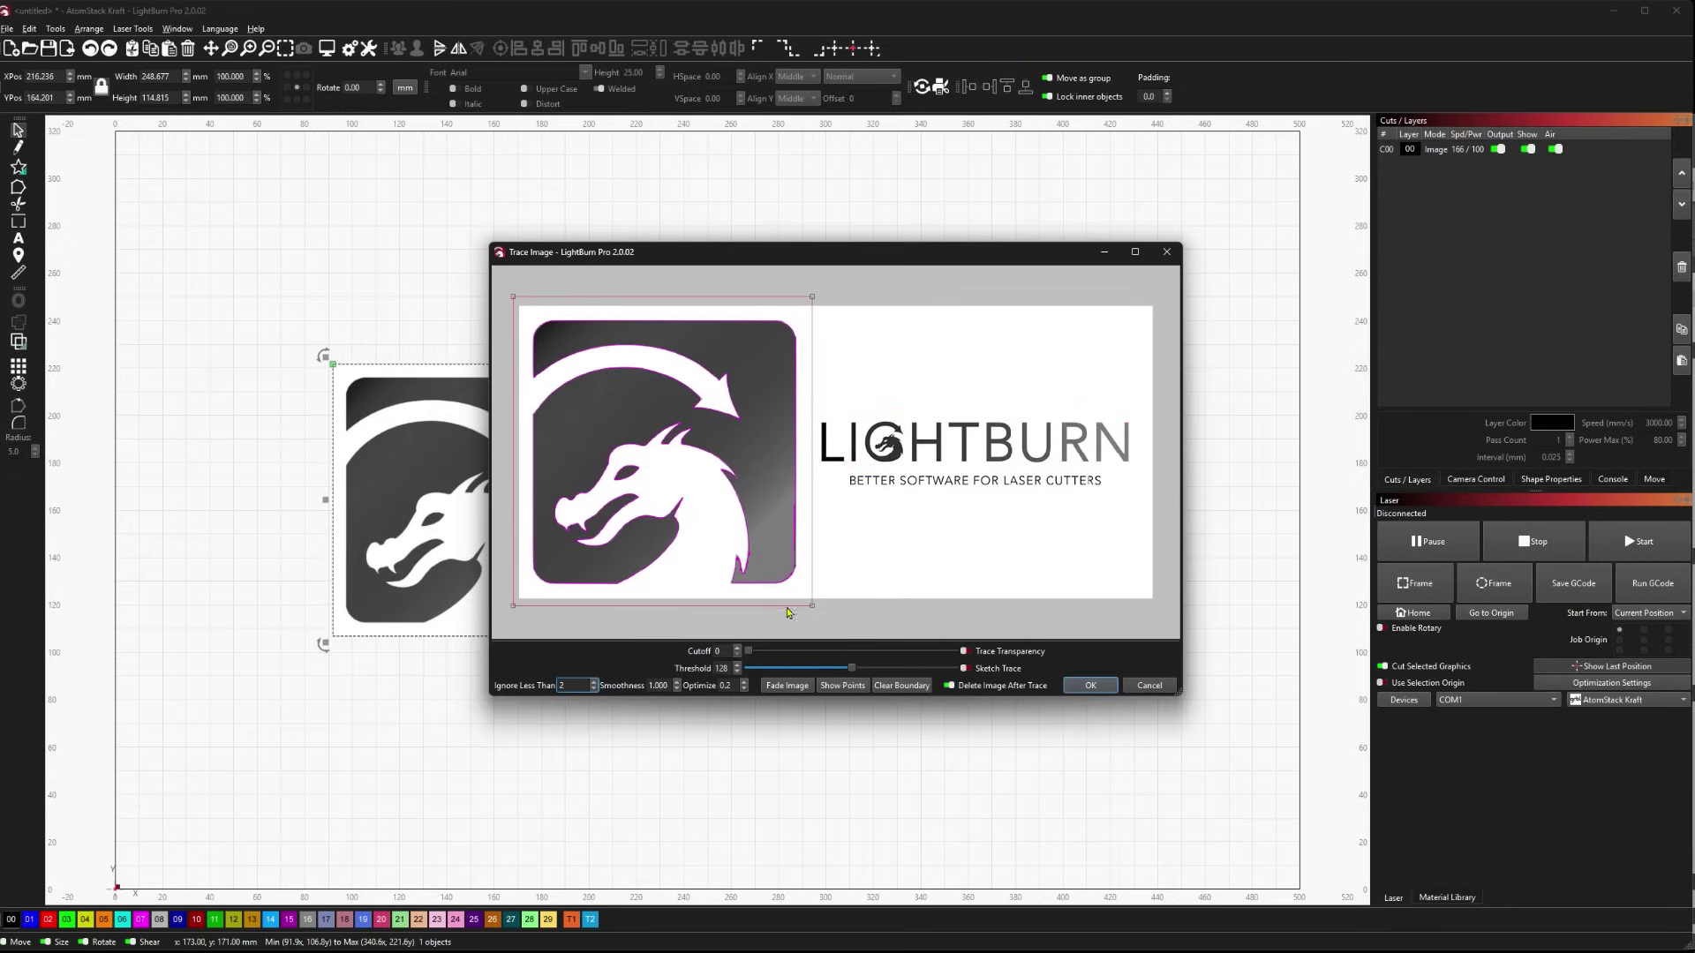
click(1092, 686)
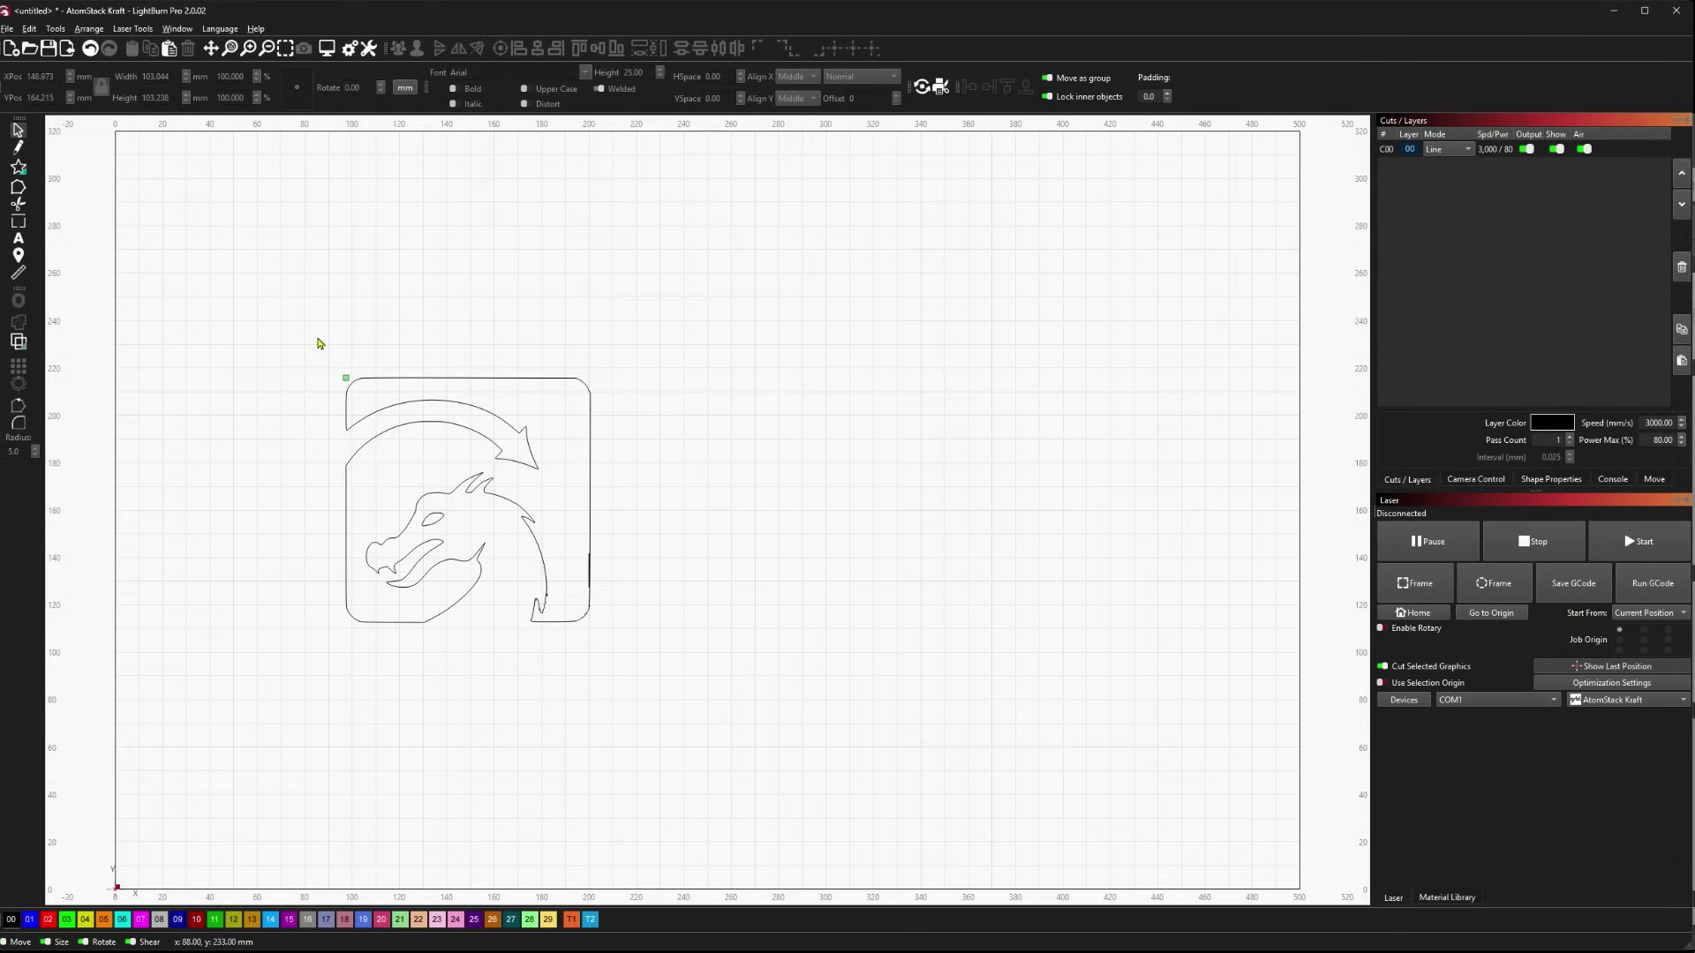
drag(289, 332, 700, 662)
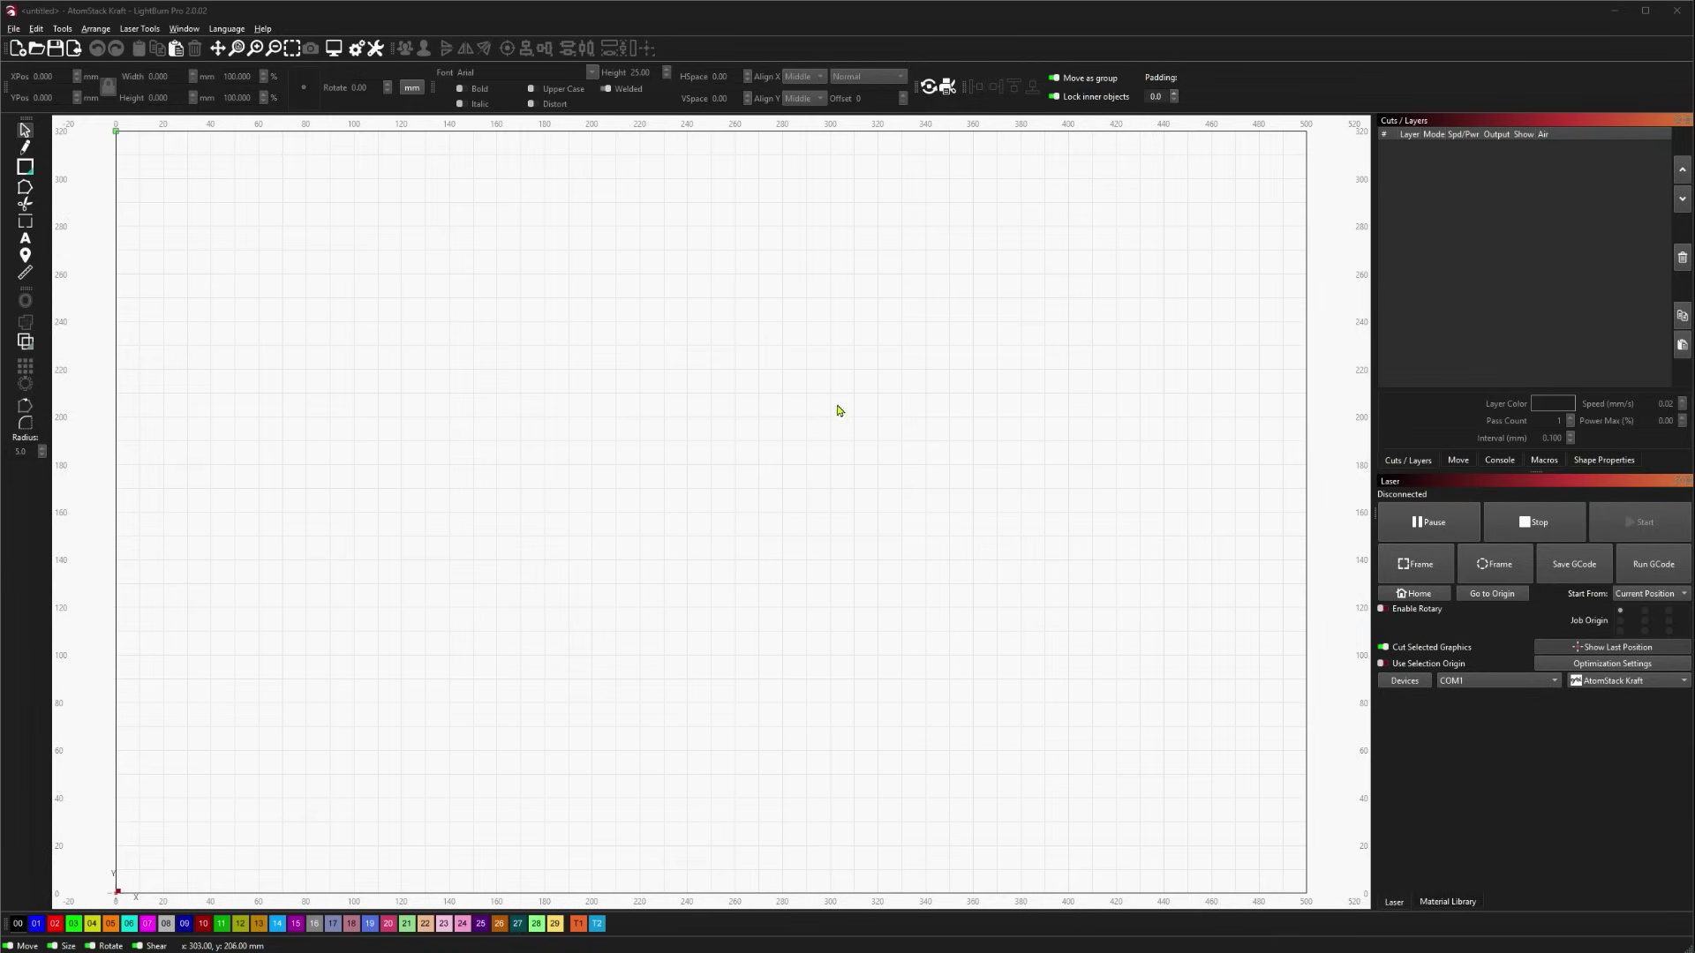
- Open the Load Preferences Backup dialog and move it over the middle of the workspace
click(374, 469)
click(14, 29)
mouse_move(107, 223)
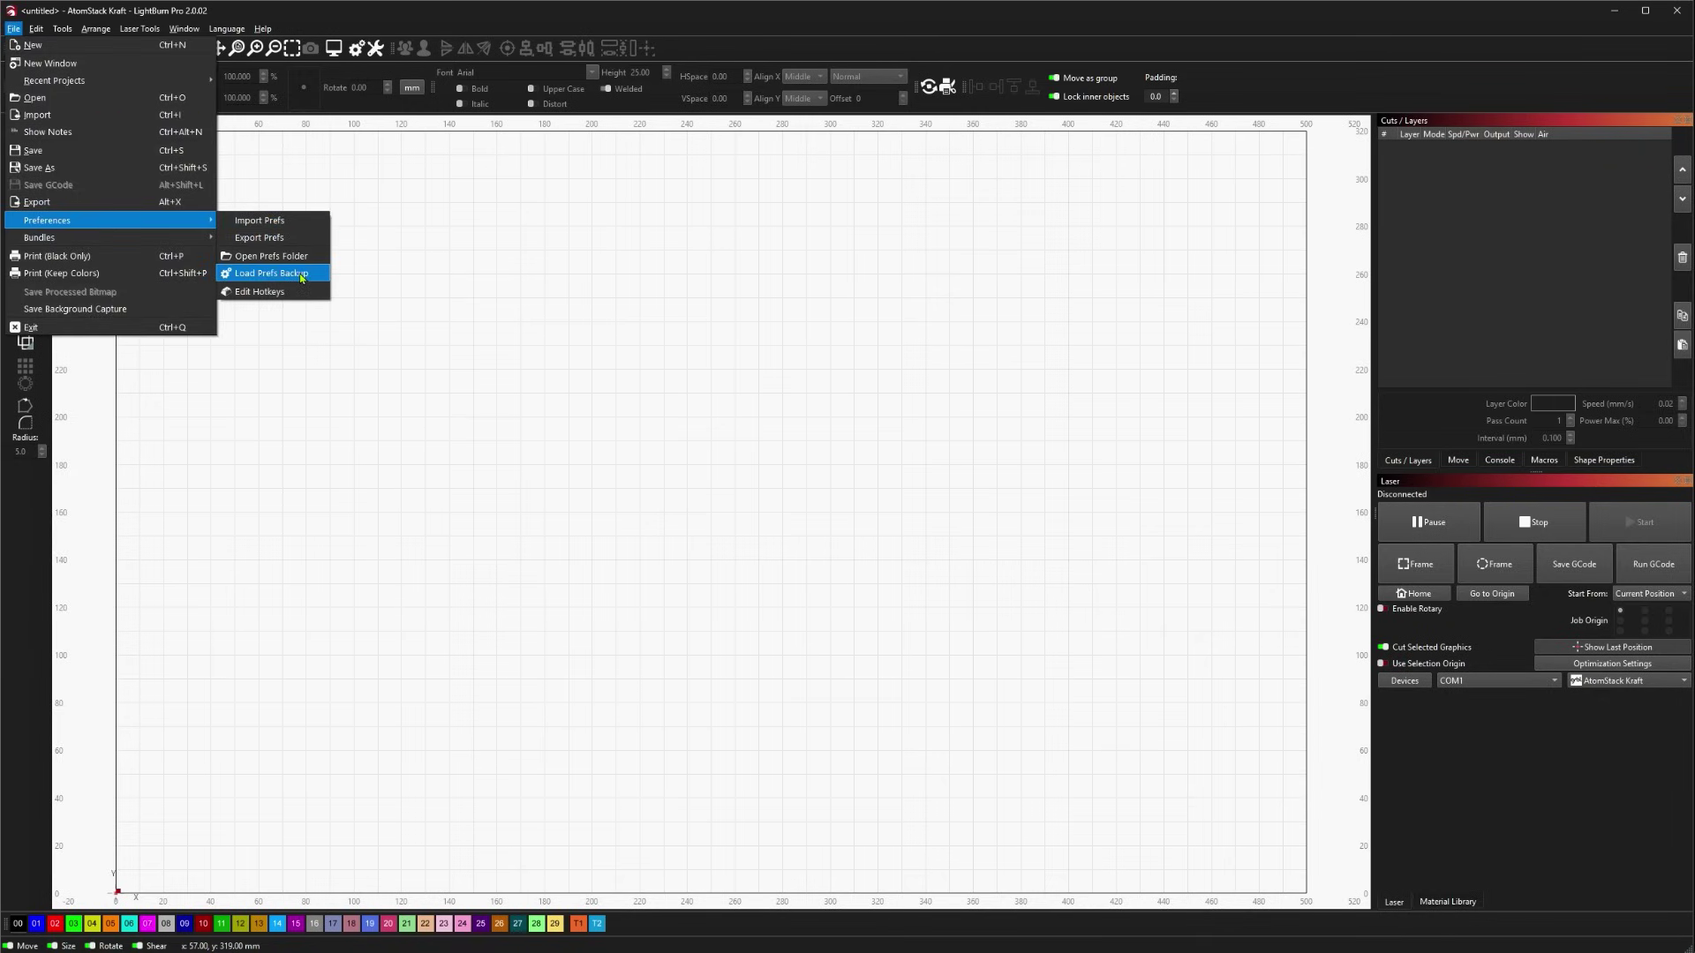
click(301, 274)
drag(1134, 235, 748, 287)
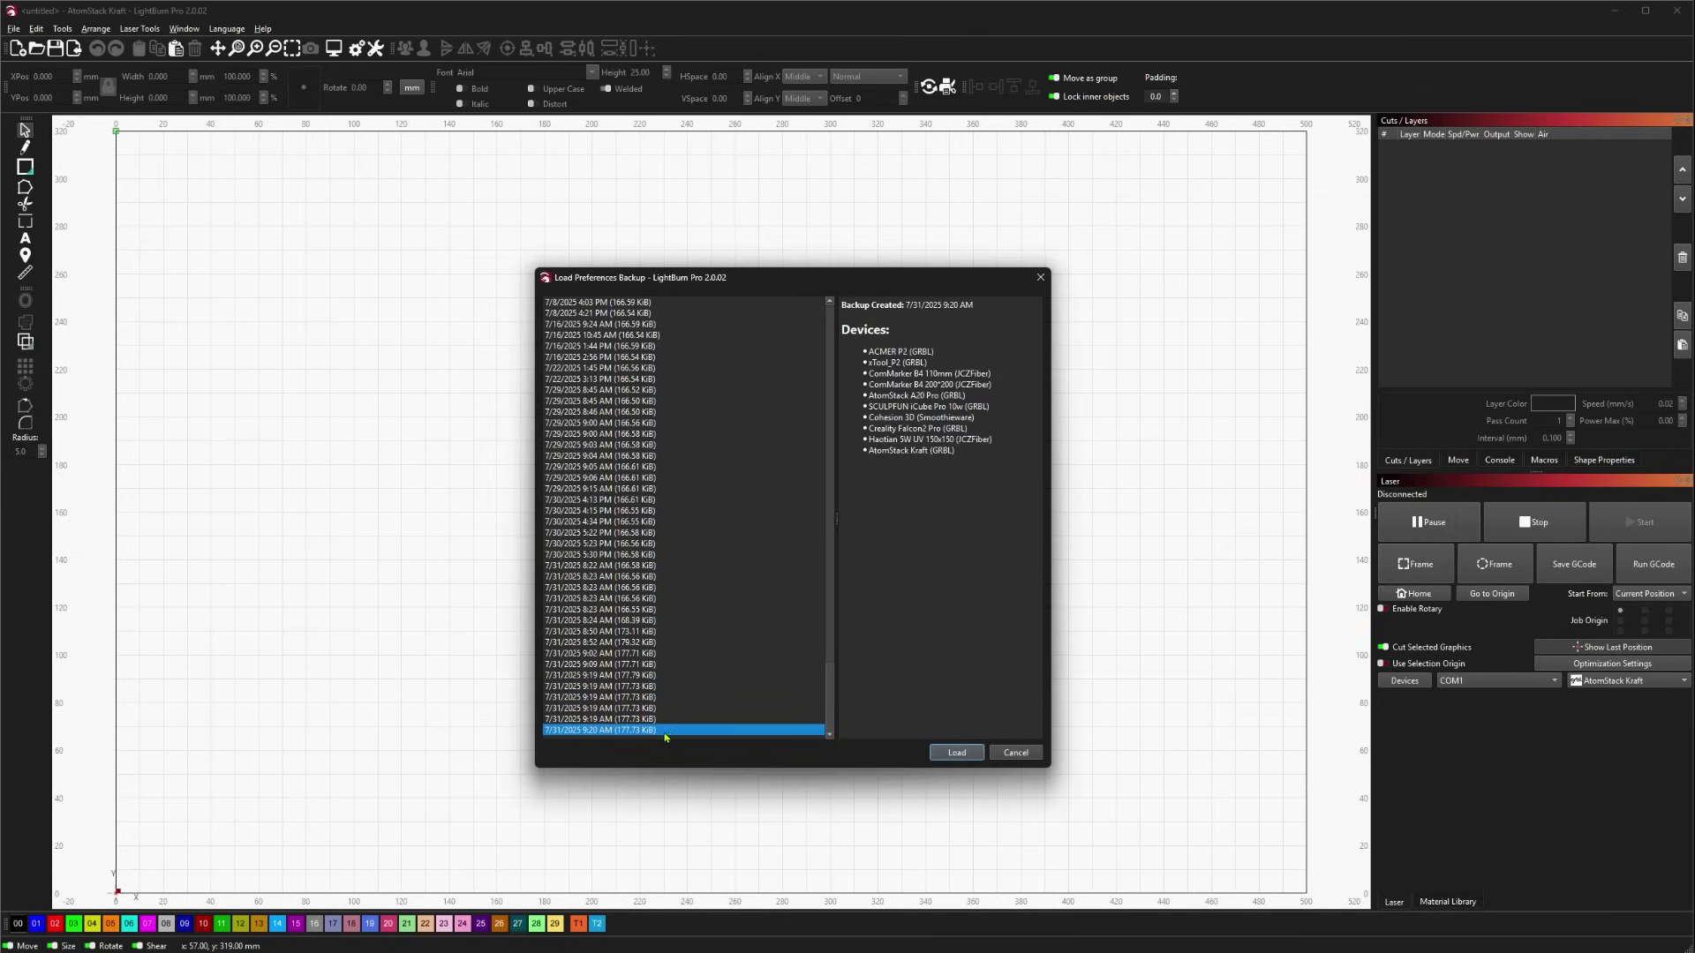
- Browse the dated preferences backups and examine the devices stored in several July 2025 ones
scroll(630, 706, up, 15)
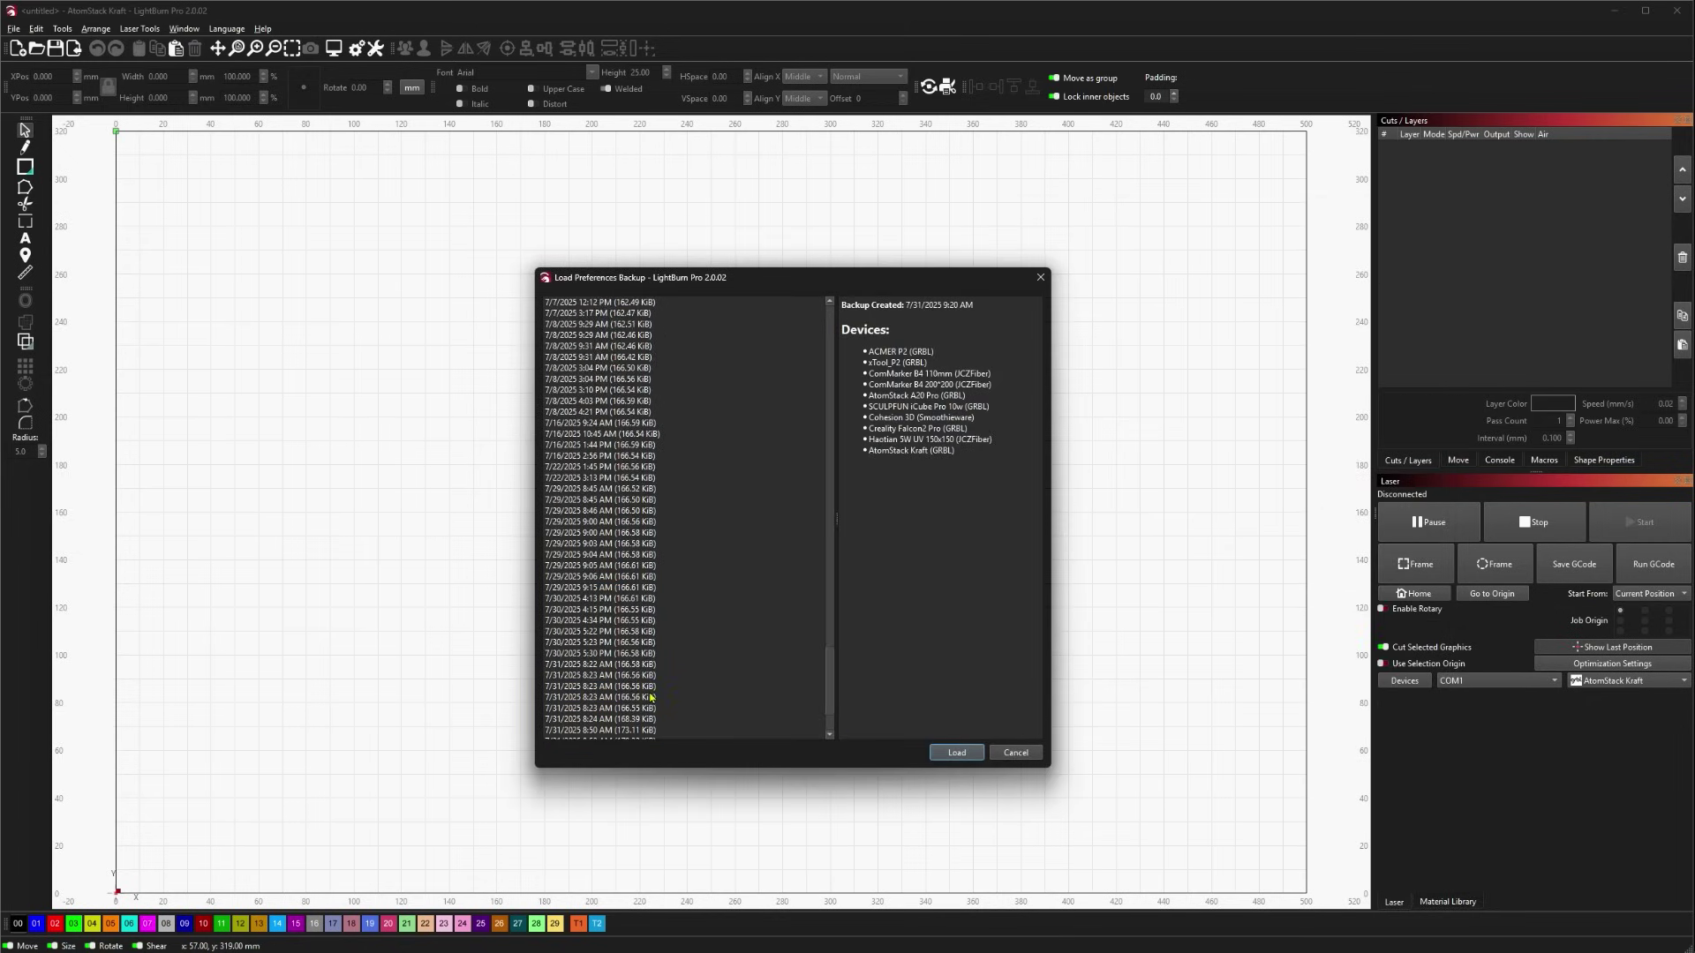
scroll(649, 658, up, 3)
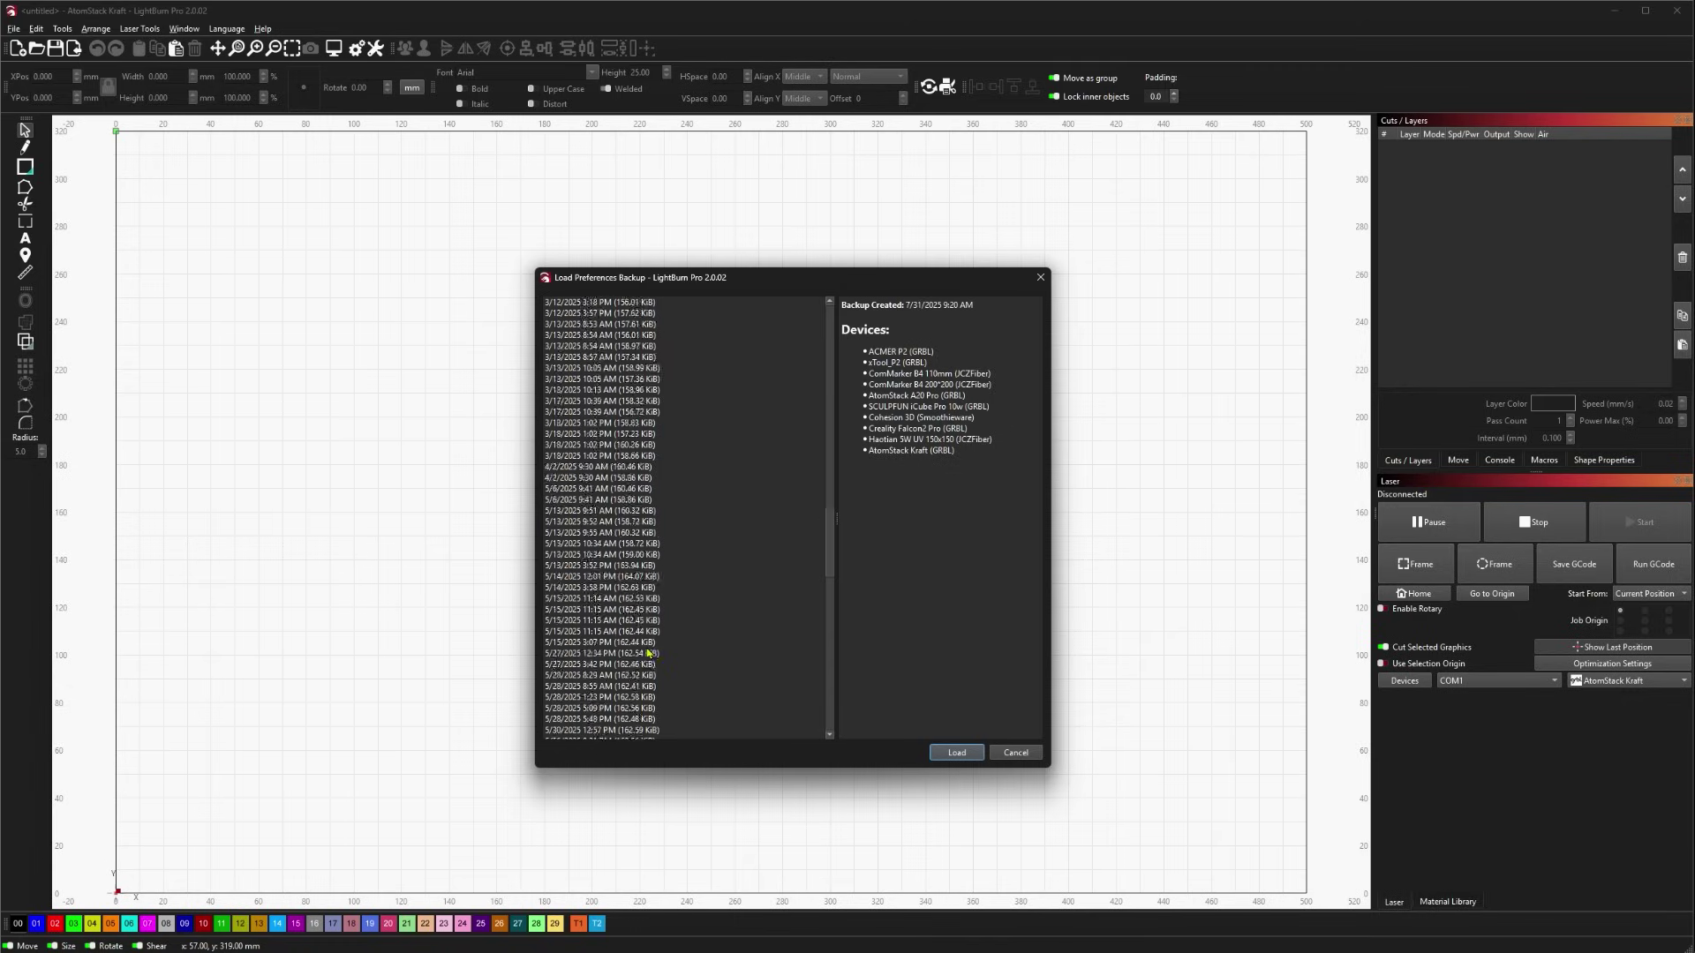
scroll(674, 631, down, 18)
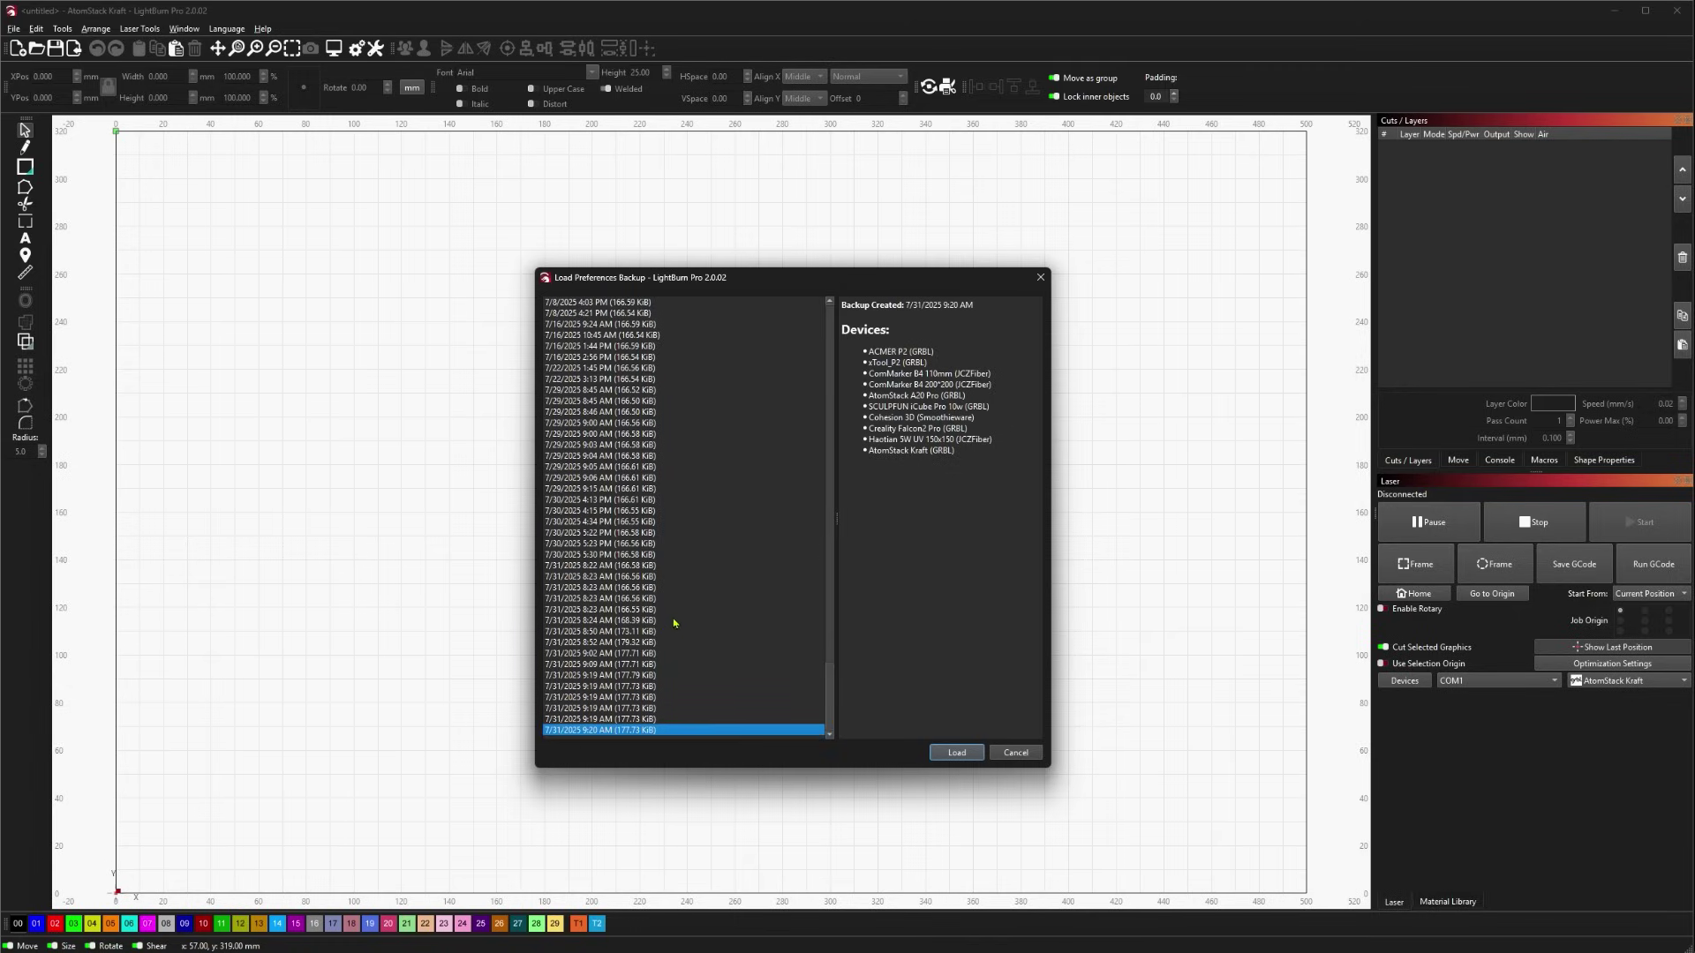
drag(657, 674, 624, 471)
click(624, 471)
scroll(654, 584, up, 5)
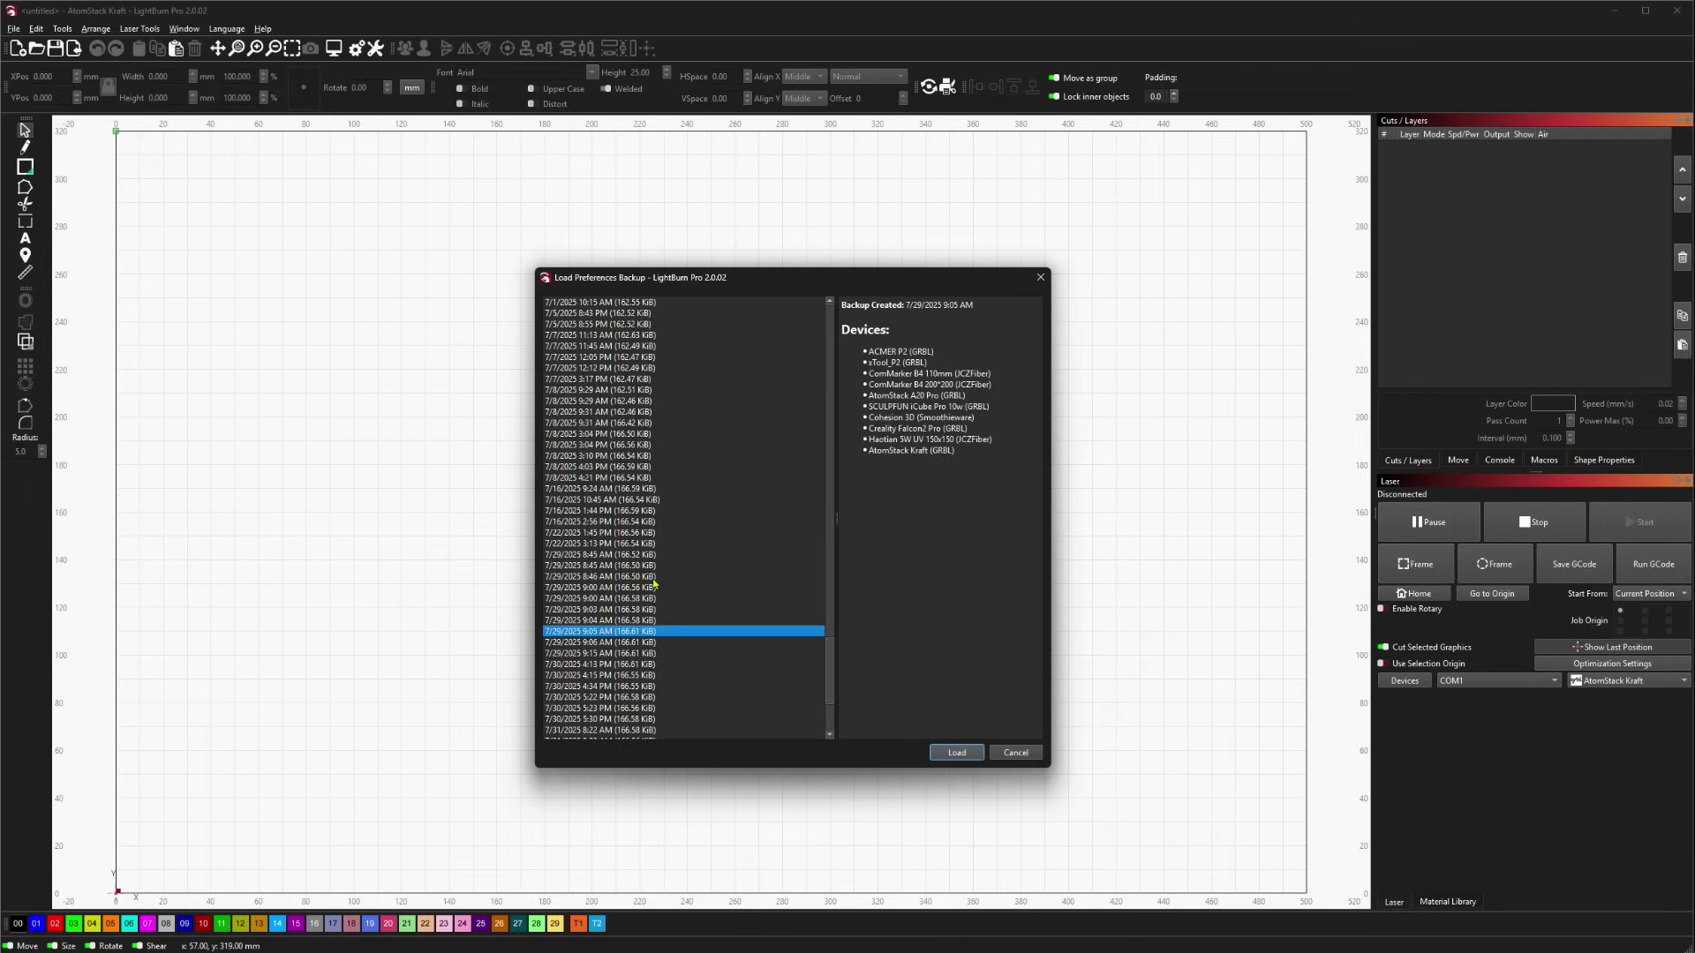
click(629, 498)
click(627, 552)
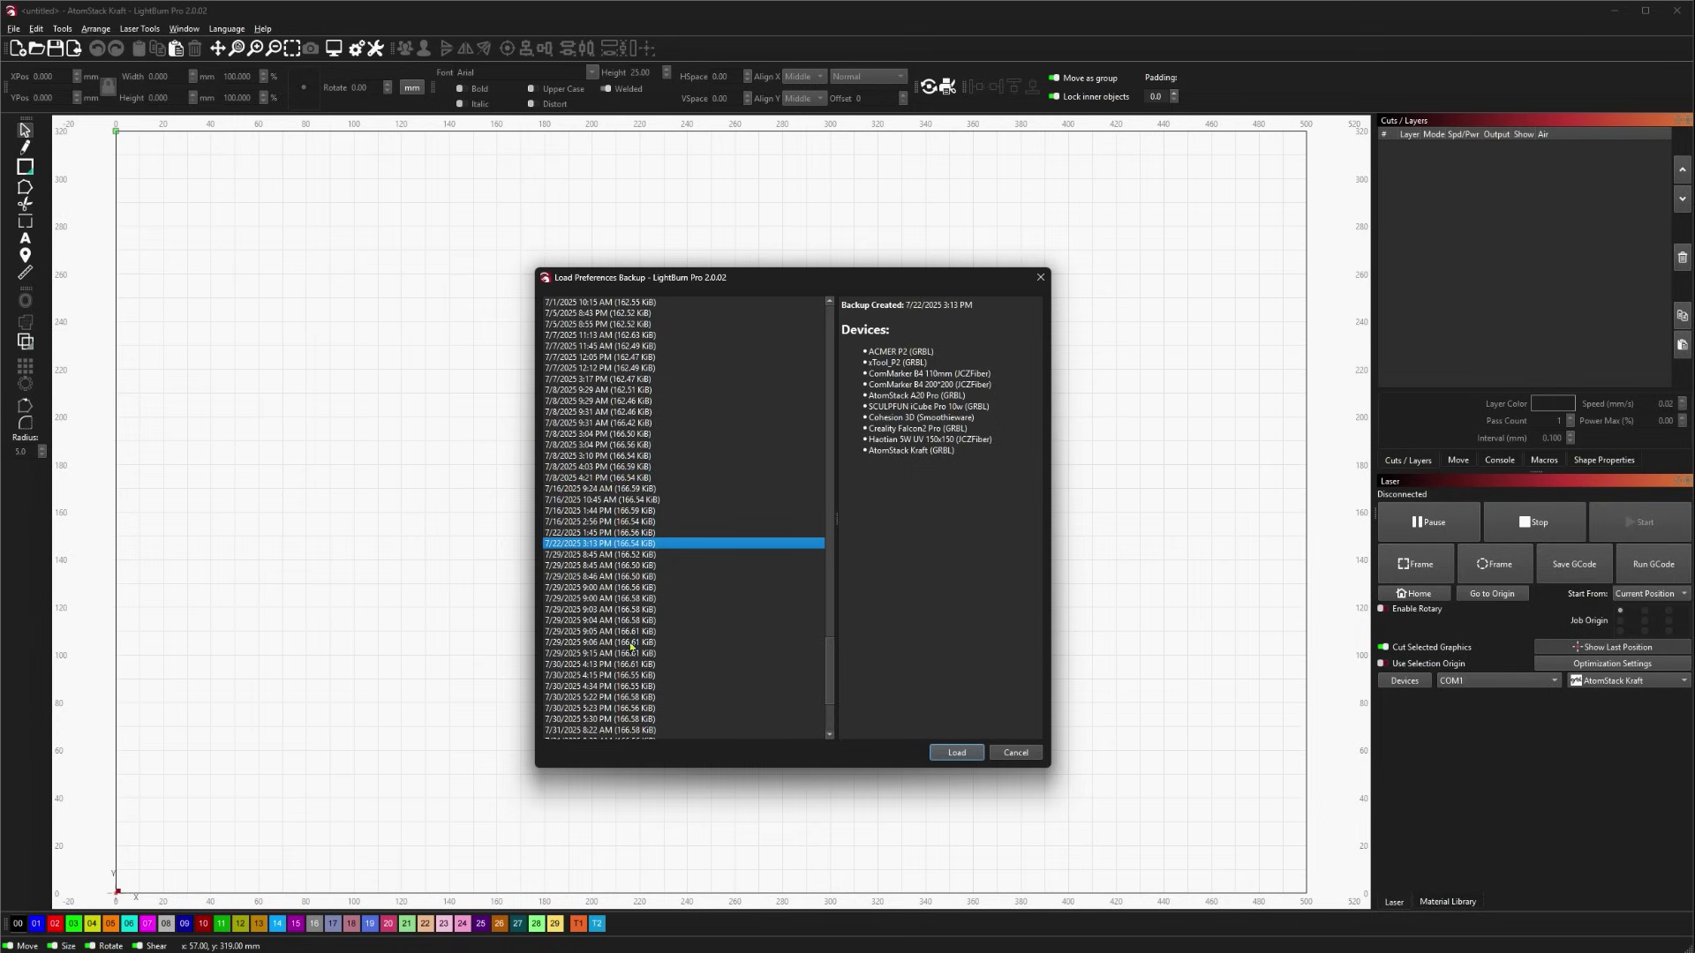
scroll(628, 552, down, 1)
click(636, 620)
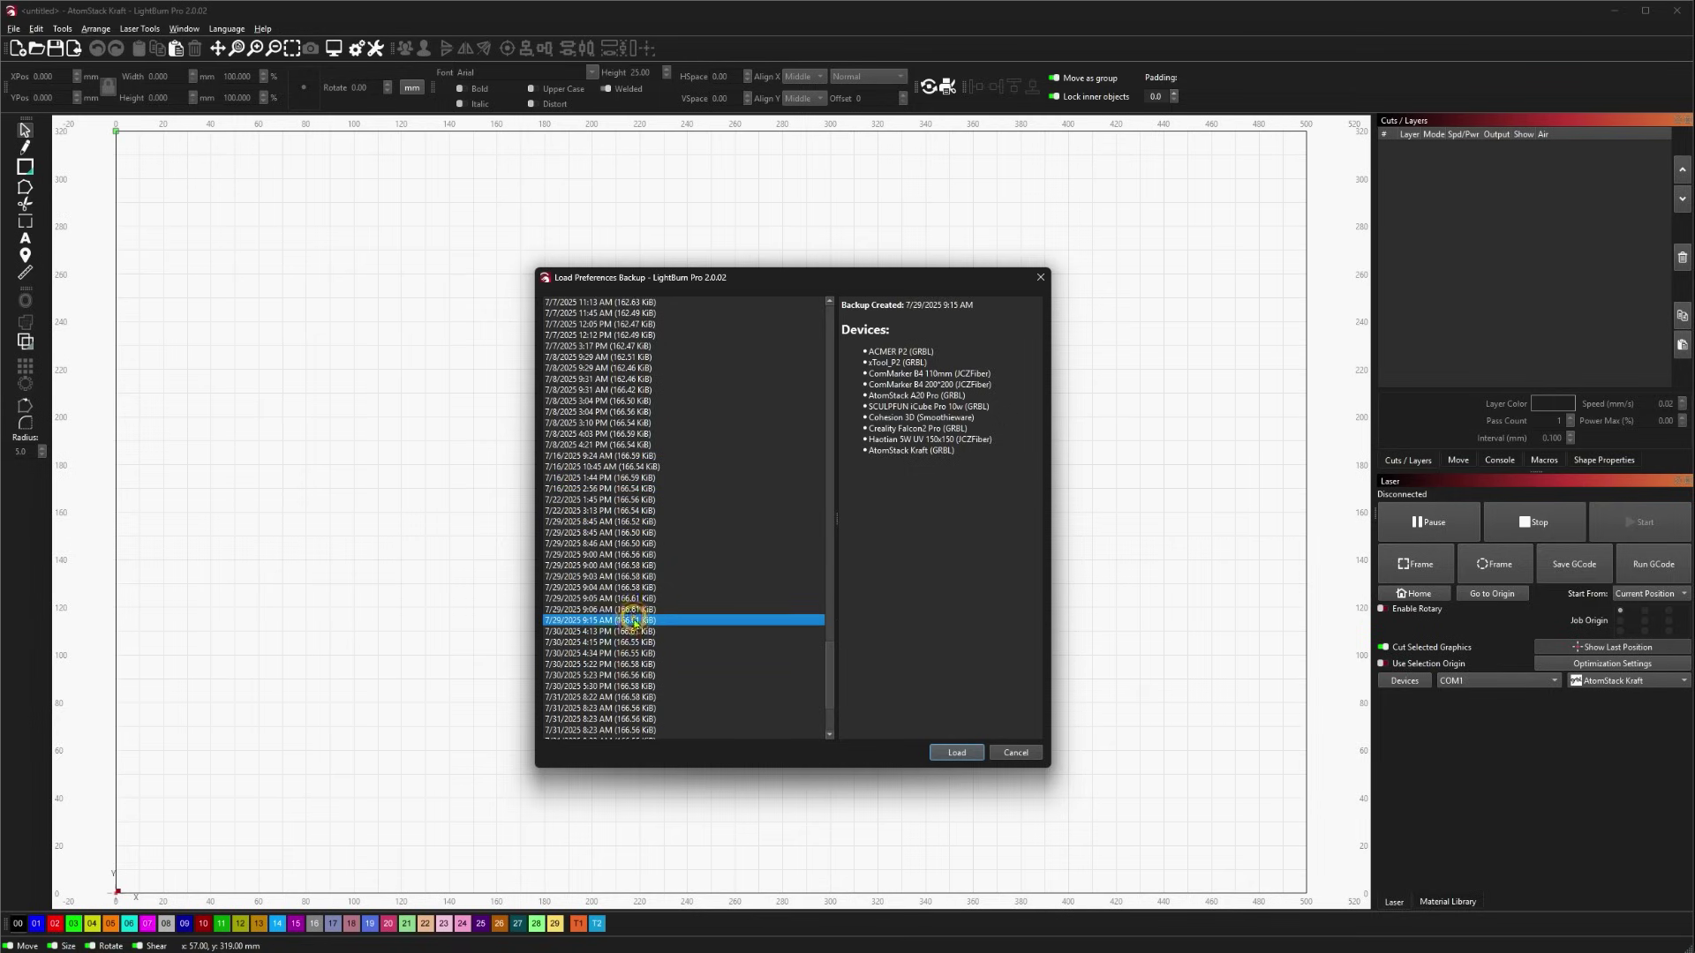
click(629, 444)
click(609, 346)
- Examine the devices stored in the preferences backups dated from 1/13/2025 to 1/18/2025
scroll(652, 575, up, 10)
scroll(651, 575, up, 3)
click(608, 356)
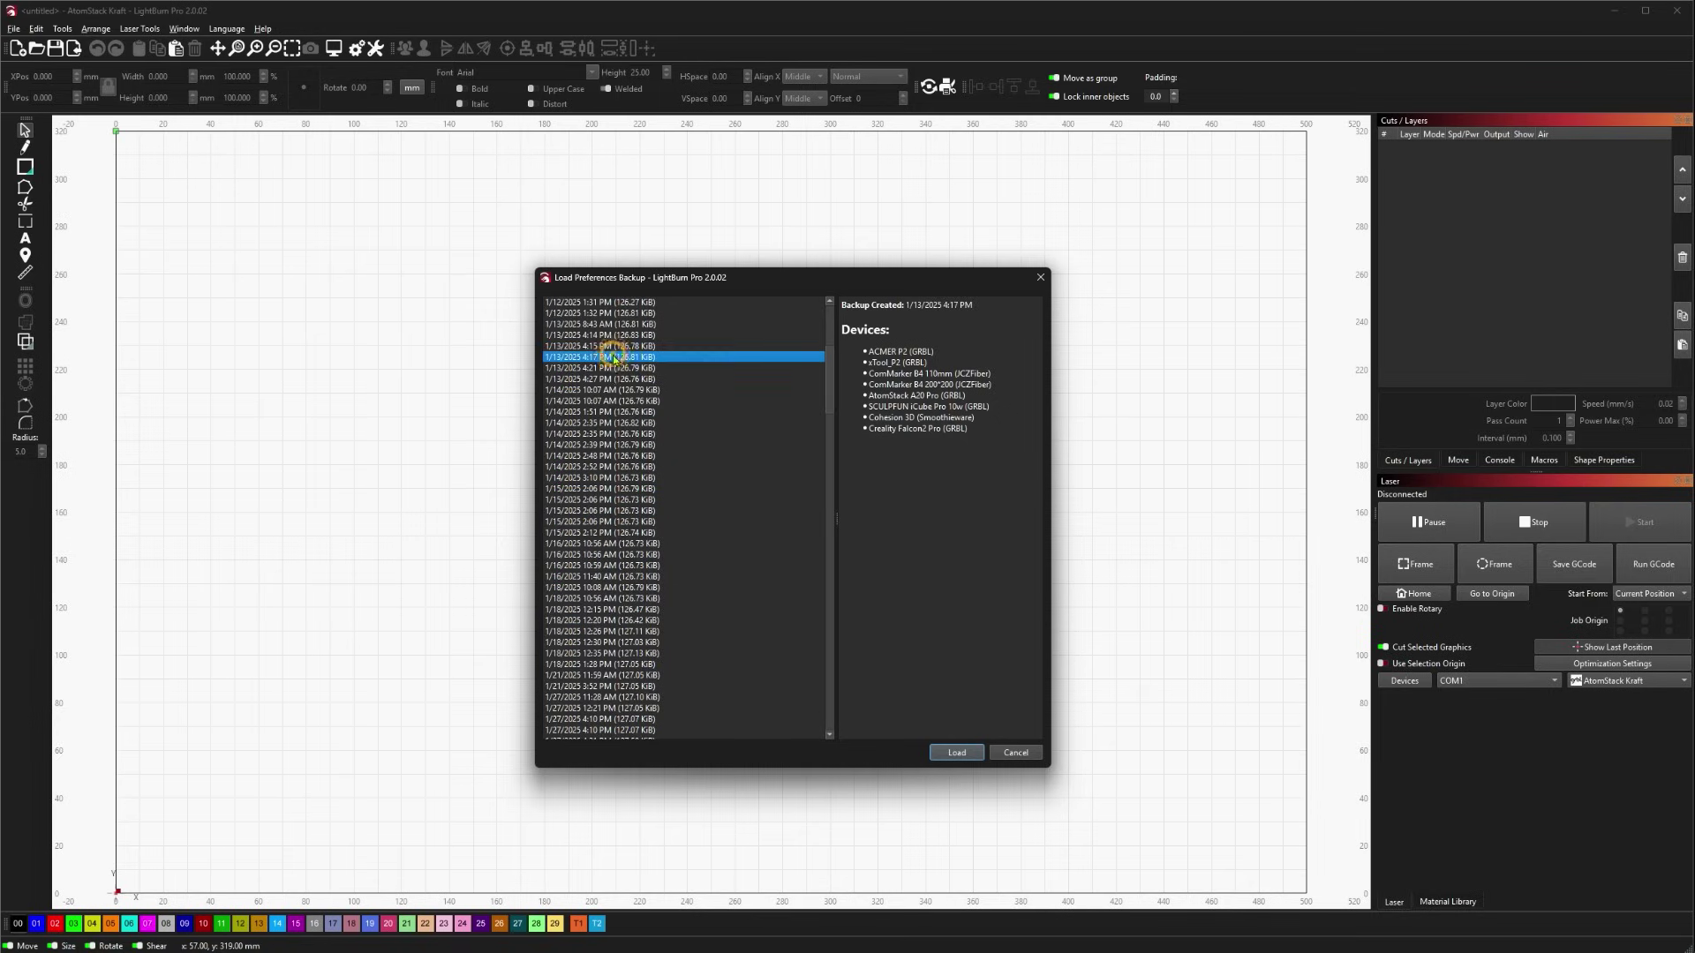
click(629, 477)
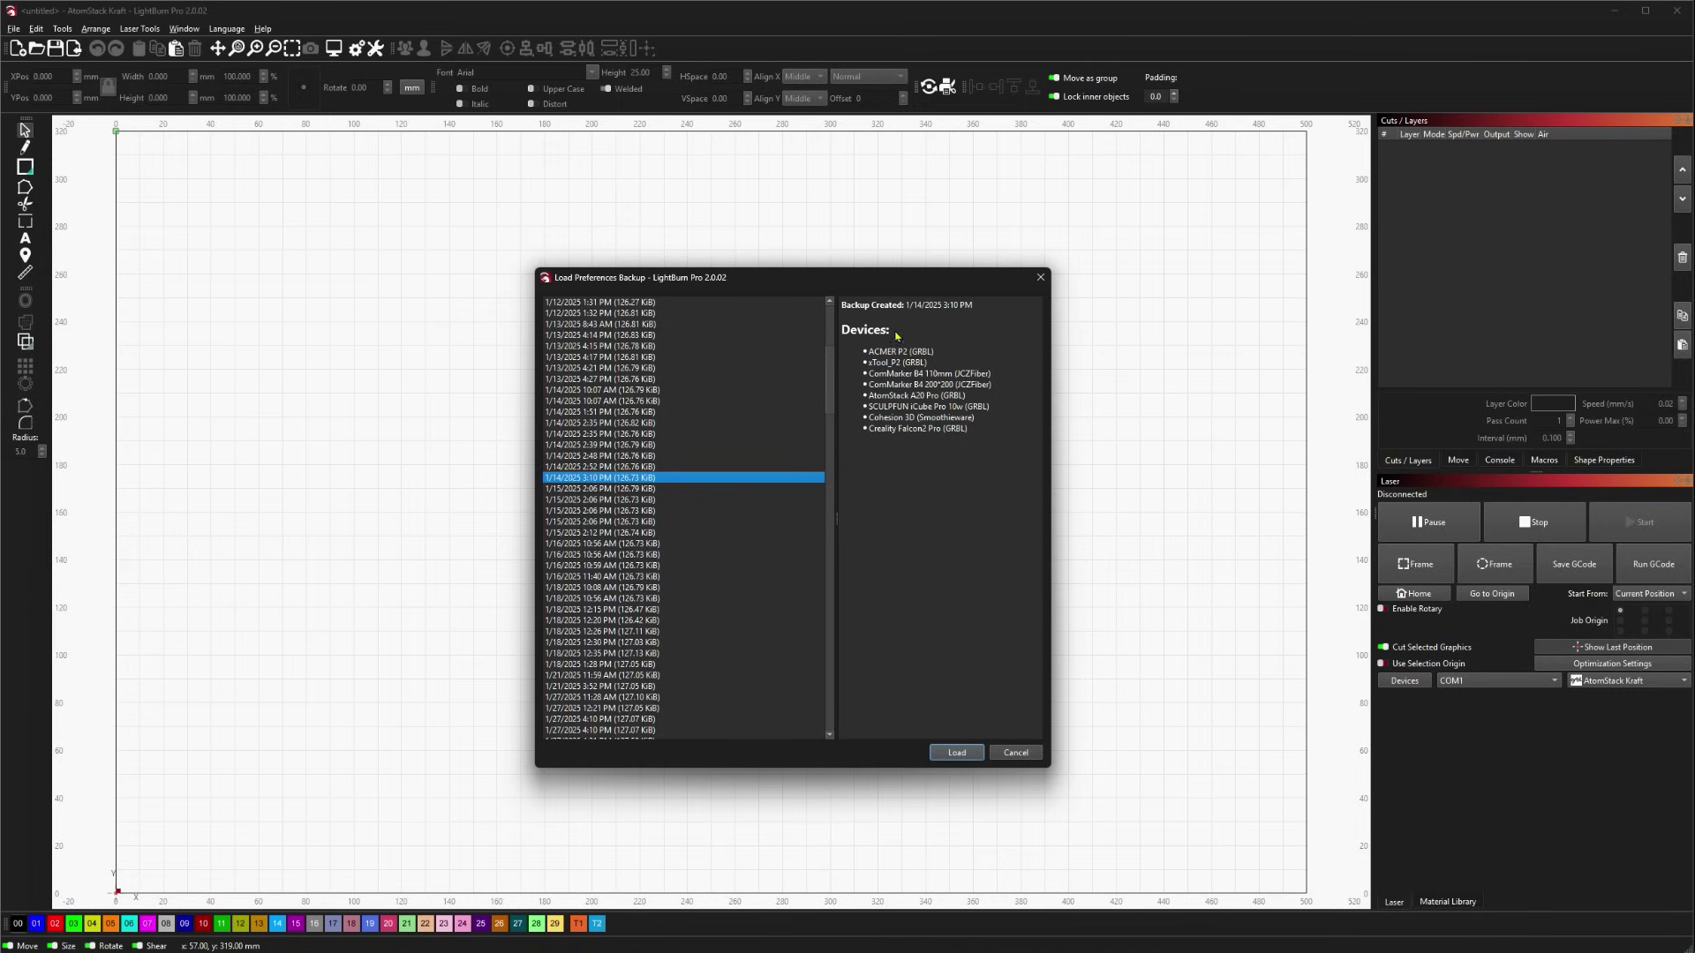
click(618, 510)
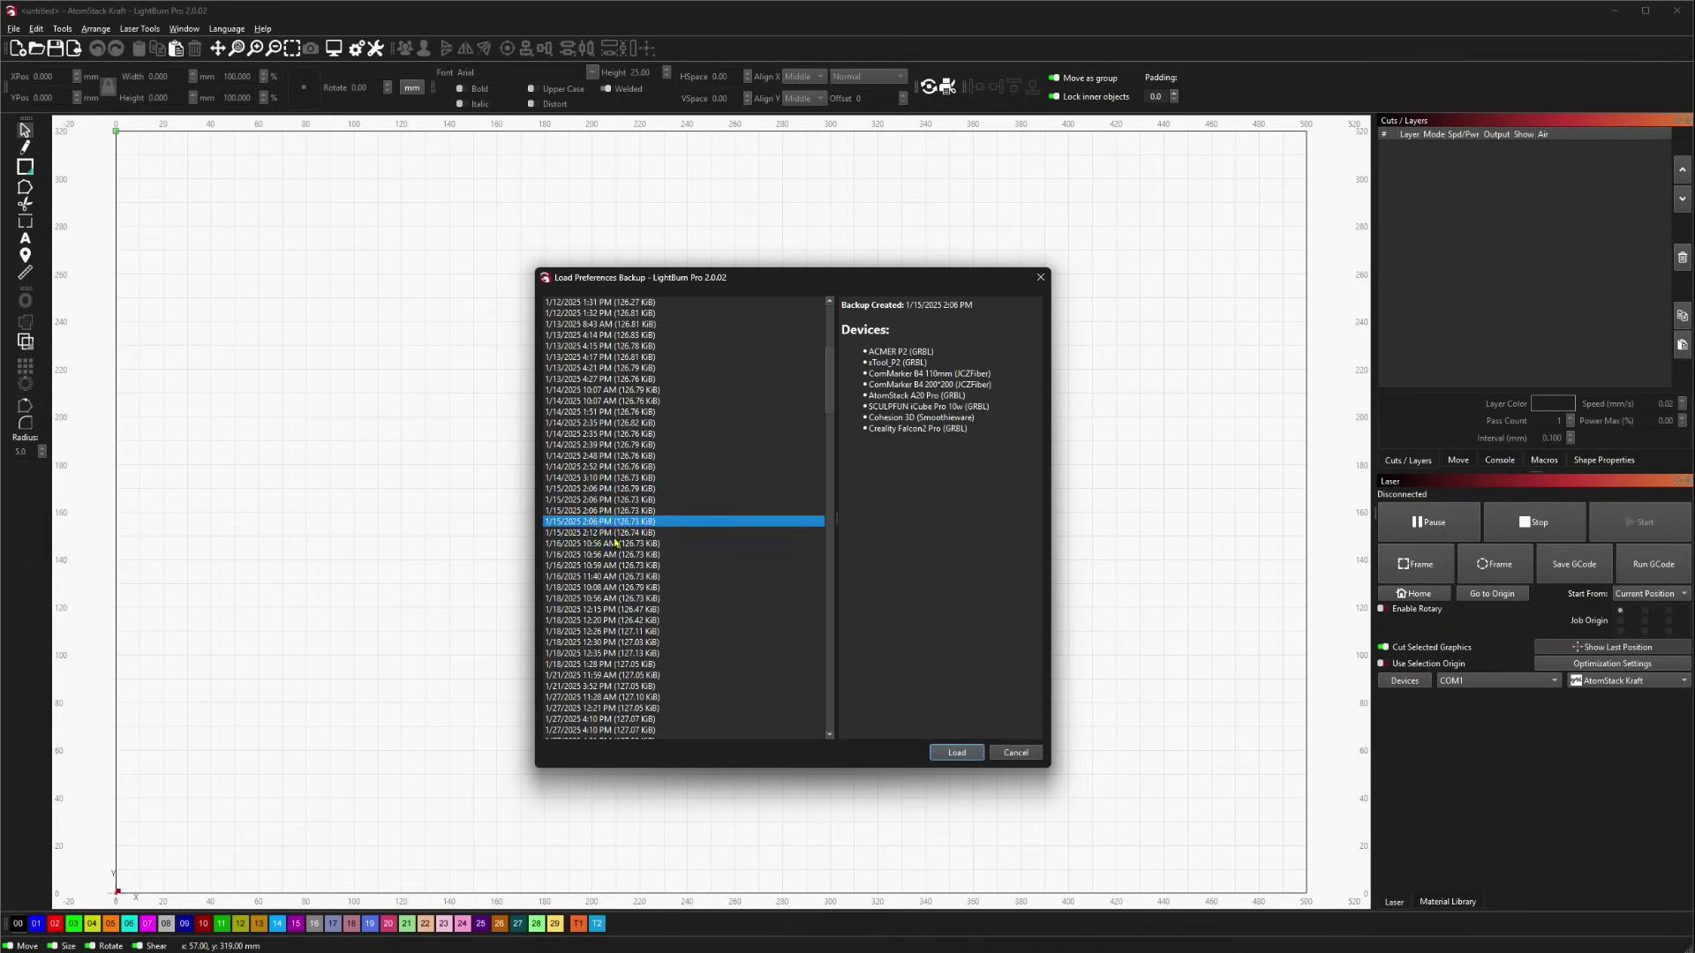
click(609, 576)
click(611, 599)
click(618, 631)
click(609, 664)
- Compare the stored devices in the preferences backups dated from 1/27/2025 to 2/12/2025
scroll(609, 664, down, 5)
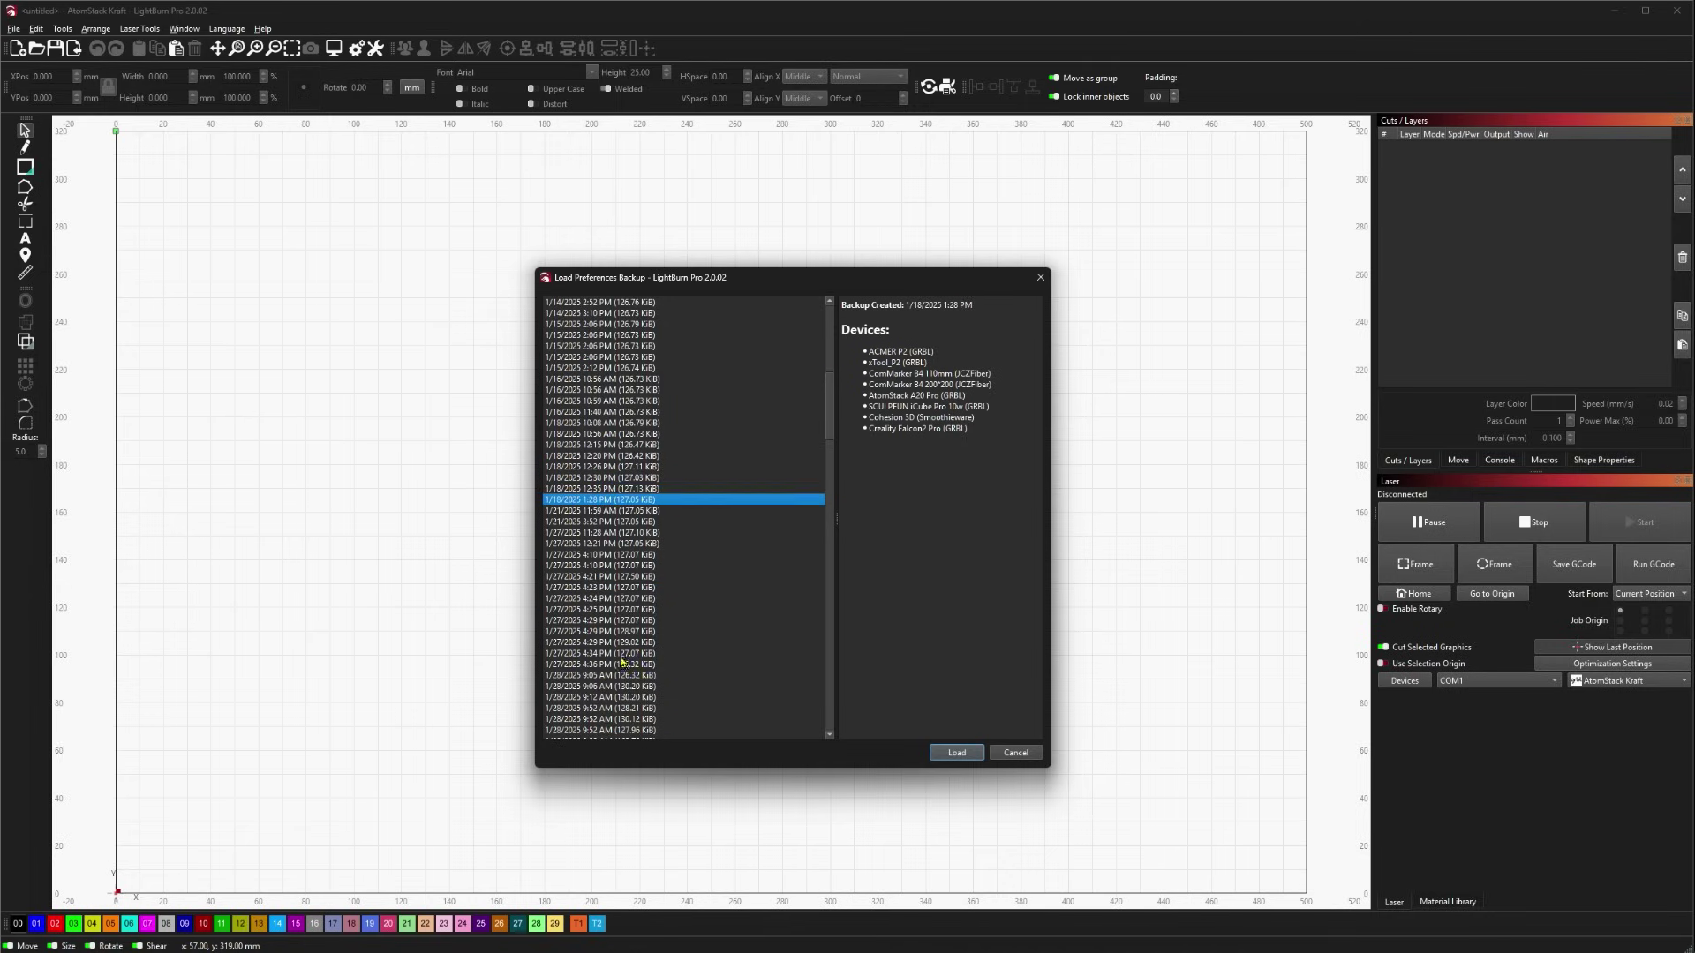
click(611, 587)
click(618, 664)
scroll(618, 664, down, 6)
click(623, 640)
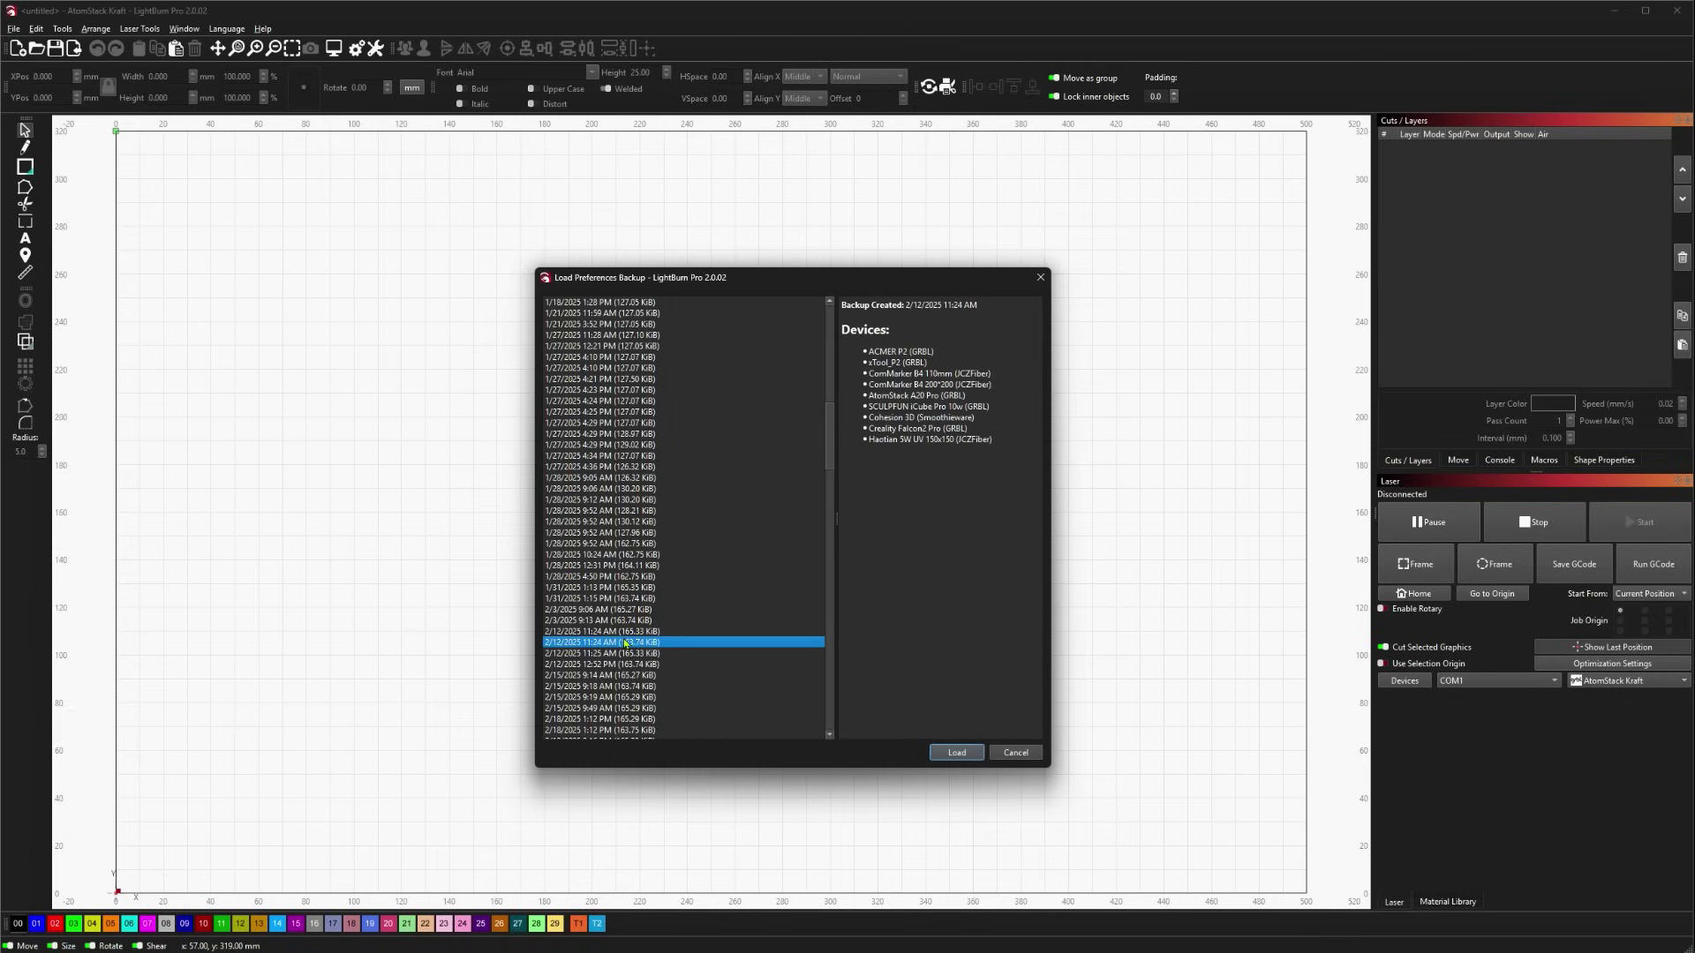
click(609, 598)
click(618, 565)
click(615, 514)
click(614, 532)
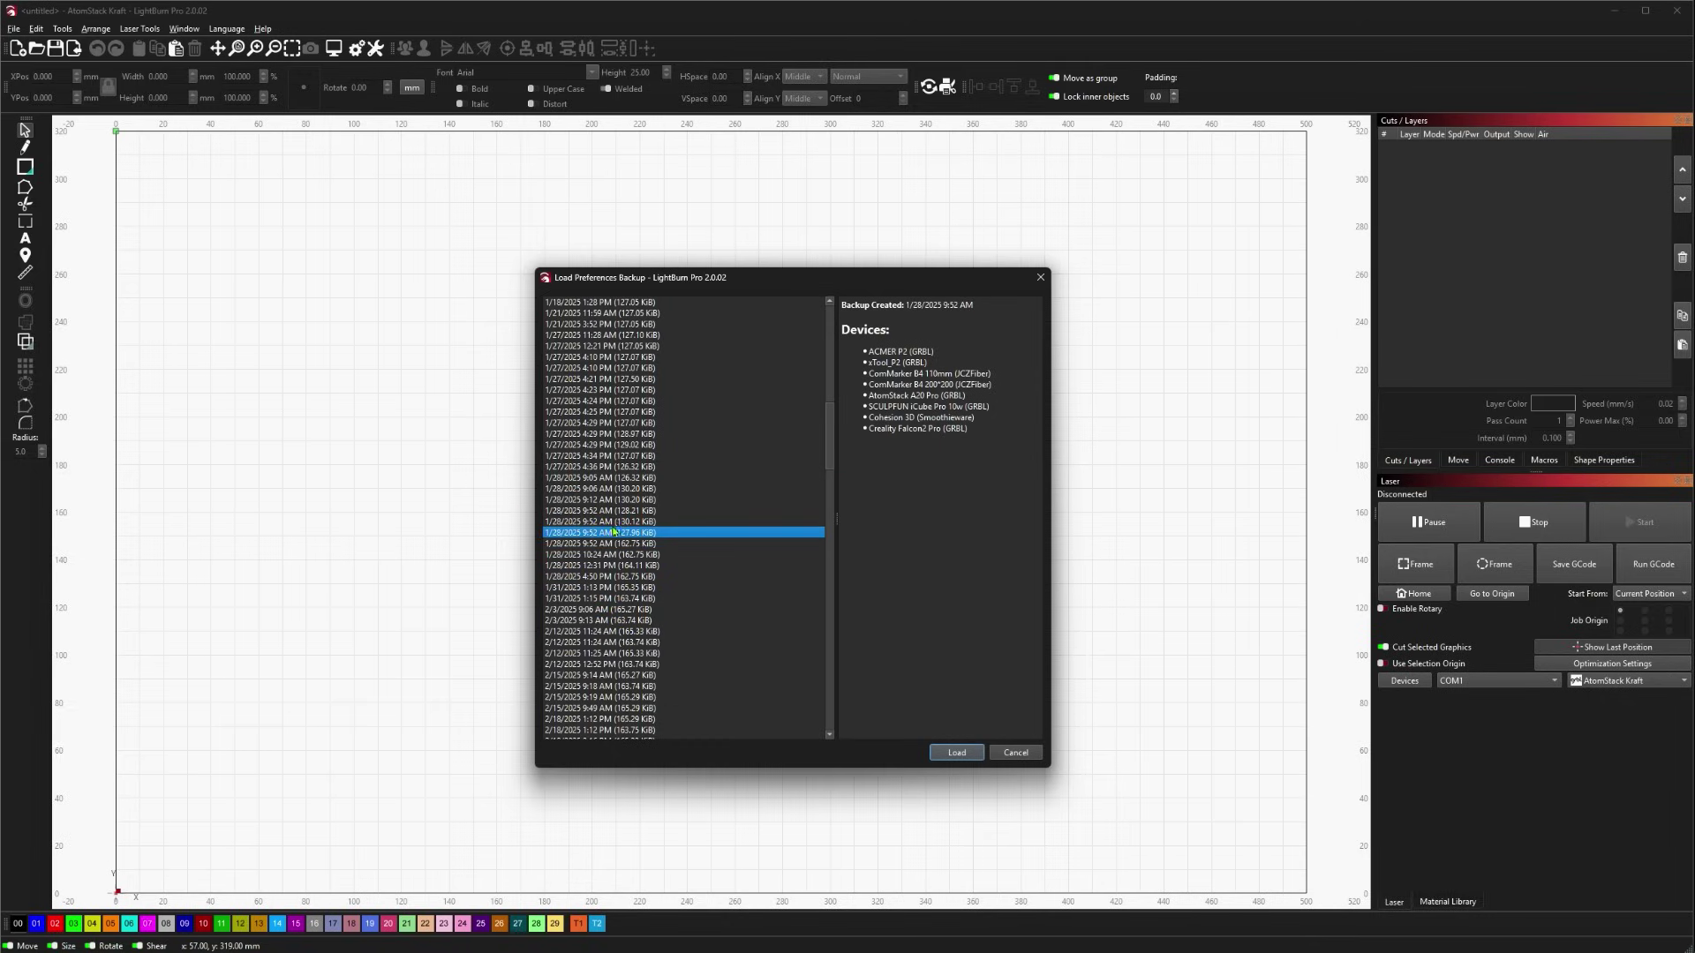
click(621, 576)
- Return to the late July 2025 backups, check their stored devices, and select the newest backup, 7/31/2025 9:20 AM
scroll(631, 573, down, 20)
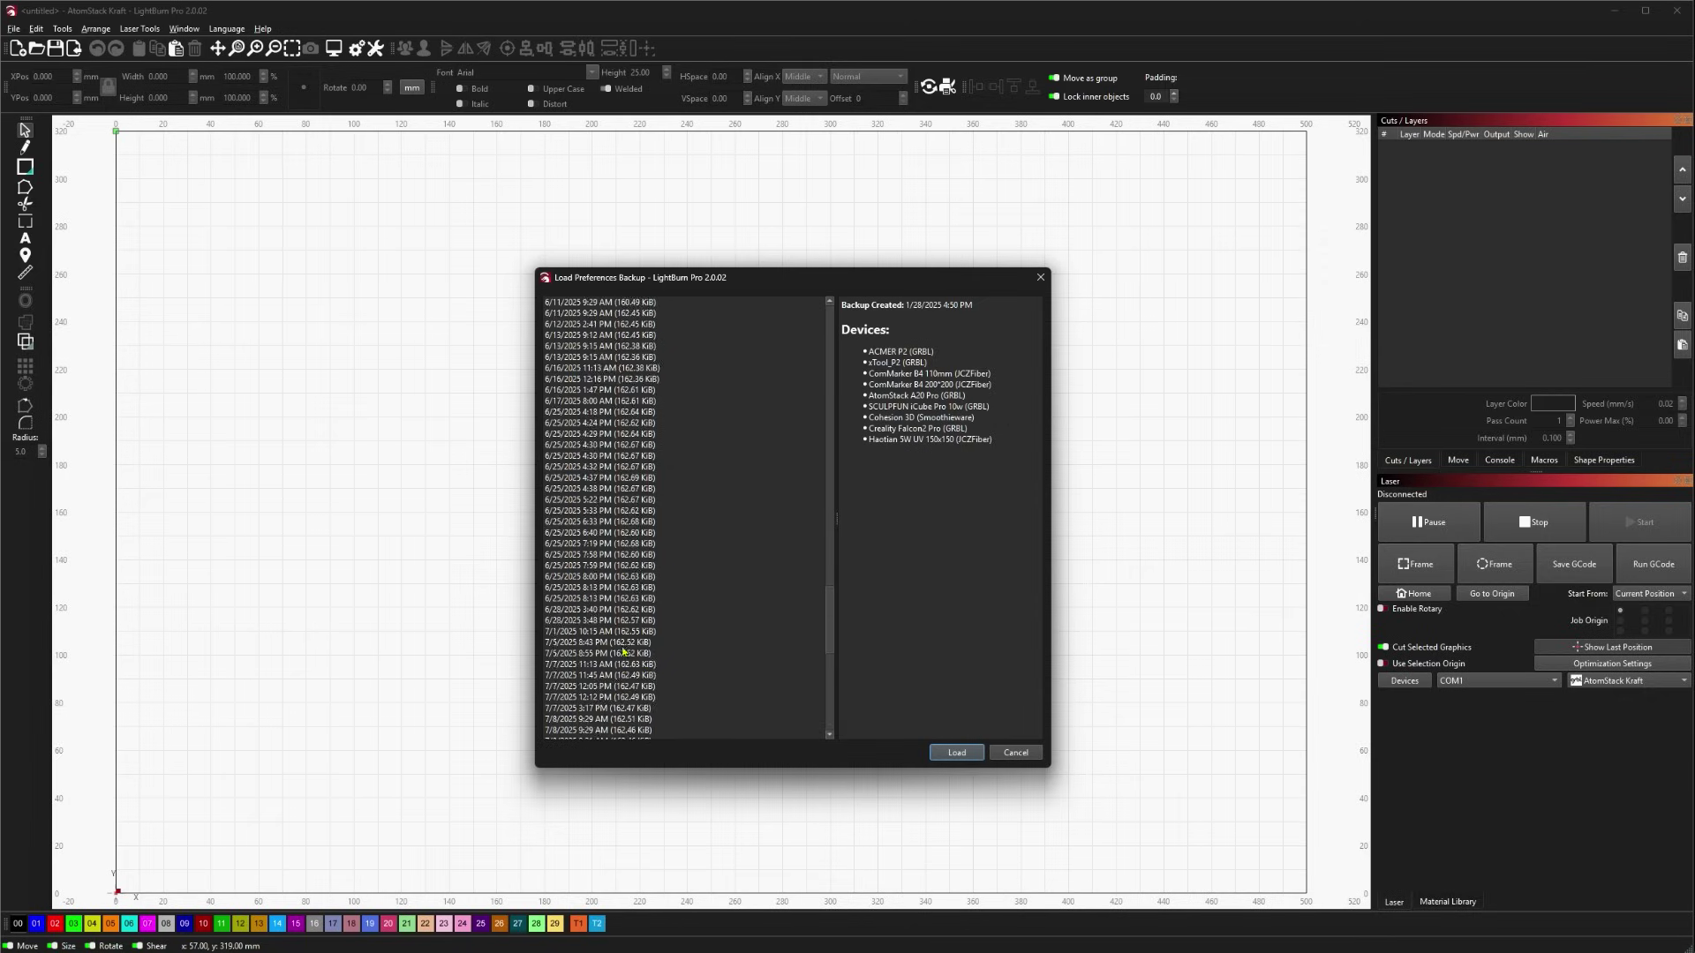
click(627, 731)
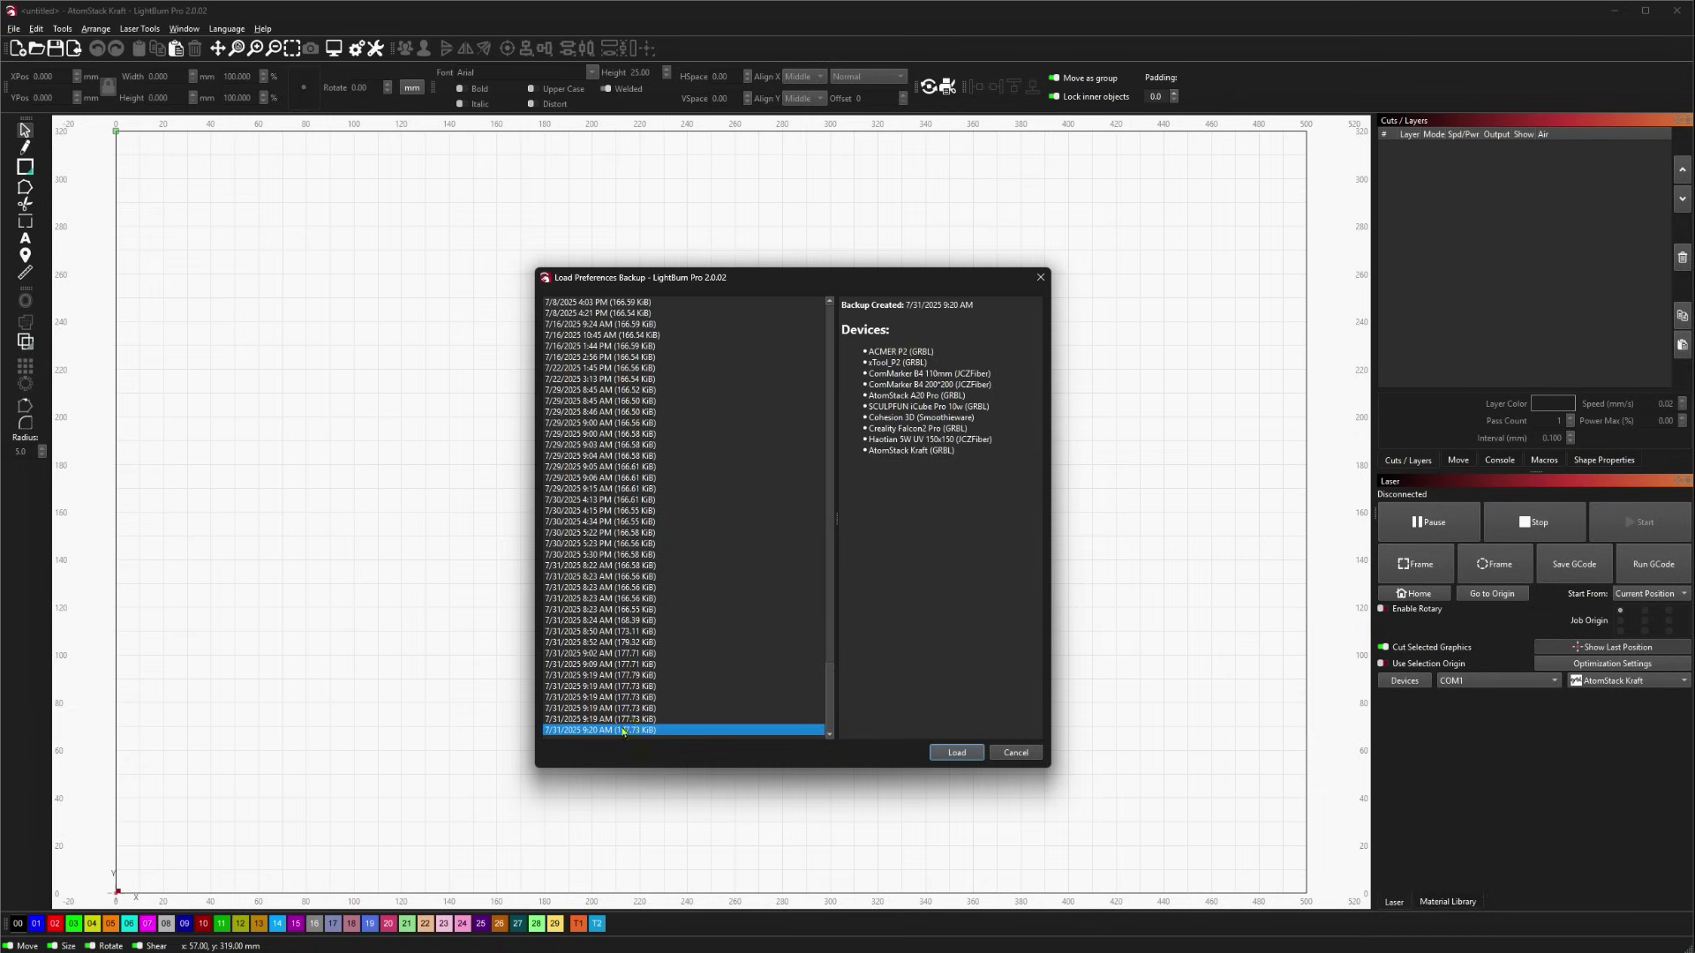
click(623, 653)
click(617, 558)
click(629, 466)
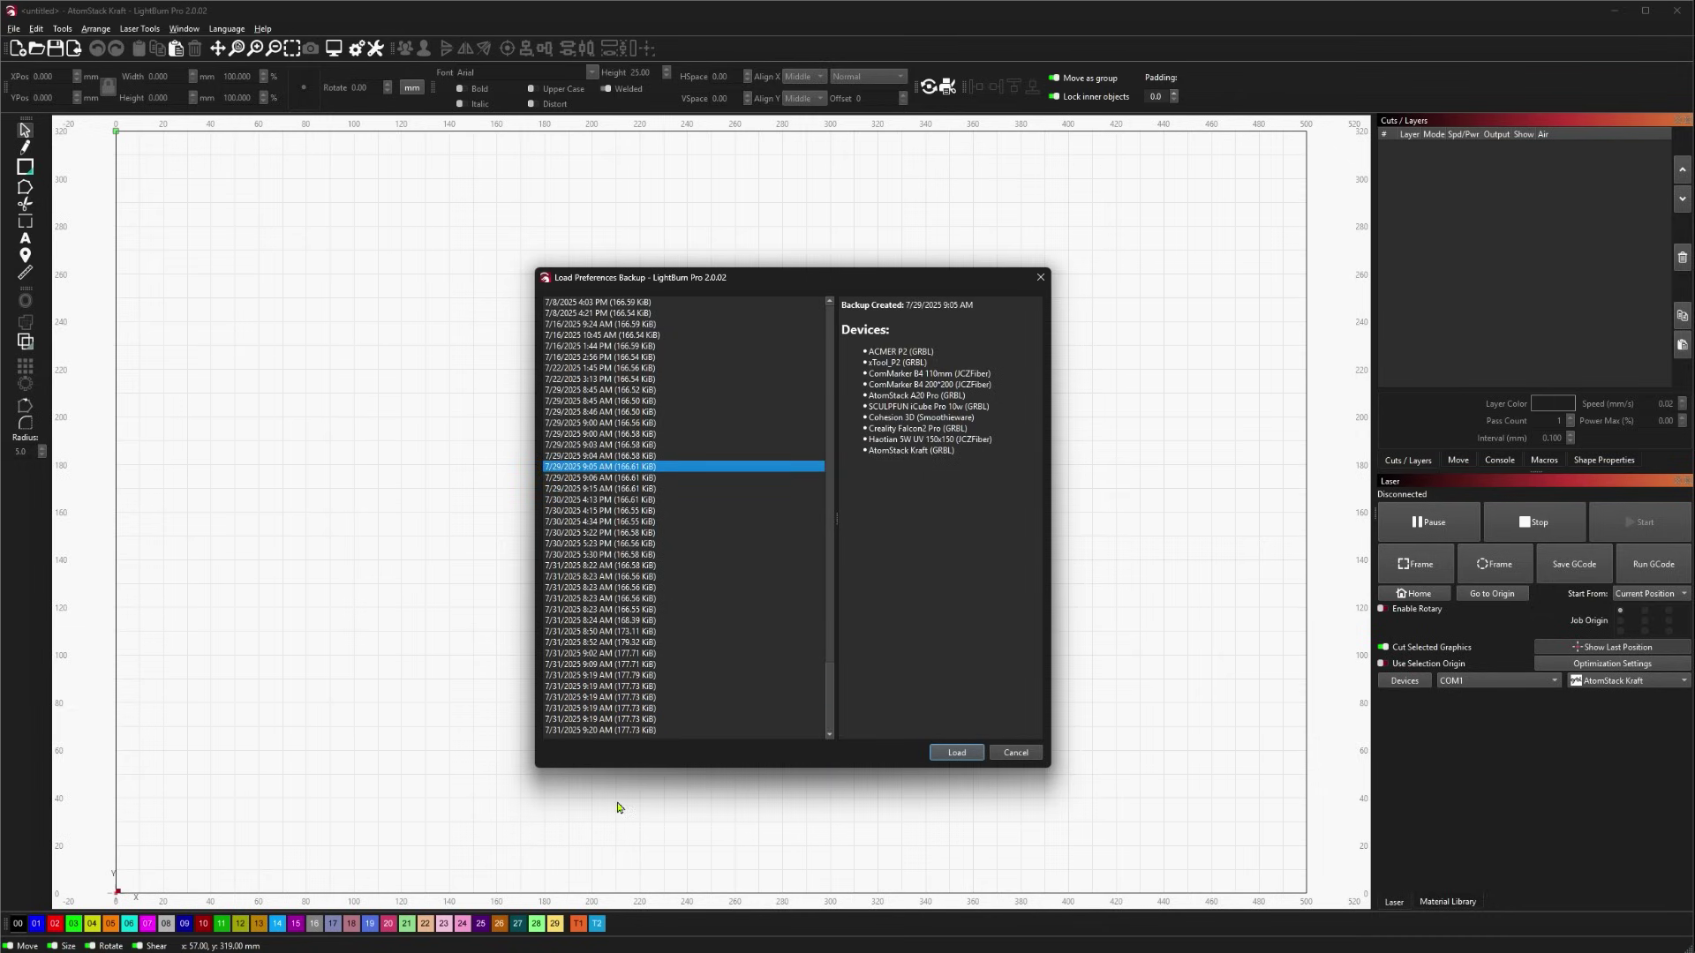
click(622, 731)
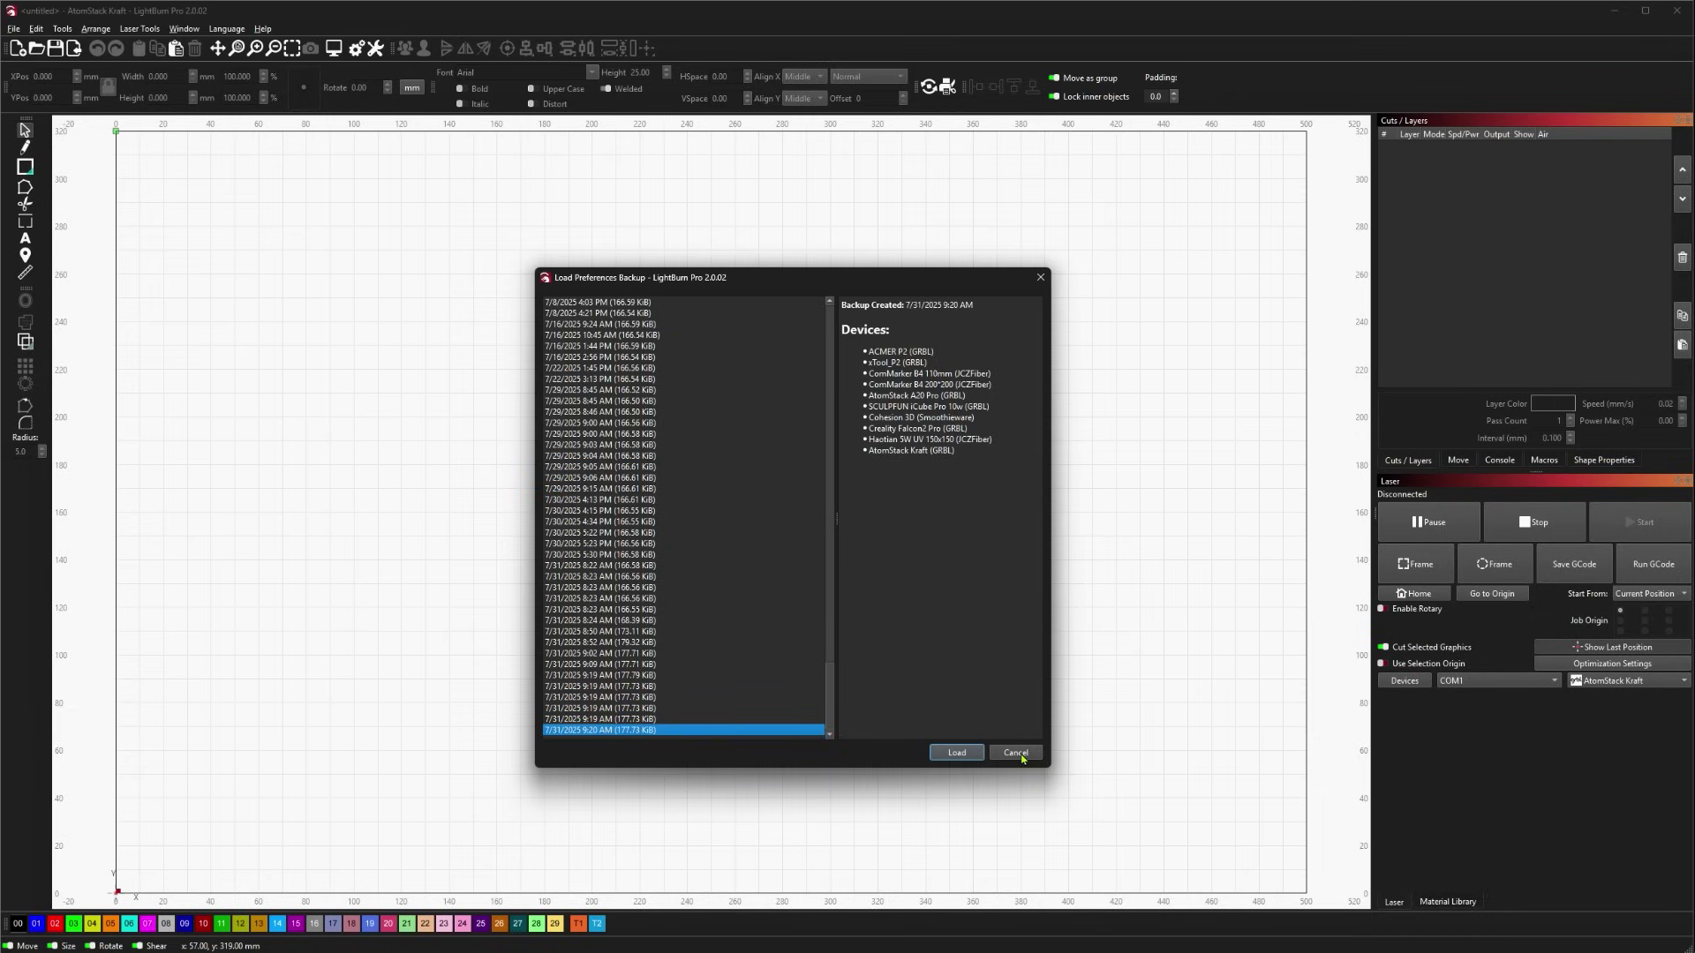